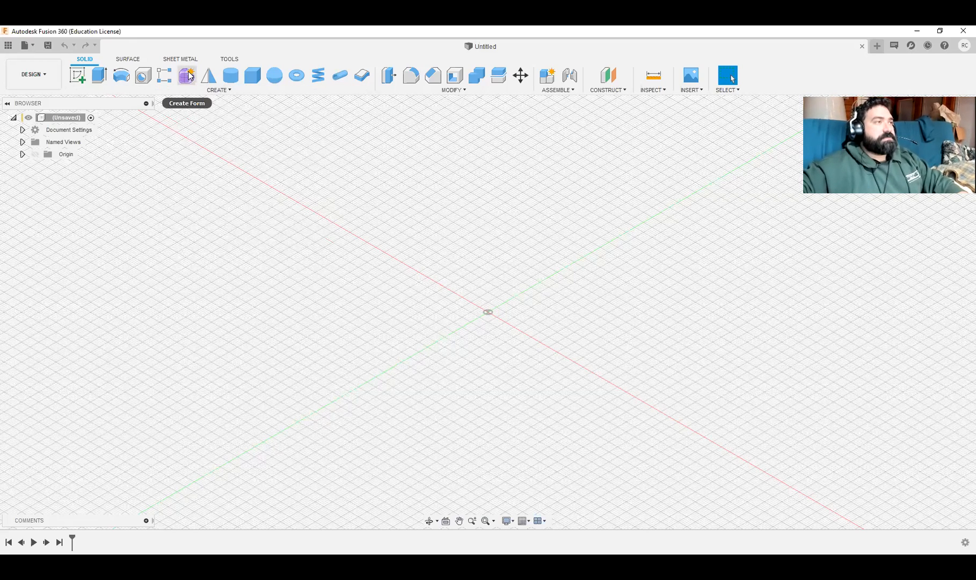
# Step: Start a new T-spline form in the empty design
pyautogui.click(189, 76)
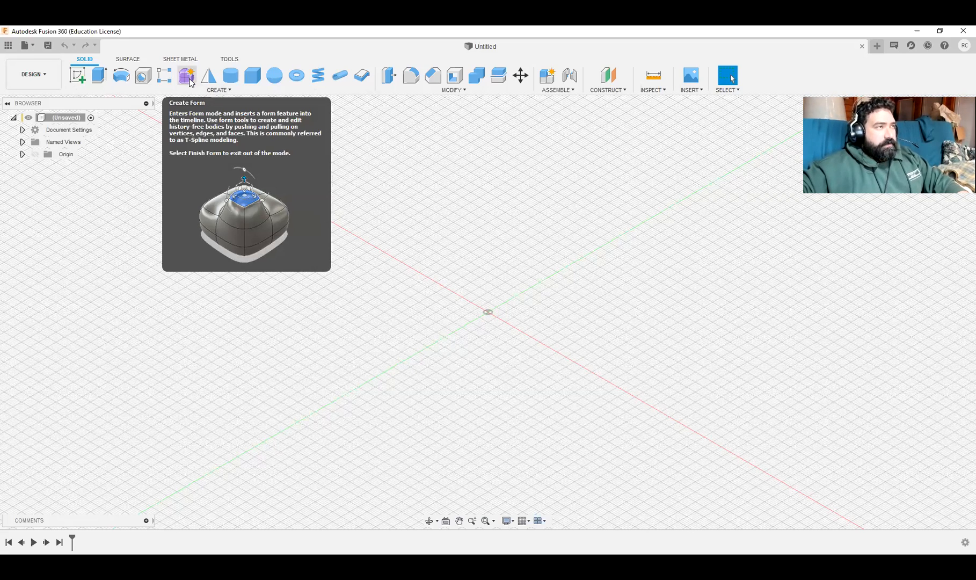
pyautogui.click(188, 75)
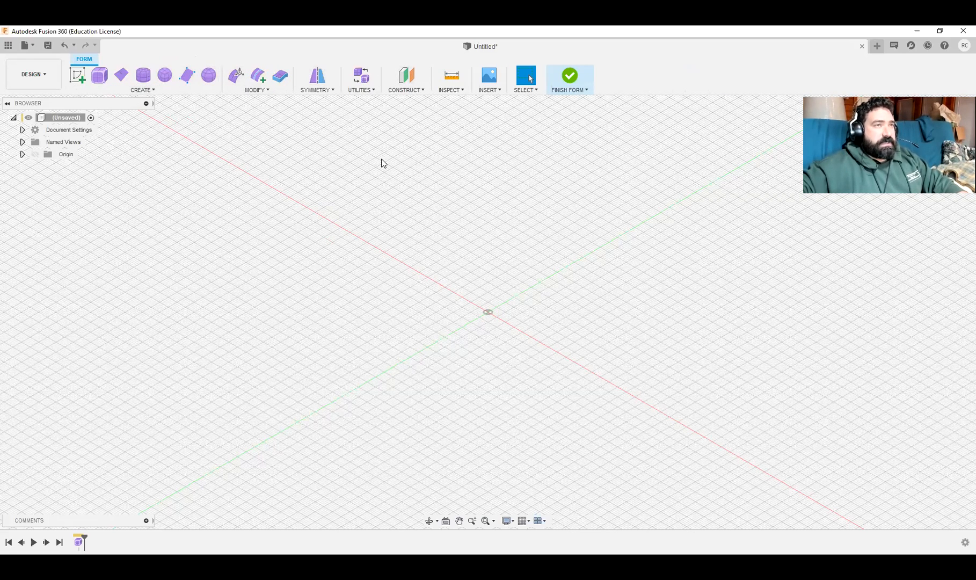
pyautogui.click(151, 94)
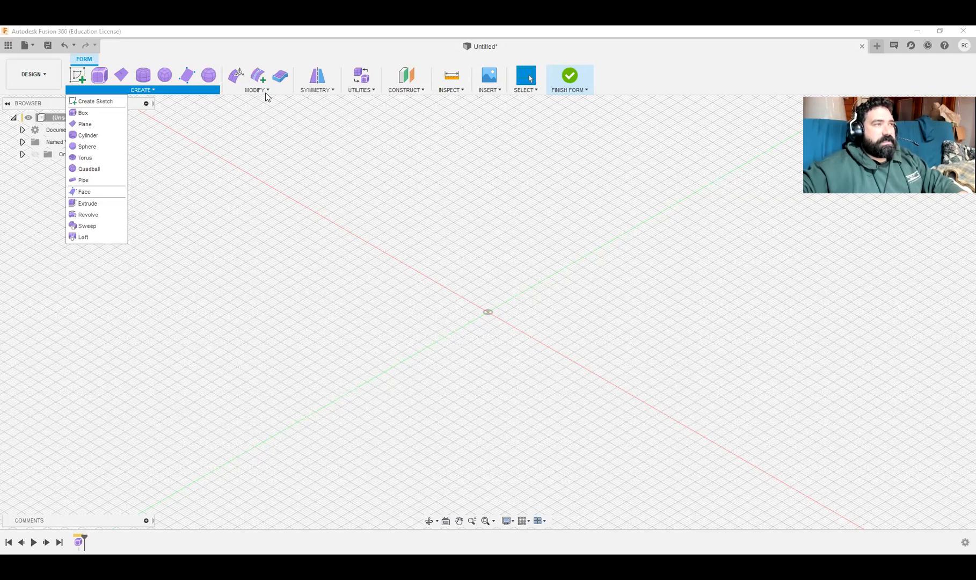
pyautogui.moveTo(263, 93)
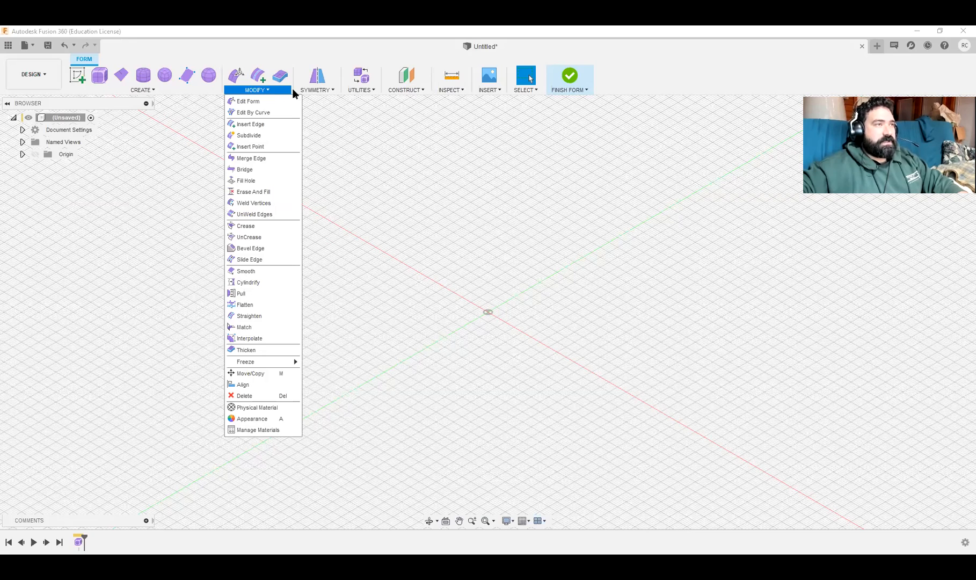
pyautogui.moveTo(311, 92)
pyautogui.moveTo(143, 90)
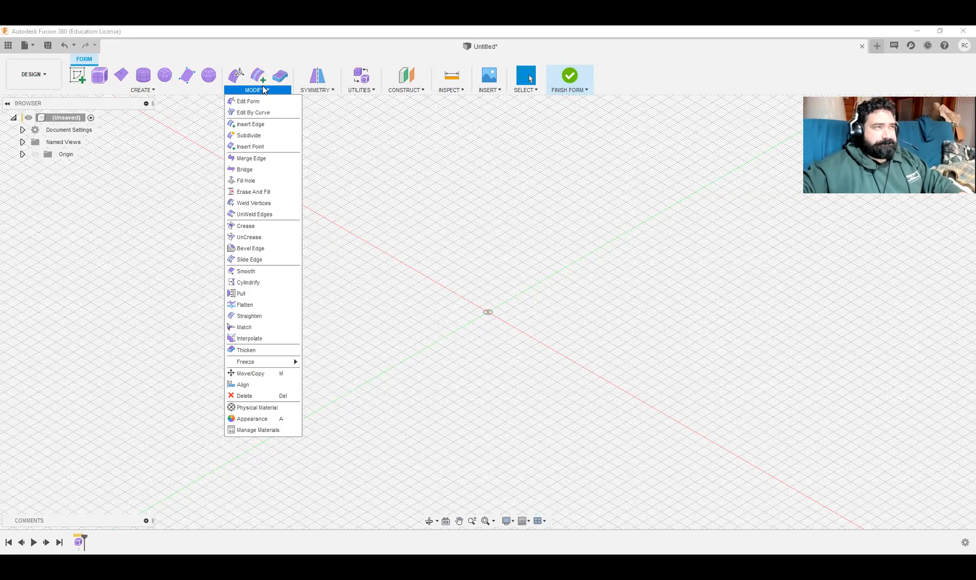
pyautogui.click(159, 232)
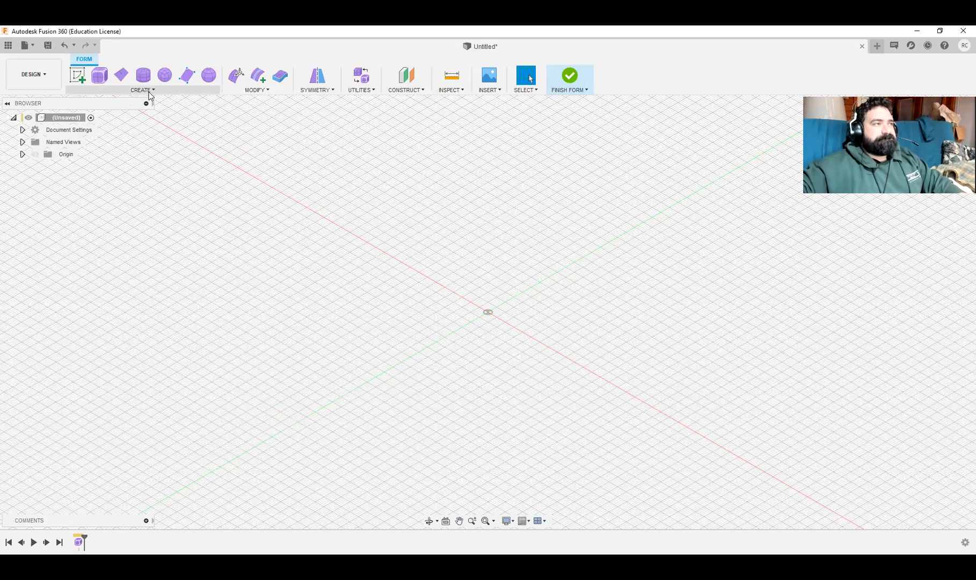
# Step: Create a 120 mm diameter form sphere at the origin on the horizontal plane and undo it
pyautogui.click(210, 75)
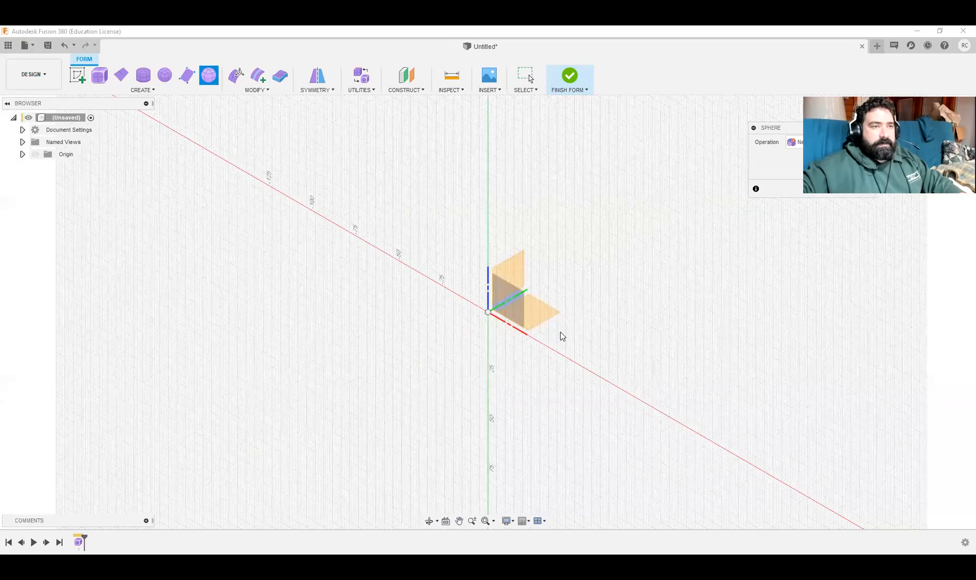
pyautogui.click(545, 317)
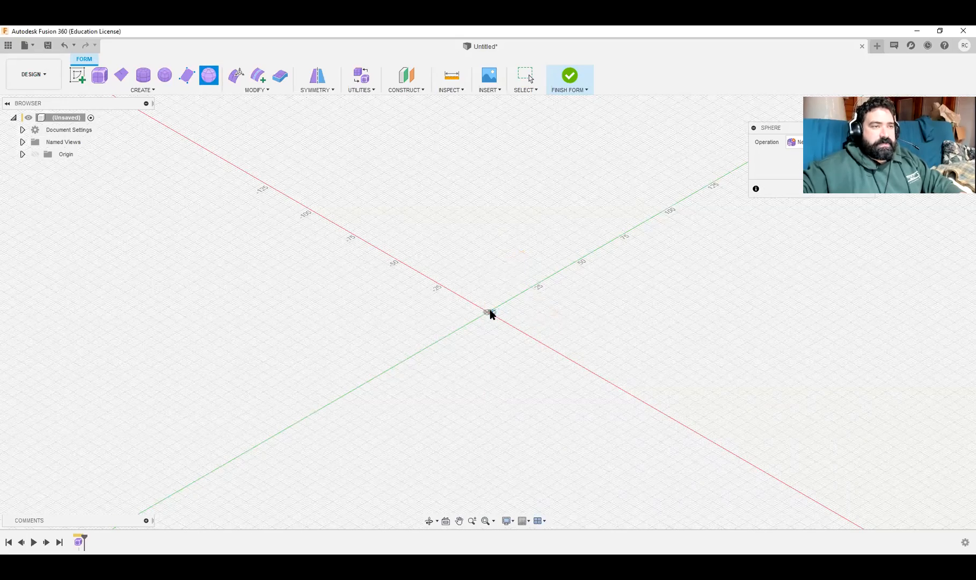
pyautogui.click(487, 310)
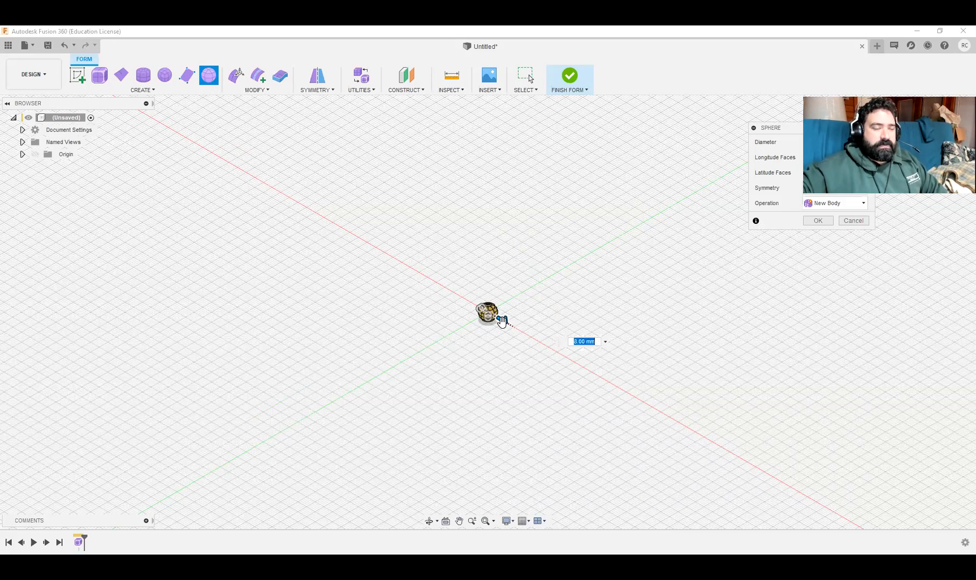
pyautogui.moveTo(502, 321); pyautogui.dragTo(587, 389)
pyautogui.press('Tab')
pyautogui.write('120')
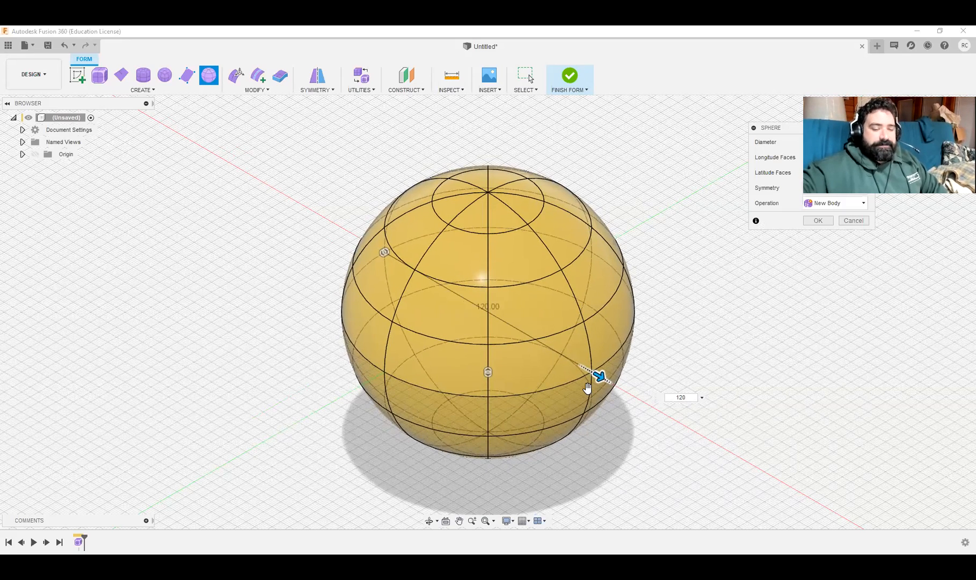
pyautogui.press('Return')
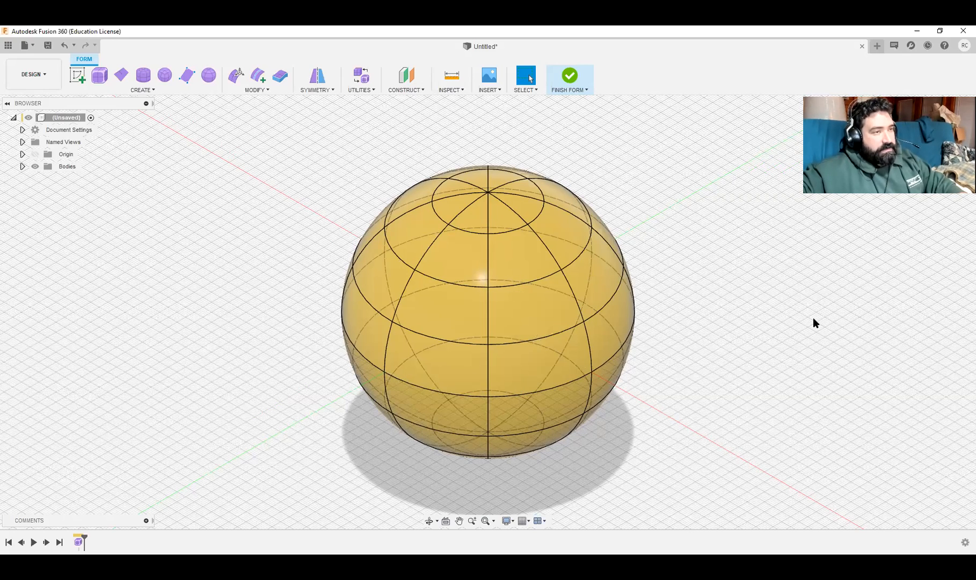
pyautogui.hotkey('ctrl', 'z')
# Step: Place a form sphere centred at the origin on the horizontal plane with a diameter of 125 mm
pyautogui.click(208, 75)
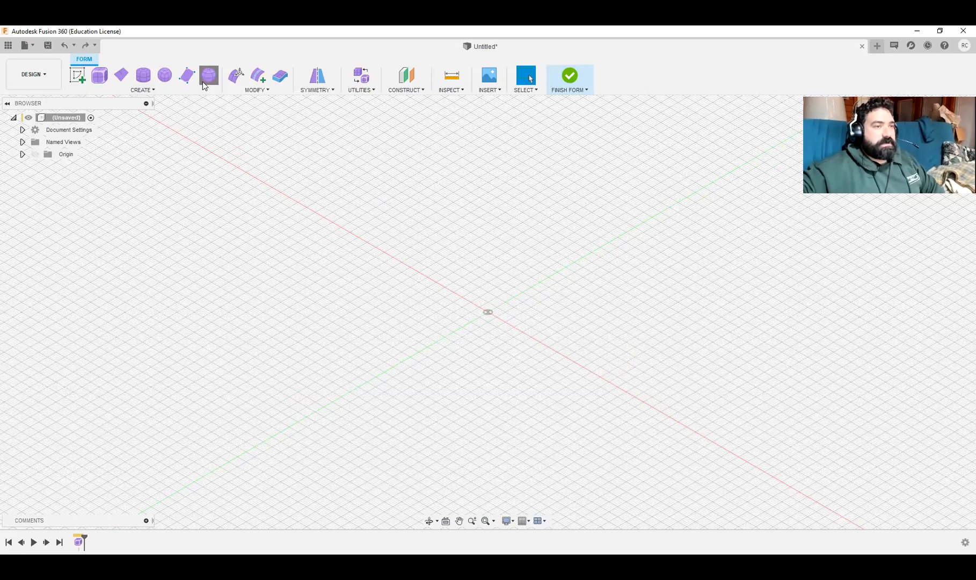
pyautogui.click(547, 320)
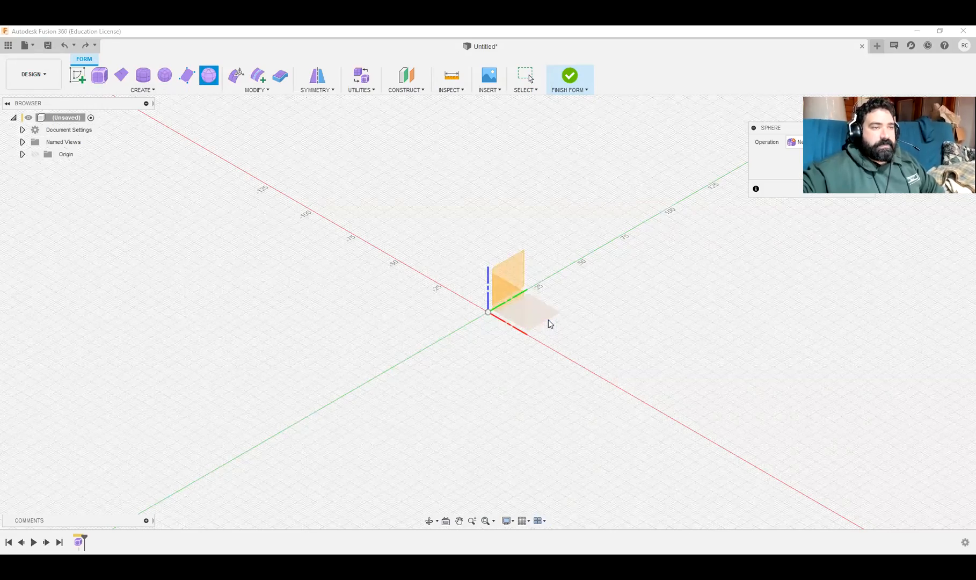
pyautogui.click(488, 312)
pyautogui.moveTo(586, 402); pyautogui.dragTo(591, 406)
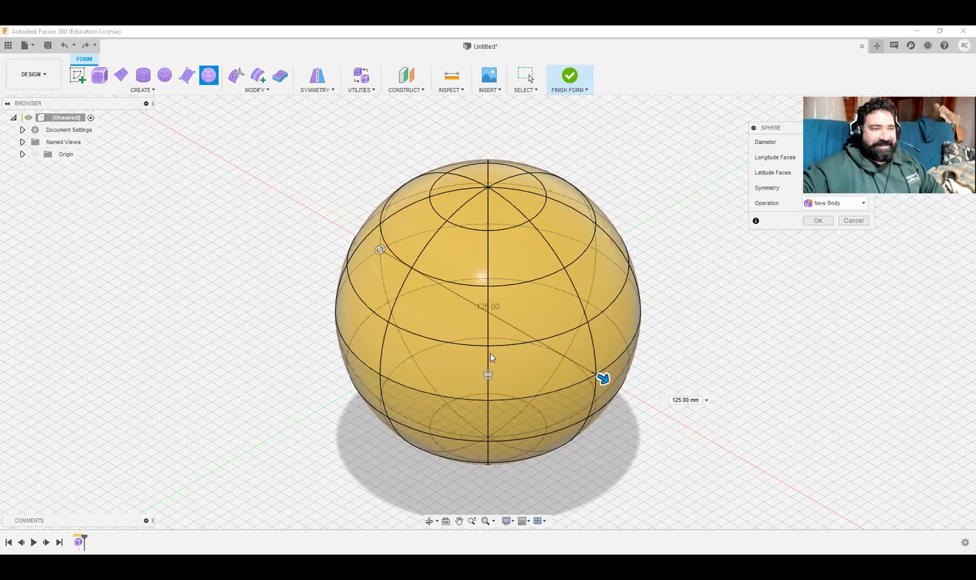
# Step: Try the sphere with 34 latitude faces, and with 4 faces in both latitude and longitude
pyautogui.click(487, 374)
pyautogui.moveTo(486, 374); pyautogui.dragTo(488, 221)
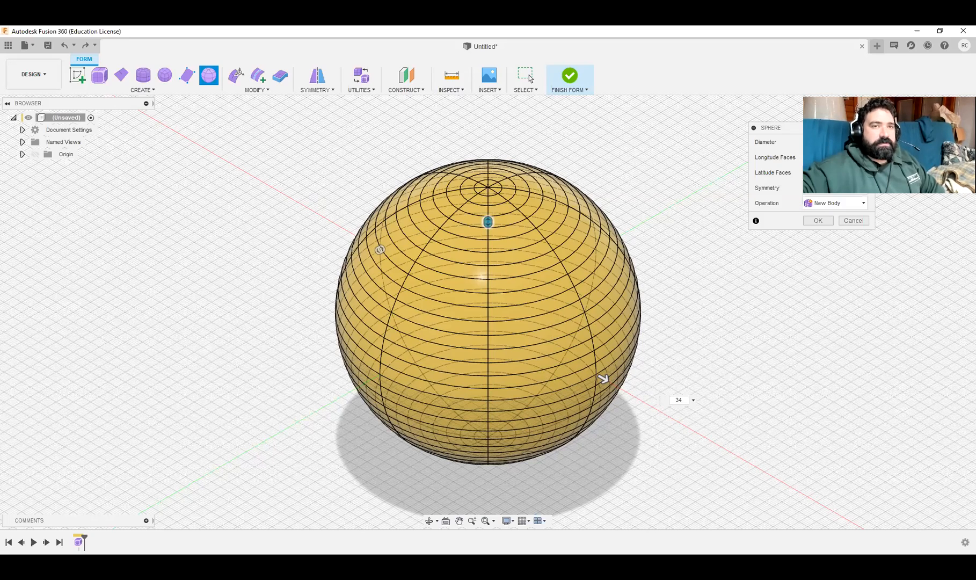
pyautogui.write('4')
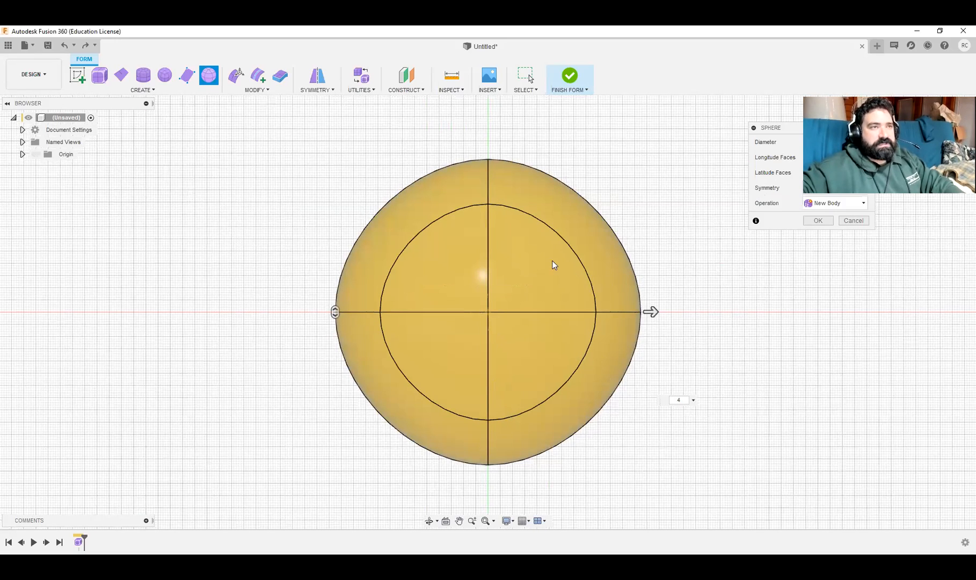
pyautogui.scroll(4, 552, 259)
pyautogui.moveTo(571, 244); pyautogui.dragTo(551, 277, button='middle')
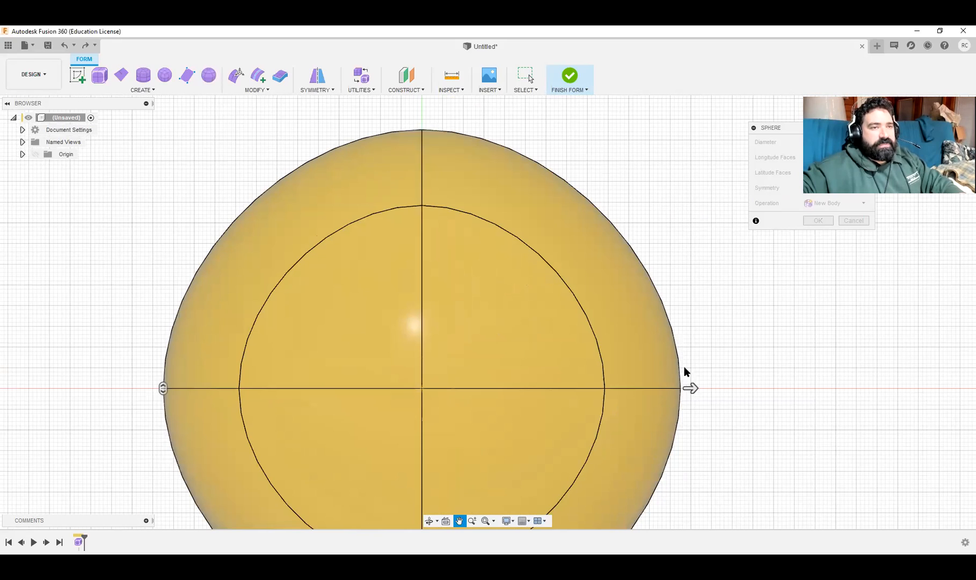
pyautogui.moveTo(684, 372); pyautogui.dragTo(677, 380, button='middle')
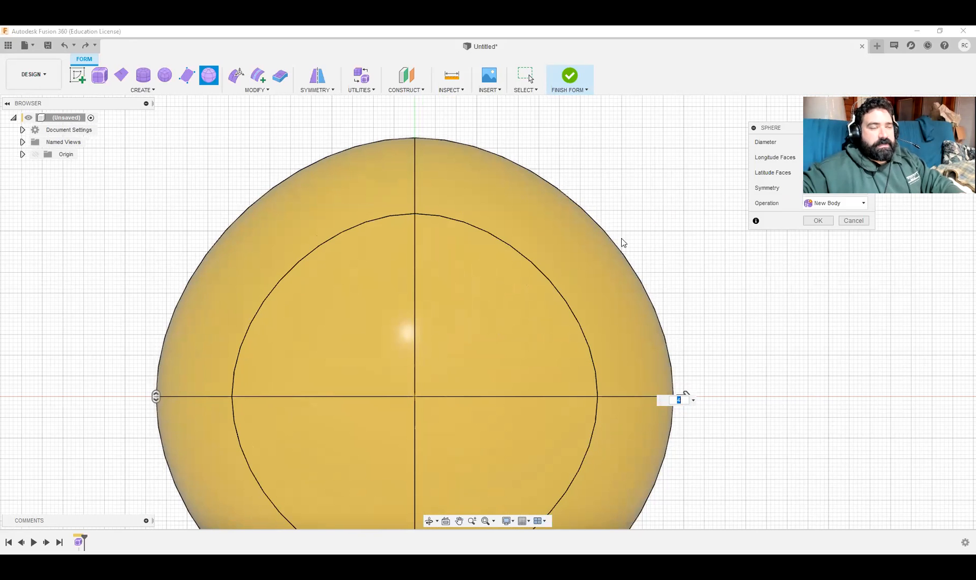
pyautogui.moveTo(494, 320); pyautogui.dragTo(412, 310, button='middle')
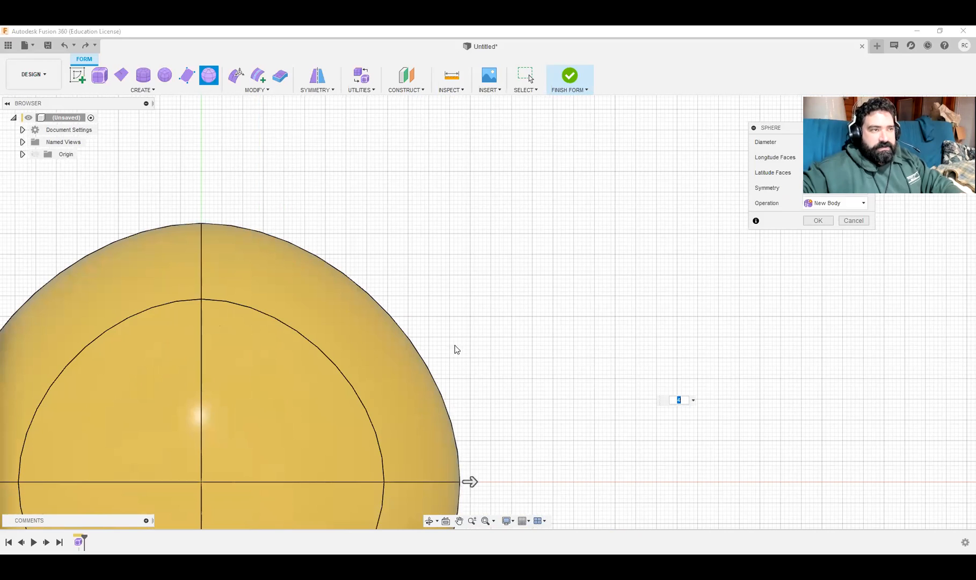
# Step: Set both the longitude faces and the latitude faces of the sphere to 8 and check its outline
pyautogui.click(799, 148)
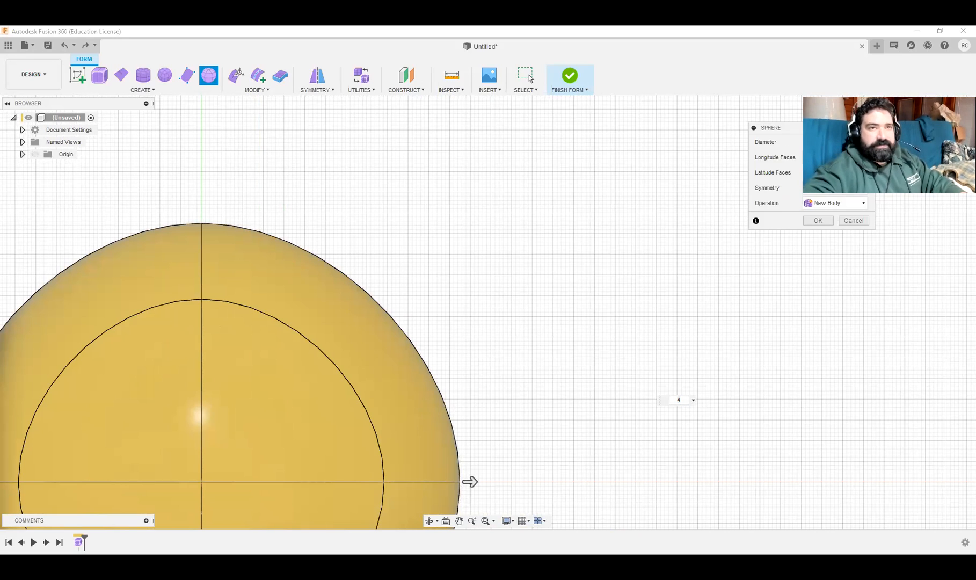
pyautogui.write('8')
pyautogui.press('Tab')
pyautogui.write('8')
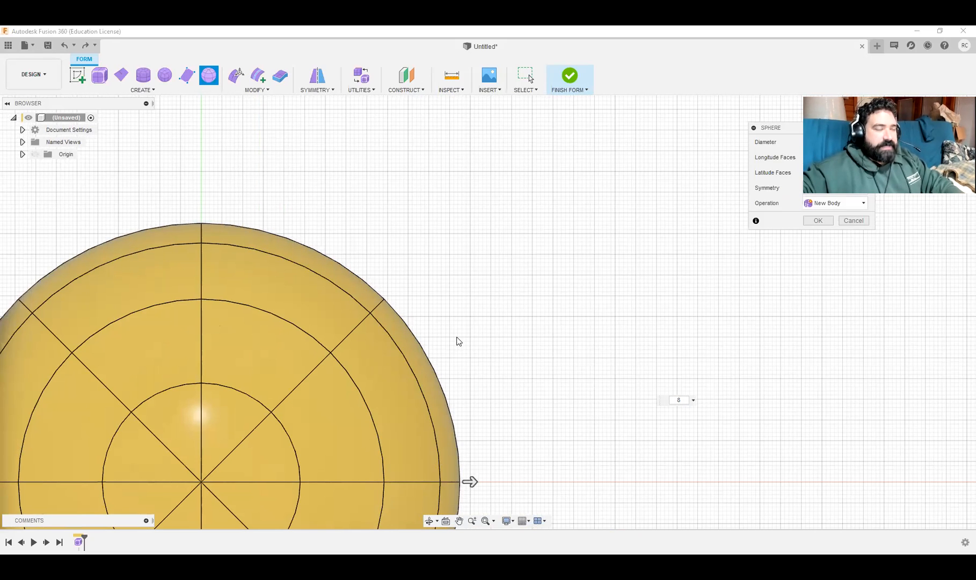
pyautogui.scroll(5, 354, 305)
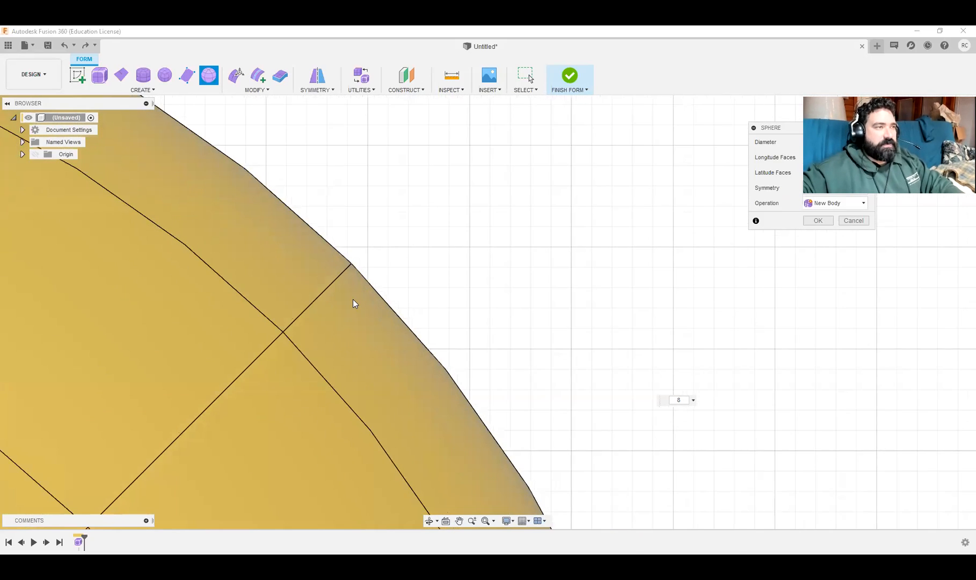
pyautogui.scroll(3, 355, 303)
pyautogui.moveTo(390, 223); pyautogui.dragTo(523, 320, button='middle')
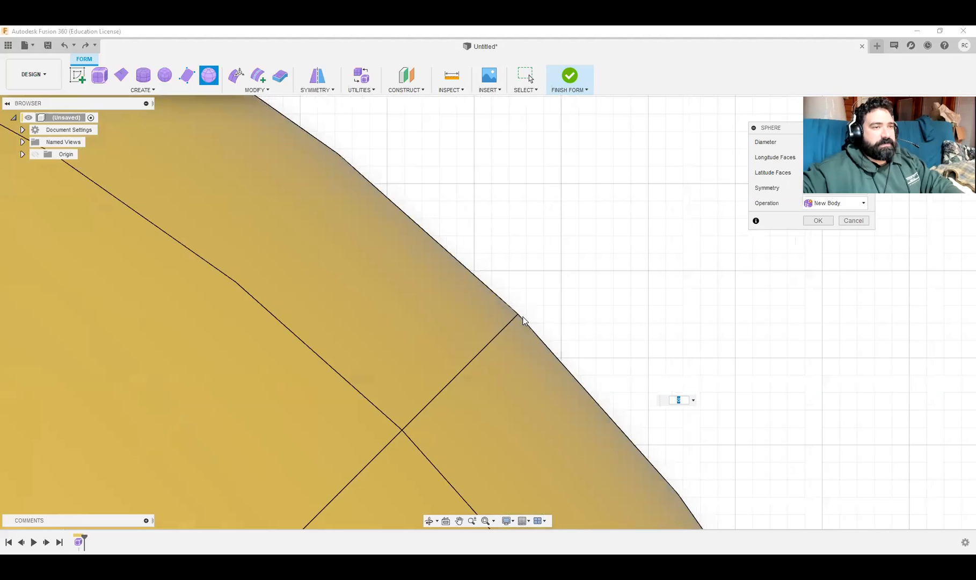
pyautogui.scroll(-4, 542, 283)
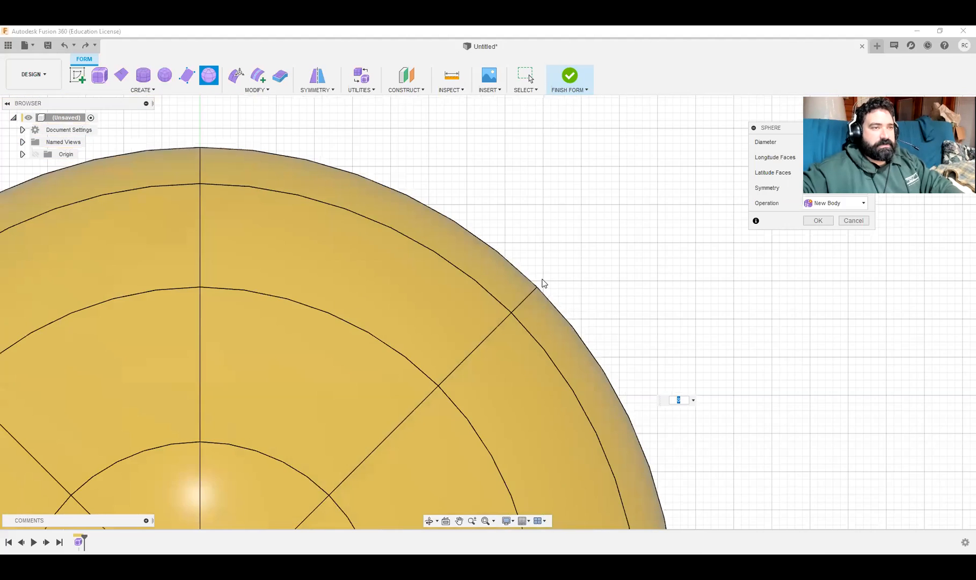
pyautogui.scroll(-5, 542, 283)
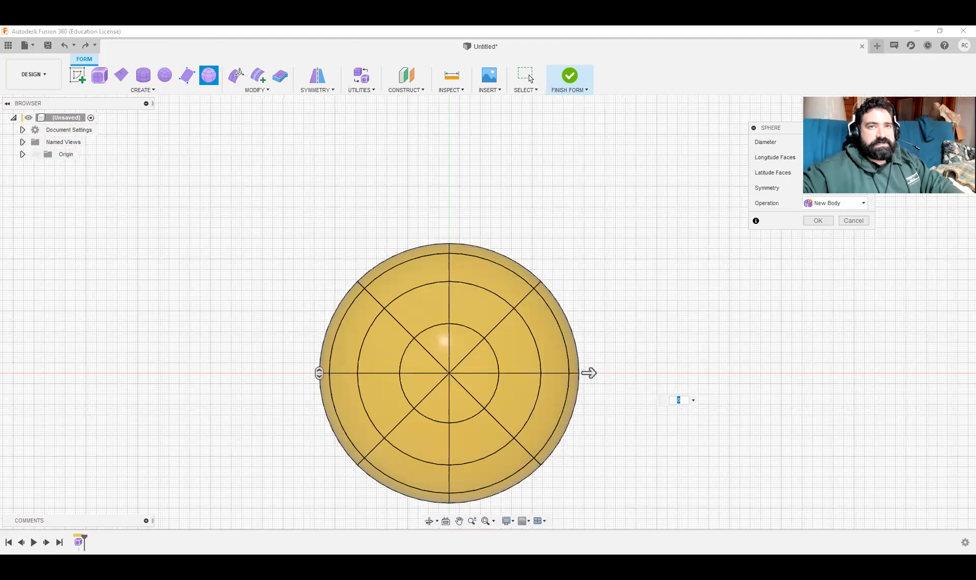
pyautogui.hotkey('shift', 'F5')
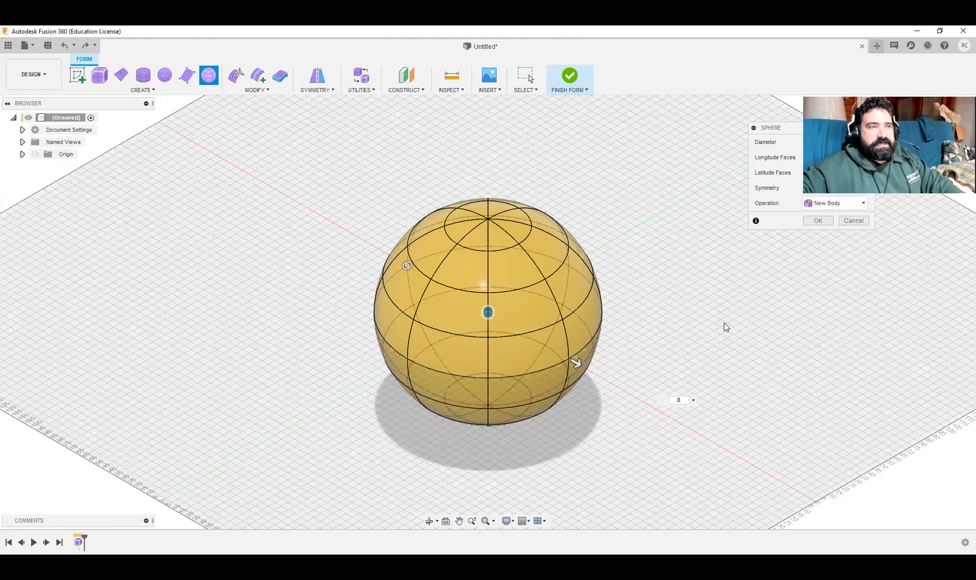
# Step: Review the symmetry and operation options and finish the sphere as a new body
pyautogui.click(833, 194)
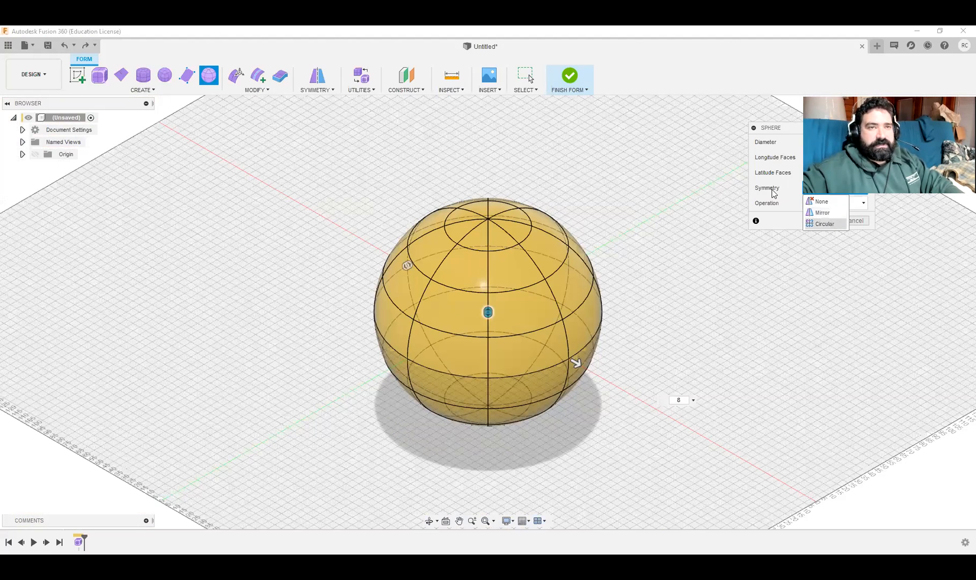
pyautogui.click(835, 204)
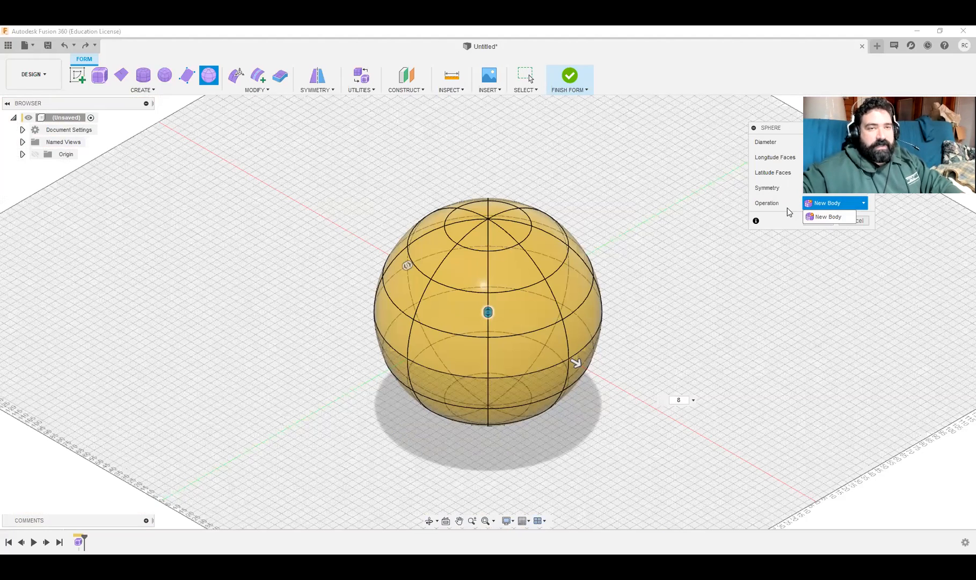
pyautogui.click(777, 185)
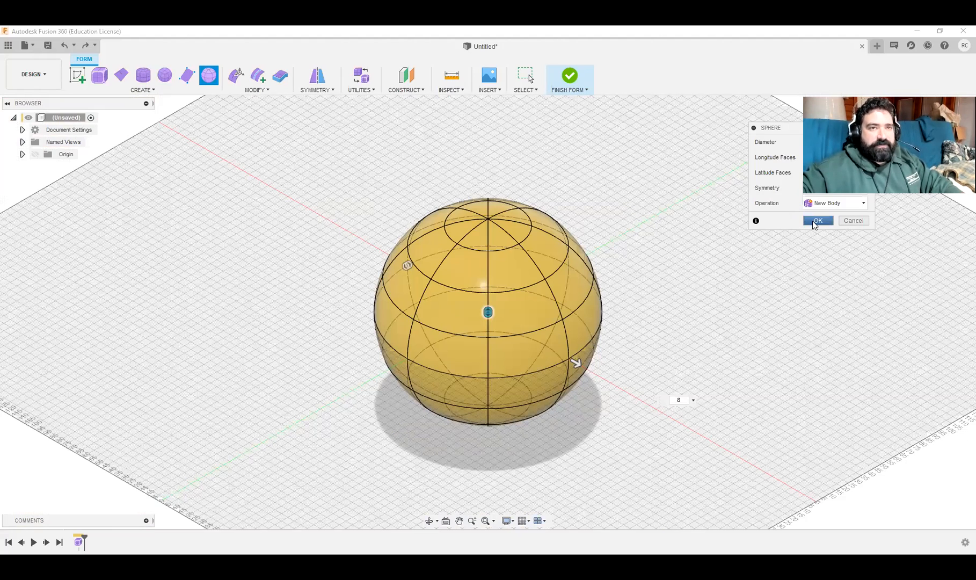
pyautogui.click(815, 221)
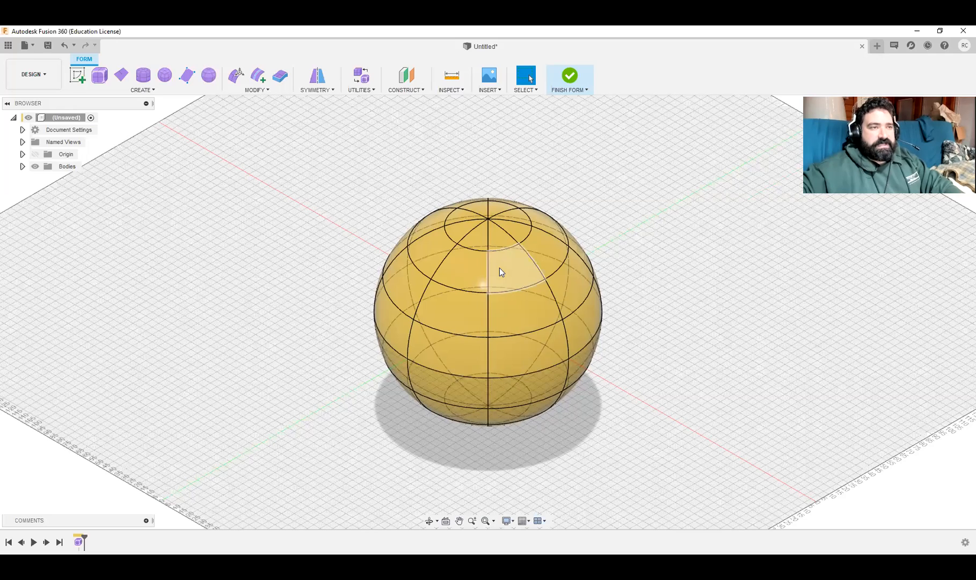
# Step: Start Edit Form and select a face, an edge and a vertex on the sphere's upper half in turn
pyautogui.click(504, 318)
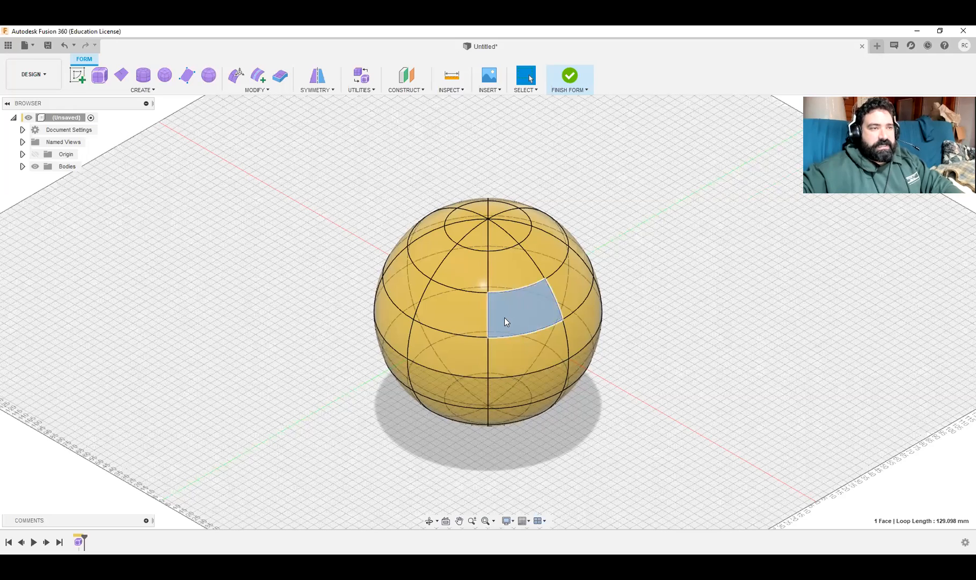
pyautogui.click(262, 208)
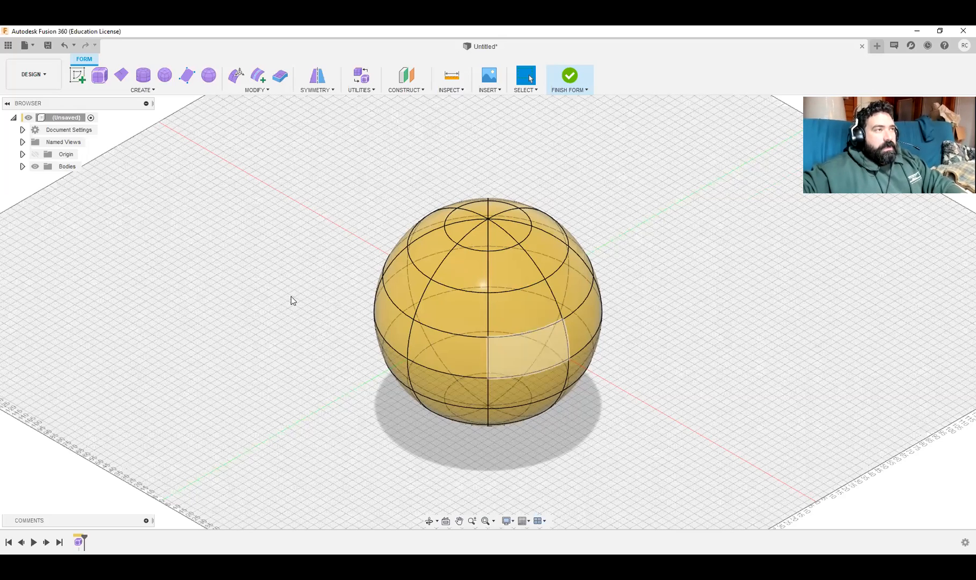
pyautogui.click(240, 73)
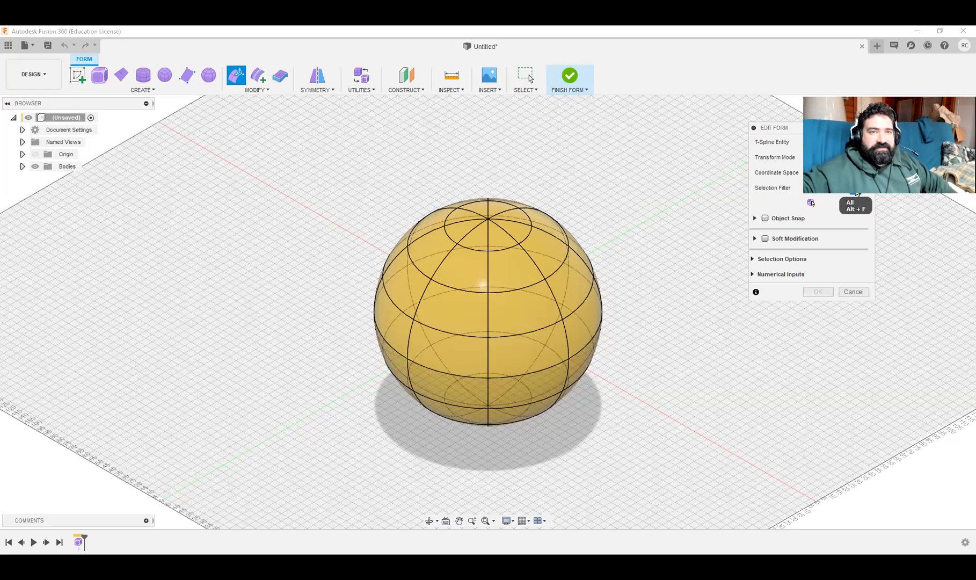
pyautogui.click(577, 276)
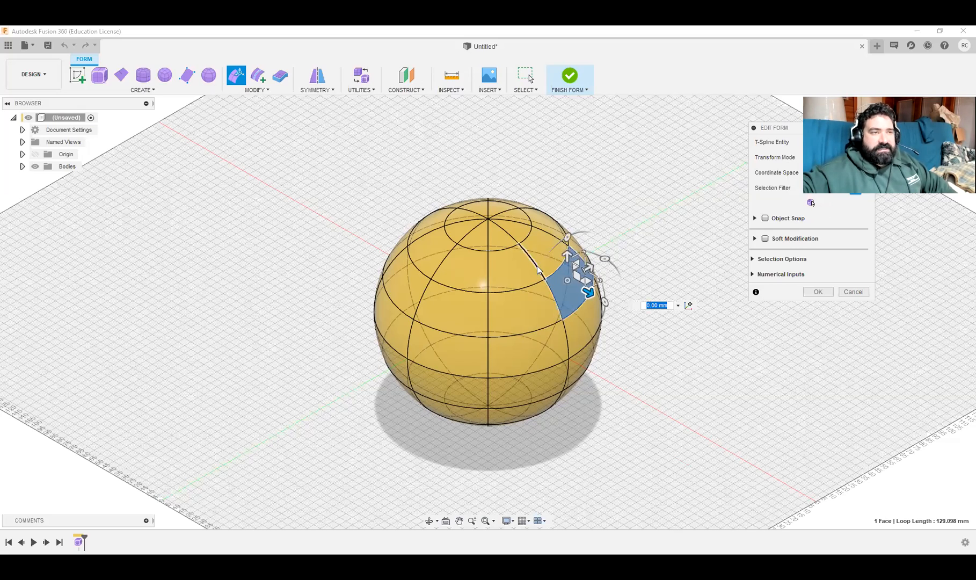
pyautogui.click(534, 266)
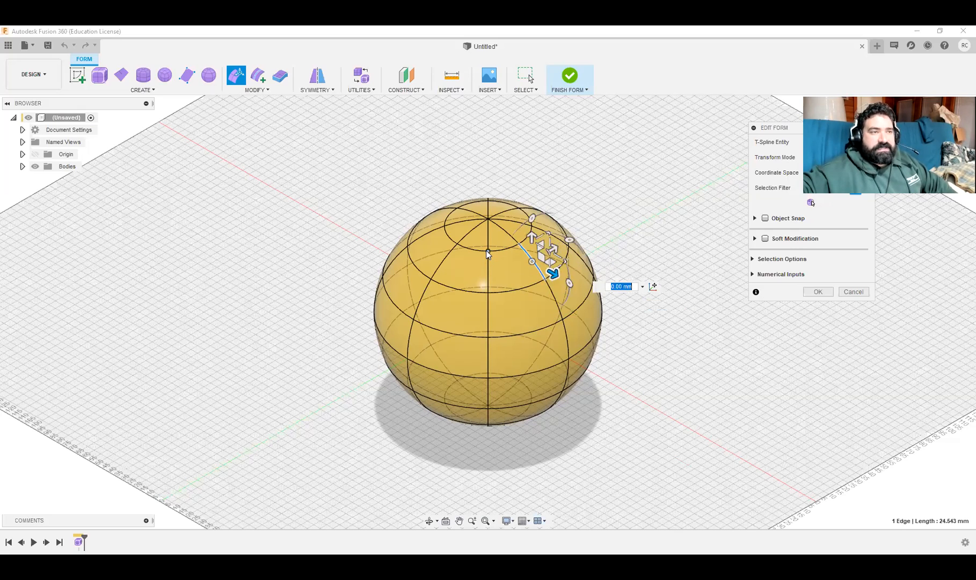
pyautogui.click(486, 251)
# Step: Examine the transform manipulator on an upper vertex and its adjacent face at different zoom levels, and clear the selection
pyautogui.scroll(5, 483, 226)
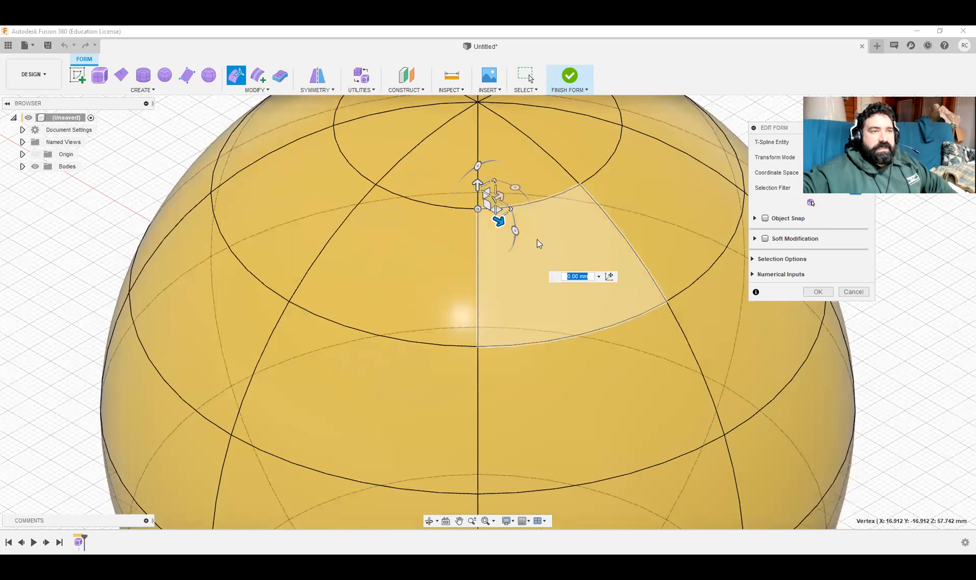
pyautogui.click(617, 324)
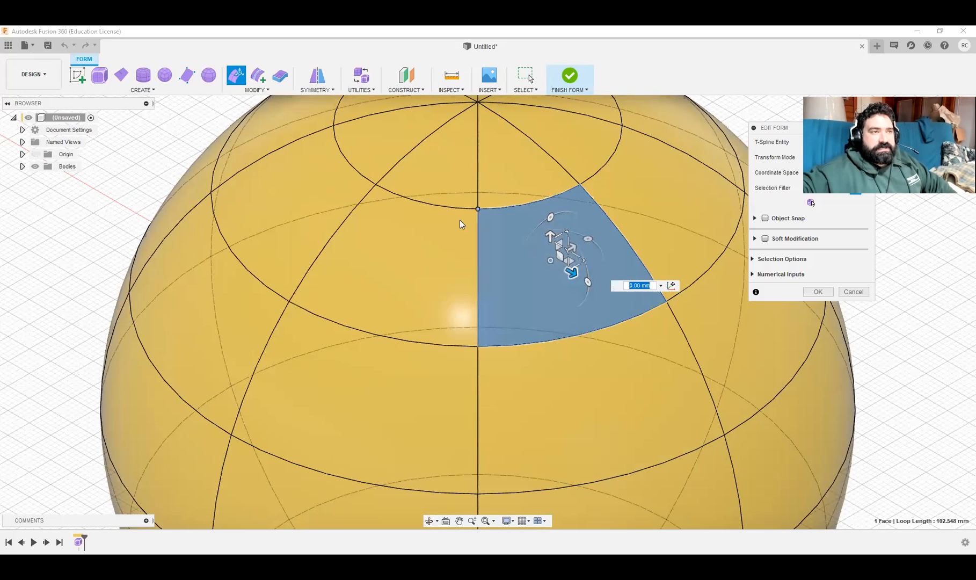
pyautogui.click(478, 209)
pyautogui.scroll(5, 475, 209)
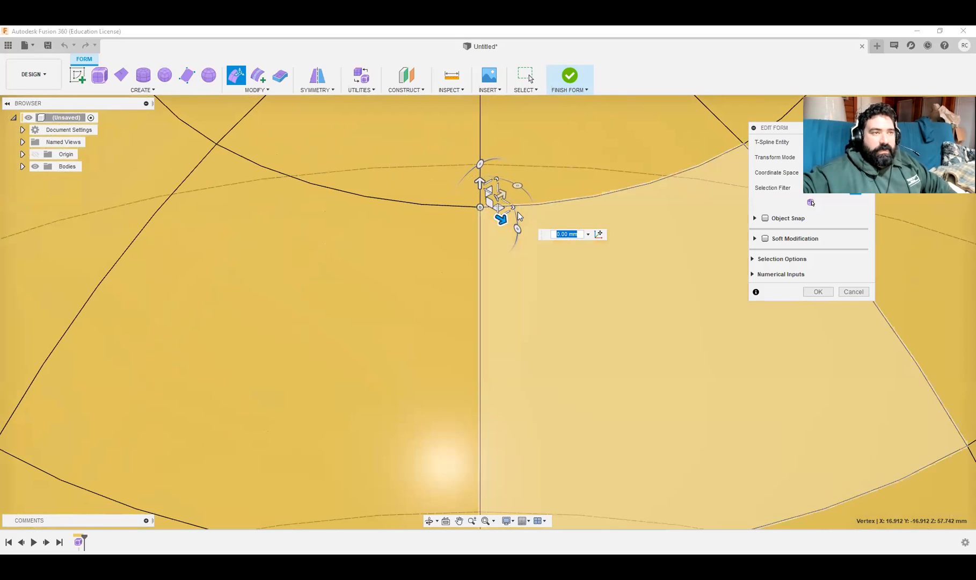
pyautogui.scroll(-5, 514, 209)
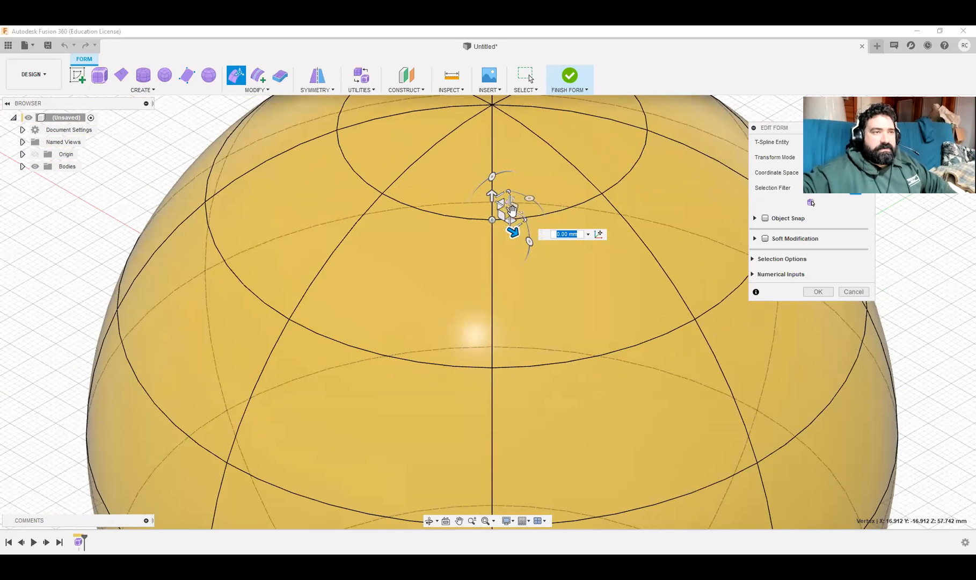
pyautogui.scroll(1, 511, 209)
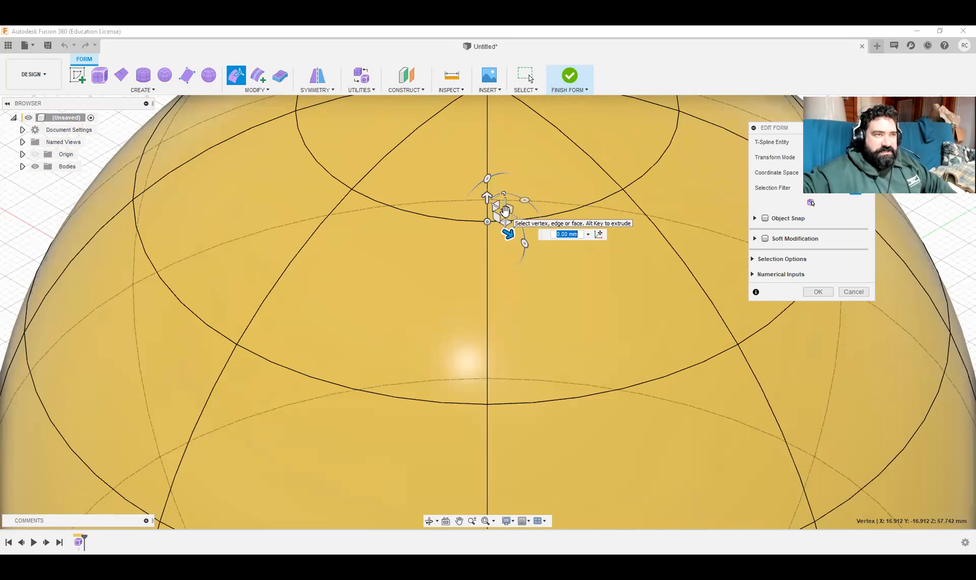
pyautogui.scroll(-2, 575, 364)
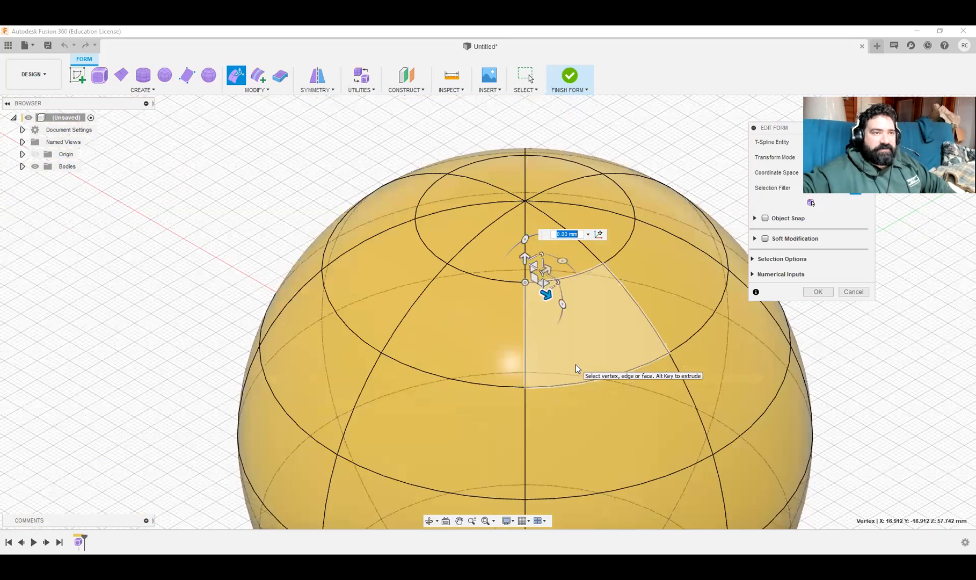
pyautogui.scroll(-2, 575, 363)
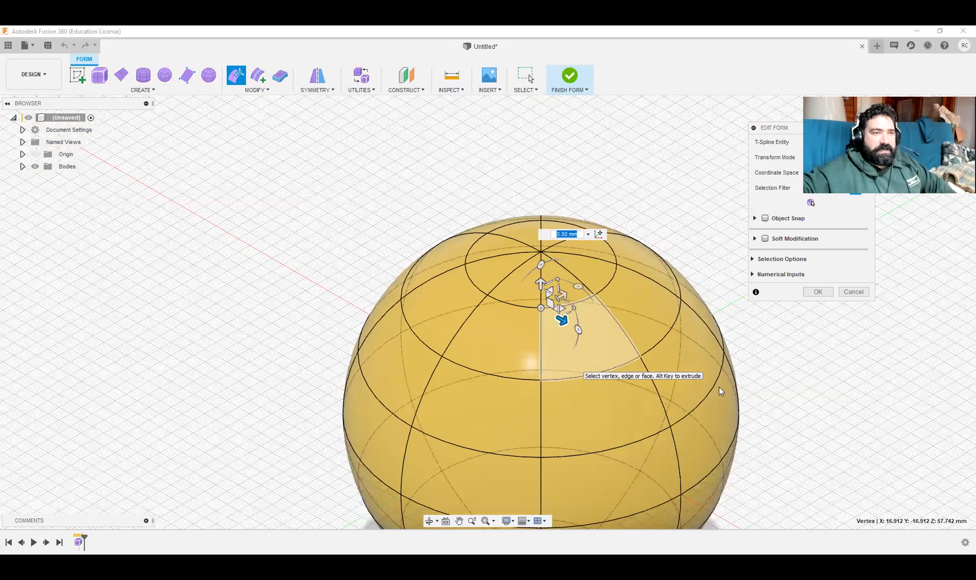
pyautogui.click(642, 207)
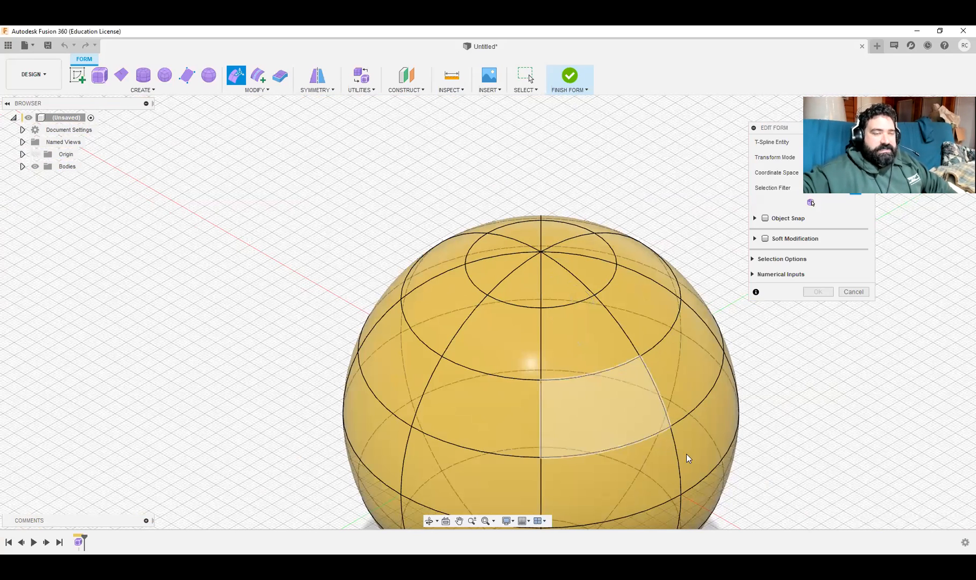
# Step: Select three vertically adjacent faces on the sphere's side and pull them far outward along the X axis
pyautogui.click(620, 413)
pyautogui.scroll(-2, 620, 414)
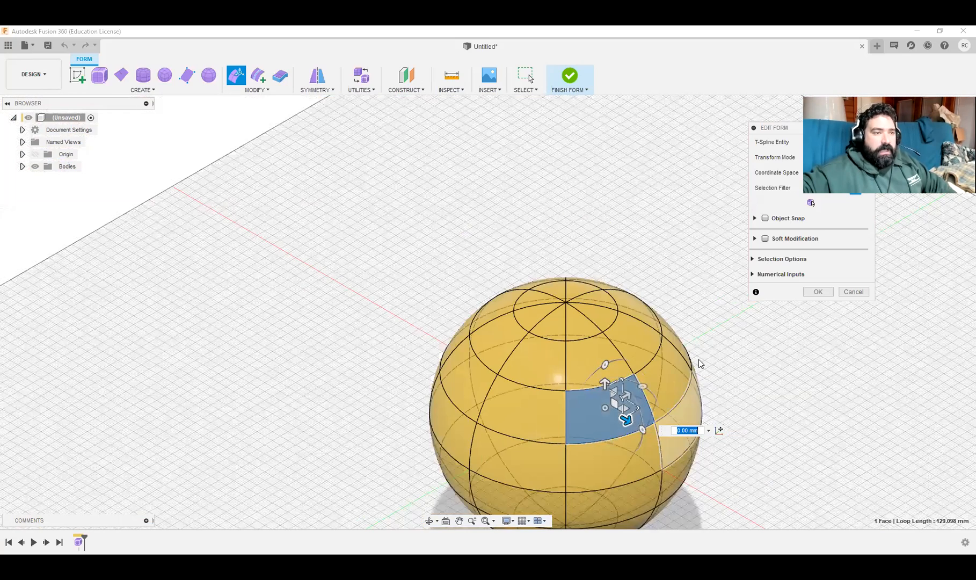
pyautogui.moveTo(569, 466); pyautogui.dragTo(529, 410, button='middle')
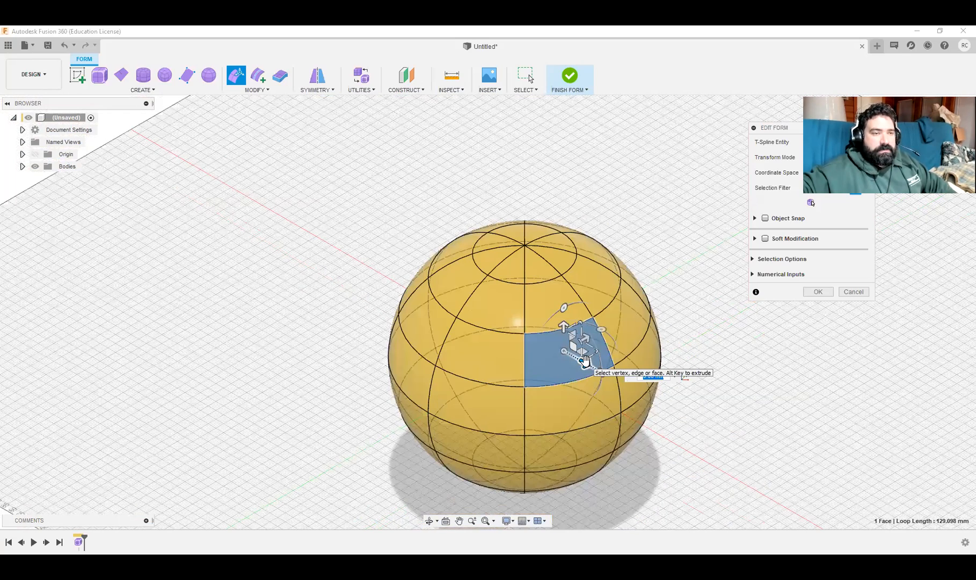
pyautogui.keyDown('shift'); pyautogui.click(542, 312); pyautogui.keyUp('shift')
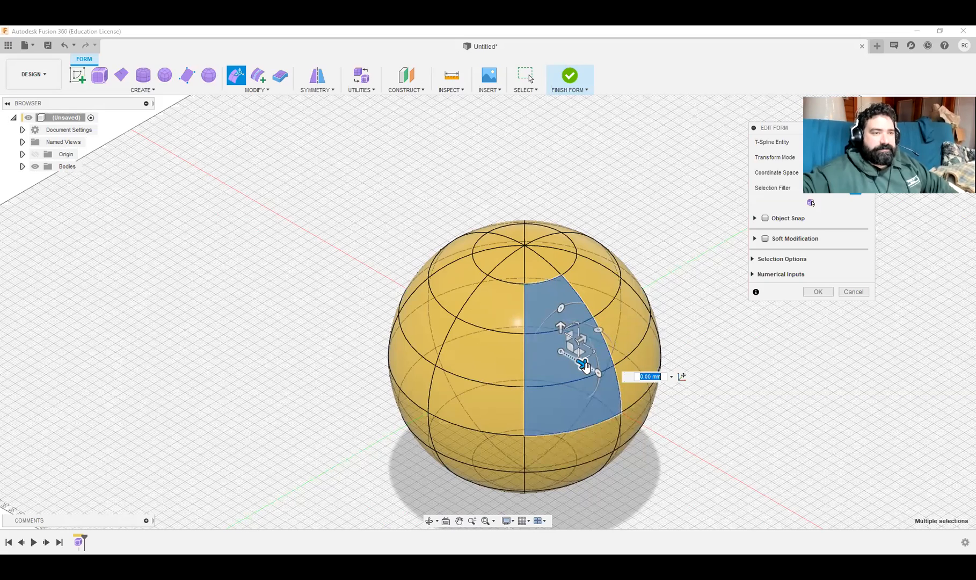
pyautogui.moveTo(584, 367); pyautogui.dragTo(801, 484)
pyautogui.moveTo(801, 483); pyautogui.dragTo(693, 368, button='middle')
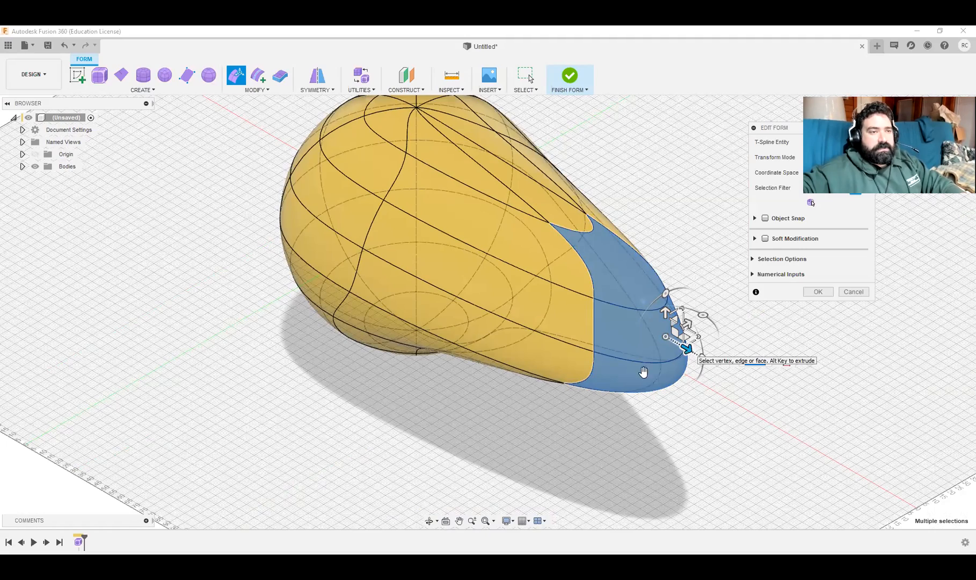
# Step: Extrude the selected end faces outward along the X axis in two stages, to 57 mm and on to 136 mm
pyautogui.moveTo(688, 349); pyautogui.dragTo(585, 337, button='middle')
pyautogui.moveTo(585, 337); pyautogui.dragTo(679, 404)
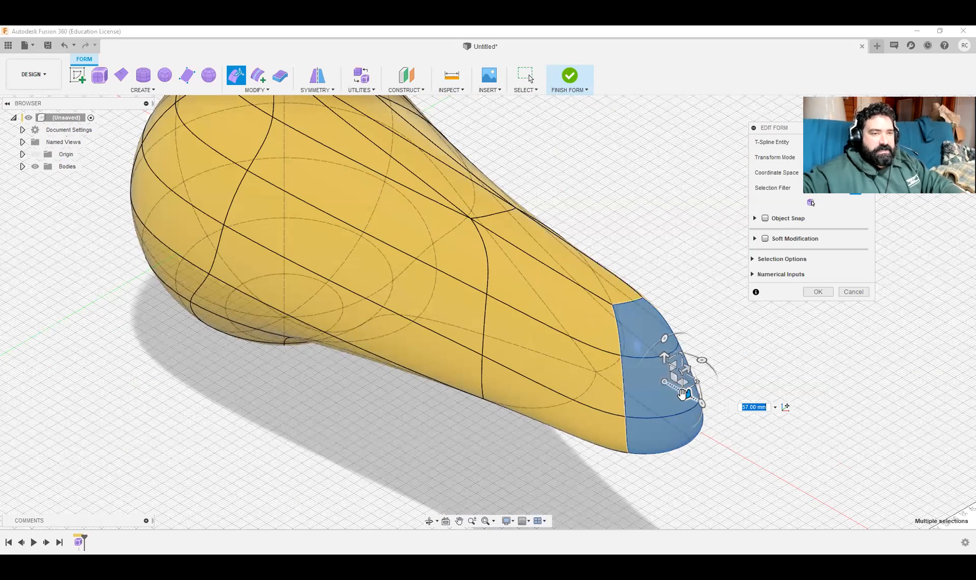
pyautogui.moveTo(682, 394); pyautogui.dragTo(823, 472)
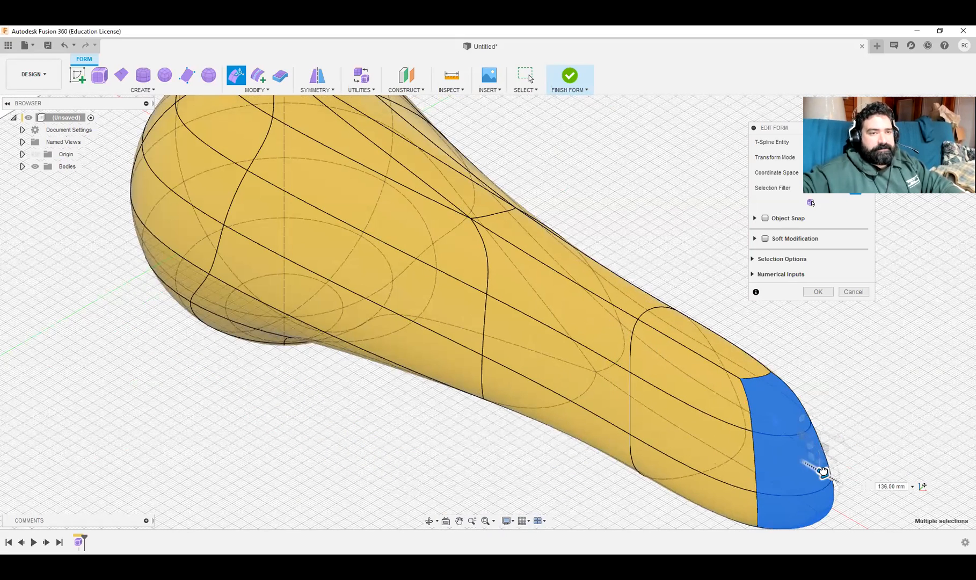
# Step: Scale the end faces uniformly to about 0.42 and extrude them 33 mm outward along the X axis
pyautogui.moveTo(823, 472); pyautogui.dragTo(571, 309, button='middle')
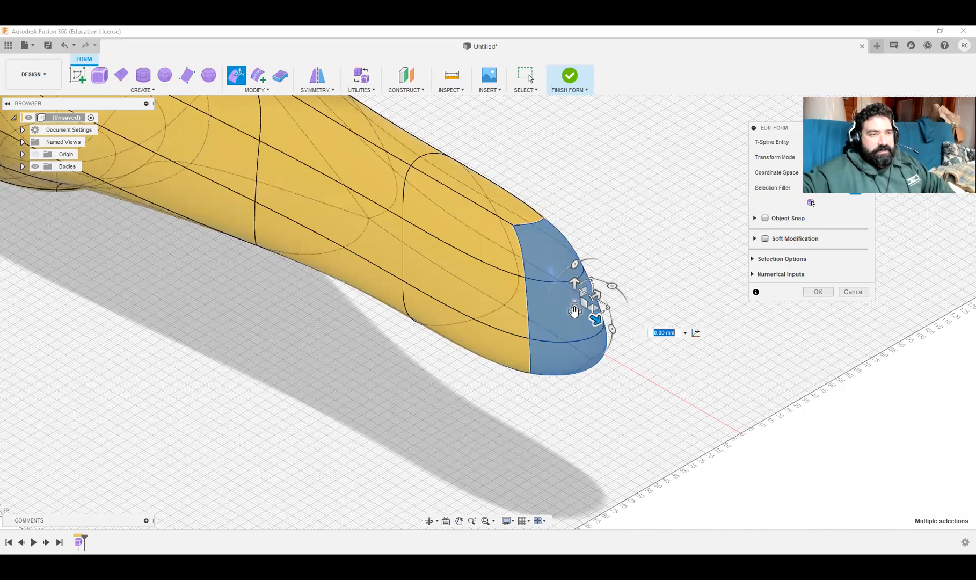
pyautogui.moveTo(574, 307); pyautogui.dragTo(579, 342)
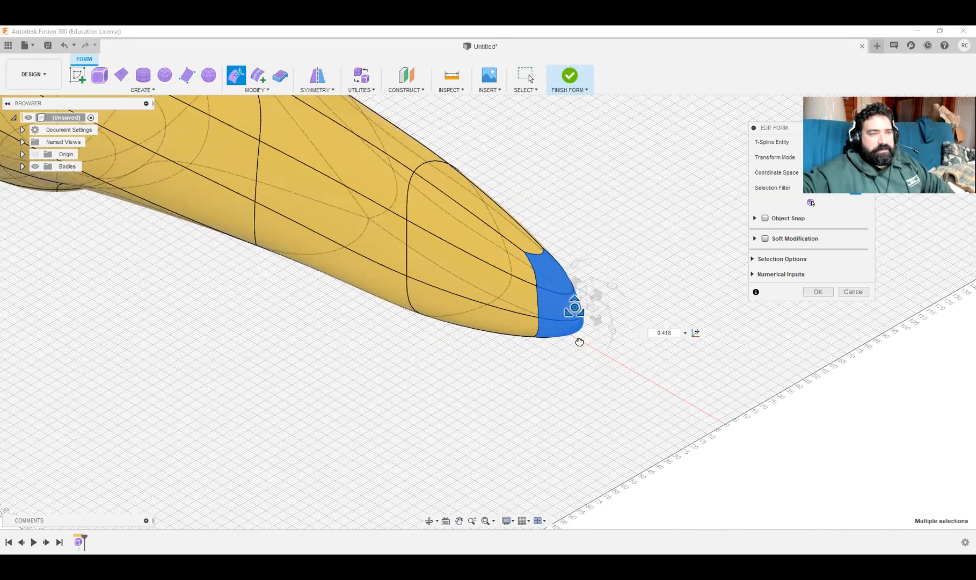
pyautogui.moveTo(579, 341); pyautogui.dragTo(579, 340)
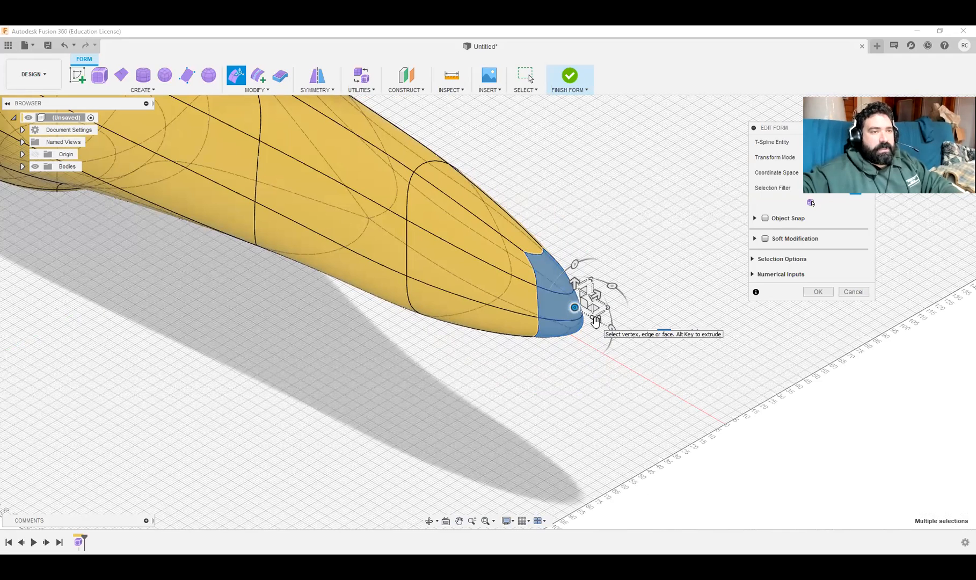
pyautogui.moveTo(620, 334); pyautogui.dragTo(654, 346)
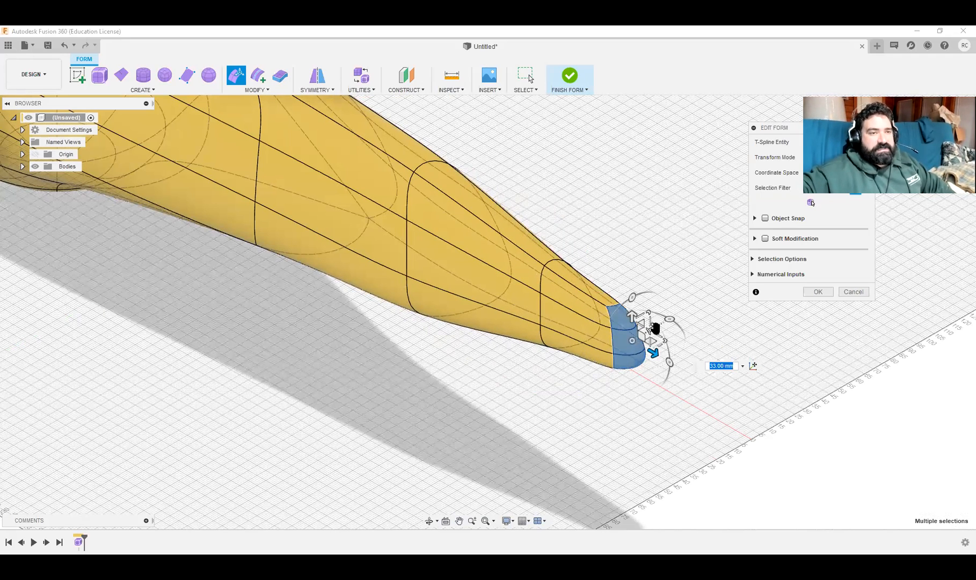
# Step: Move the tip faces within the plane by about 31.5 mm and -14.3 mm, and rotate them by -20 degrees
pyautogui.moveTo(654, 327); pyautogui.dragTo(691, 398)
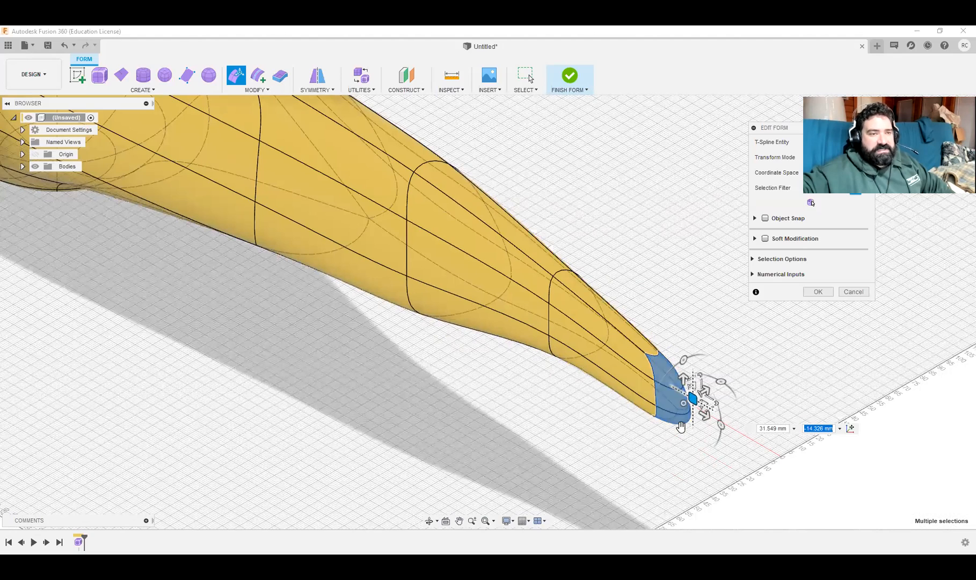
pyautogui.moveTo(548, 397); pyautogui.dragTo(444, 327, button='middle')
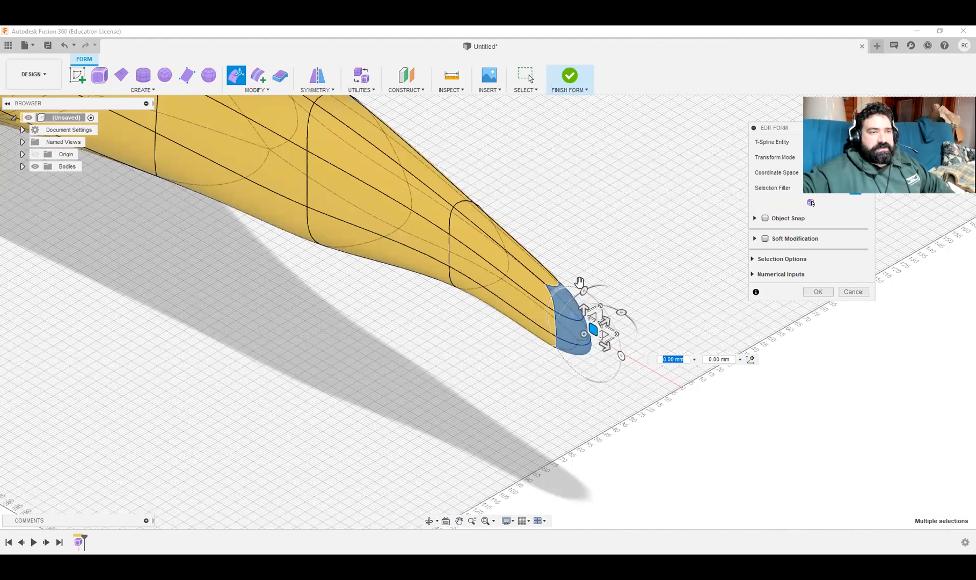
pyautogui.moveTo(621, 356)
pyautogui.mouseDown()
pyautogui.moveTo(617, 425)
pyautogui.moveTo(621, 354)
pyautogui.moveTo(609, 322)
pyautogui.moveTo(621, 399)
pyautogui.moveTo(610, 284)
pyautogui.moveTo(592, 252)
pyautogui.moveTo(623, 325)
pyautogui.moveTo(630, 410)
pyautogui.moveTo(618, 339)
pyautogui.mouseUp()
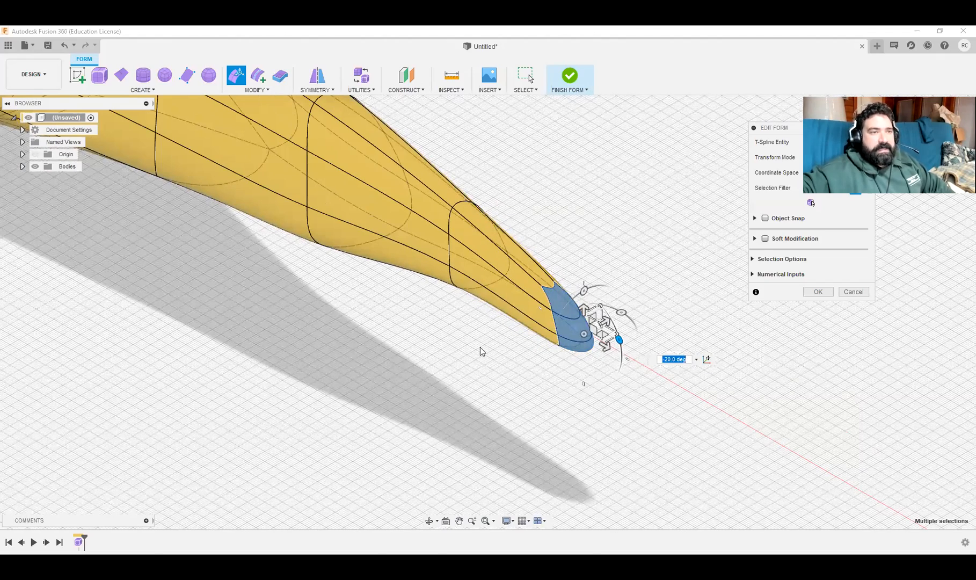
# Step: Select a side edge of the ring behind the tip, scale it to about 1.89 and move it -94 mm along the Y axis
pyautogui.moveTo(523, 331); pyautogui.dragTo(598, 400, button='middle')
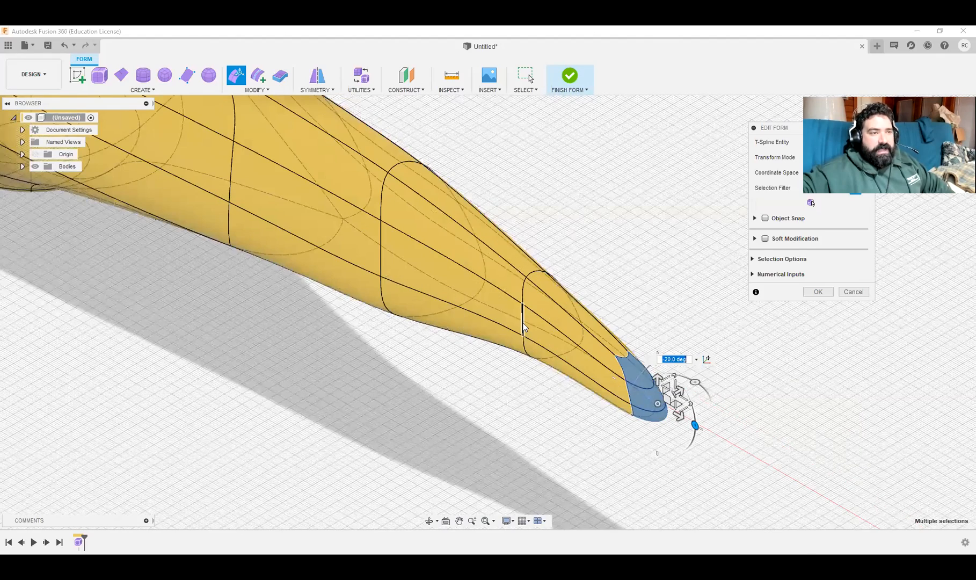
pyautogui.click(523, 322)
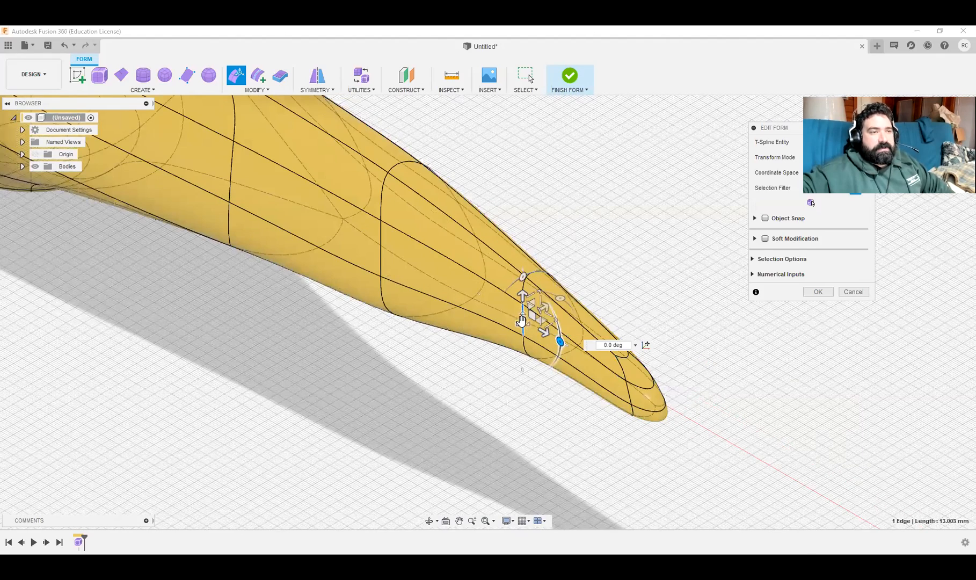
pyautogui.moveTo(522, 320); pyautogui.dragTo(520, 375)
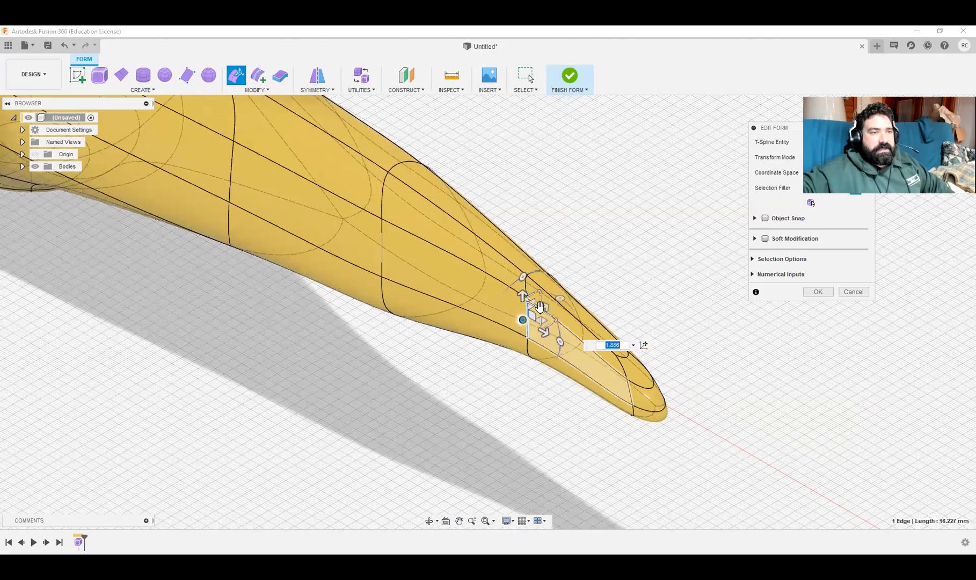
pyautogui.moveTo(545, 304); pyautogui.dragTo(384, 405)
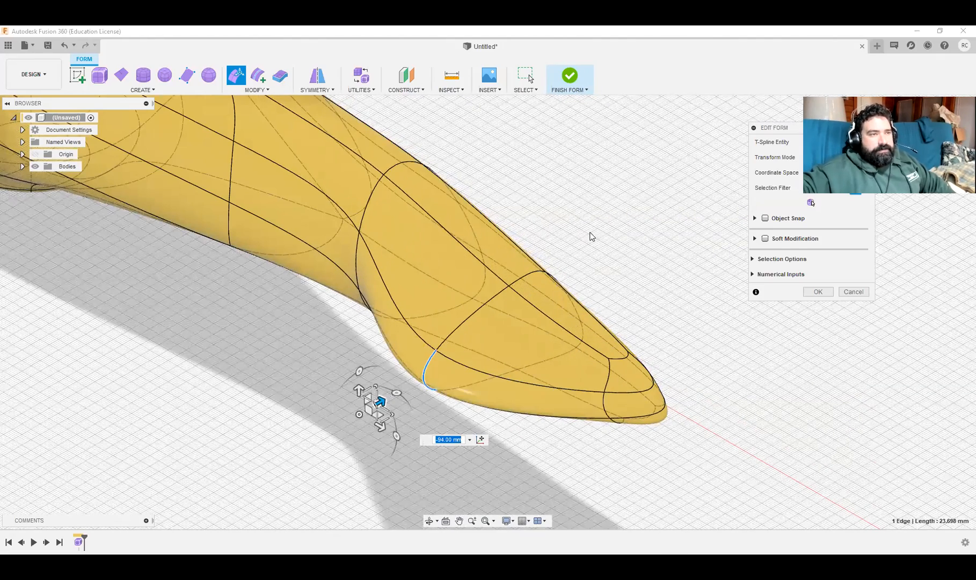
# Step: Select the entire edge loop through the moved edge and scale it uniformly to about 2.7
pyautogui.moveTo(430, 282); pyautogui.dragTo(271, 332, button='middle')
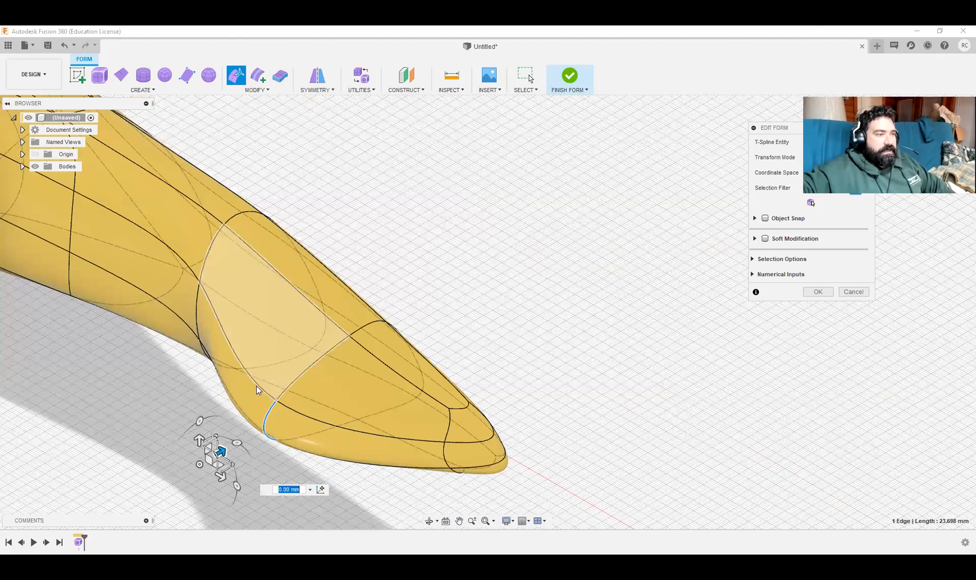
pyautogui.doubleClick(268, 418)
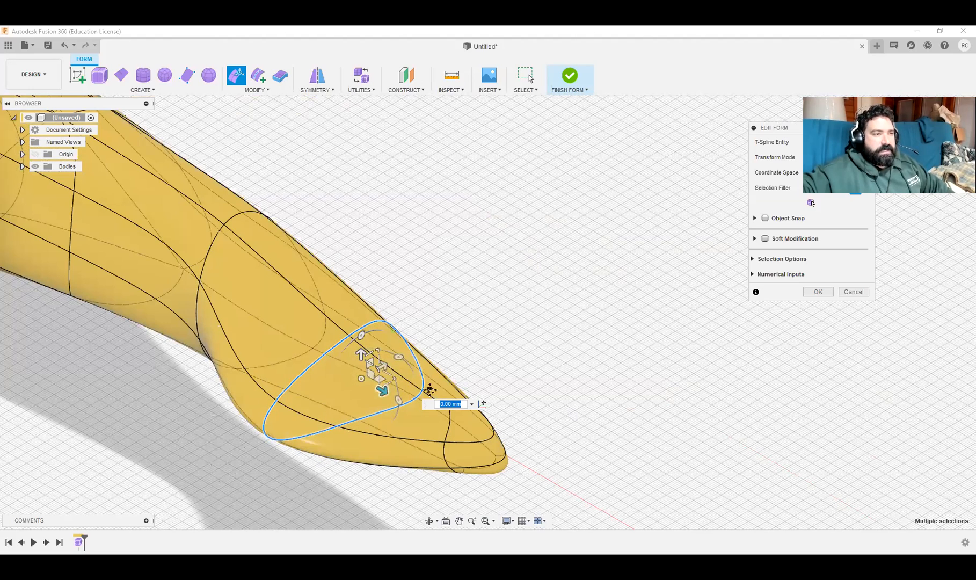
pyautogui.moveTo(430, 390); pyautogui.dragTo(537, 319, button='middle')
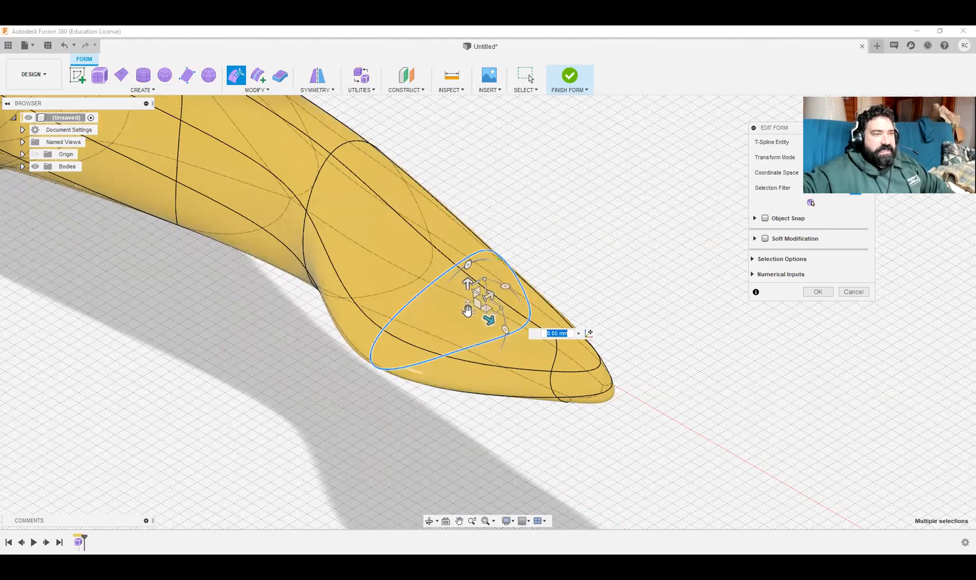
pyautogui.moveTo(467, 310); pyautogui.dragTo(468, 430)
pyautogui.scroll(-6, 311, 392)
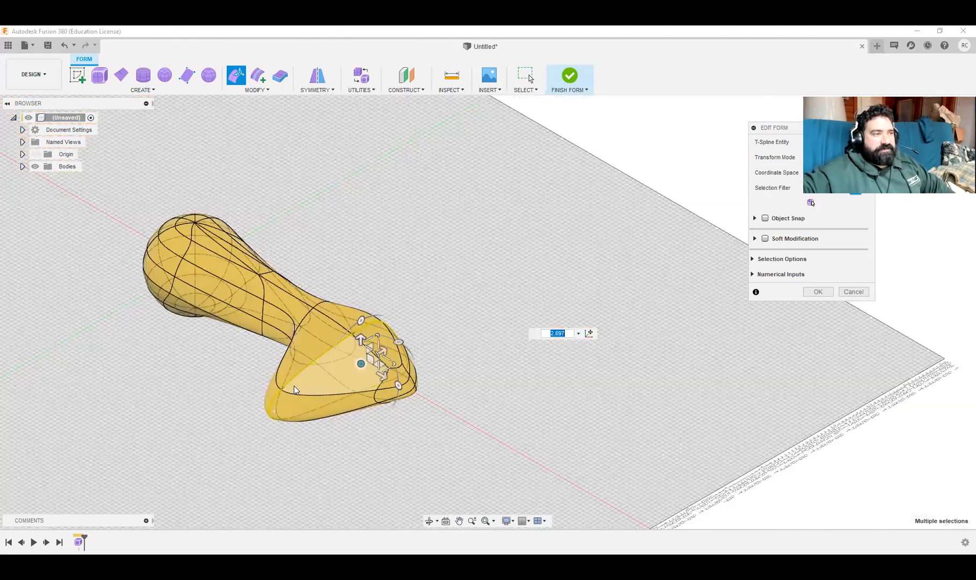
pyautogui.moveTo(446, 399); pyautogui.dragTo(599, 413, button='middle')
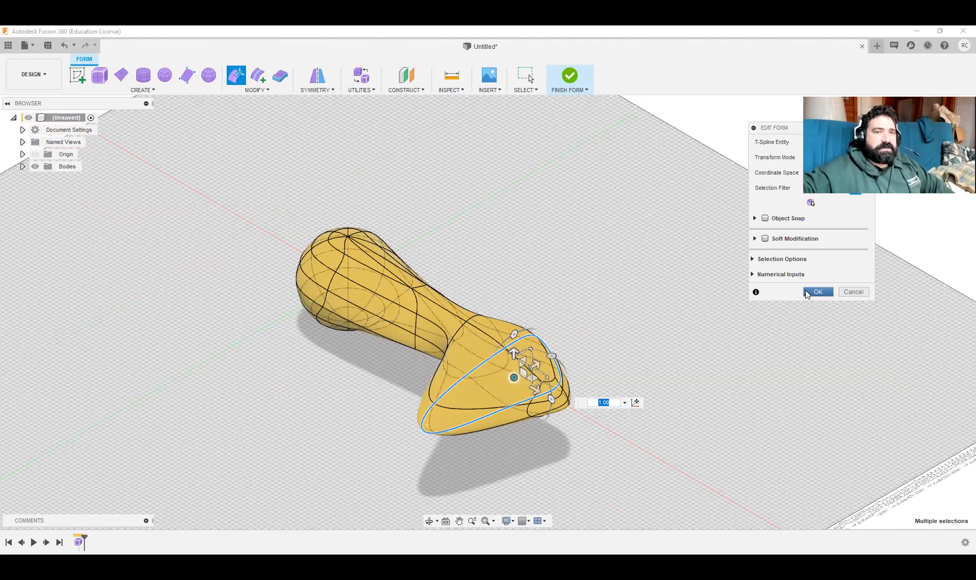
# Step: Accept the form edits, finish the form, and create a new form whose body list is expanded
pyautogui.click(816, 291)
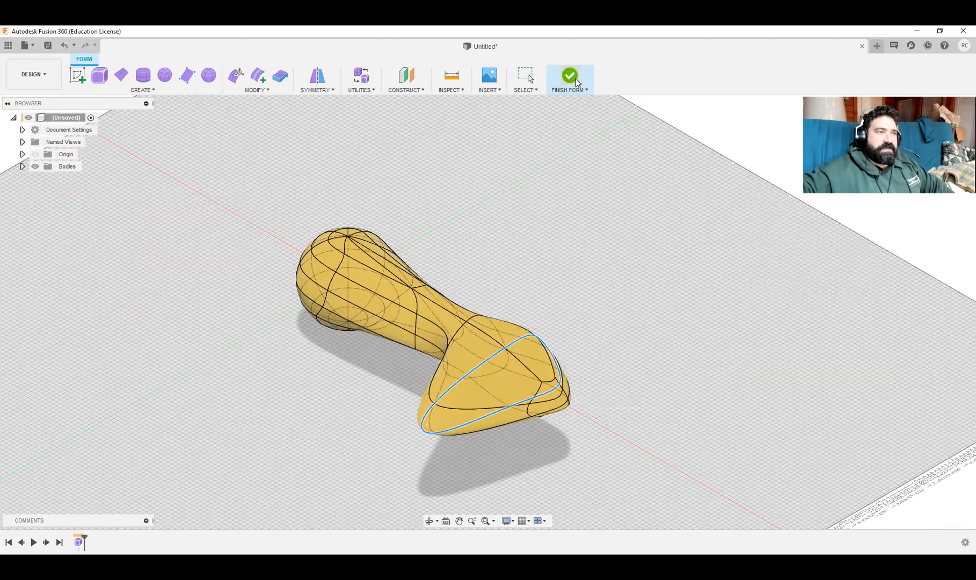
pyautogui.click(572, 76)
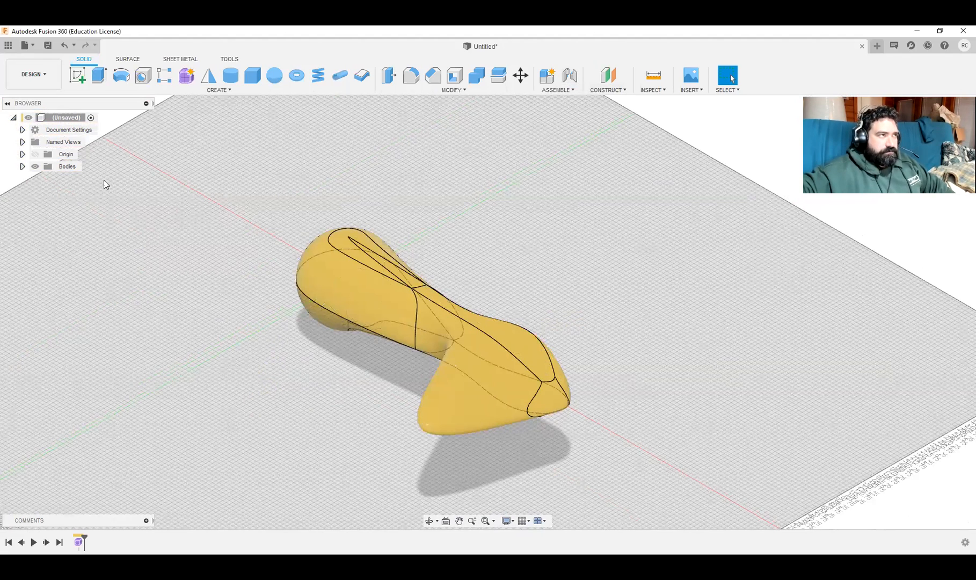
pyautogui.click(187, 76)
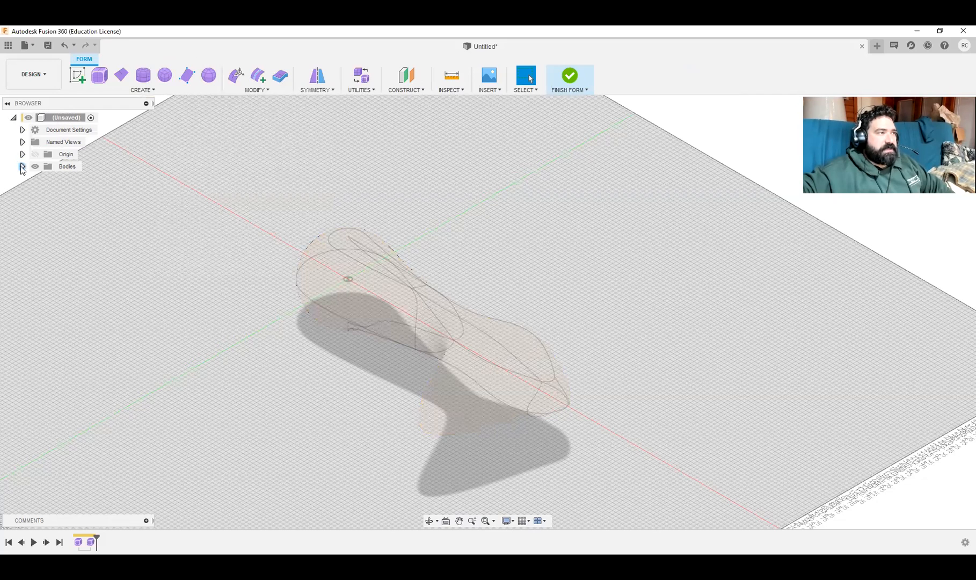
pyautogui.click(22, 167)
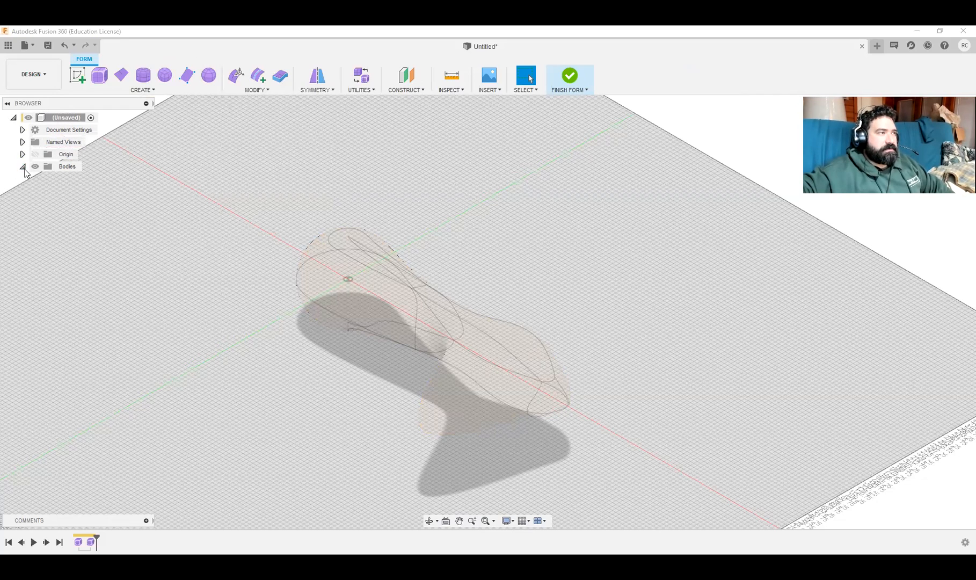
# Step: Create a T-spline sphere with a 150 mm diameter, centred at the origin, as a new body without symmetry
pyautogui.click(210, 75)
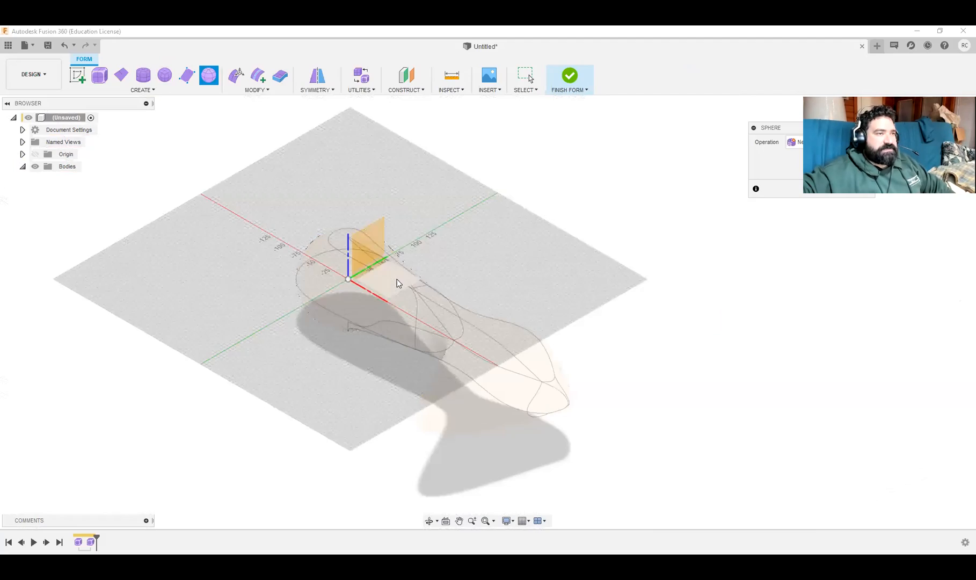
pyautogui.click(347, 281)
pyautogui.moveTo(358, 285); pyautogui.dragTo(388, 341)
pyautogui.write('150')
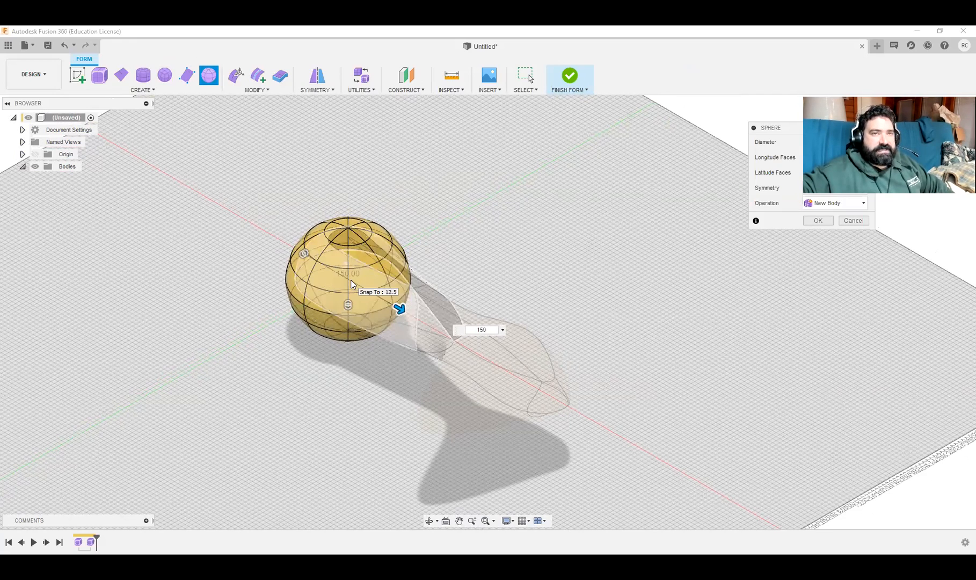
pyautogui.click(826, 194)
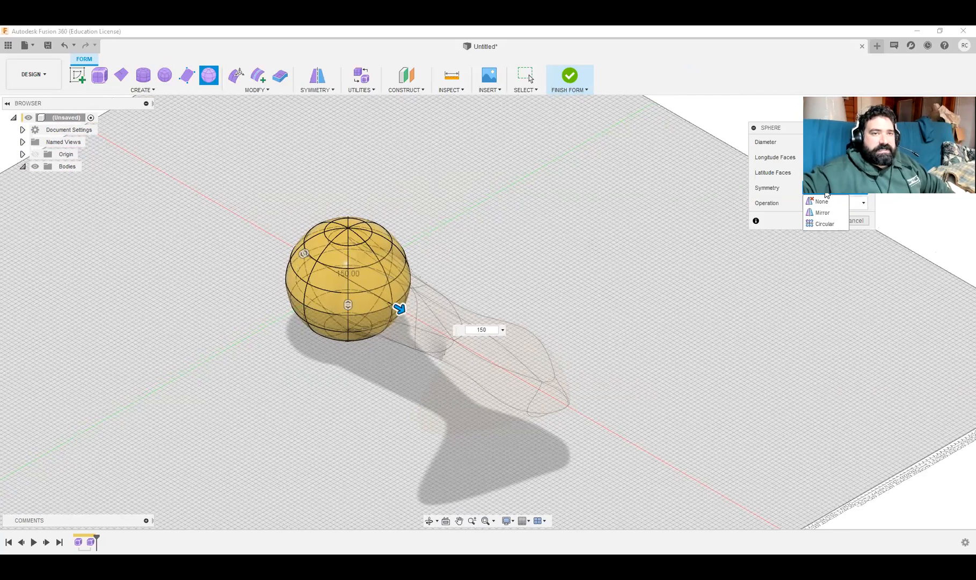
pyautogui.click(774, 215)
pyautogui.click(818, 220)
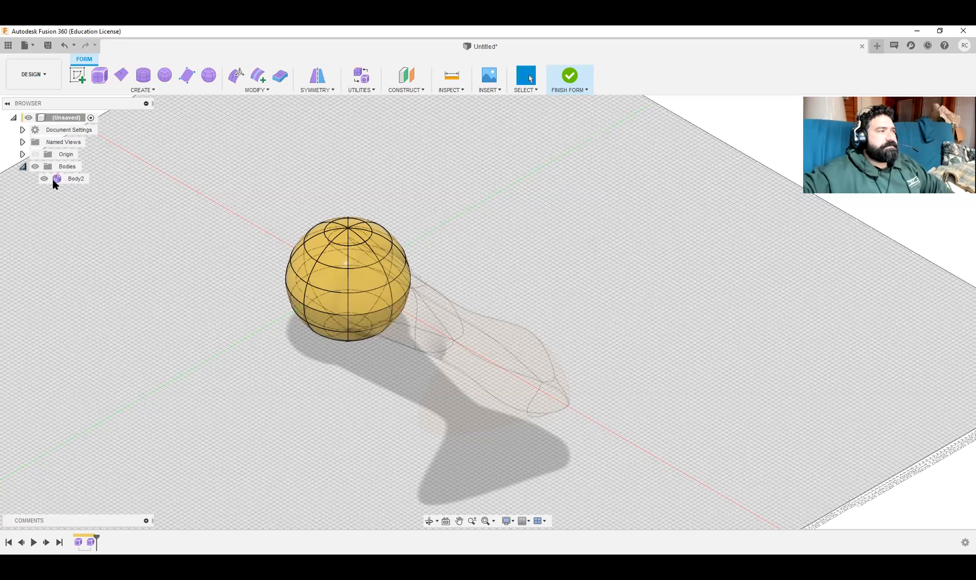
# Step: Try Mirror - Internal symmetry on the sphere between two second-ring faces on opposite sides of a diagonal edge line, and discard it
pyautogui.click(74, 179)
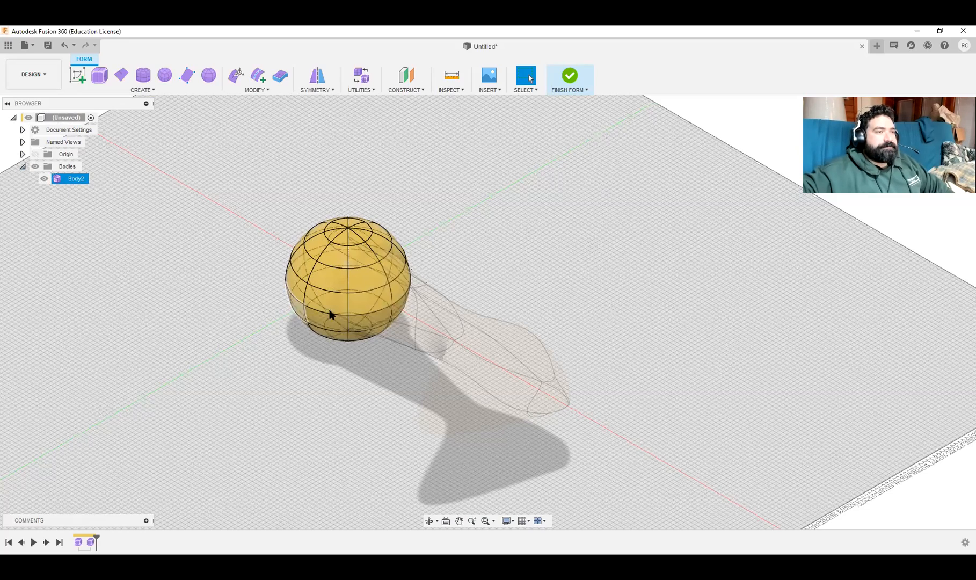
pyautogui.scroll(3, 330, 314)
pyautogui.click(475, 368)
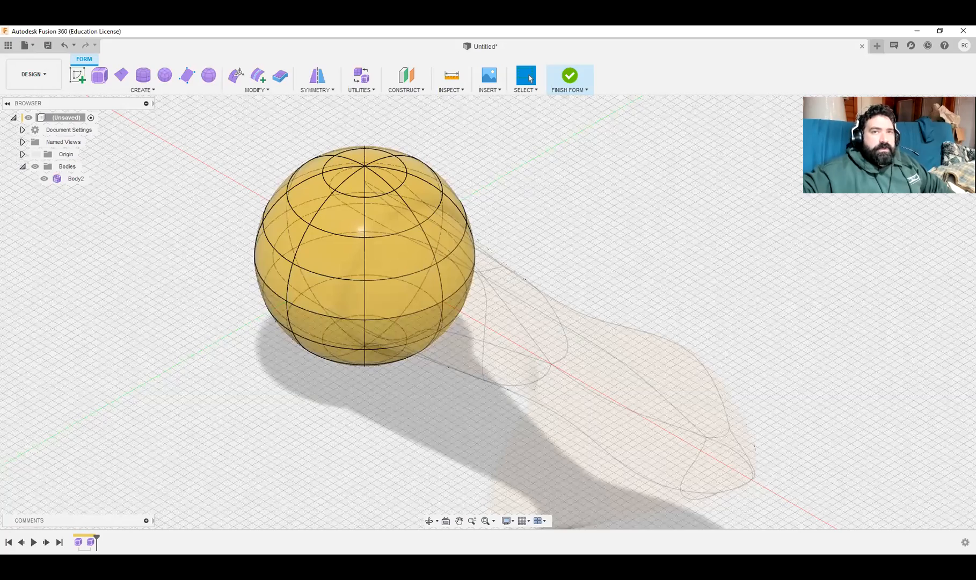
pyautogui.keyDown('shift'); pyautogui.moveTo(692, 177); pyautogui.dragTo(788, 270, button='middle'); pyautogui.keyUp('shift')
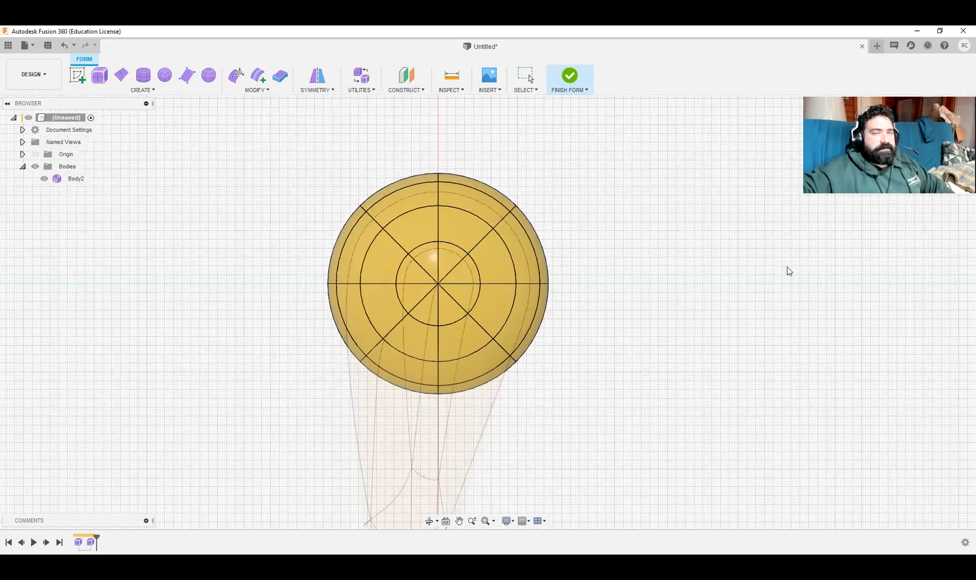
pyautogui.click(529, 78)
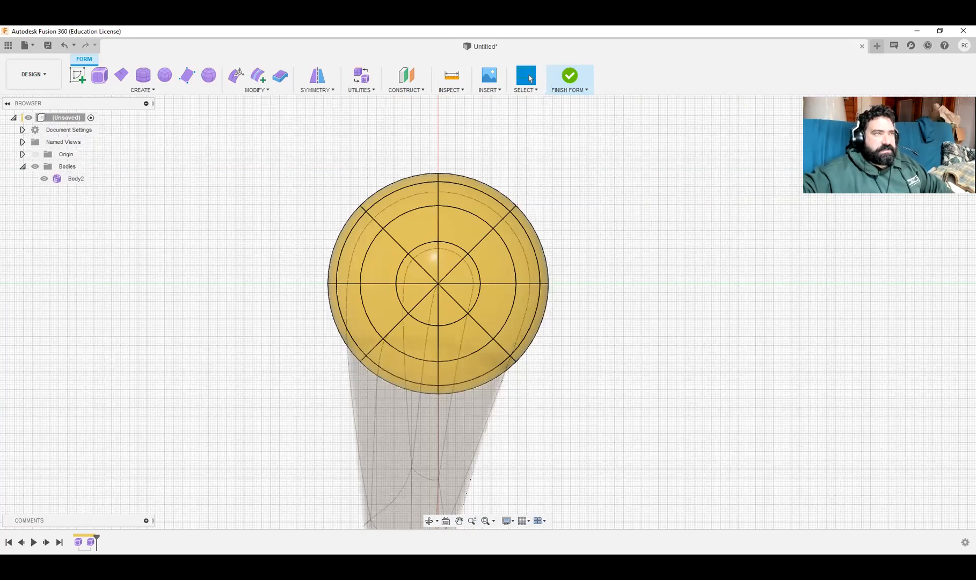
pyautogui.click(315, 92)
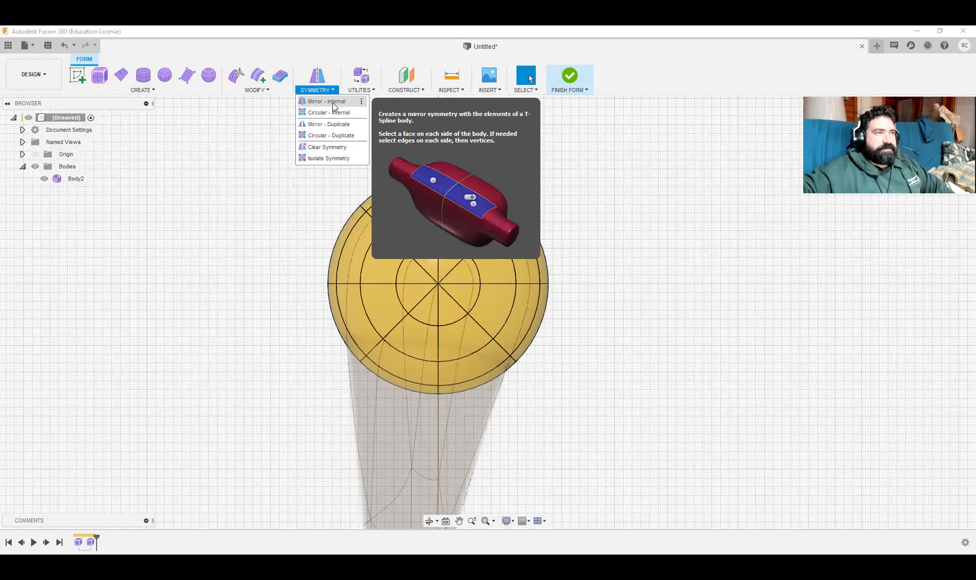
pyautogui.click(332, 102)
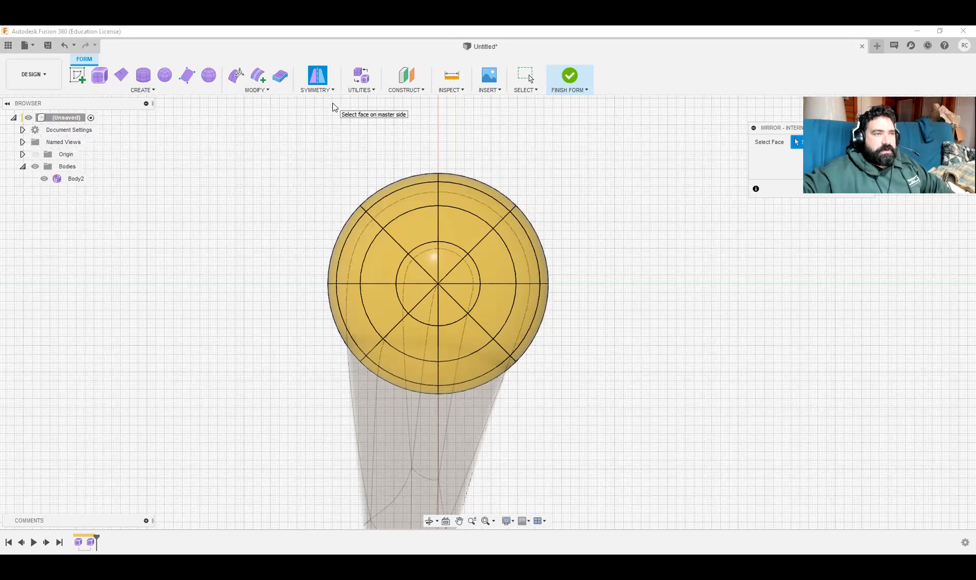
pyautogui.click(493, 267)
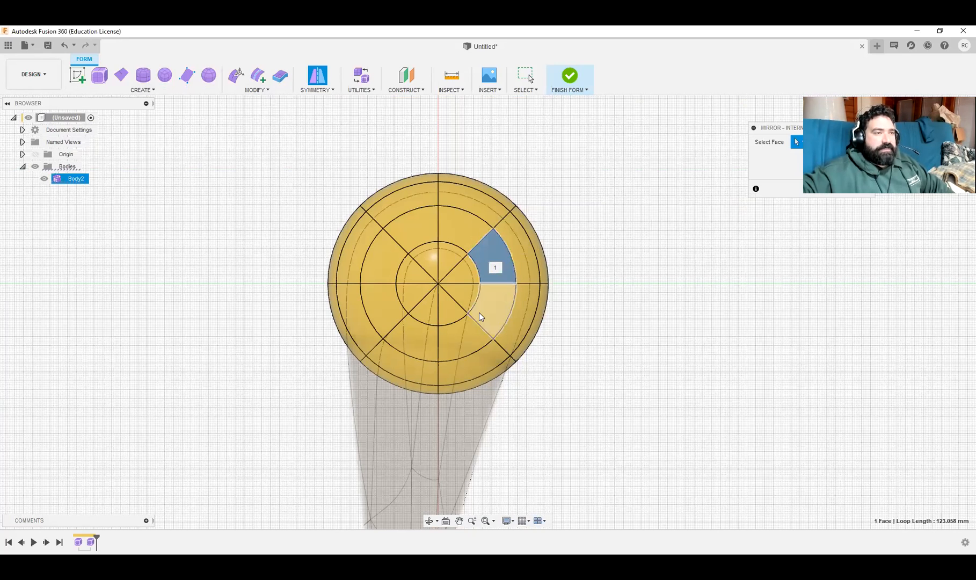
pyautogui.click(419, 344)
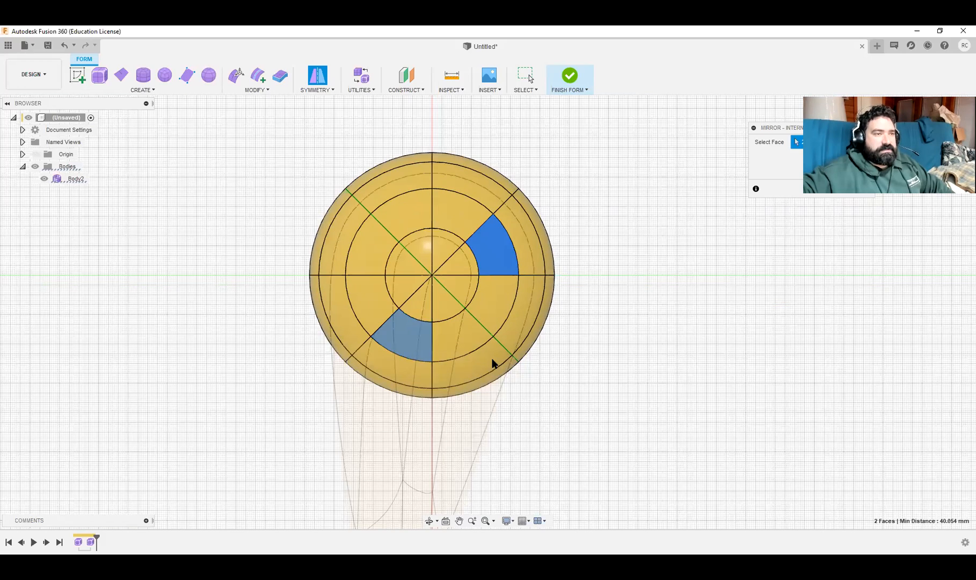
pyautogui.scroll(5, 493, 359)
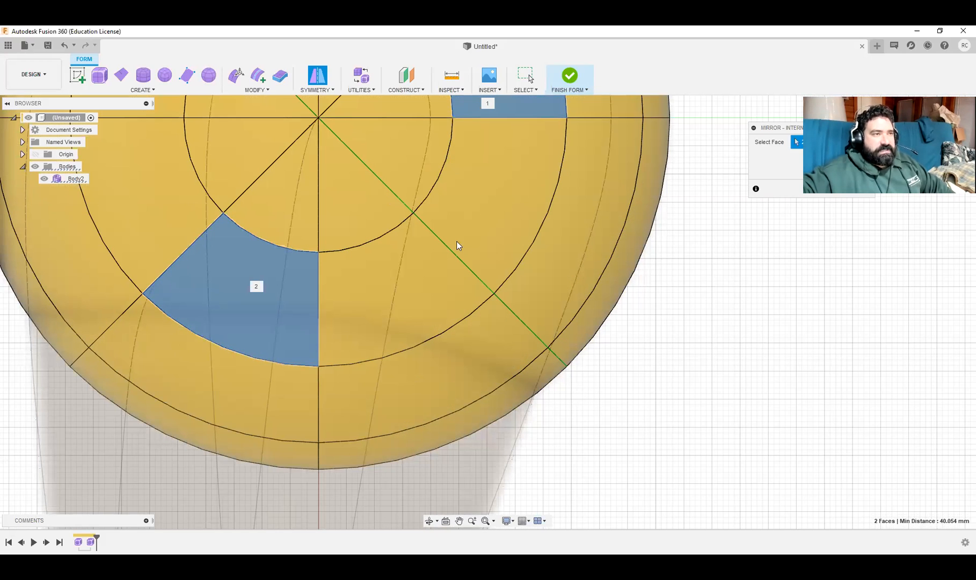
pyautogui.moveTo(356, 176); pyautogui.dragTo(394, 276, button='middle')
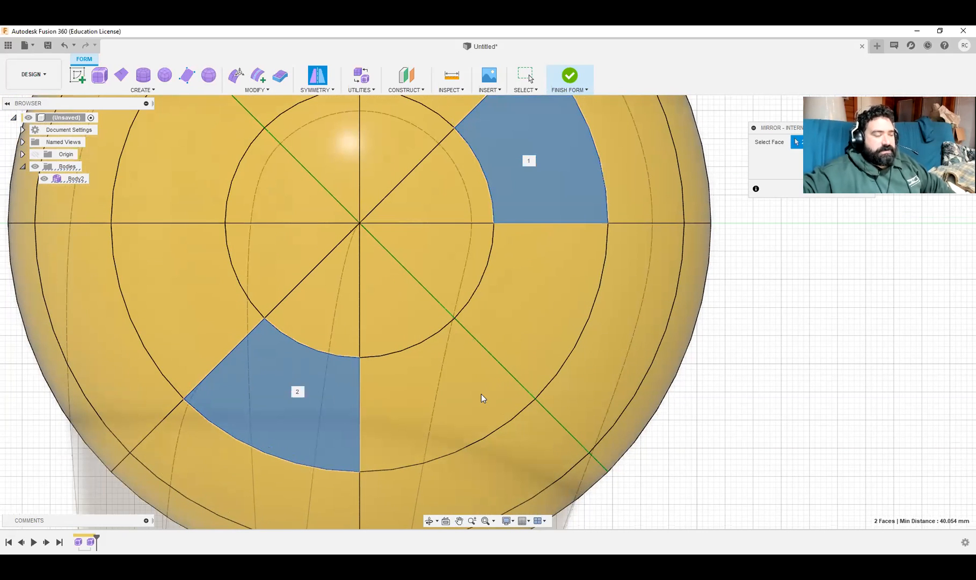
pyautogui.moveTo(473, 402)
pyautogui.keyDown('shift'); pyautogui.mouseDown(button='middle')
pyautogui.moveTo(476, 346)
pyautogui.moveTo(463, 408)
pyautogui.mouseUp(button='middle'); pyautogui.keyUp('shift')
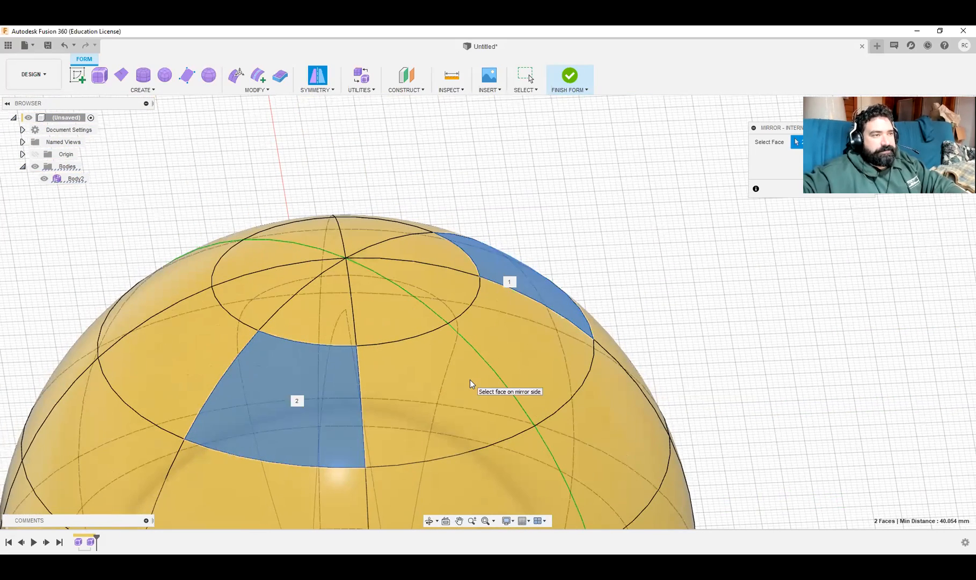
pyautogui.scroll(-3, 521, 400)
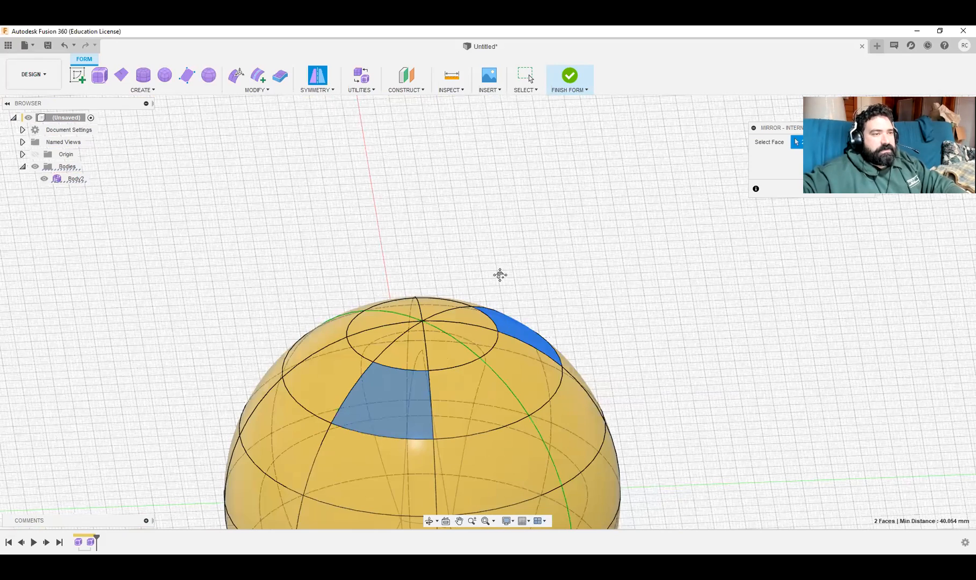
pyautogui.keyDown('shift'); pyautogui.moveTo(499, 275); pyautogui.dragTo(500, 244, button='middle'); pyautogui.keyUp('shift')
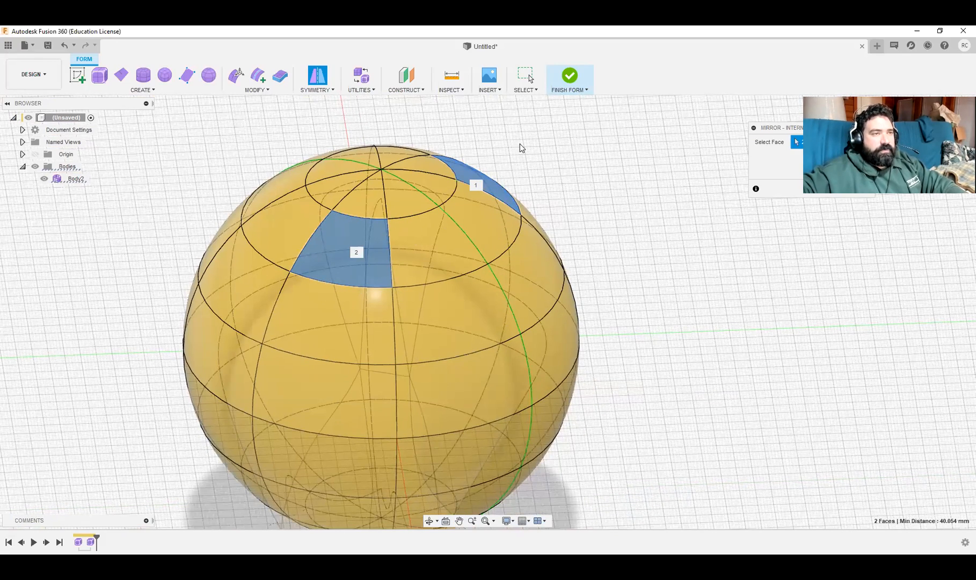
pyautogui.click(869, 191)
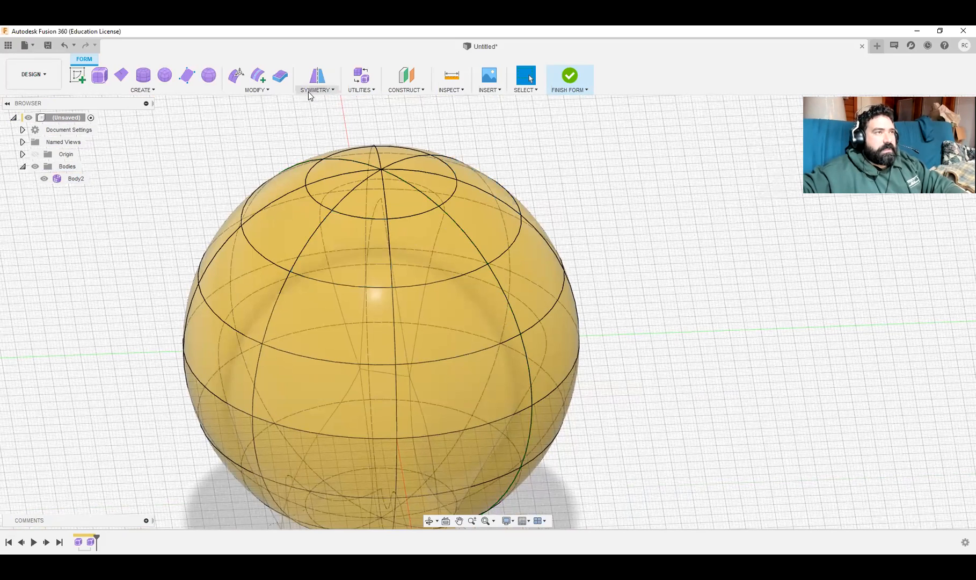
# Step: Try Circular - Internal symmetry on the sphere, based on a face of the third ring around the upper pole
pyautogui.click(308, 92)
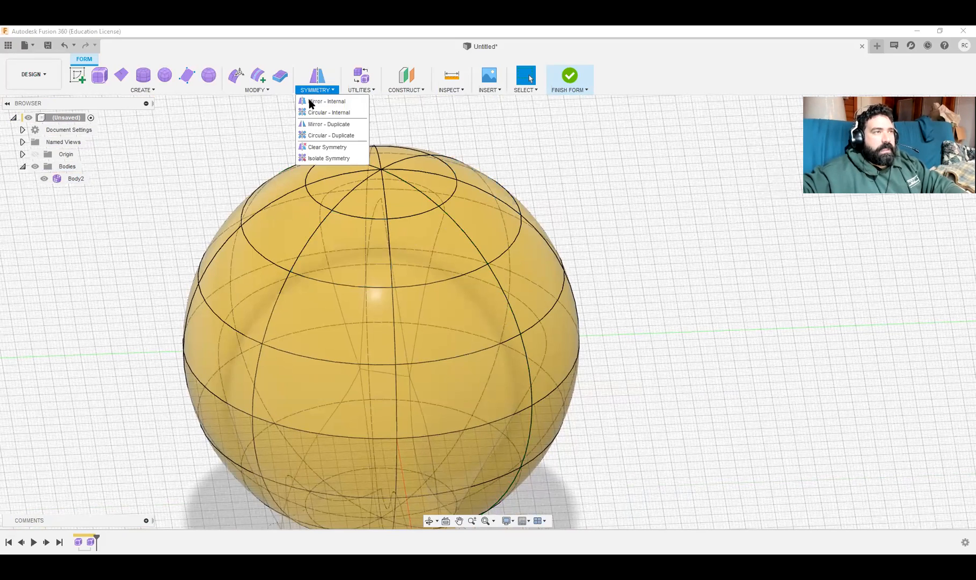
pyautogui.click(339, 113)
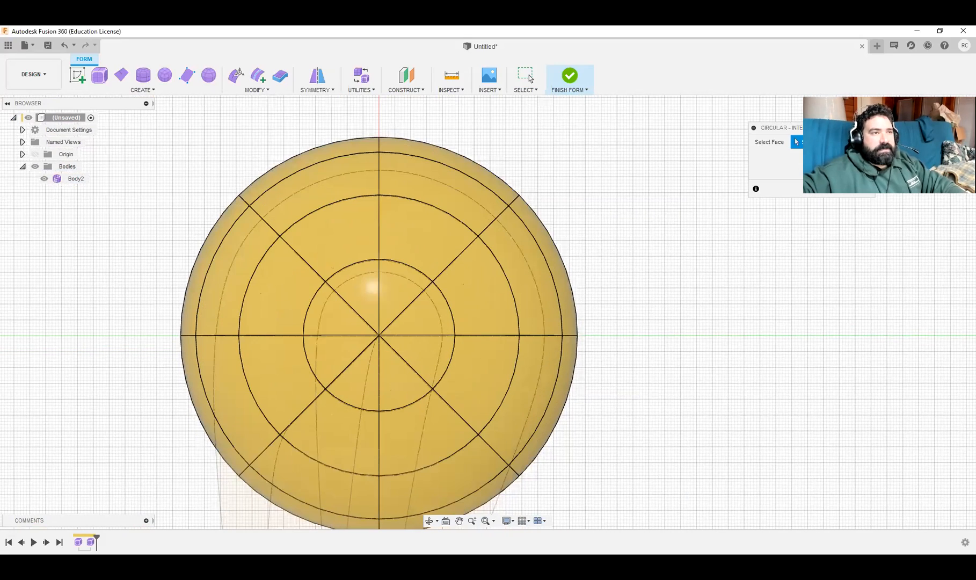
pyautogui.click(526, 258)
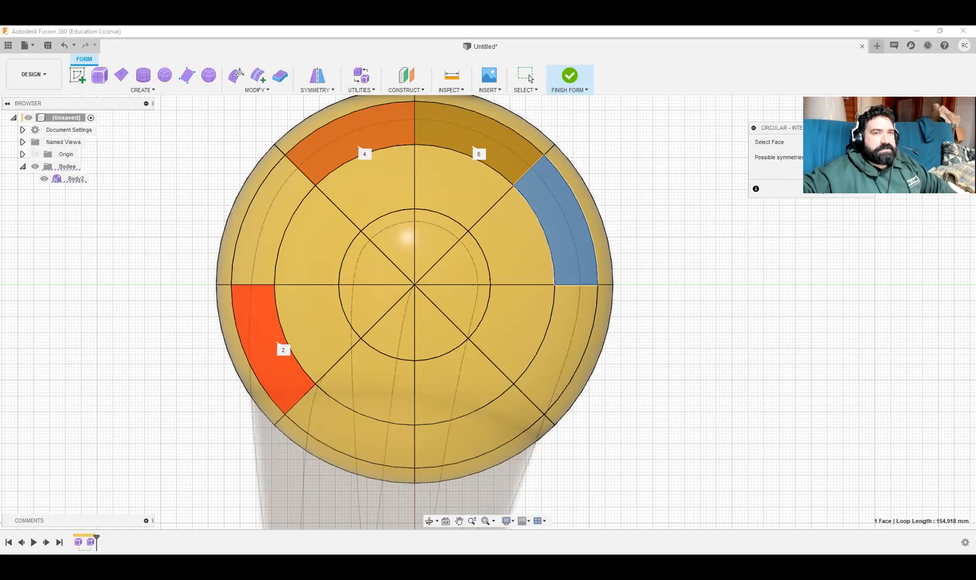
pyautogui.click(330, 144)
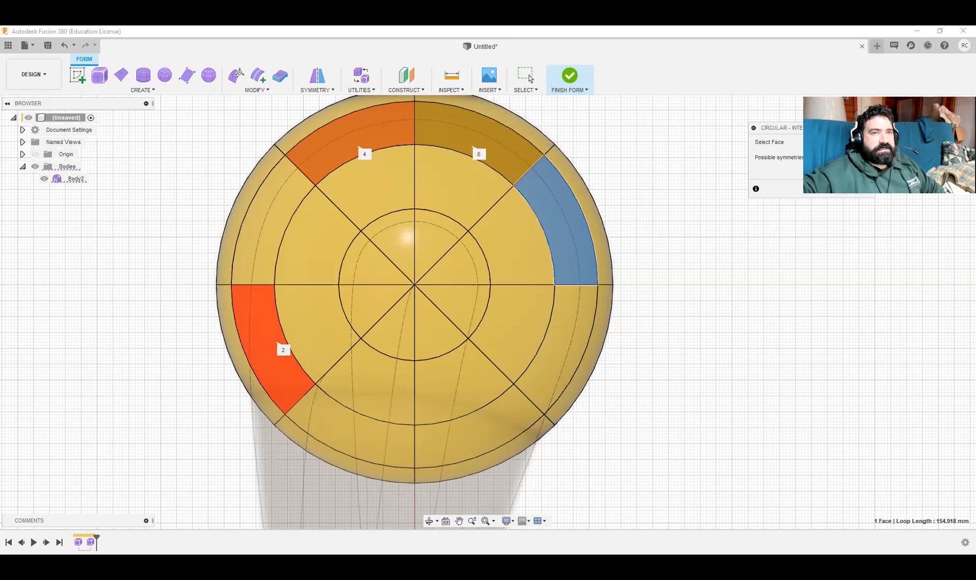
# Step: Try moving the third-ring face outward along the Y axis with Edit Form, and discard the change
pyautogui.click(558, 216)
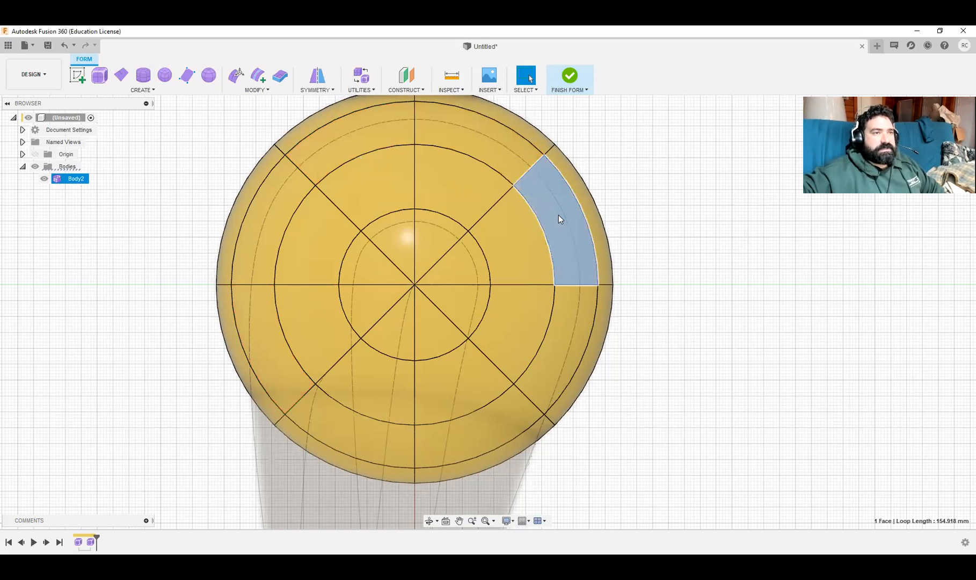
pyautogui.scroll(-3, 509, 250)
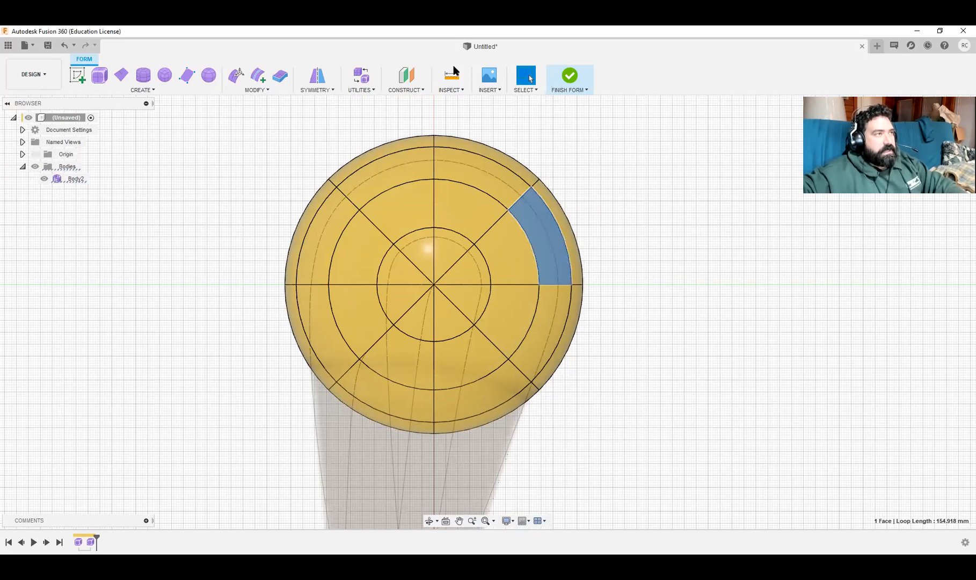
pyautogui.click(236, 77)
pyautogui.moveTo(566, 240); pyautogui.dragTo(642, 241)
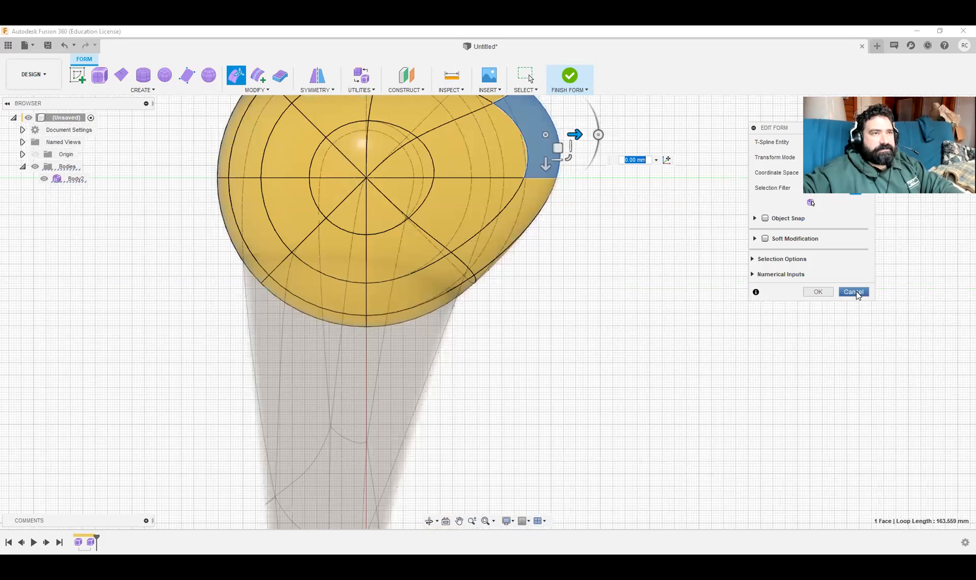
pyautogui.click(853, 292)
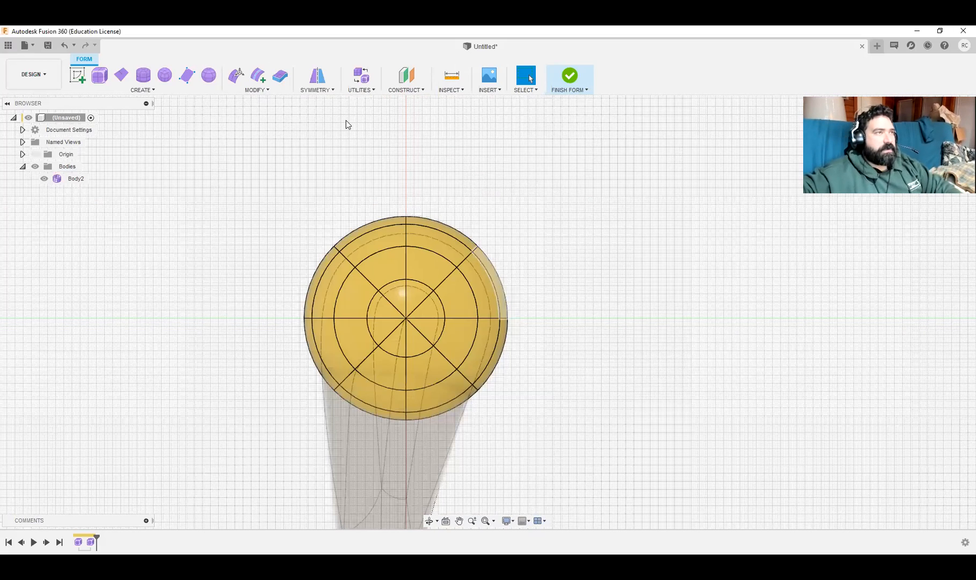
# Step: Try Circular - Internal symmetry on the sphere again, using a face of the third ring around the upper pole
pyautogui.click(316, 91)
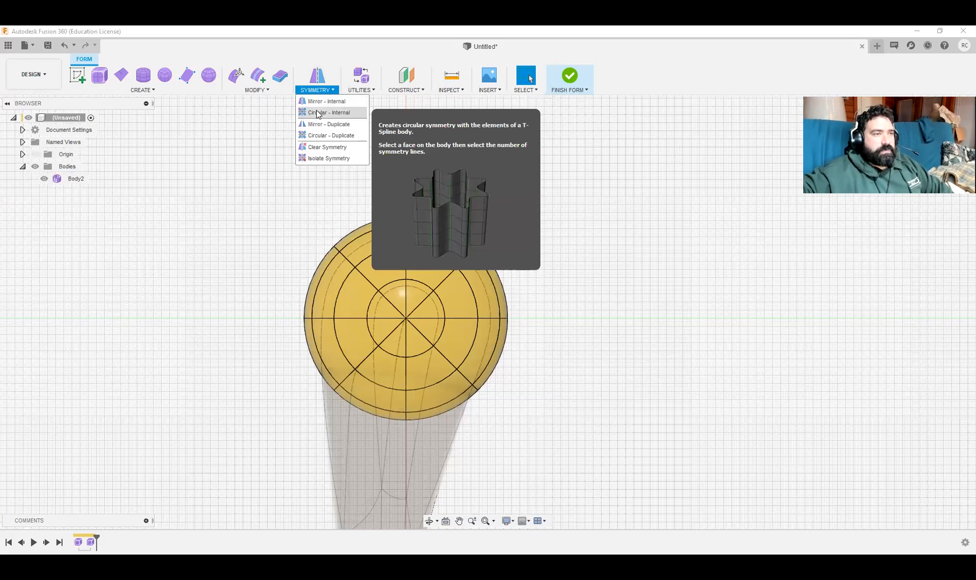
pyautogui.click(317, 112)
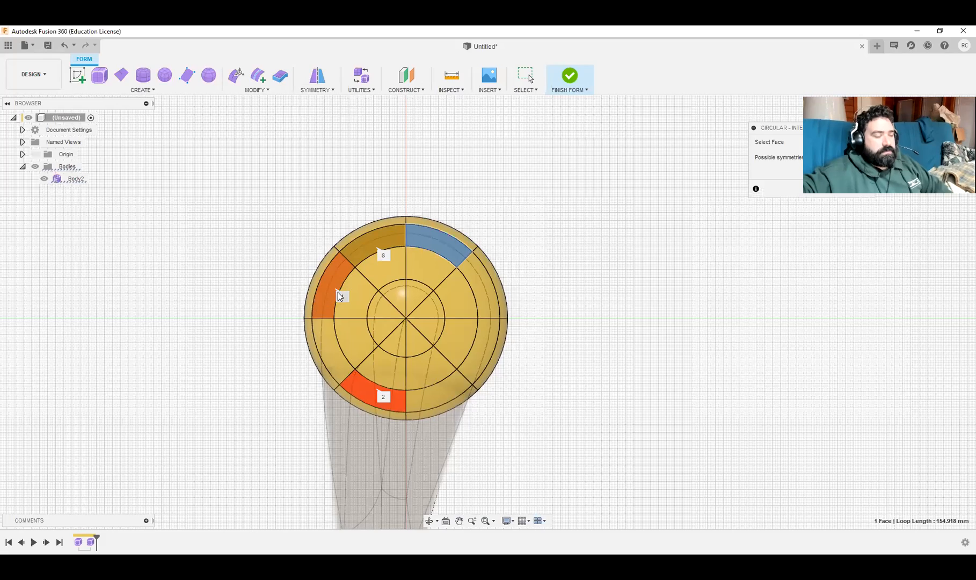
pyautogui.keyDown('shift'); pyautogui.moveTo(546, 359); pyautogui.dragTo(293, 295, button='middle'); pyautogui.keyUp('shift')
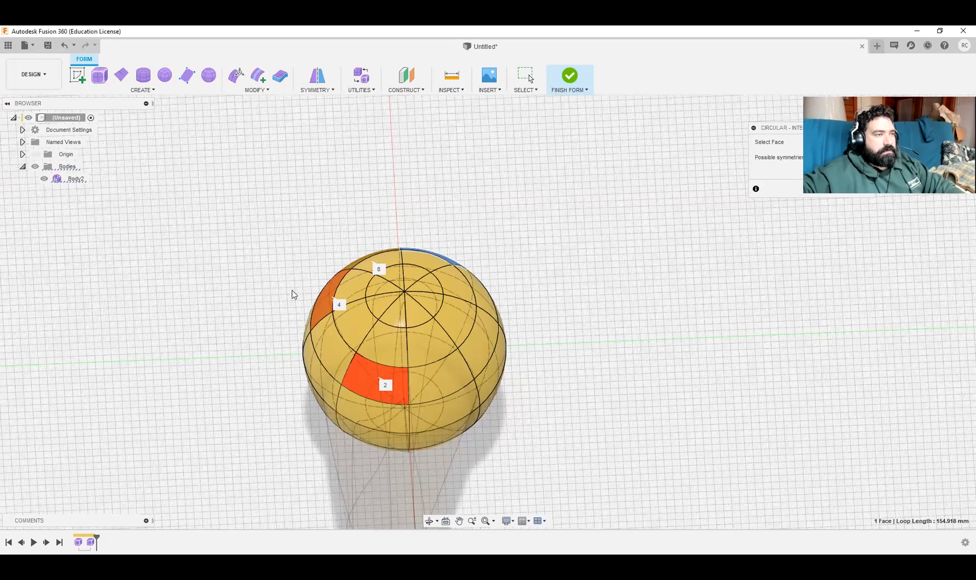
pyautogui.keyDown('shift'); pyautogui.moveTo(447, 348); pyautogui.dragTo(510, 357, button='middle'); pyautogui.keyUp('shift')
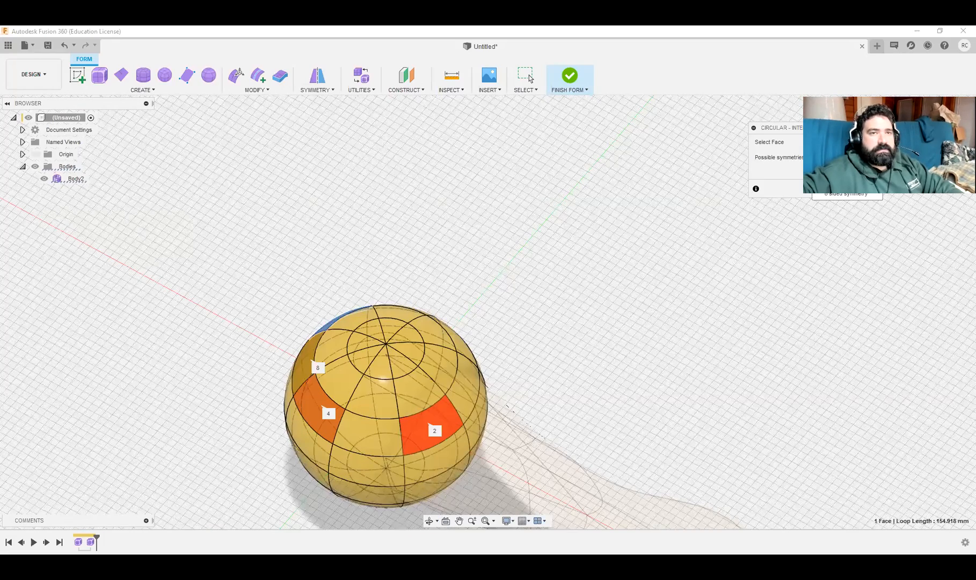
pyautogui.click(827, 192)
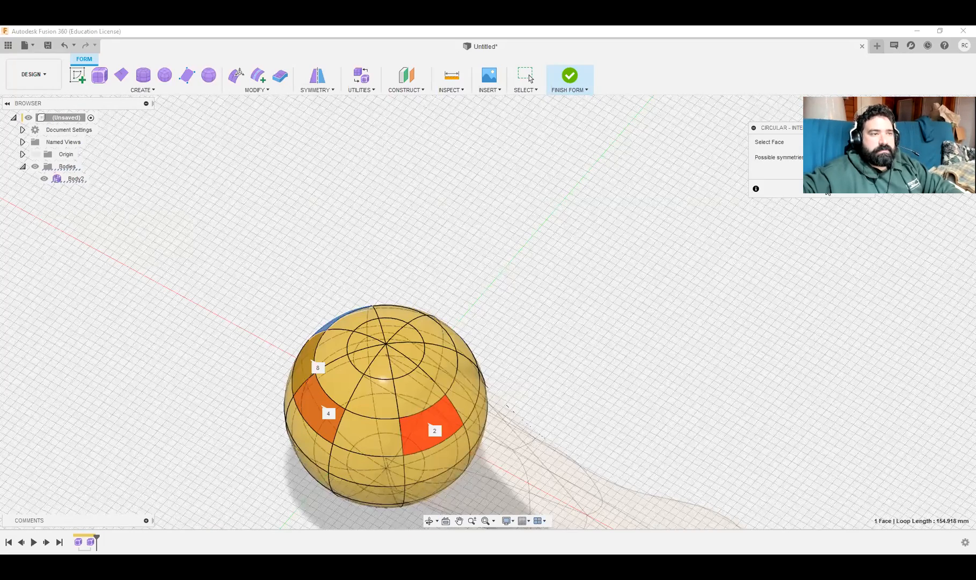
pyautogui.click(827, 191)
# Step: Try extruding a third-ring face of the sphere outward by 78 mm along the X axis with Edit Form, and discard it
pyautogui.click(461, 394)
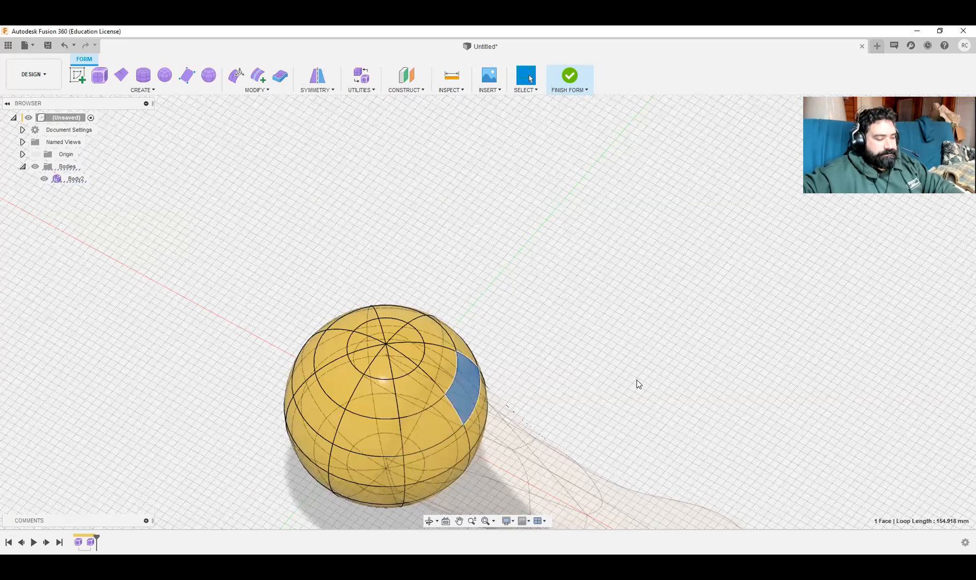
pyautogui.click(236, 77)
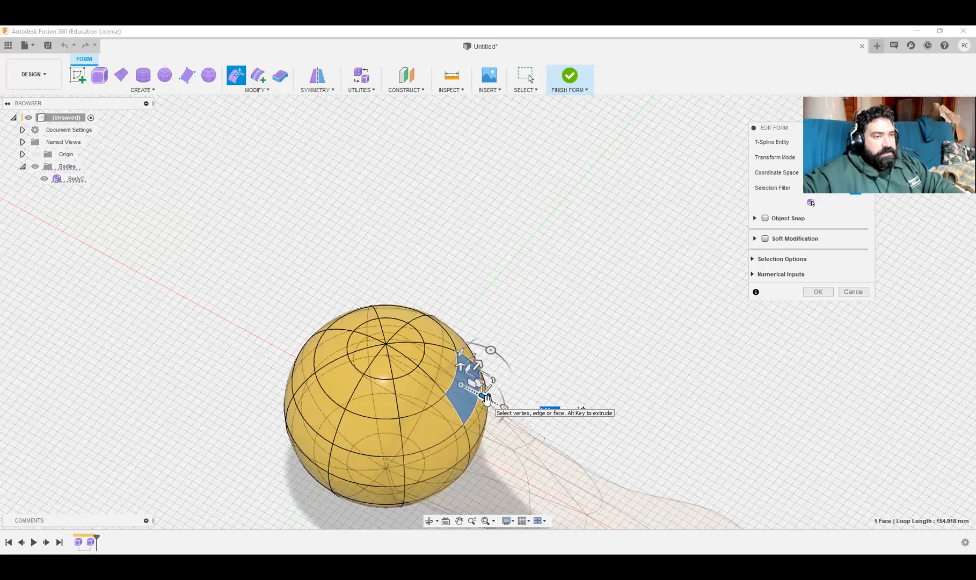
pyautogui.keyDown('alt'); pyautogui.moveTo(487, 398); pyautogui.dragTo(575, 444); pyautogui.keyUp('alt')
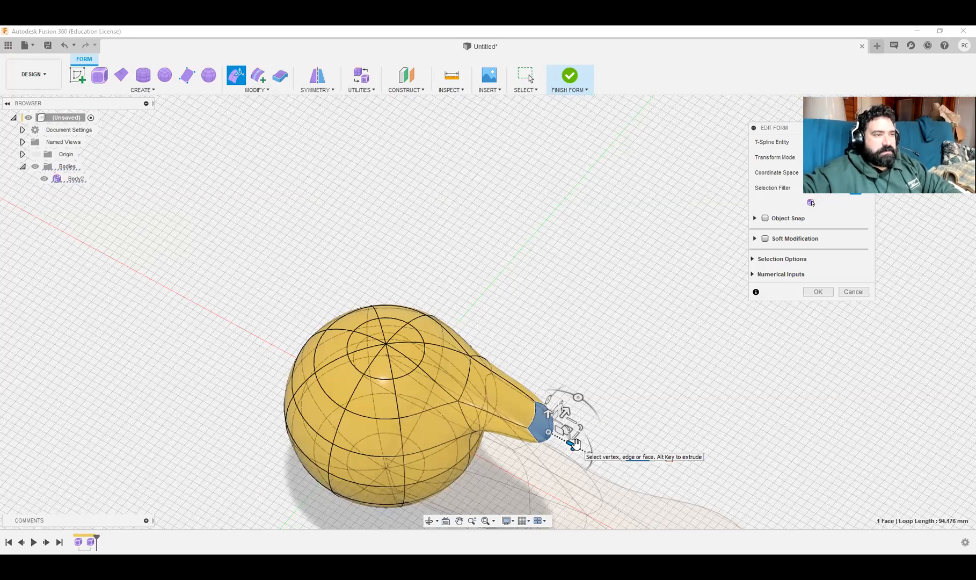
pyautogui.click(853, 292)
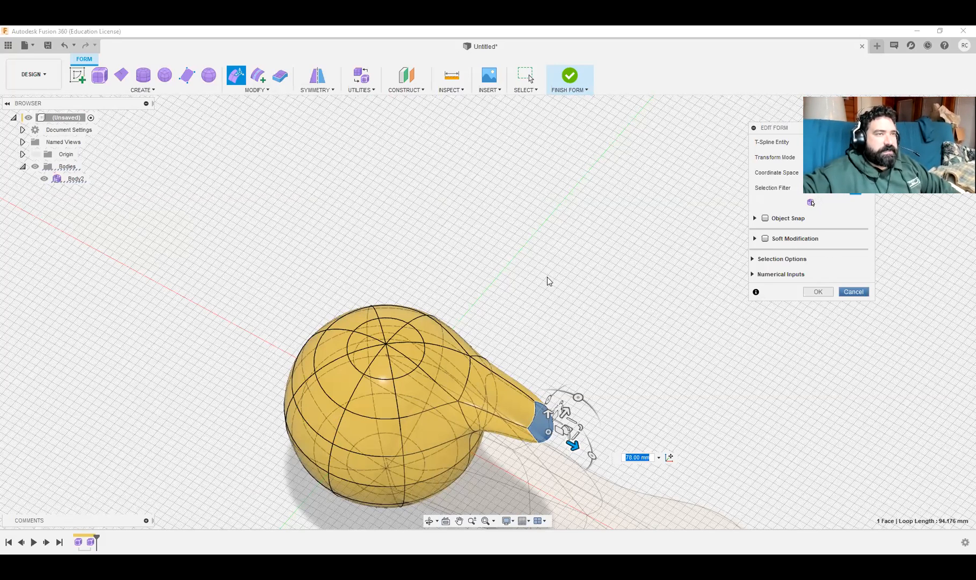
# Step: Finish the form and hide Body1, the elongated first body, so only the second sphere is shown
pyautogui.click(569, 77)
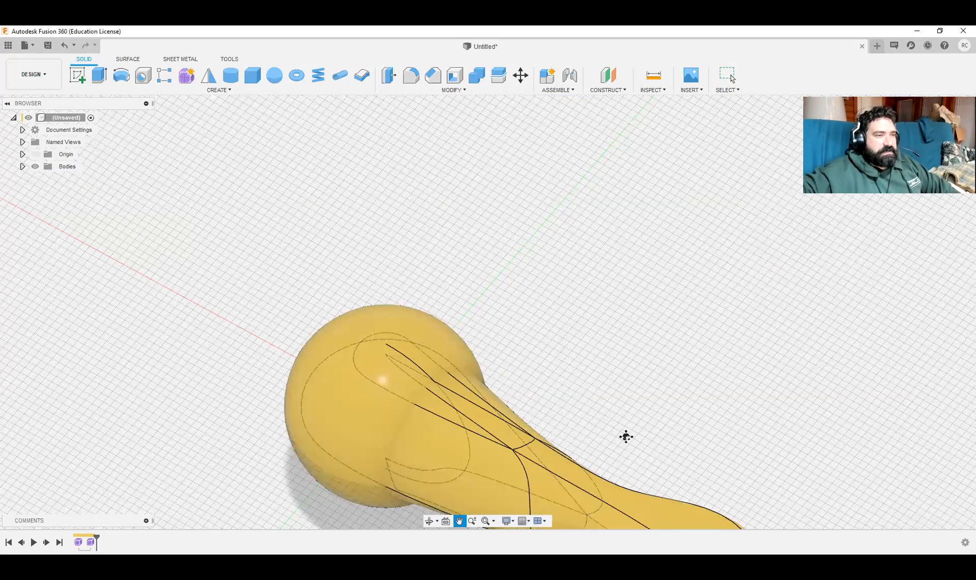
pyautogui.moveTo(625, 435); pyautogui.dragTo(530, 347, button='middle')
pyautogui.click(22, 167)
pyautogui.click(73, 179)
pyautogui.click(44, 178)
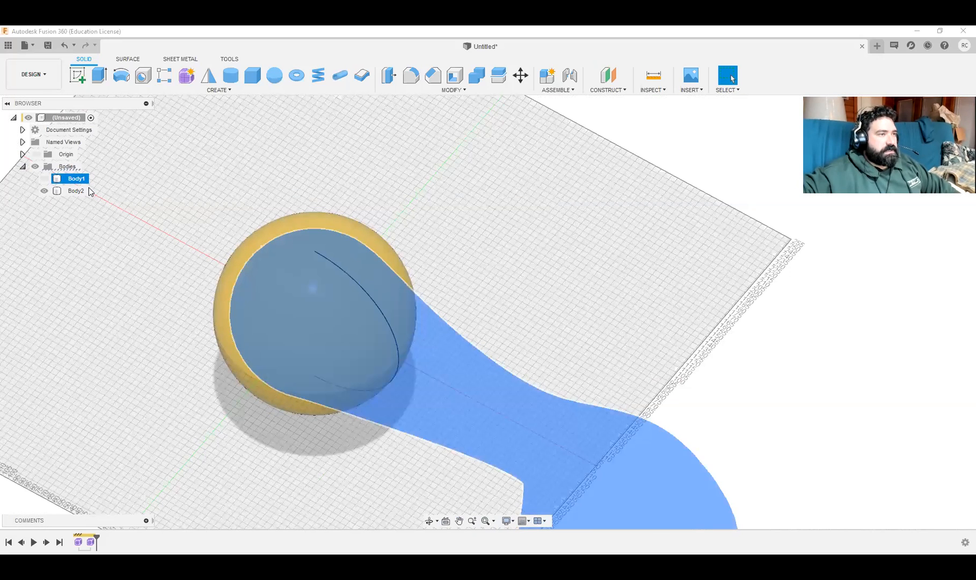
# Step: Reopen the second sphere's form for editing and try Circular - Internal symmetry based on a face of the second ring
pyautogui.rightClick(90, 542)
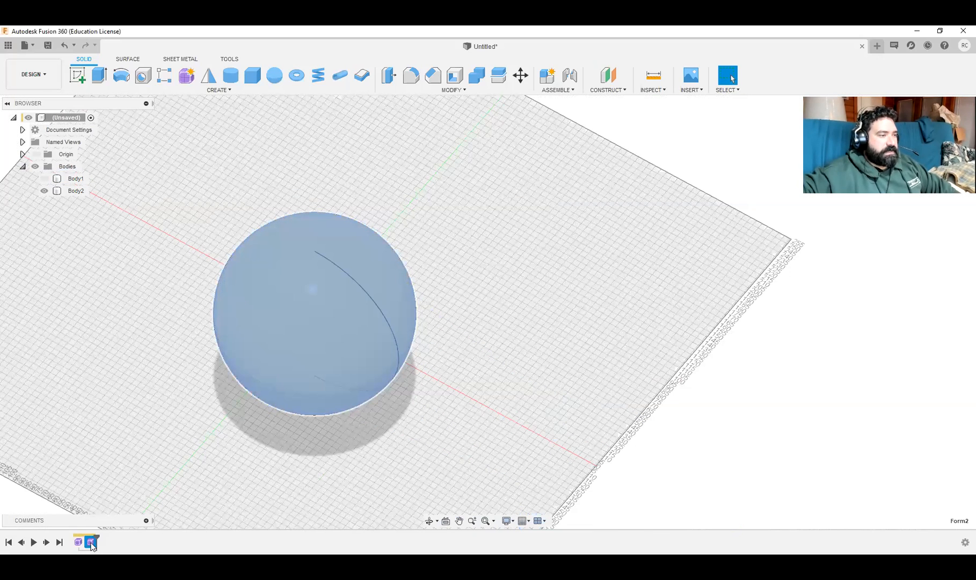
pyautogui.click(110, 452)
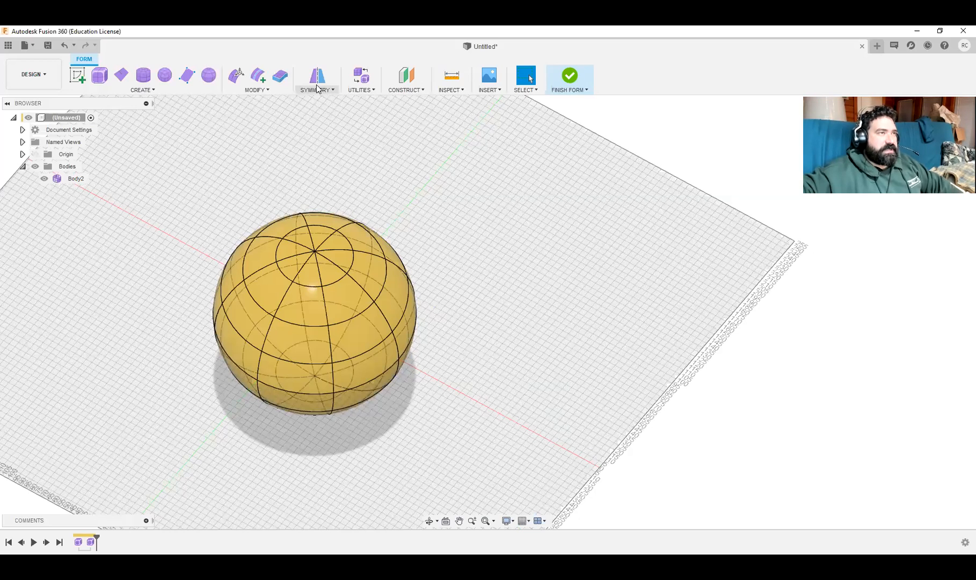
pyautogui.click(317, 90)
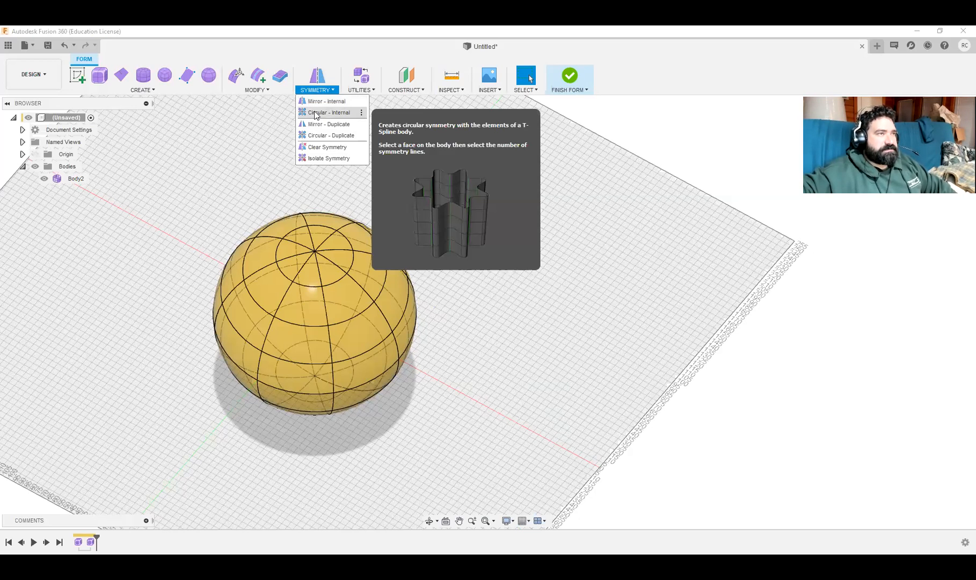
pyautogui.click(317, 113)
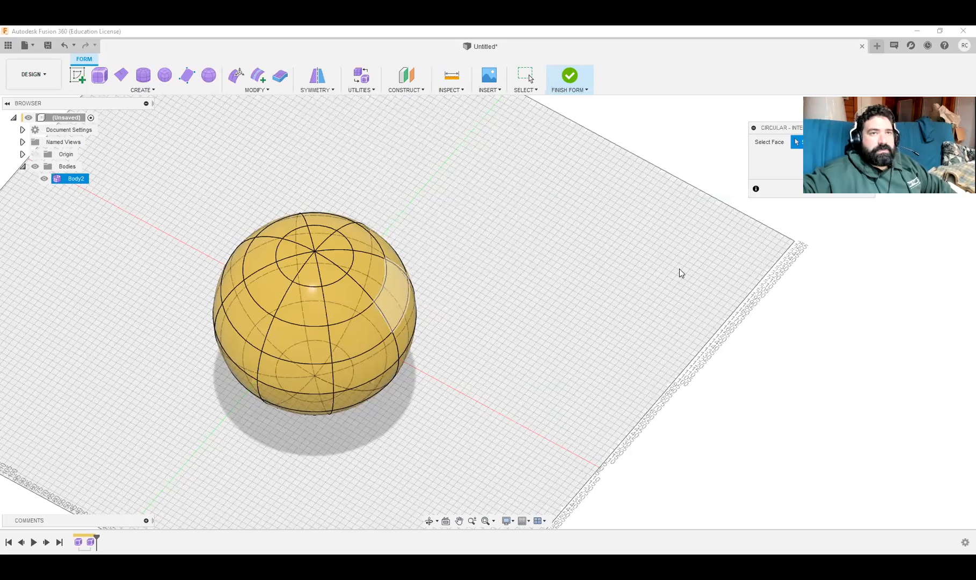
pyautogui.press('Escape')
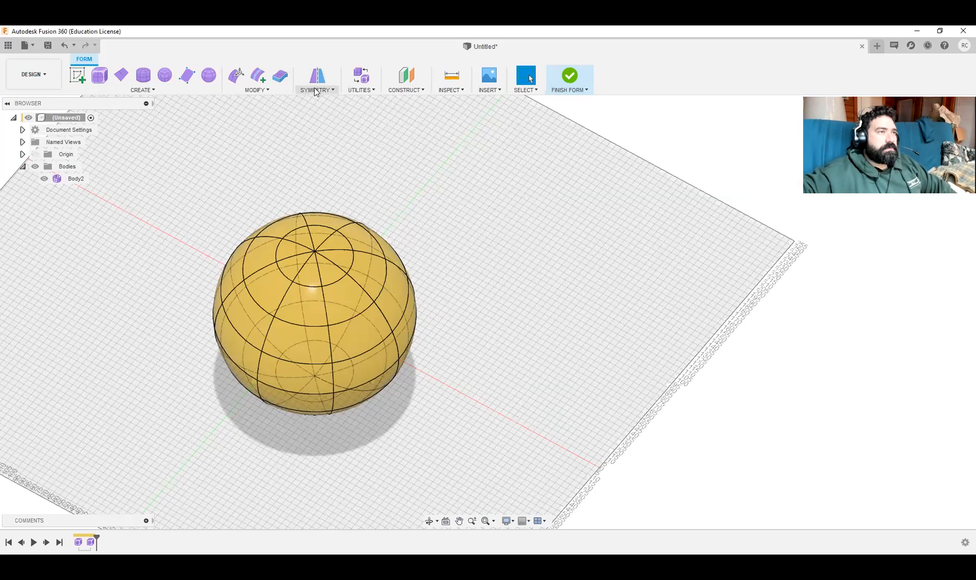
pyautogui.click(317, 90)
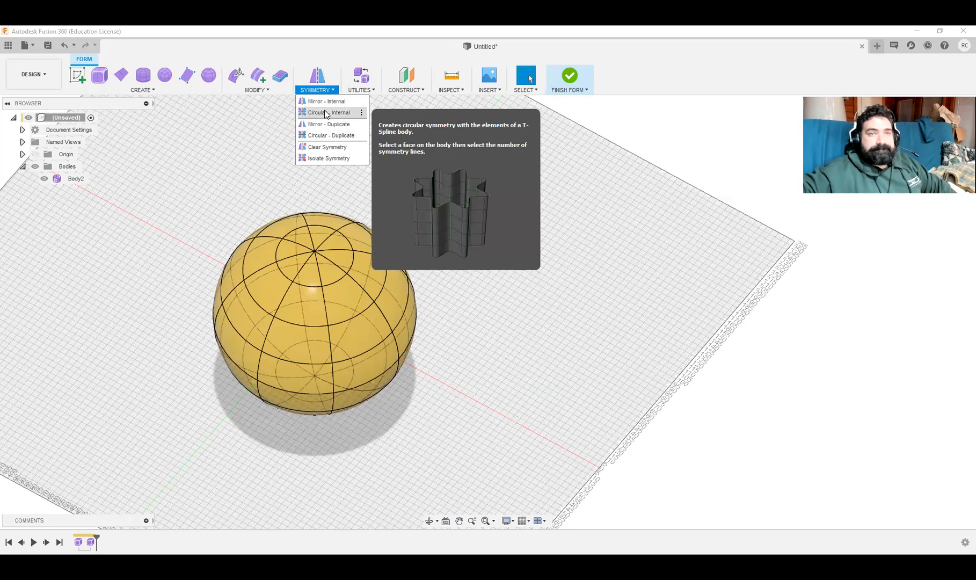
pyautogui.click(325, 113)
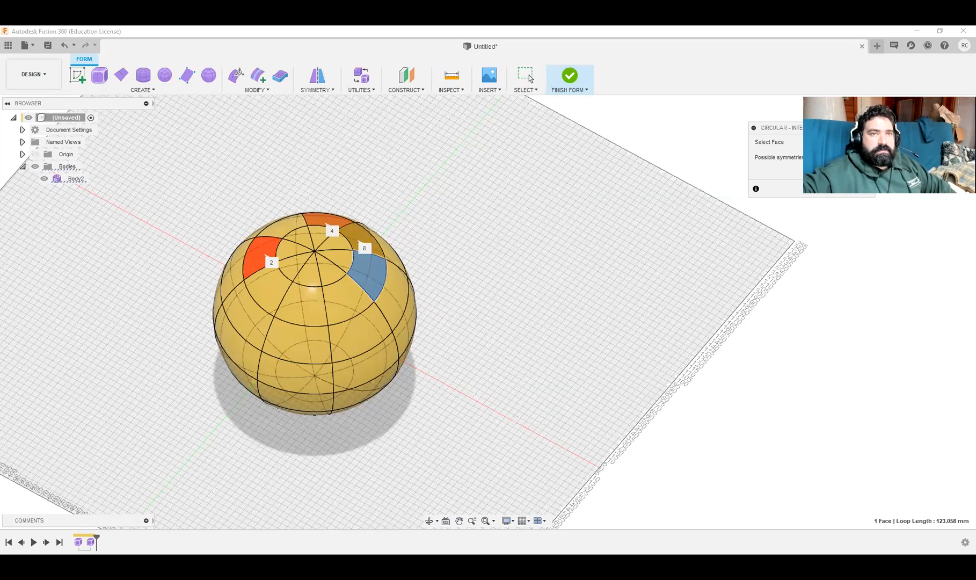
pyautogui.press('Escape')
# Step: Try pulling the second-ring face outward along the X axis with Edit Form, discard the change and clear the selection
pyautogui.click(378, 273)
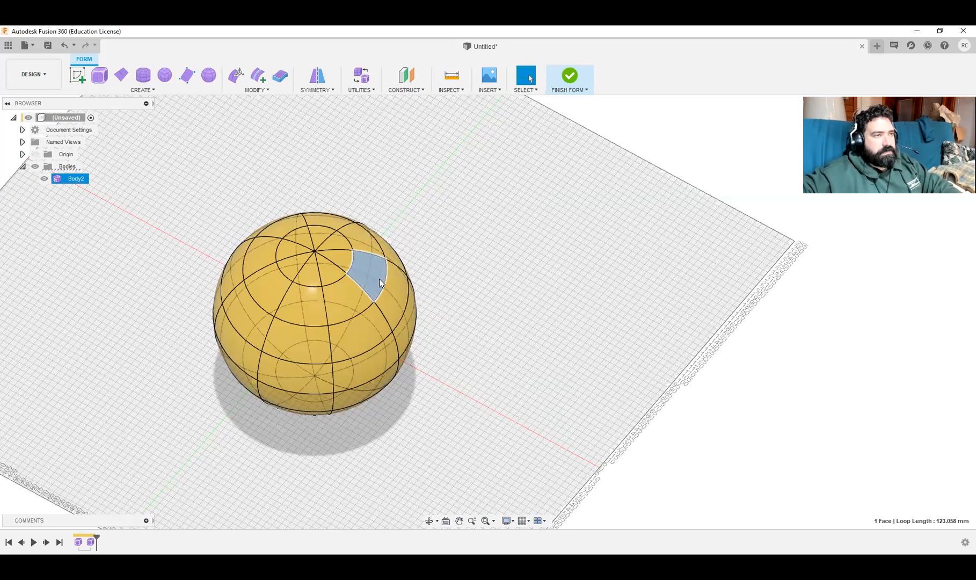
pyautogui.click(236, 75)
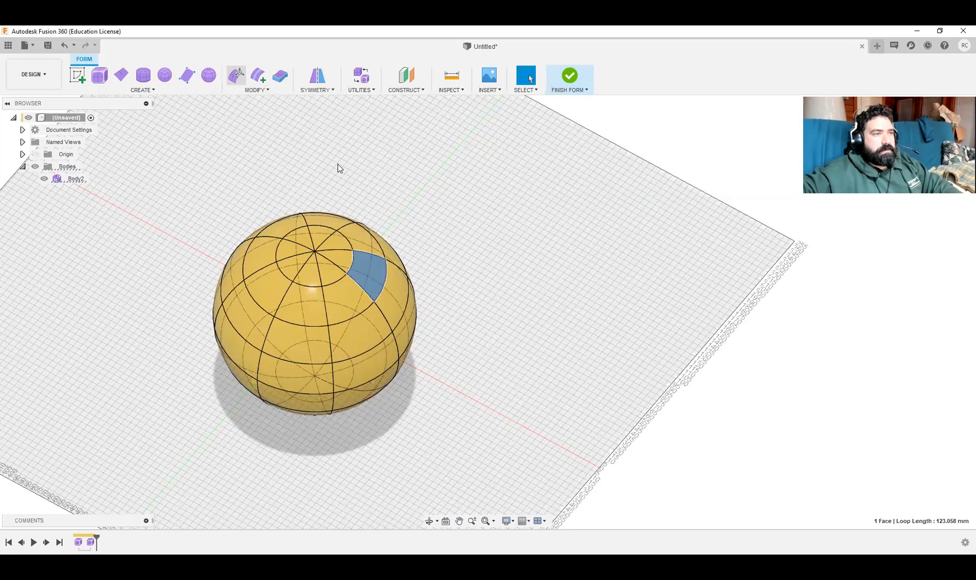
pyautogui.moveTo(393, 291); pyautogui.dragTo(465, 343)
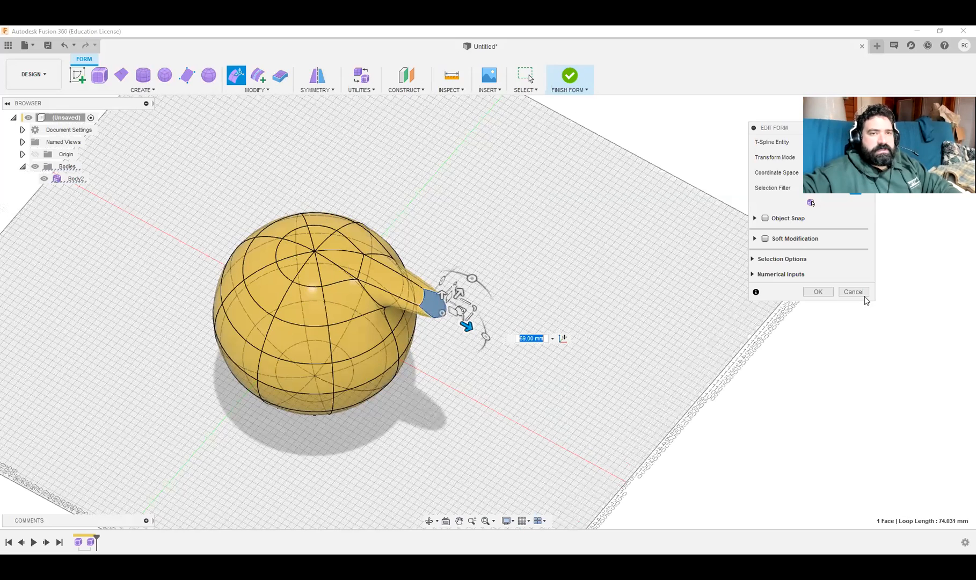
pyautogui.click(852, 292)
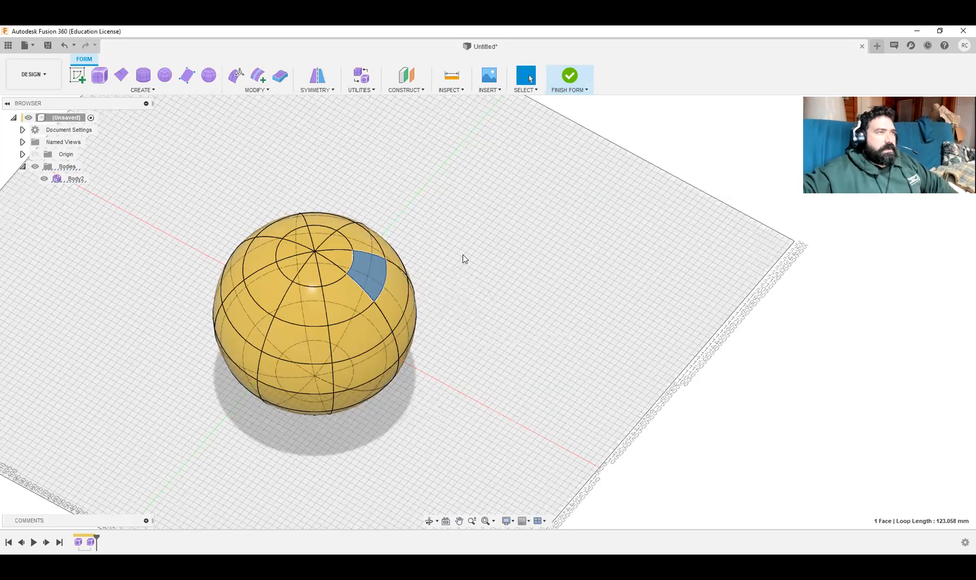
pyautogui.click(409, 181)
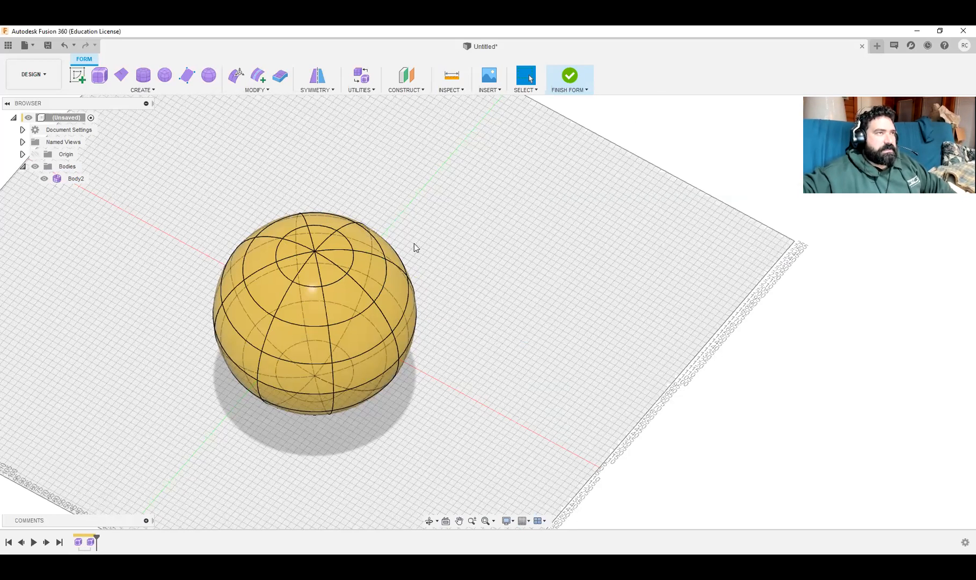
# Step: Finish the second form and delete its sphere body, Body2, from the solid design
pyautogui.click(565, 75)
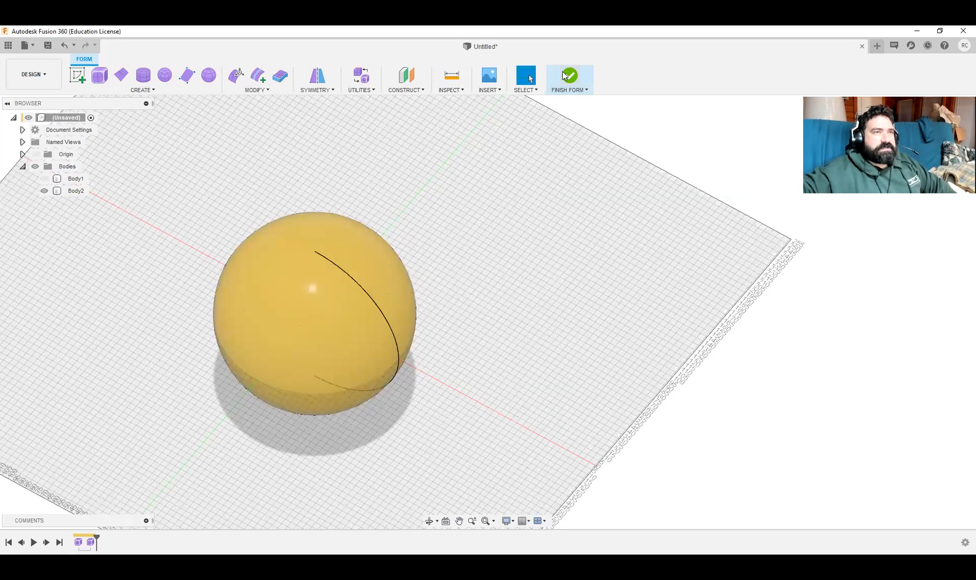
pyautogui.rightClick(89, 543)
pyautogui.click(116, 458)
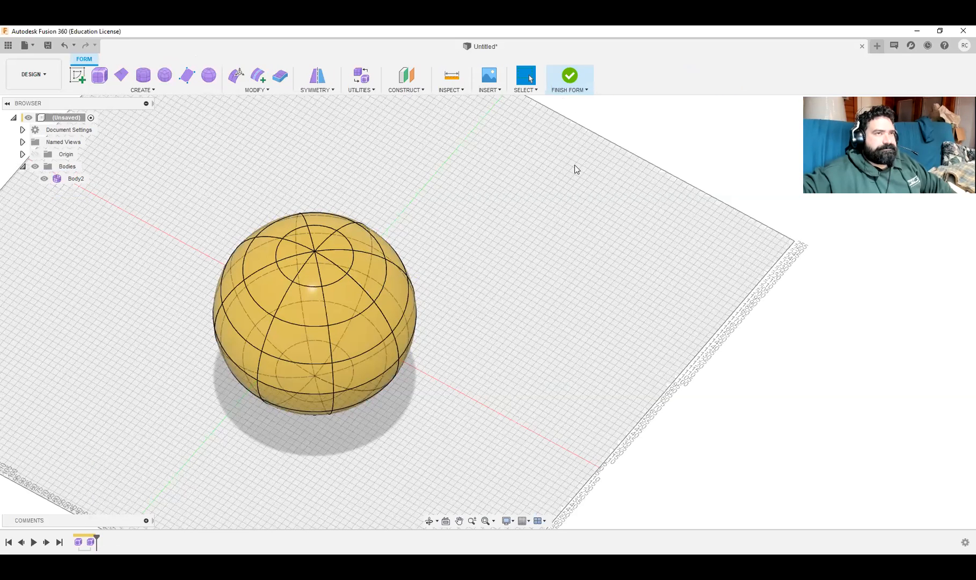
pyautogui.click(572, 80)
pyautogui.click(349, 264)
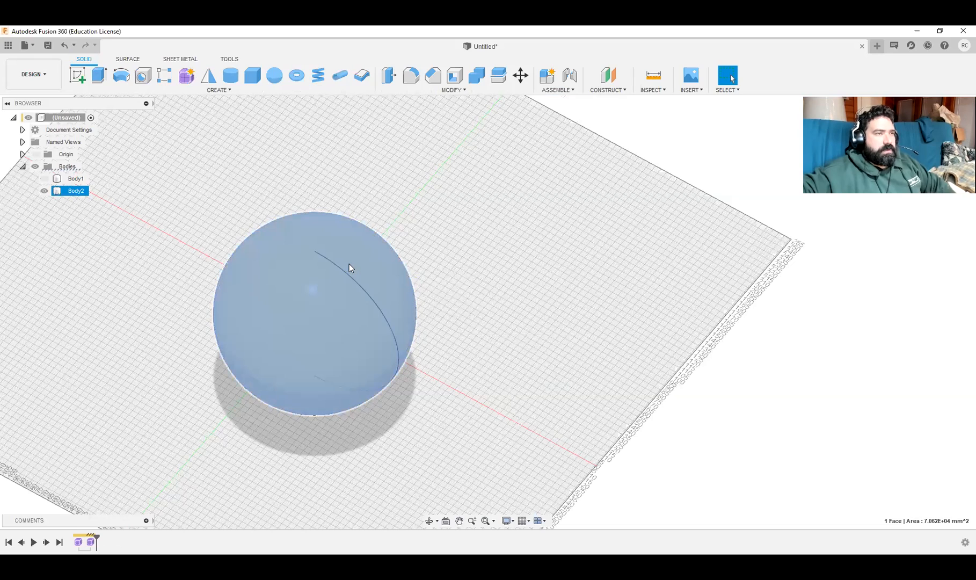
pyautogui.press('Delete')
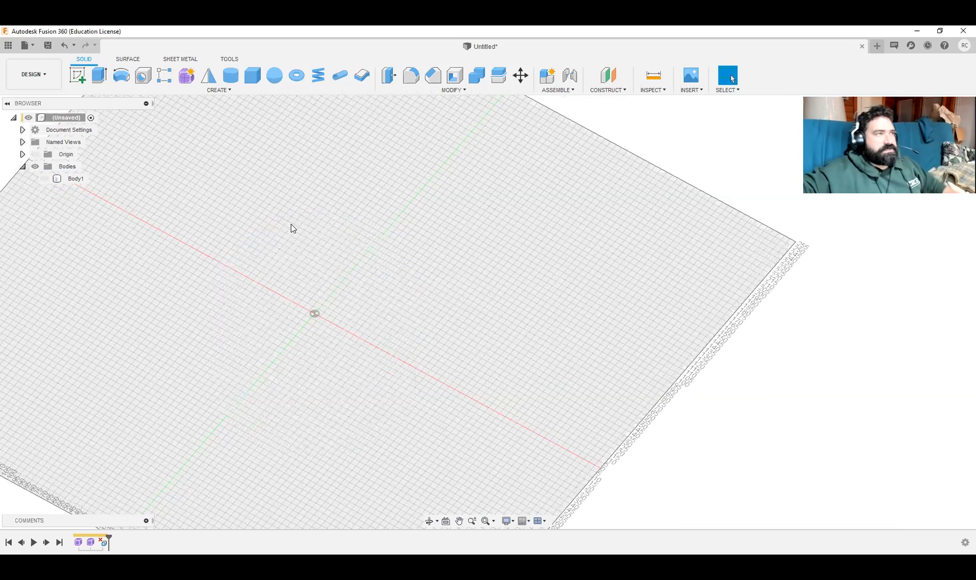
# Step: Start a new form and place a T-spline sphere on the horizontal plane, centred at the origin, with a 150 mm diameter
pyautogui.click(186, 78)
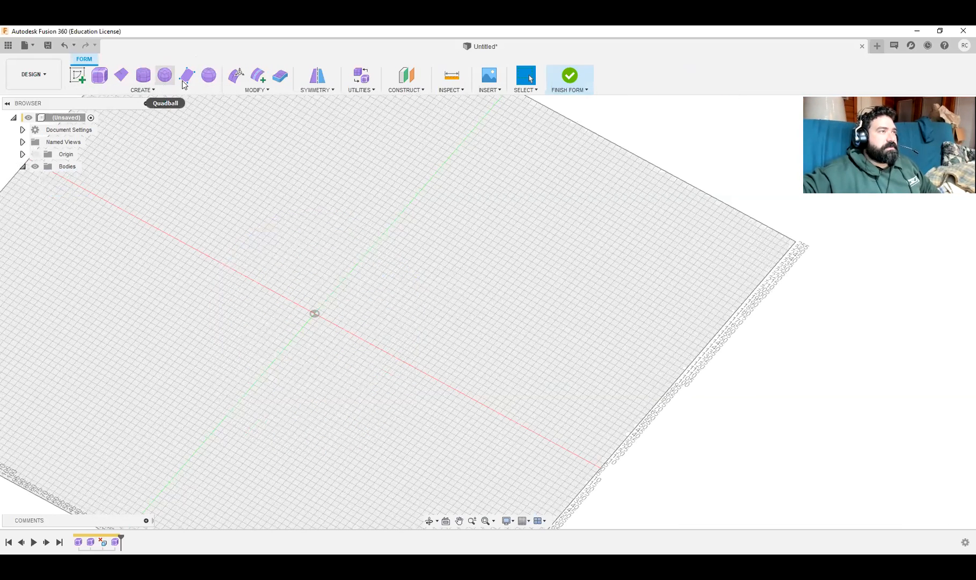
pyautogui.click(208, 77)
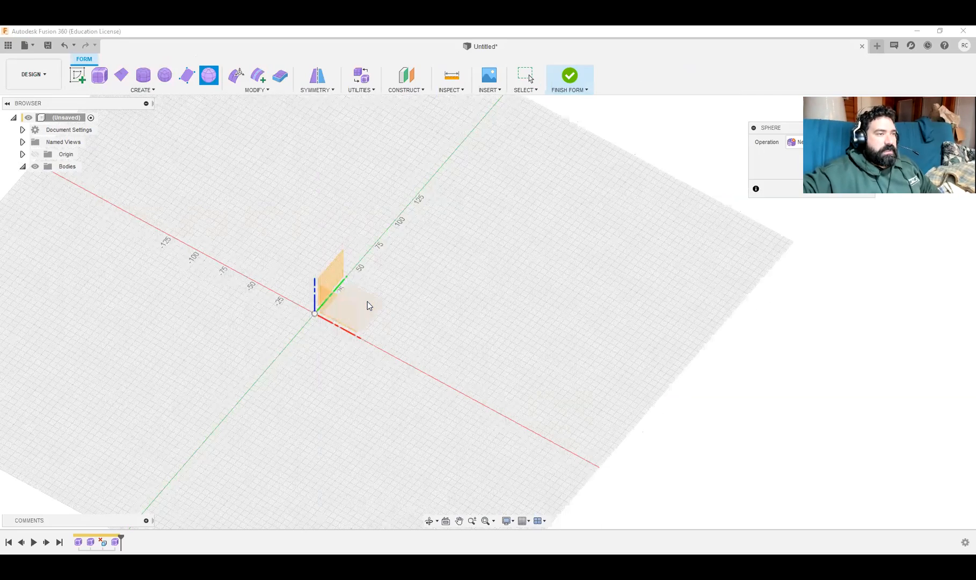
pyautogui.click(367, 303)
pyautogui.click(315, 315)
pyautogui.write('150')
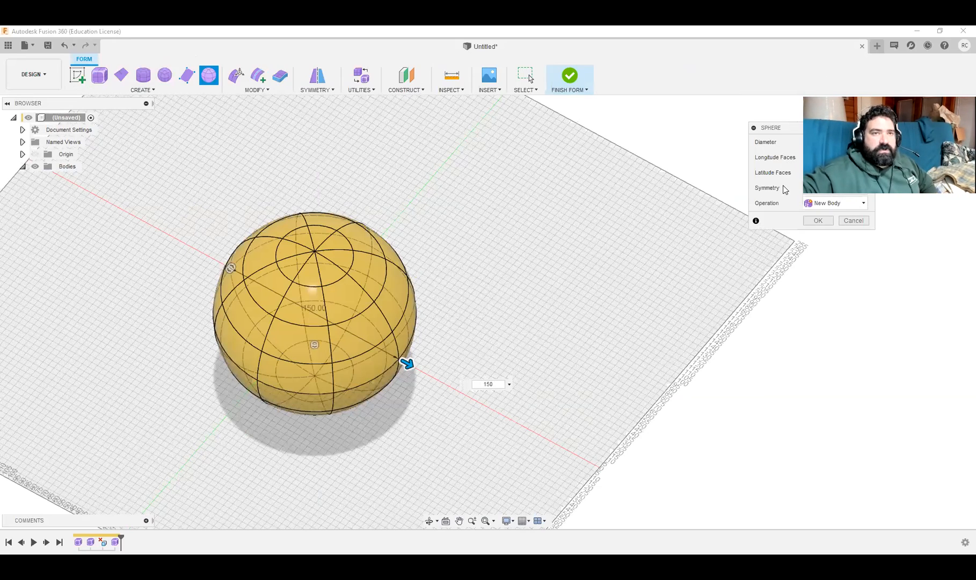
# Step: Set the new sphere's symmetry to Circular, keeping 1 symmetric face
pyautogui.click(835, 187)
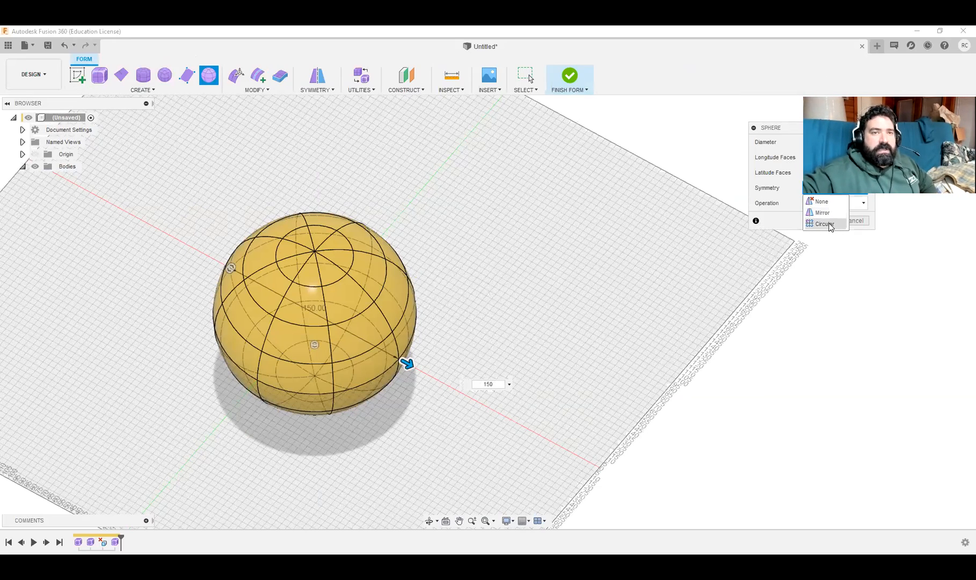
pyautogui.click(826, 224)
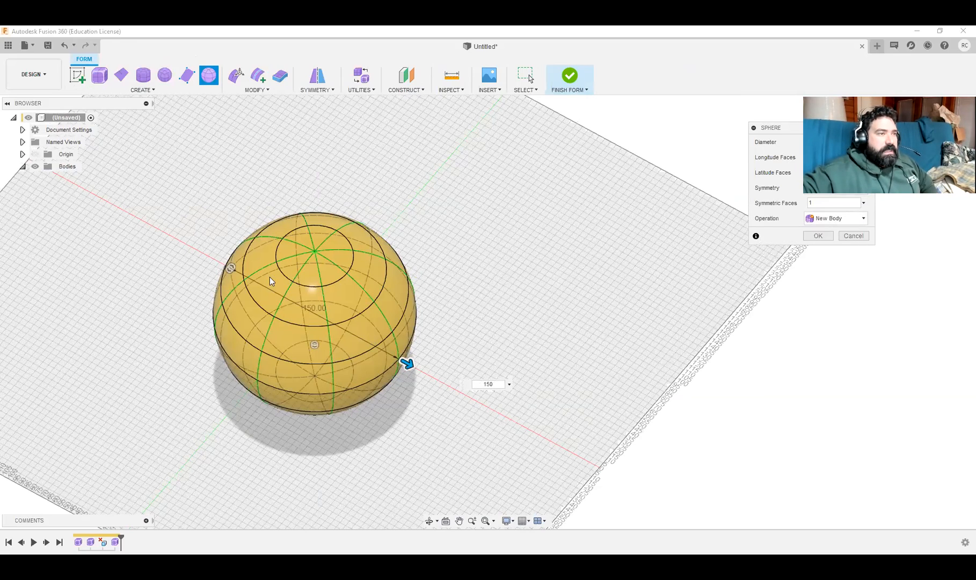
pyautogui.click(821, 203)
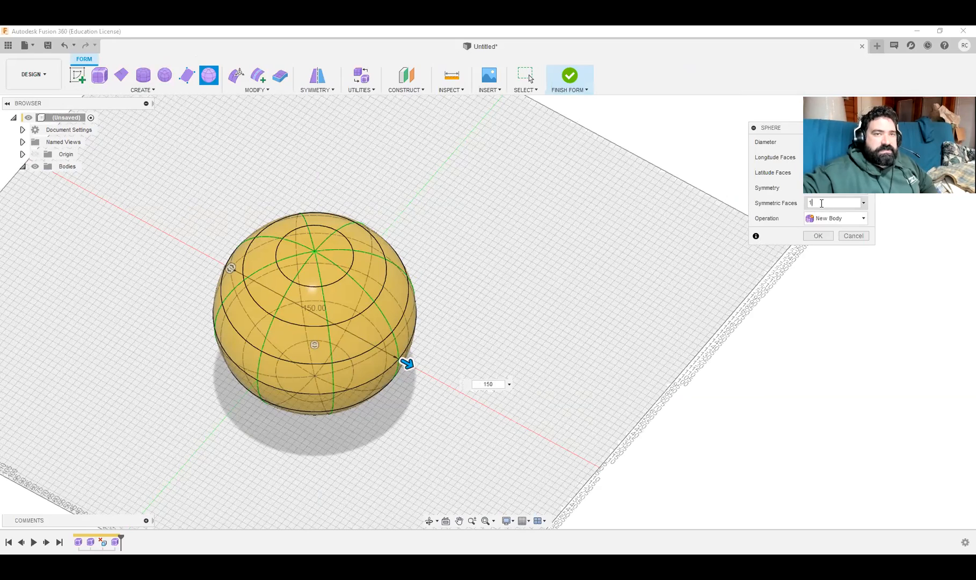
pyautogui.click(863, 202)
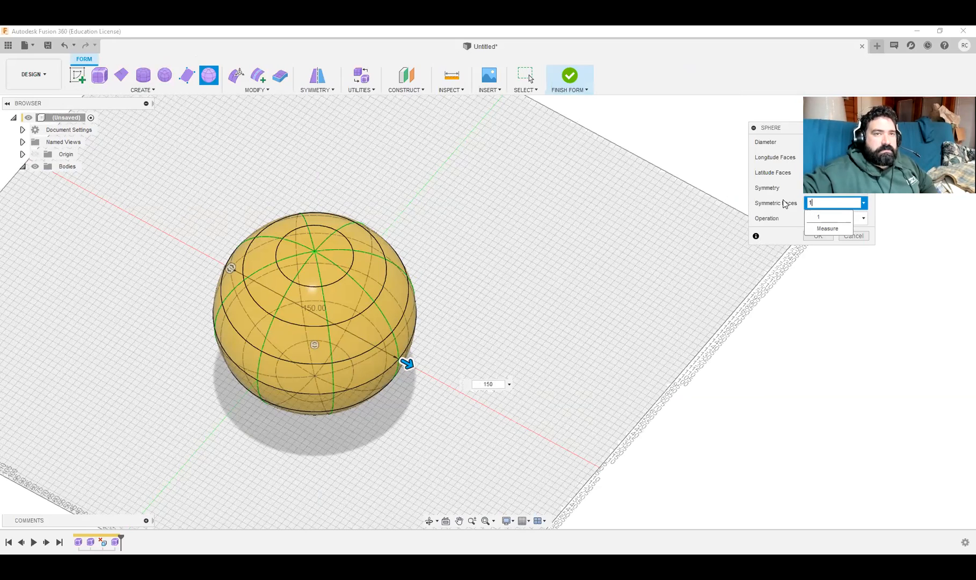
pyautogui.press('Return')
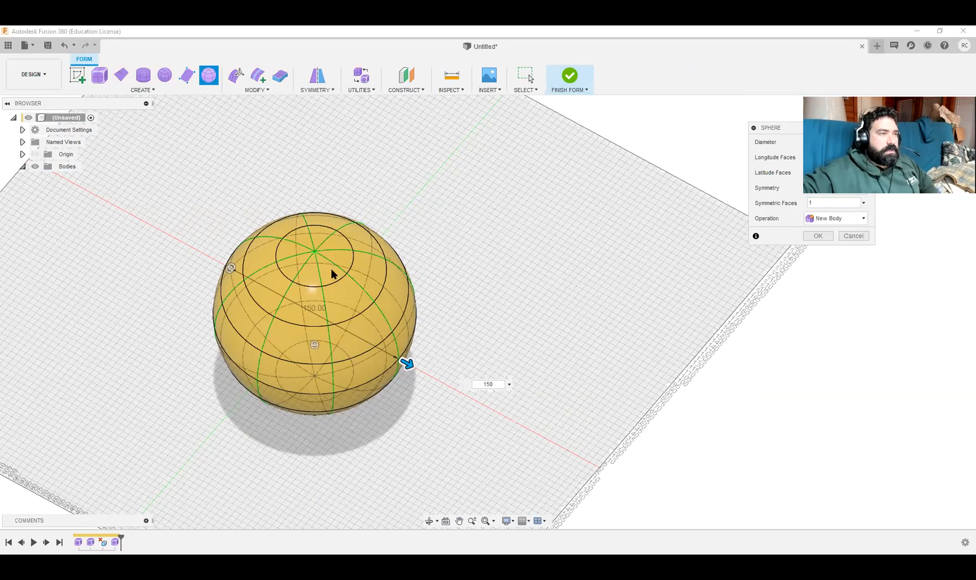
# Step: Try 4 symmetric faces, set the count back to 1 and create the sphere as a new body
pyautogui.doubleClick(813, 202)
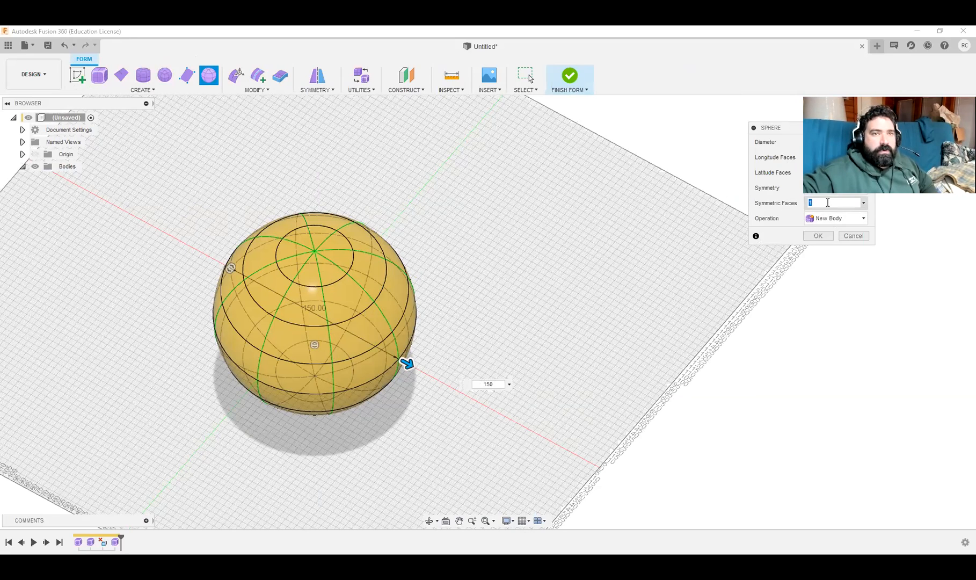
pyautogui.write('4')
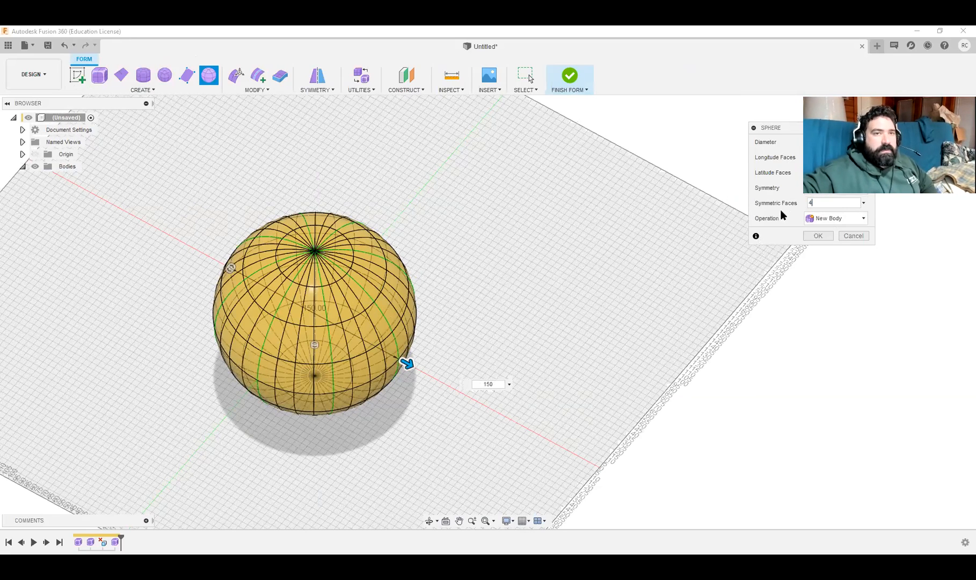
pyautogui.hotkey('ctrl', 'a')
pyautogui.write('1')
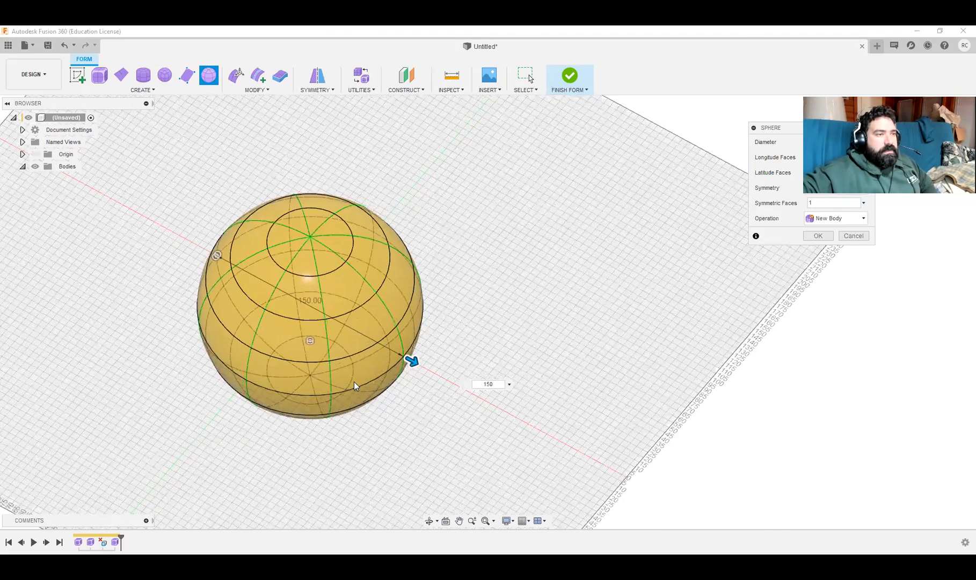
pyautogui.scroll(3, 354, 382)
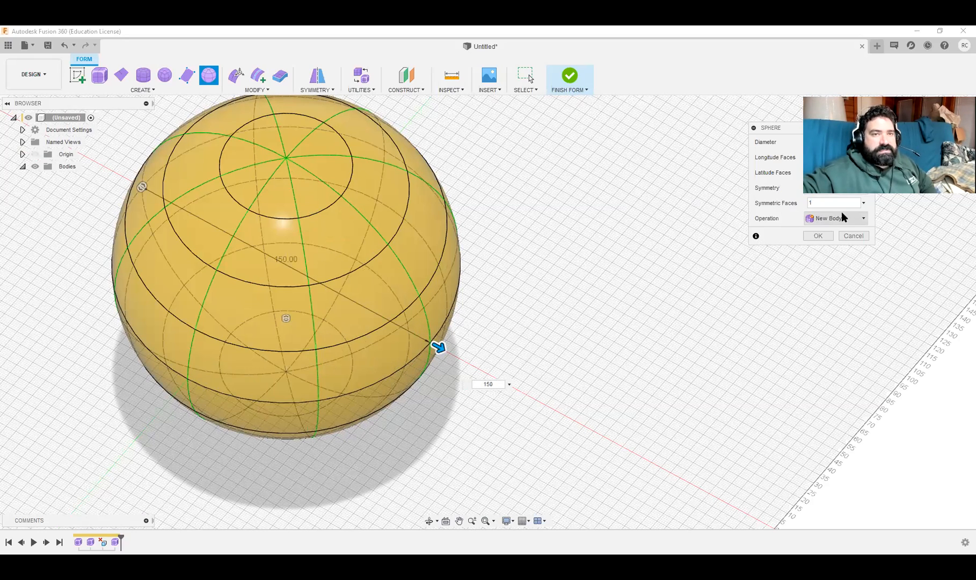
pyautogui.click(816, 236)
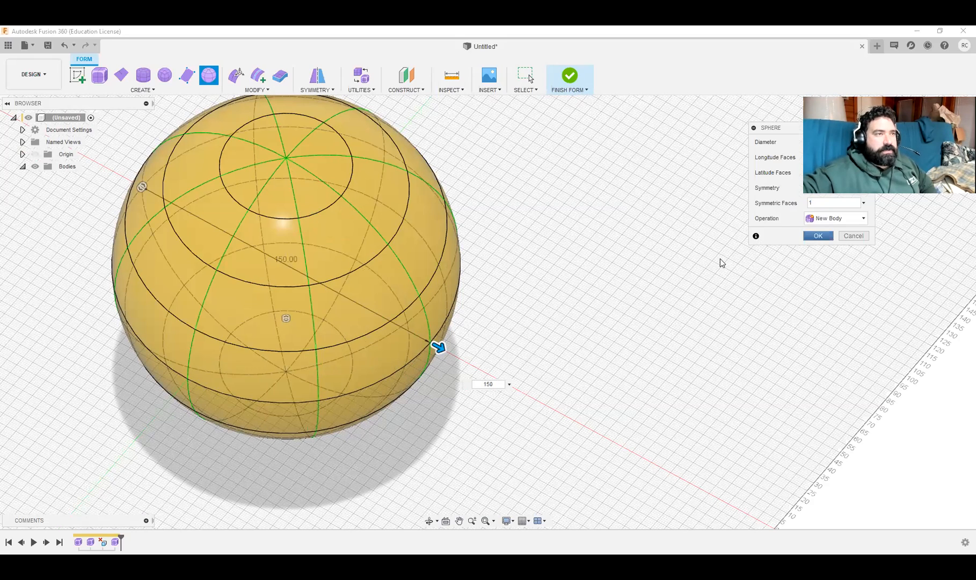
# Step: Select a face of the third ring from the top with Edit Form, try moving it outward 12 mm and undo the move
pyautogui.click(233, 81)
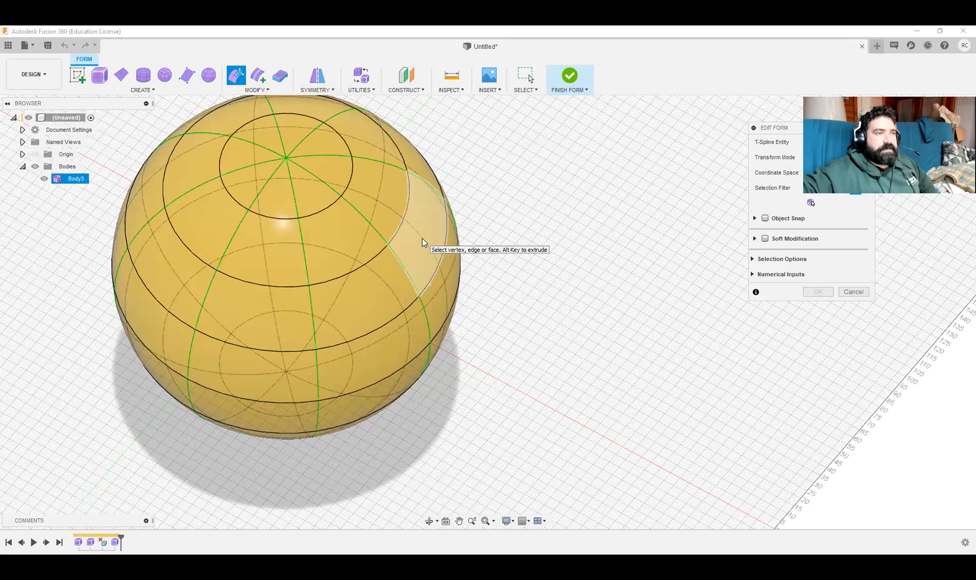
pyautogui.click(421, 237)
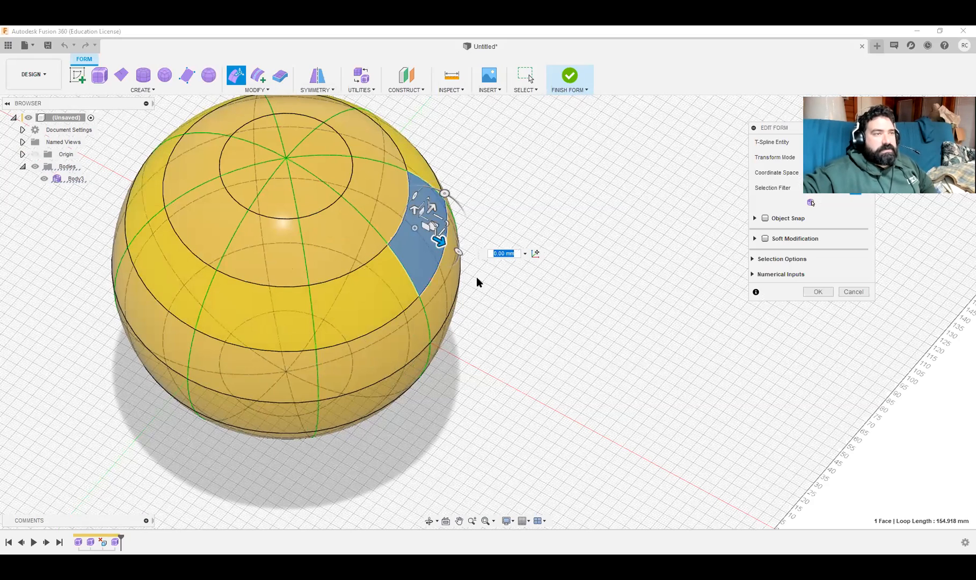
pyautogui.moveTo(438, 242); pyautogui.dragTo(453, 270)
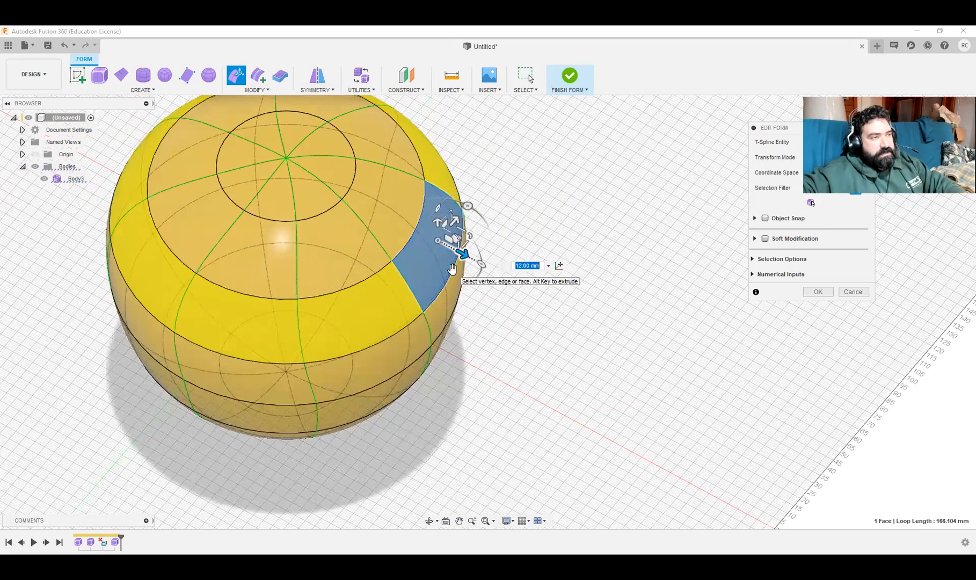
pyautogui.hotkey('ctrl', 'z')
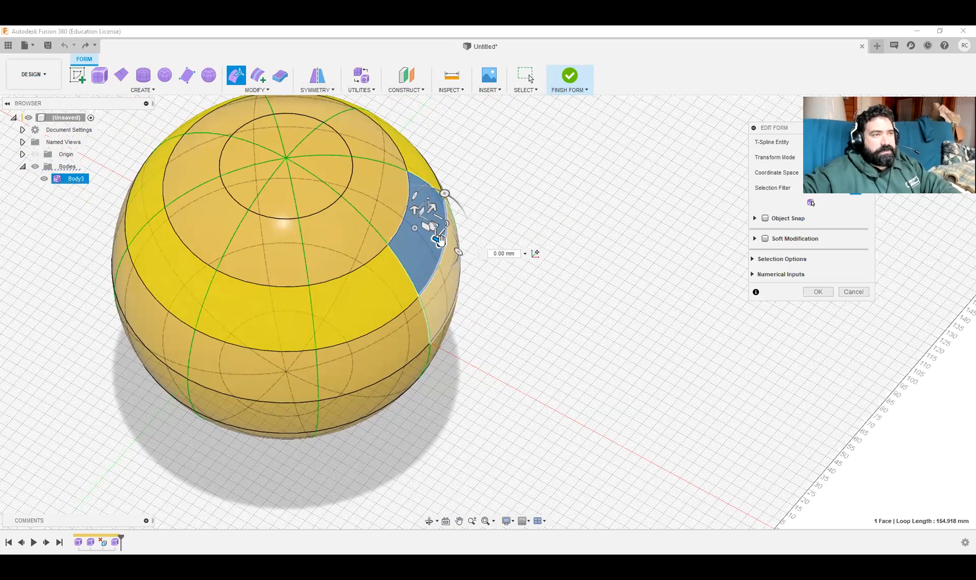
# Step: Extrude the selected ring face outward by 130 mm to form radial arms around the sphere
pyautogui.keyDown('alt'); pyautogui.moveTo(440, 242); pyautogui.dragTo(677, 399); pyautogui.keyUp('alt')
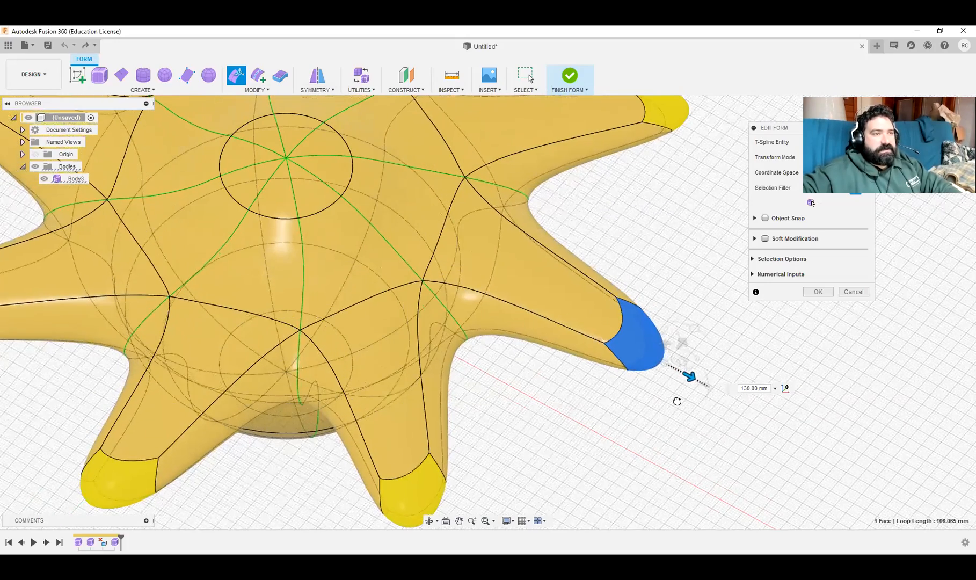
pyautogui.scroll(-5, 568, 424)
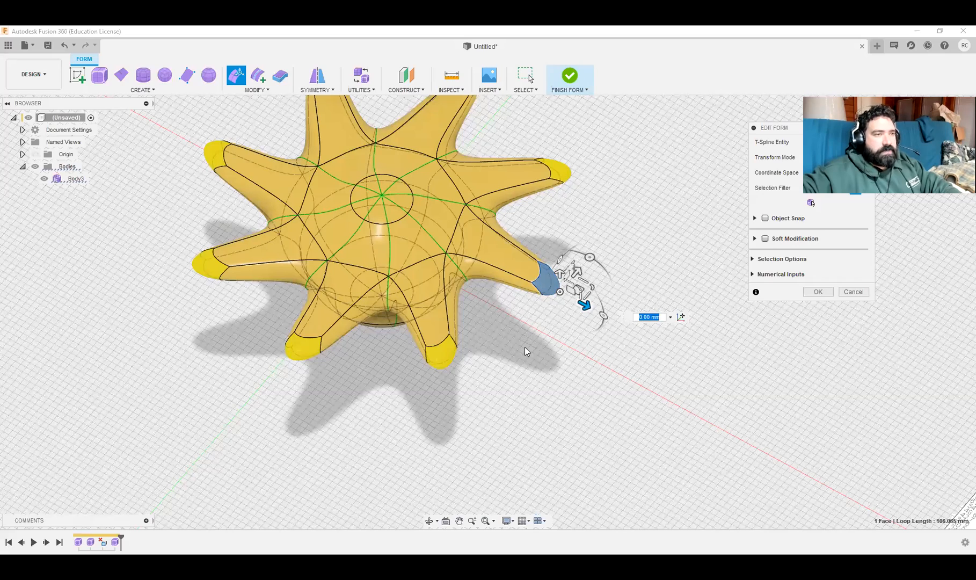
pyautogui.moveTo(524, 346); pyautogui.dragTo(511, 395, button='middle')
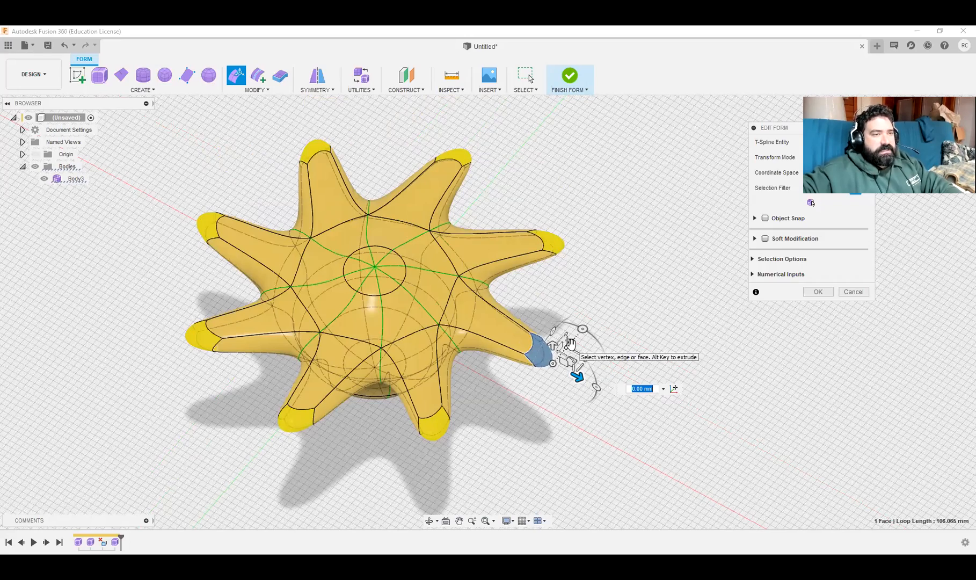
# Step: Rotate the arm's tip face by -60°, scale it by 1.12 and shift it in-plane by 12.608 mm and -23.12 mm
pyautogui.moveTo(583, 326); pyautogui.dragTo(605, 366)
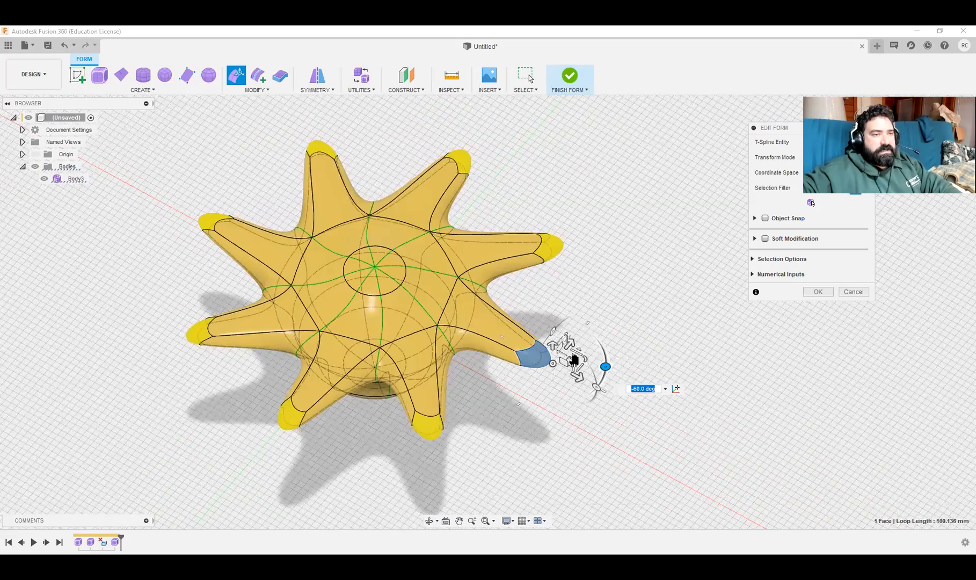
pyautogui.moveTo(581, 382); pyautogui.dragTo(575, 373)
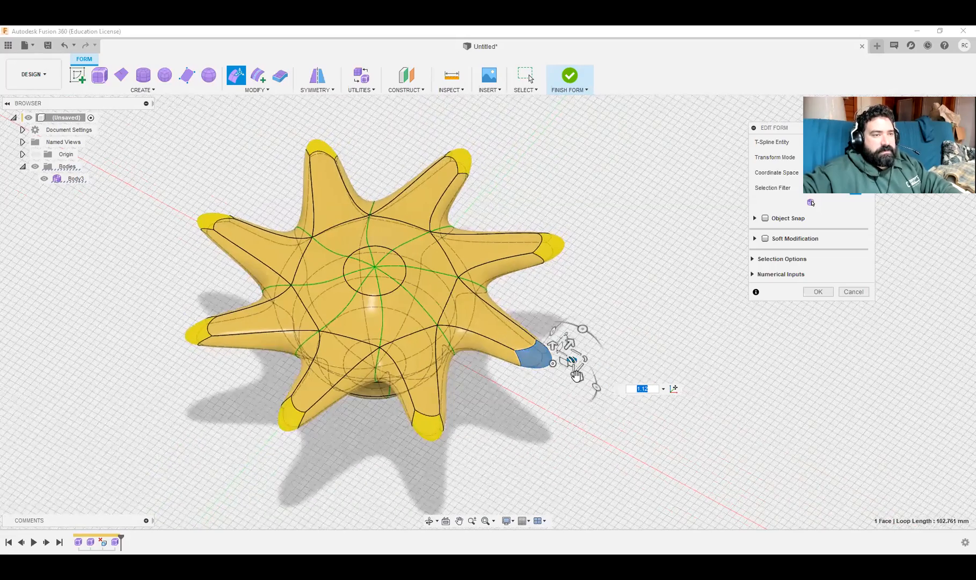
pyautogui.scroll(5, 575, 373)
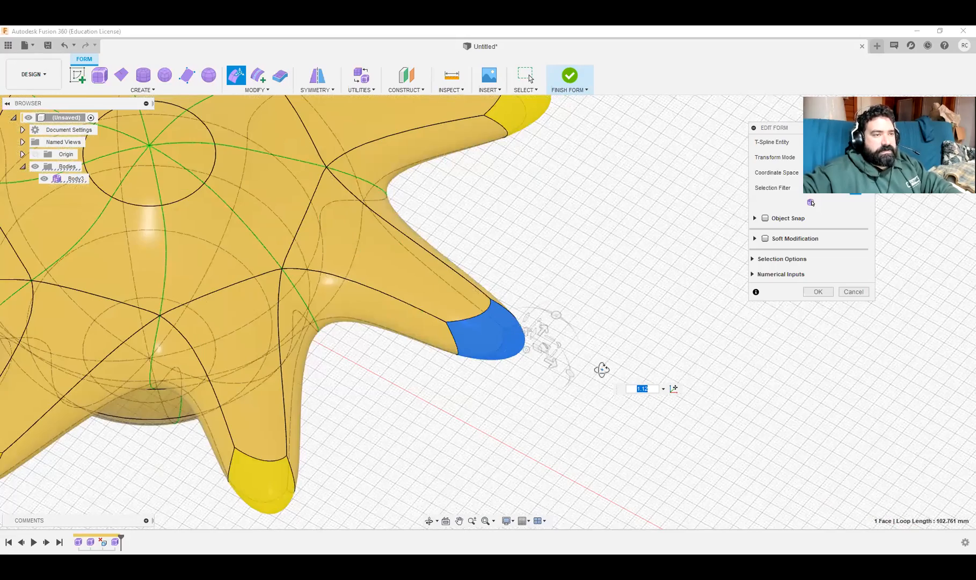
pyautogui.keyDown('shift'); pyautogui.moveTo(601, 370); pyautogui.dragTo(488, 361, button='middle'); pyautogui.keyUp('shift')
pyautogui.moveTo(488, 370); pyautogui.dragTo(433, 383)
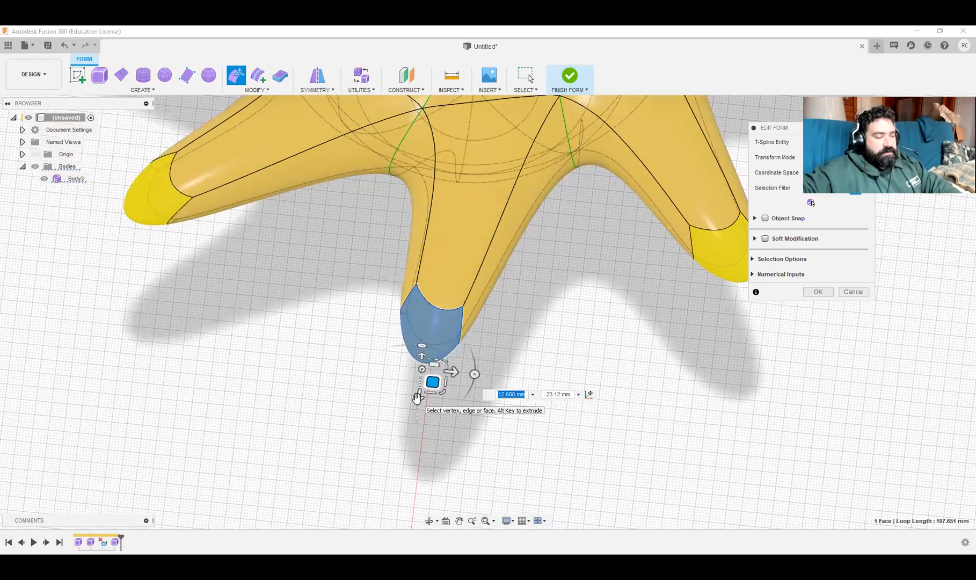
# Step: Extrude the arm's tip face further outward and rotate the new end face by -25°
pyautogui.keyDown('alt'); pyautogui.moveTo(417, 397); pyautogui.dragTo(405, 505); pyautogui.keyUp('alt')
pyautogui.moveTo(475, 385); pyautogui.dragTo(524, 285, button='middle')
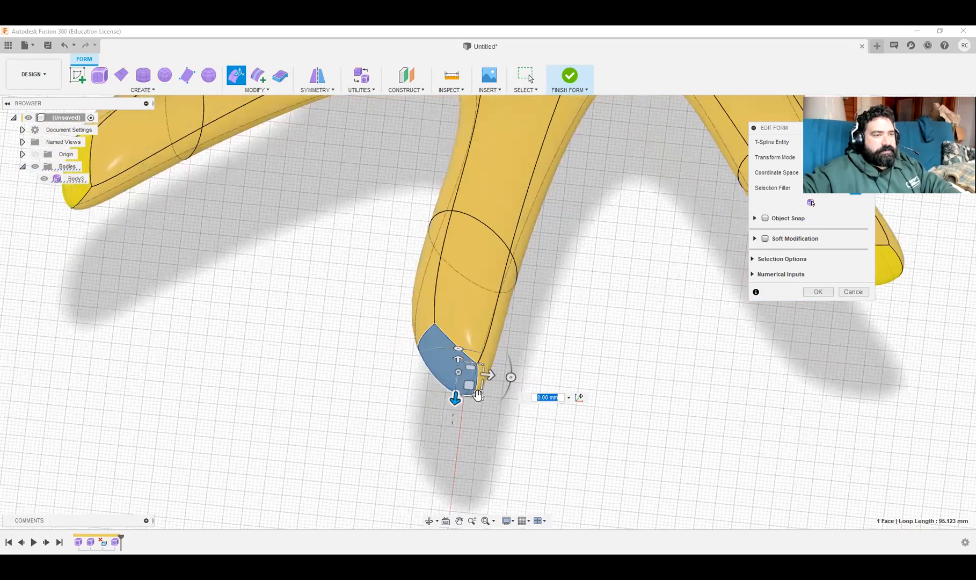
pyautogui.moveTo(478, 395); pyautogui.dragTo(507, 401)
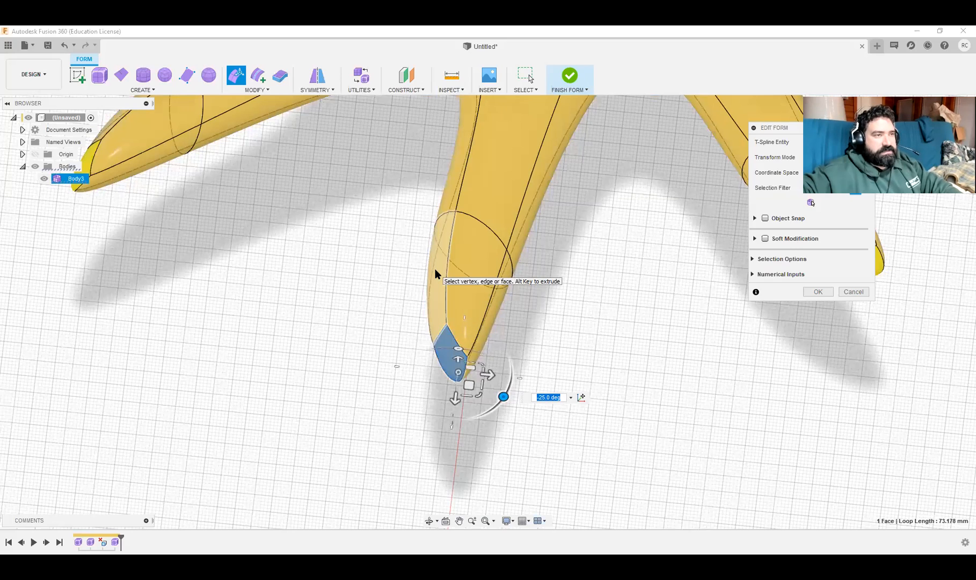
# Step: Add the adjoining side face to the tip selection, extrude both faces sideways into a foot and scale them uniformly
pyautogui.keyDown('shift'); pyautogui.click(435, 274); pyautogui.keyUp('shift')
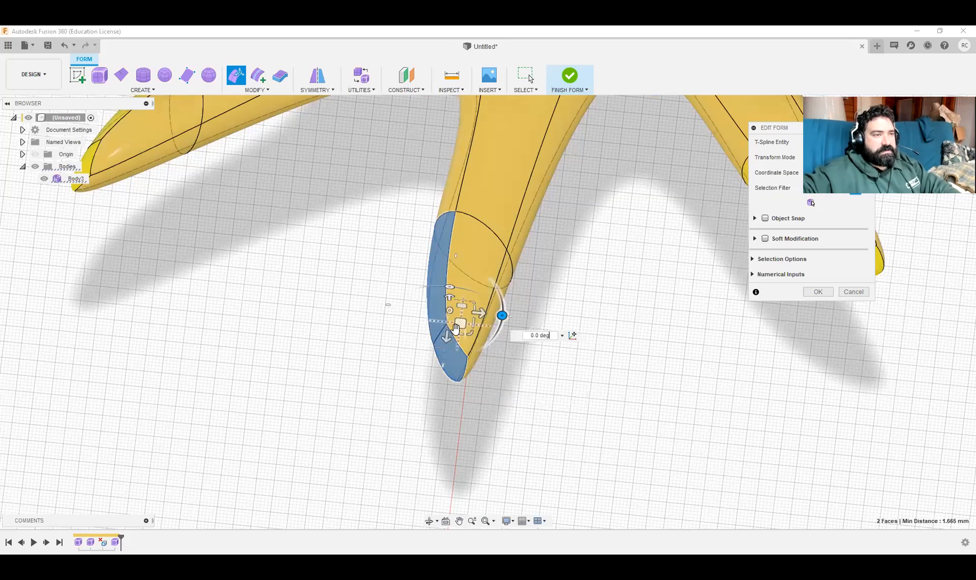
pyautogui.moveTo(459, 322); pyautogui.dragTo(317, 351)
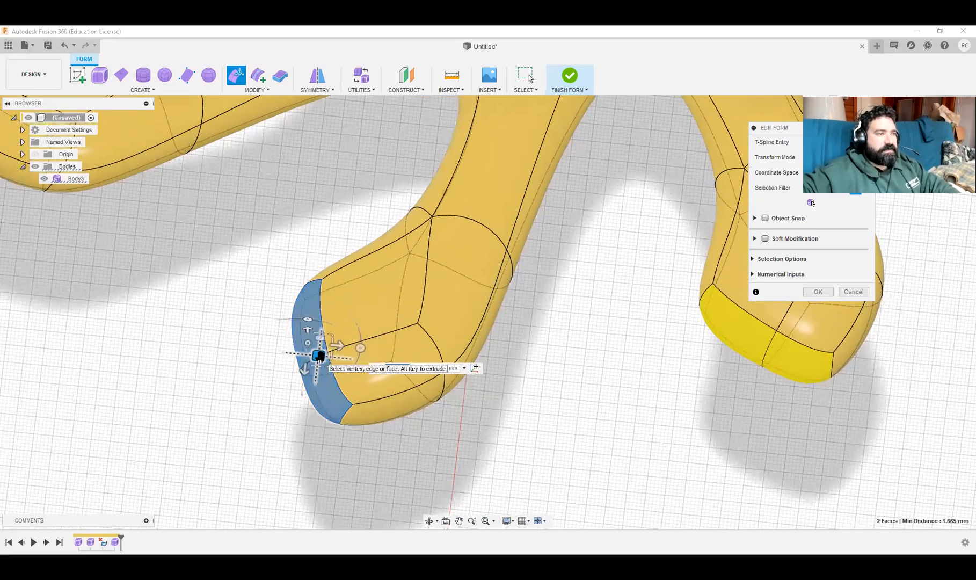
pyautogui.click(307, 346)
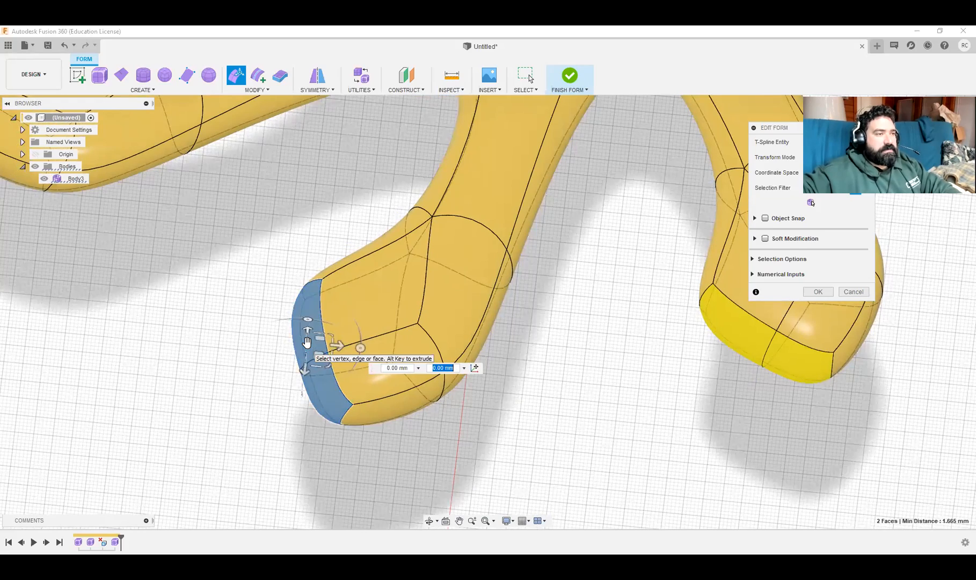
pyautogui.moveTo(306, 343); pyautogui.dragTo(308, 373)
pyautogui.scroll(2, 308, 370)
pyautogui.keyDown('shift'); pyautogui.moveTo(323, 312); pyautogui.dragTo(513, 464, button='middle'); pyautogui.keyUp('shift')
pyautogui.scroll(-3, 460, 363)
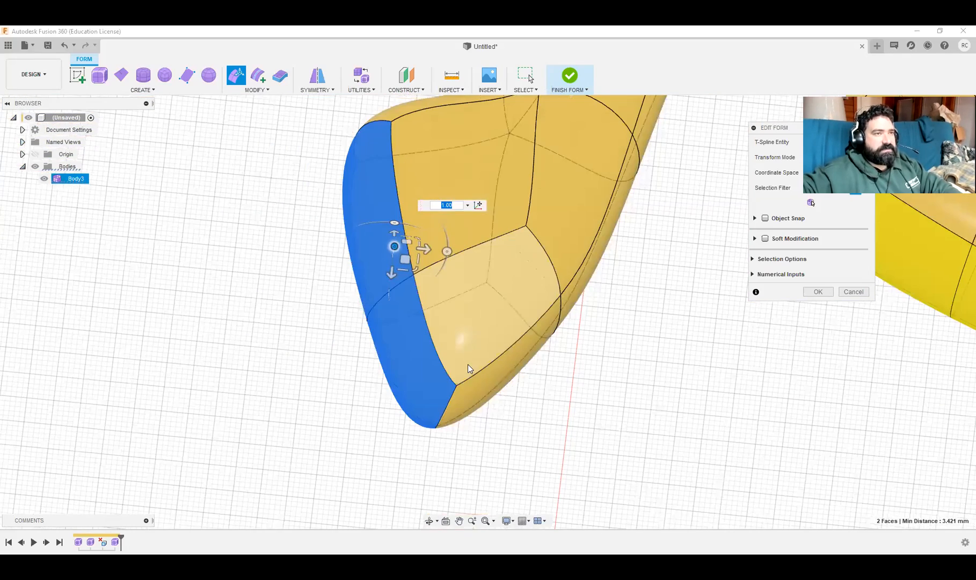
# Step: Extrude the top face at an arm's end upward by 209 mm and finish the Edit Form operation
pyautogui.scroll(-2, 539, 428)
pyautogui.keyDown('shift'); pyautogui.moveTo(542, 426); pyautogui.dragTo(690, 434, button='middle'); pyautogui.keyUp('shift')
pyautogui.keyDown('shift'); pyautogui.moveTo(651, 460); pyautogui.dragTo(665, 450, button='middle'); pyautogui.keyUp('shift')
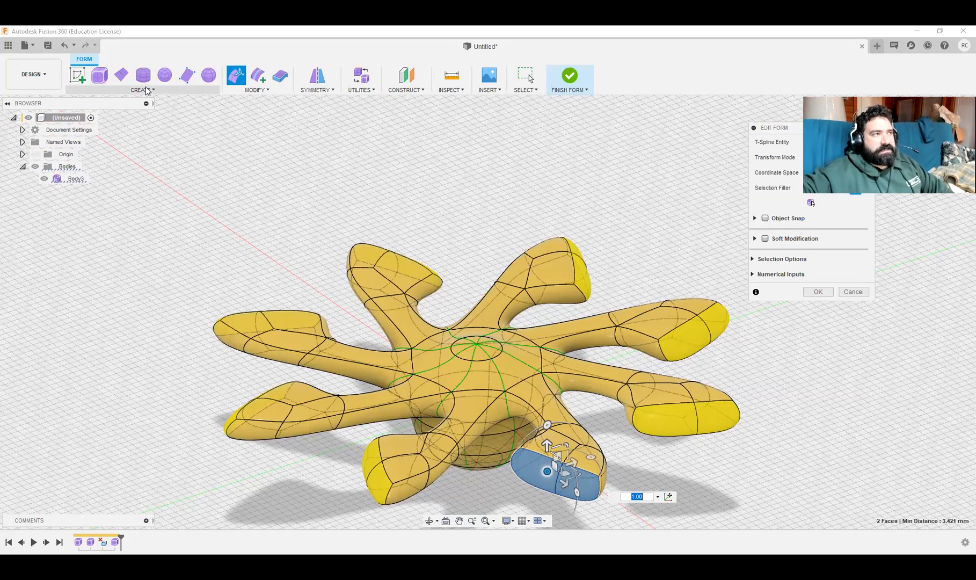
pyautogui.click(263, 90)
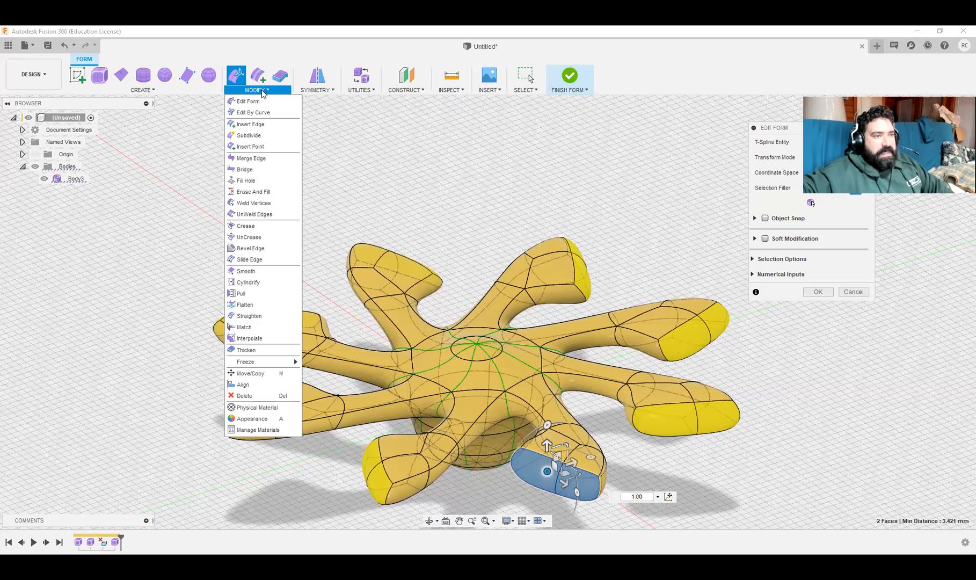
pyautogui.click(558, 290)
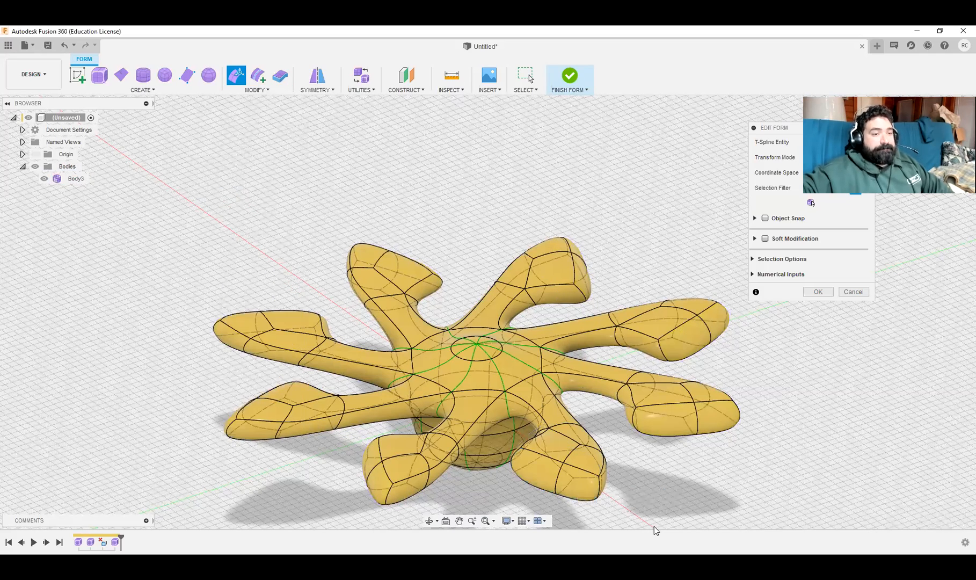
pyautogui.click(582, 459)
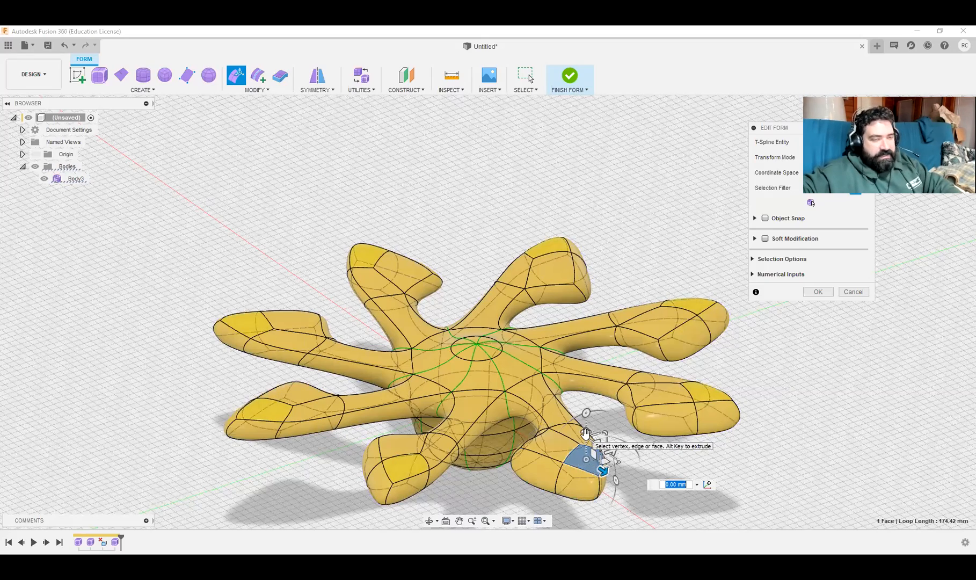
pyautogui.keyDown('alt'); pyautogui.moveTo(585, 432); pyautogui.dragTo(586, 269); pyautogui.keyUp('alt')
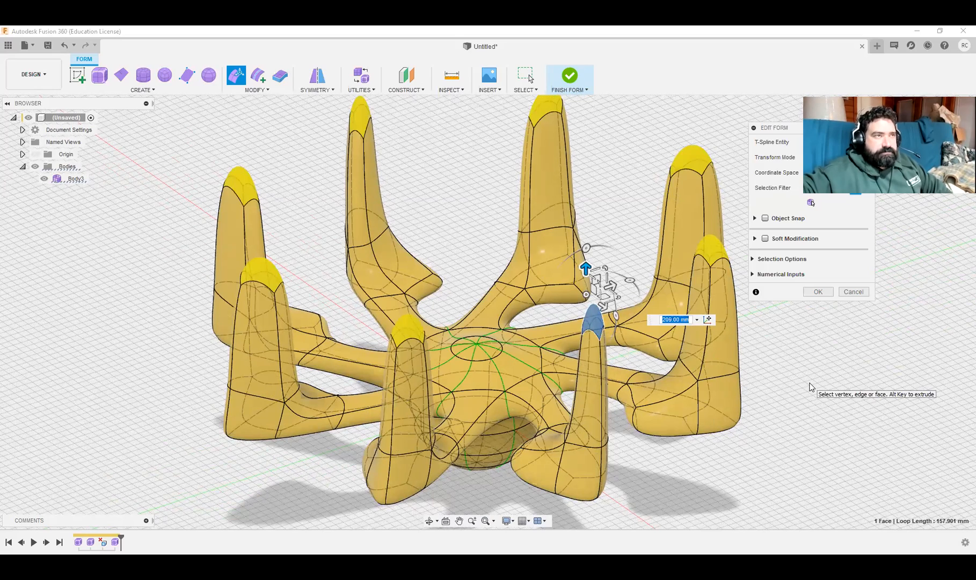
pyautogui.press('Escape')
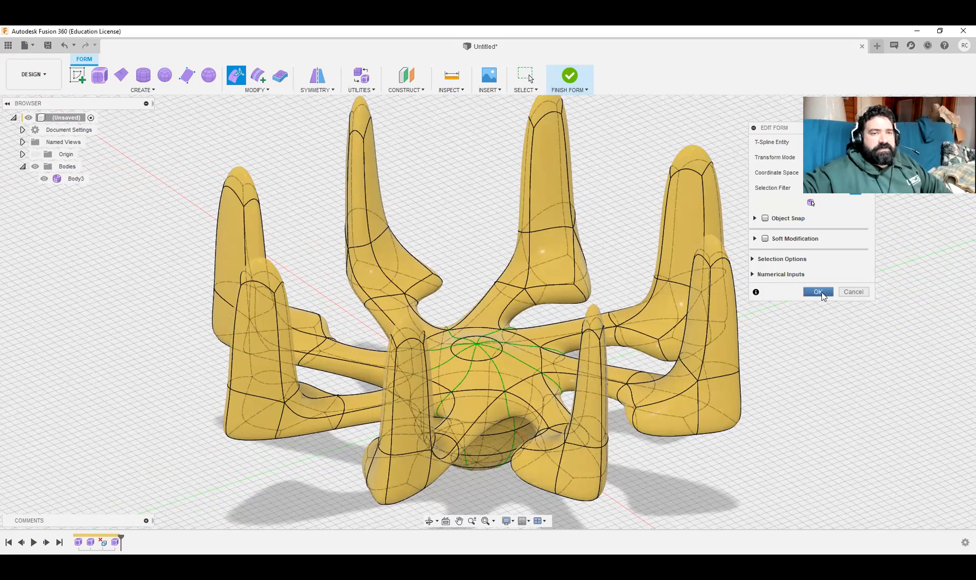
pyautogui.click(821, 293)
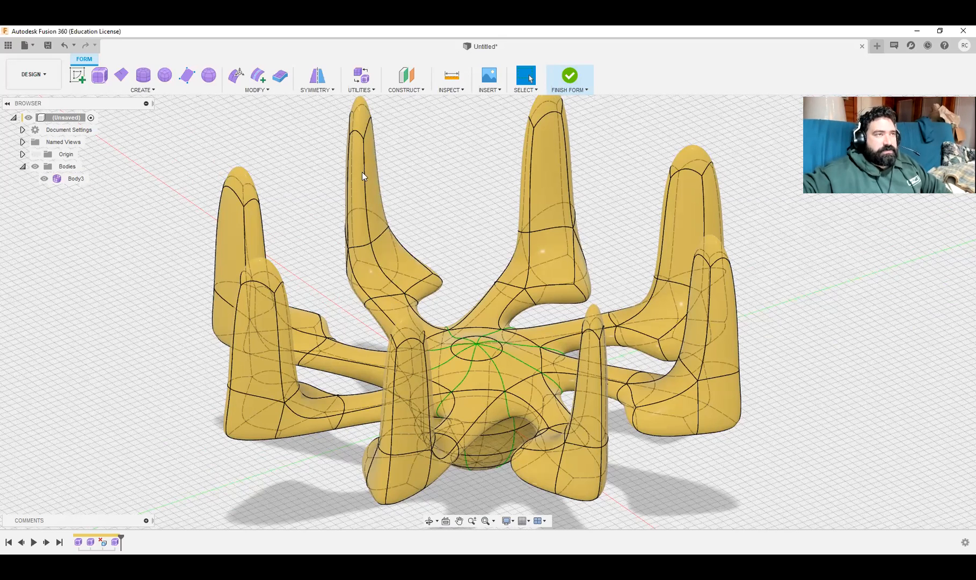
# Step: Start the Display Mode utility, select the multi-armed T-spline body and show it in Box display
pyautogui.click(363, 91)
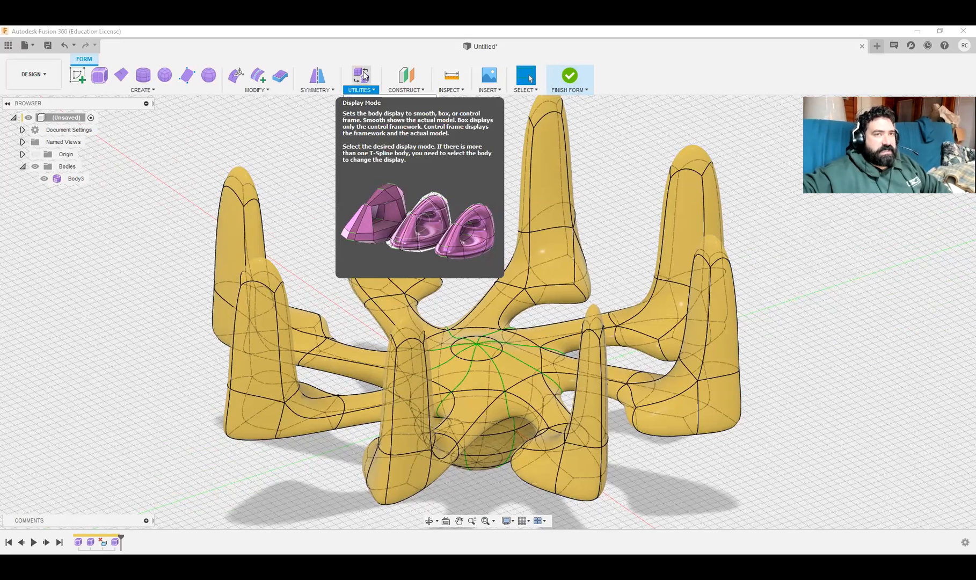
pyautogui.click(363, 75)
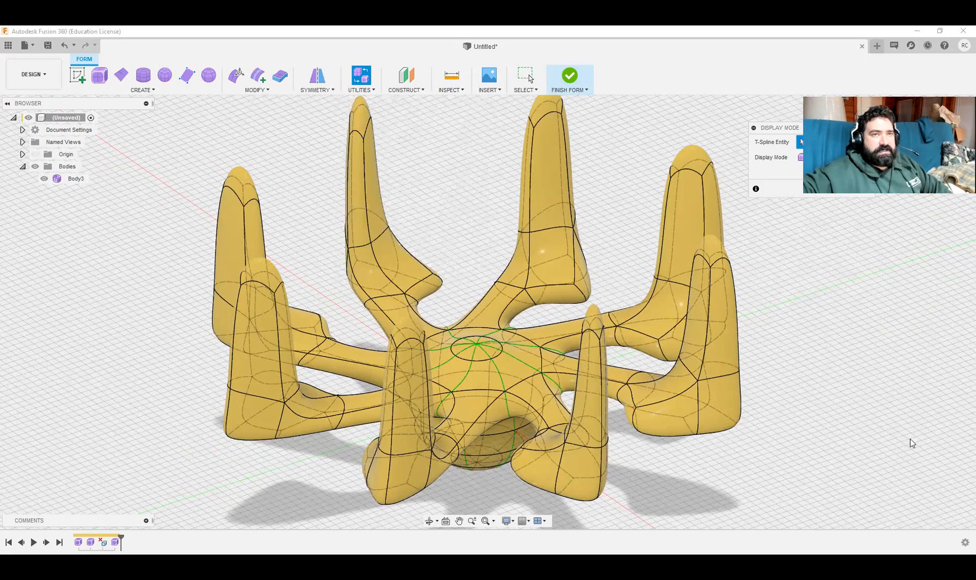
pyautogui.click(670, 215)
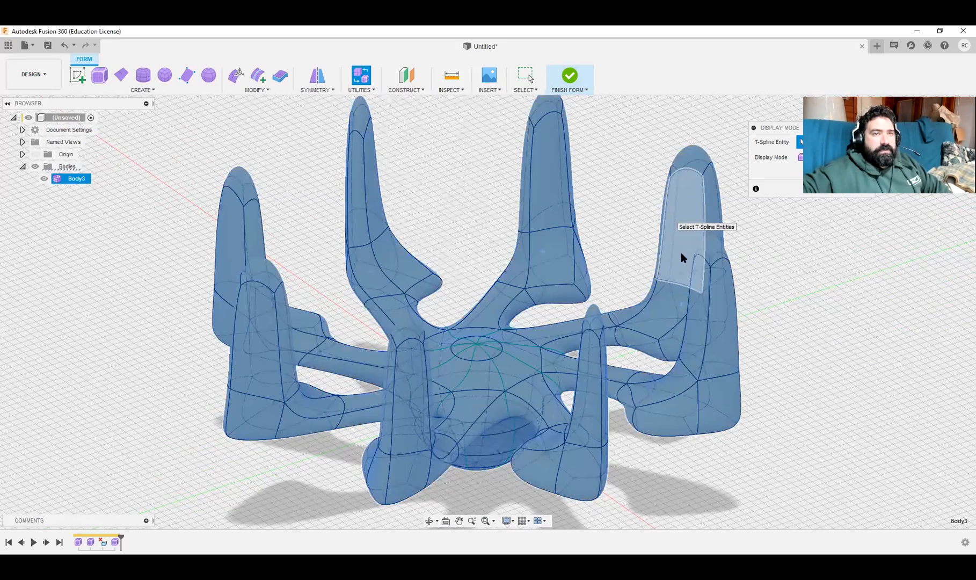
pyautogui.click(800, 158)
pyautogui.scroll(-3, 698, 295)
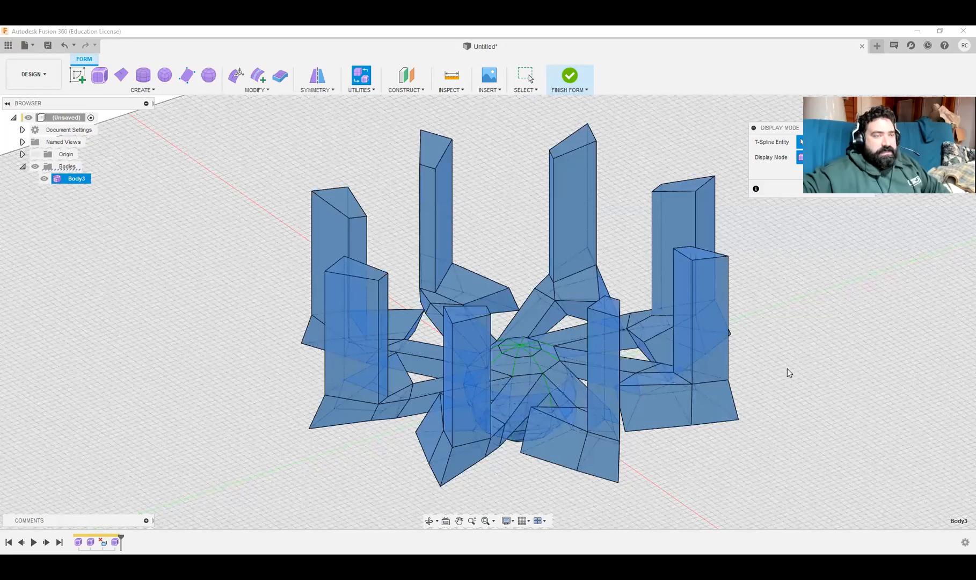
pyautogui.keyDown('shift'); pyautogui.moveTo(780, 392); pyautogui.dragTo(804, 388, button='middle'); pyautogui.keyUp('shift')
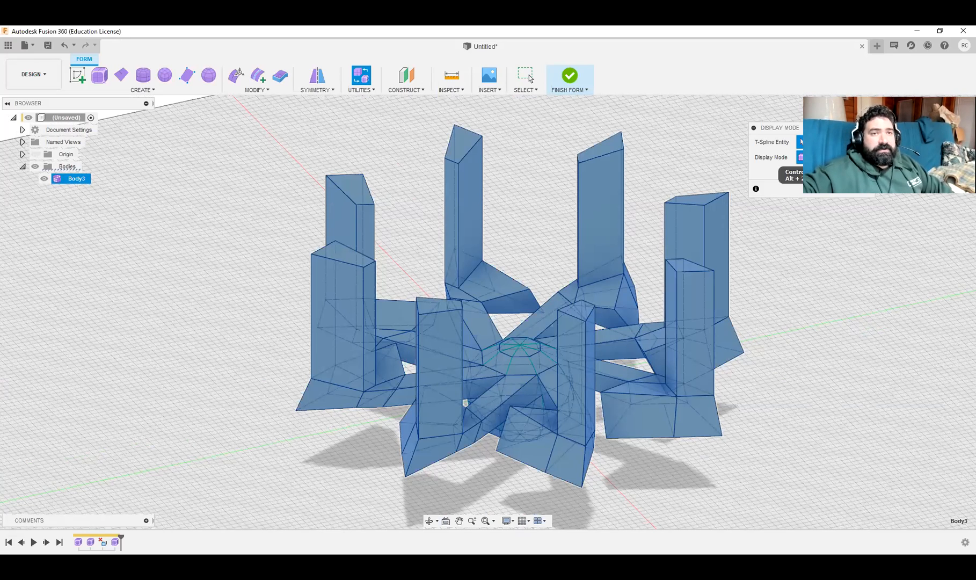
# Step: Preview the body in Control Frame display, return it to Box display and confirm the display mode
pyautogui.hotkey('alt', '2')
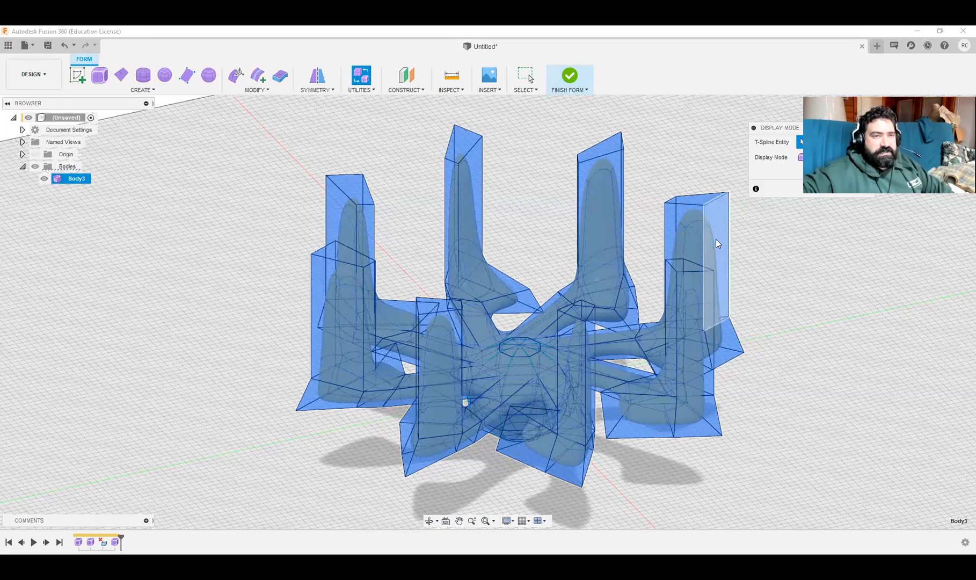
pyautogui.scroll(5, 716, 239)
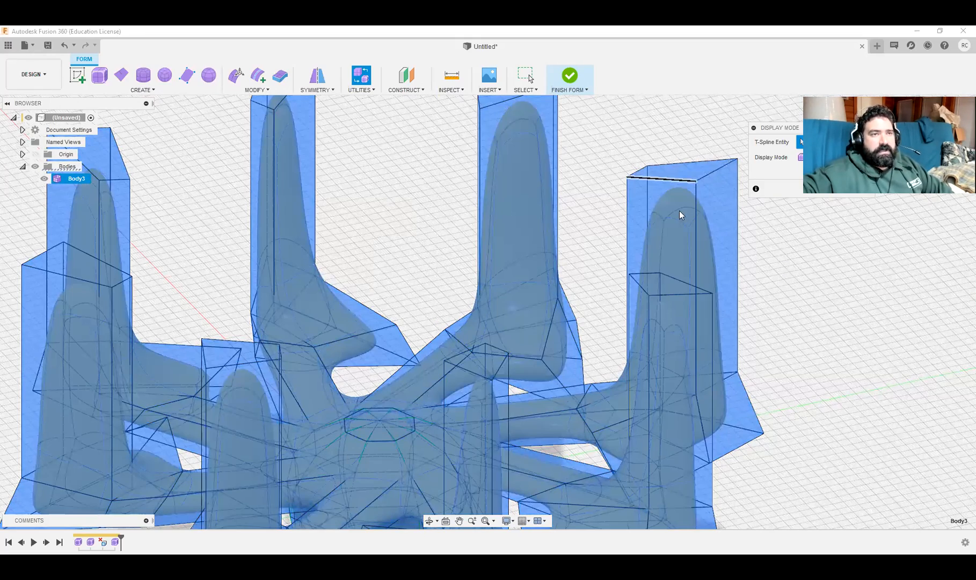
pyautogui.click(798, 157)
pyautogui.press('Return')
pyautogui.scroll(-5, 806, 388)
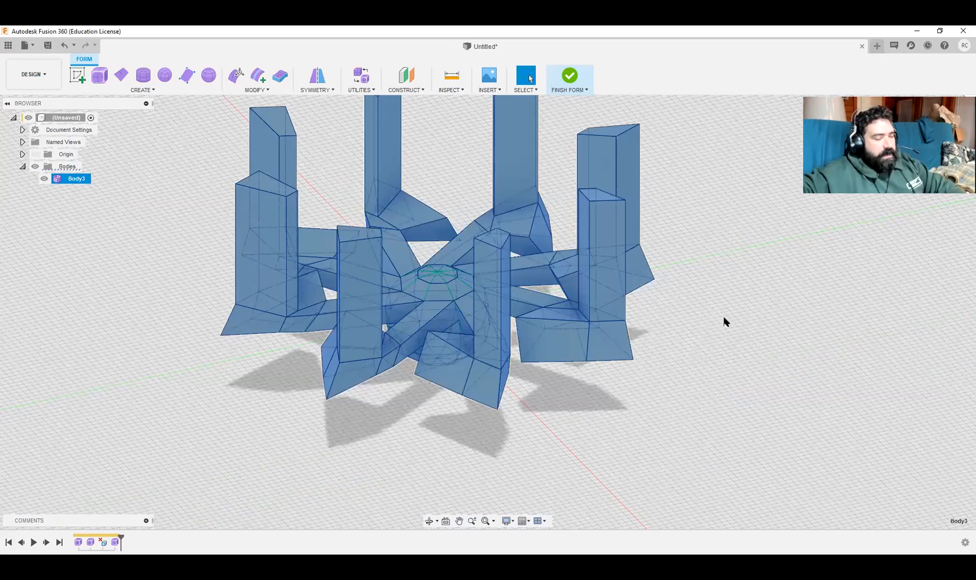
# Step: With Edit Form, shift a foot's lower outer corner vertex in-plane by 20.239 mm and 152.064 mm, and pull it another 164 mm outward
pyautogui.keyDown('shift'); pyautogui.moveTo(708, 322); pyautogui.dragTo(693, 380, button='middle'); pyautogui.keyUp('shift')
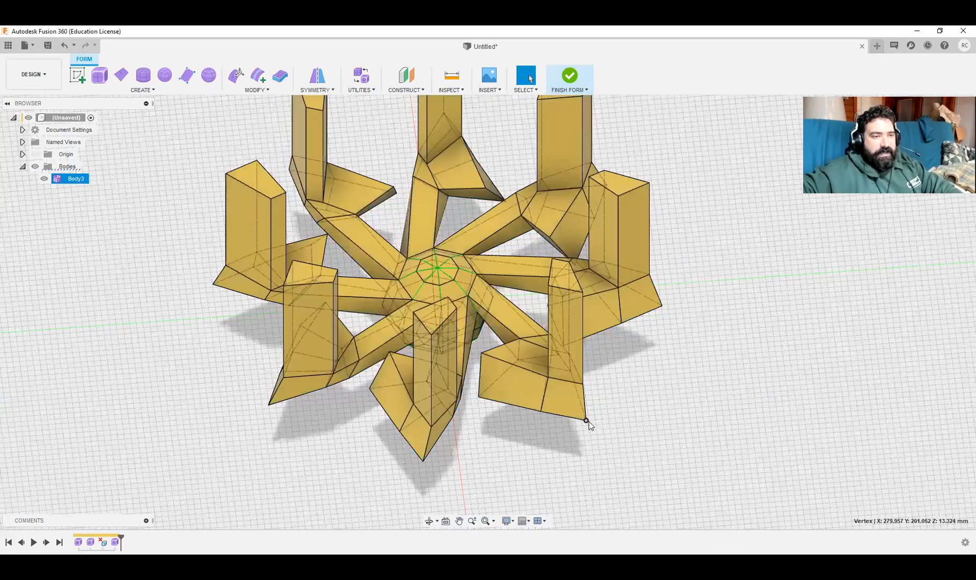
pyautogui.click(586, 421)
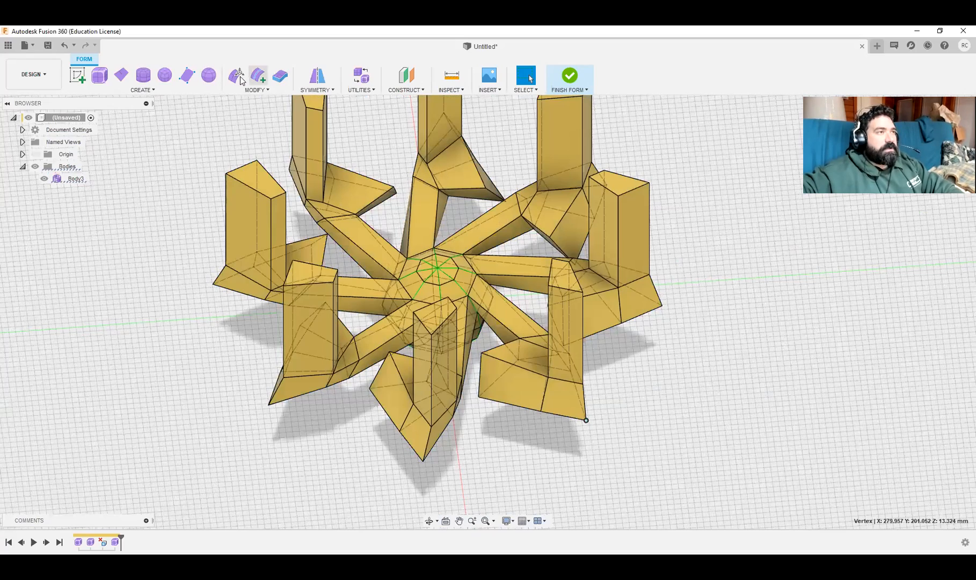
pyautogui.click(238, 82)
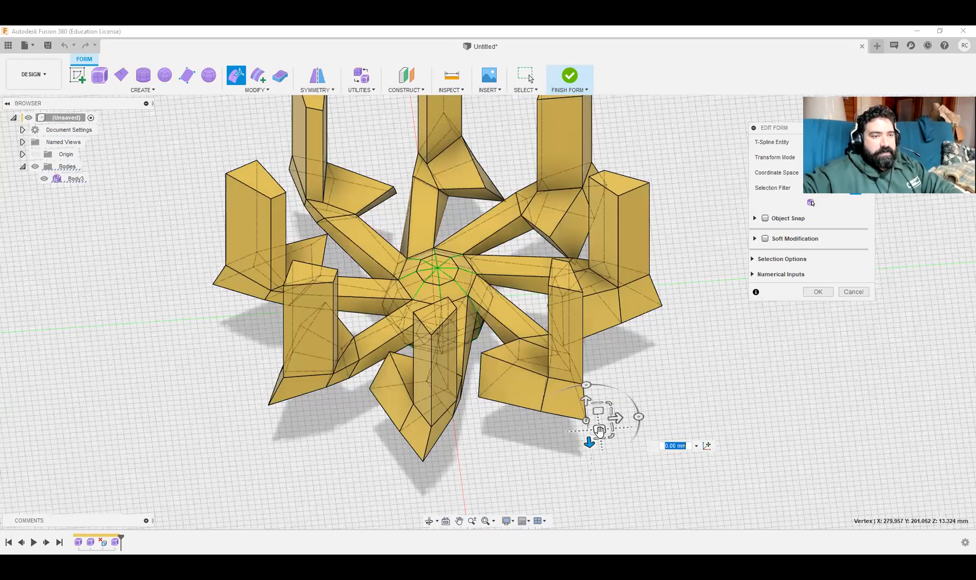
pyautogui.moveTo(617, 420); pyautogui.dragTo(717, 423)
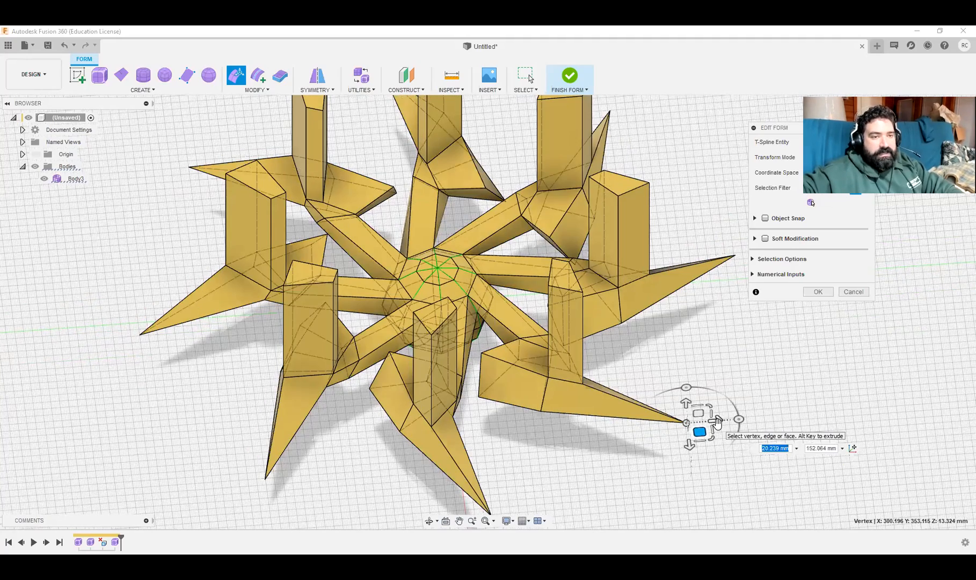
pyautogui.moveTo(719, 419); pyautogui.dragTo(826, 412)
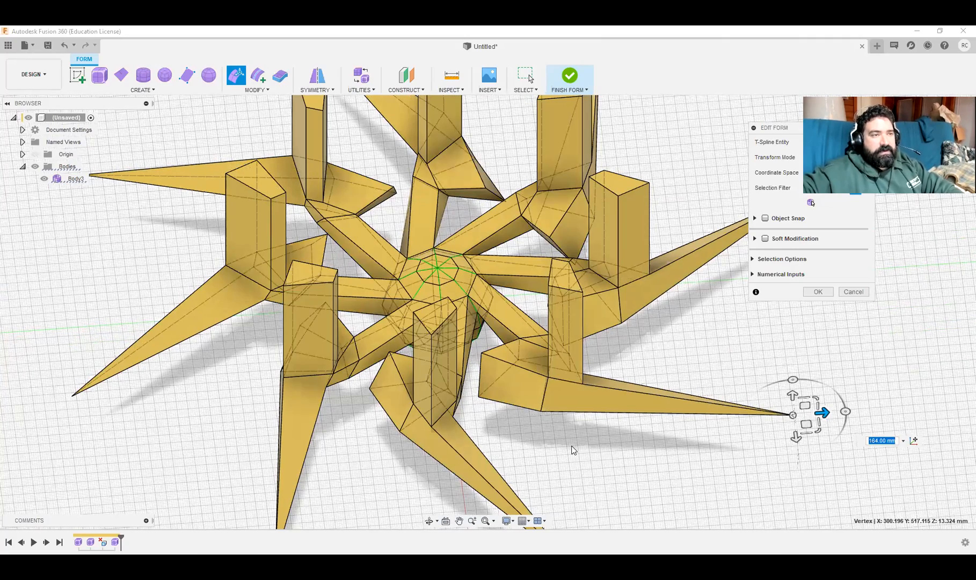
# Step: Select all faces of the central sphere's lower cap, pull them downward and extrude them into a straight stem segment
pyautogui.keyDown('shift'); pyautogui.moveTo(573, 449); pyautogui.dragTo(567, 392, button='middle'); pyautogui.keyUp('shift')
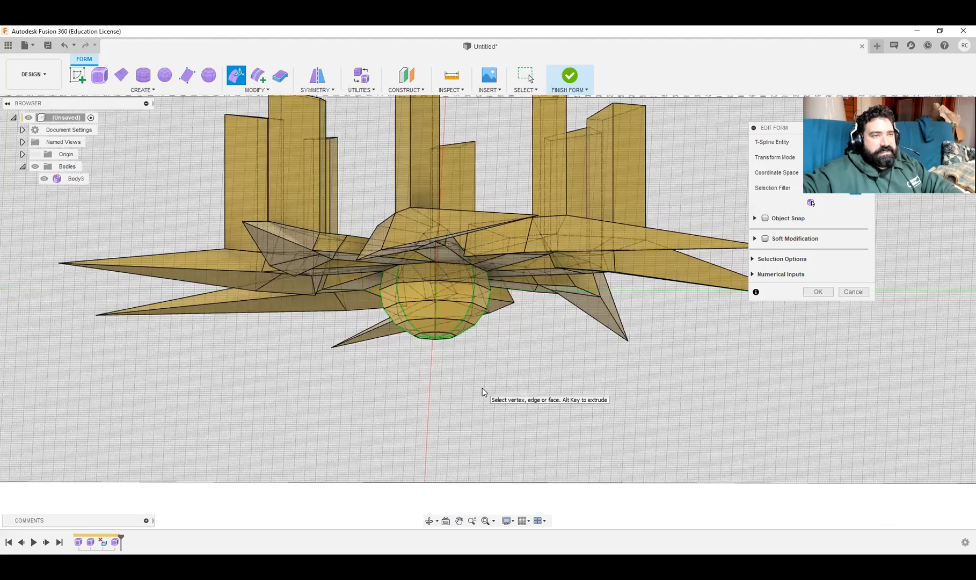
pyautogui.scroll(3, 483, 395)
pyautogui.scroll(2, 485, 396)
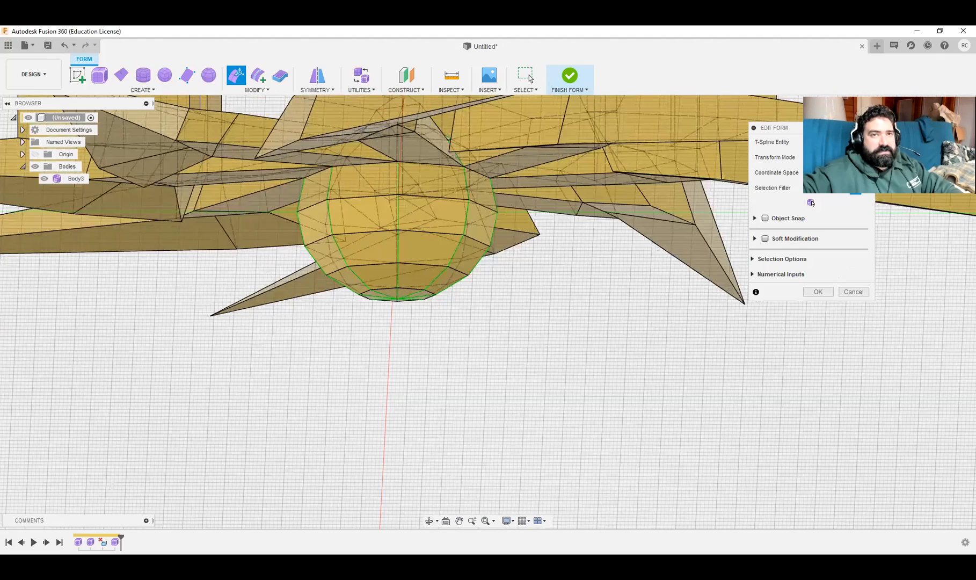
pyautogui.keyDown('shift'); pyautogui.moveTo(523, 274); pyautogui.dragTo(366, 287, button='middle'); pyautogui.keyUp('shift')
pyautogui.scroll(1, 336, 275)
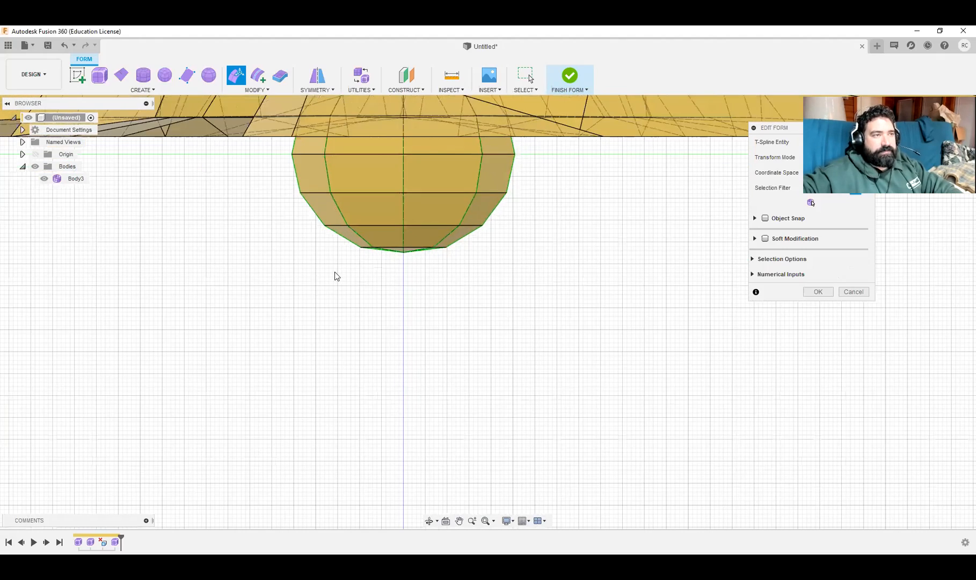
pyautogui.scroll(-2, 317, 265)
pyautogui.scroll(3, 322, 311)
pyautogui.scroll(-1, 462, 296)
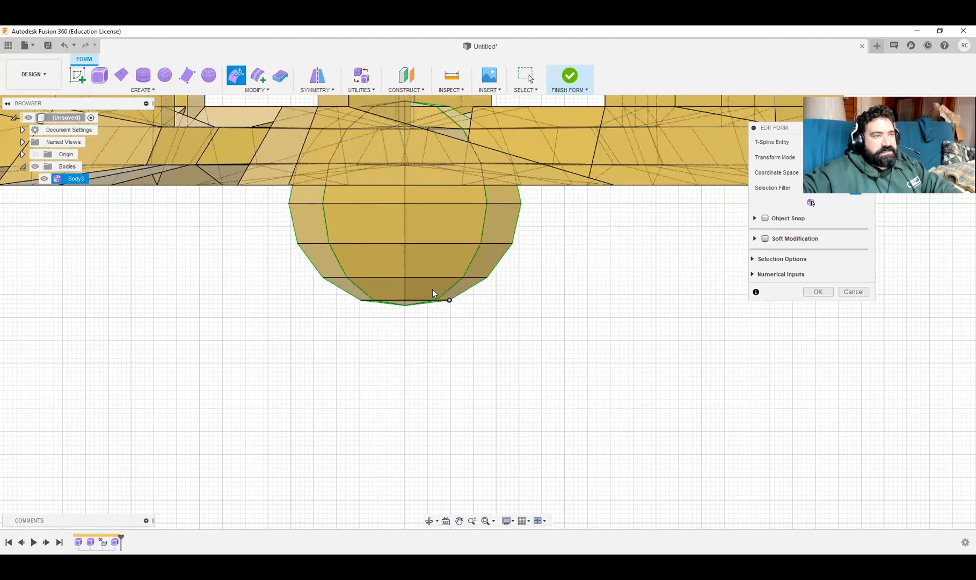
pyautogui.click(426, 293)
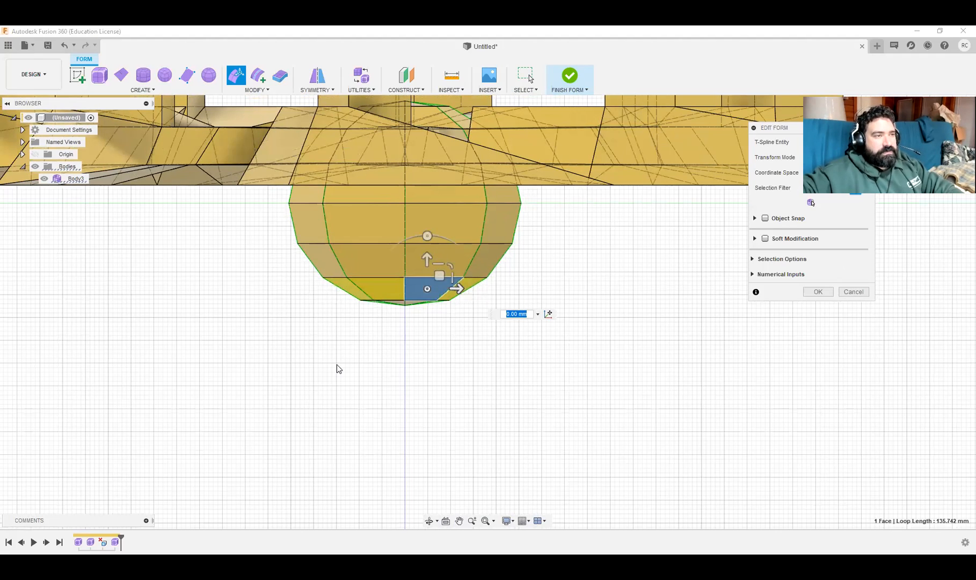
pyautogui.moveTo(337, 368); pyautogui.dragTo(459, 288)
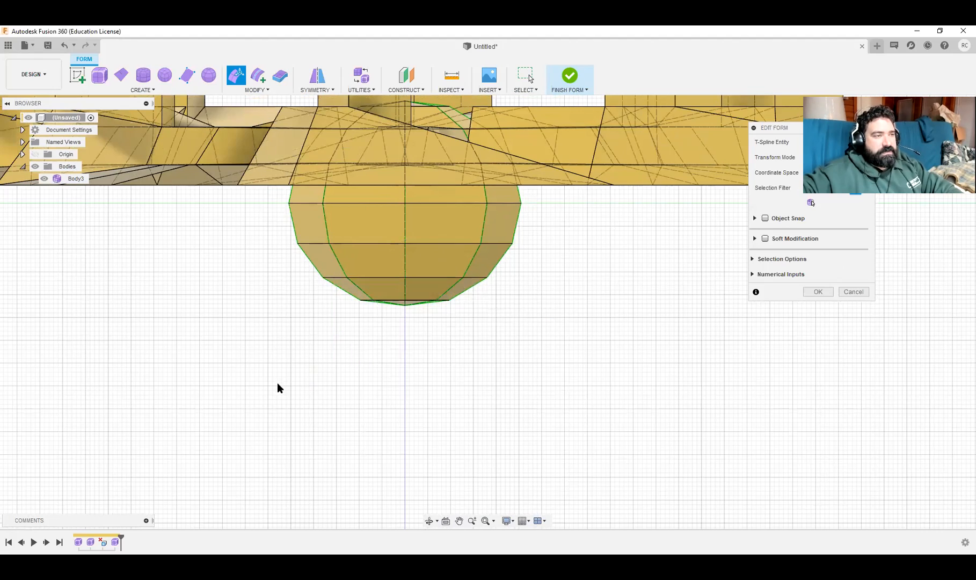
pyautogui.moveTo(546, 411); pyautogui.dragTo(307, 296)
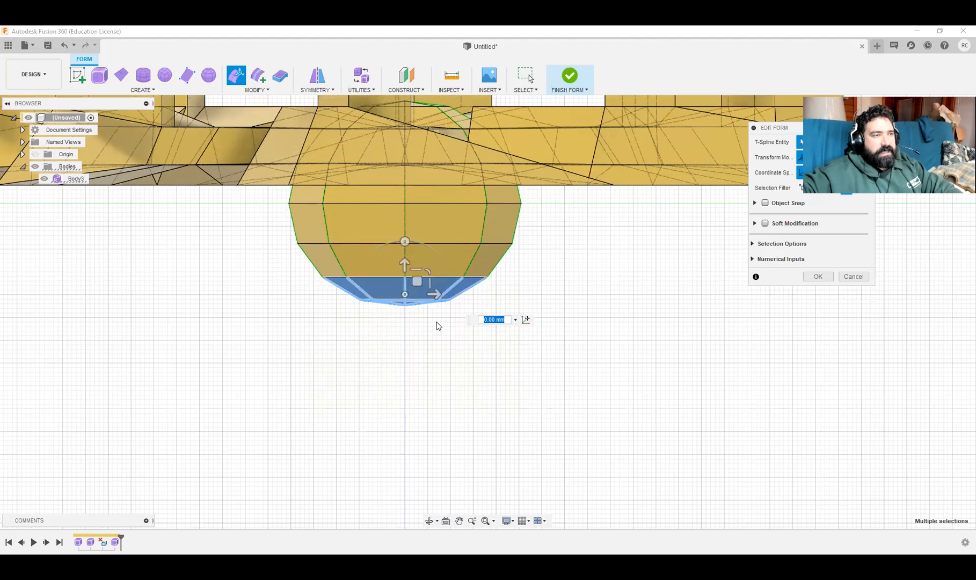
pyautogui.moveTo(405, 263); pyautogui.dragTo(403, 451)
pyautogui.moveTo(403, 450); pyautogui.dragTo(403, 246, button='middle')
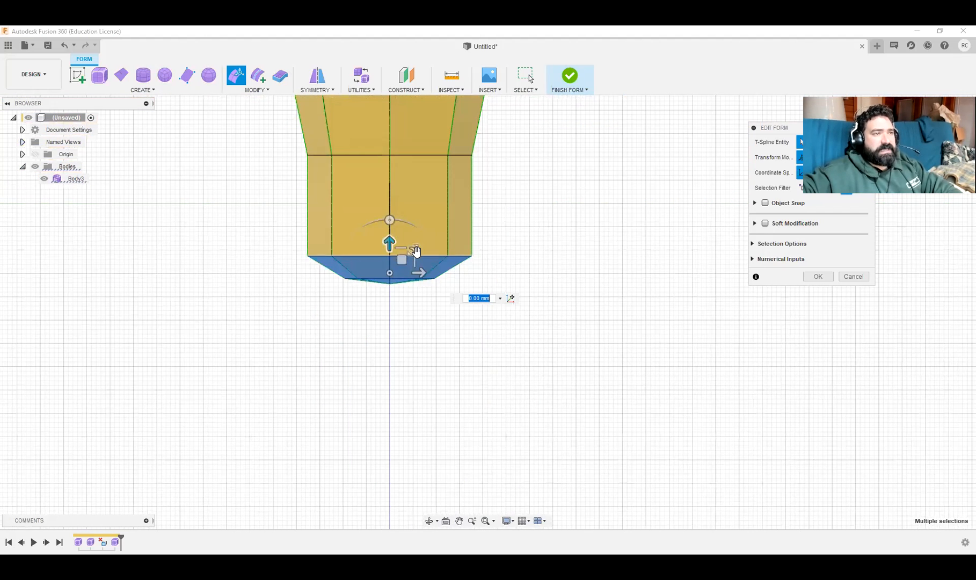
# Step: Scale the stem's lower end outward uniformly, pull a bottom tip face farther down and finish the Edit Form operation
pyautogui.moveTo(416, 251); pyautogui.dragTo(451, 244)
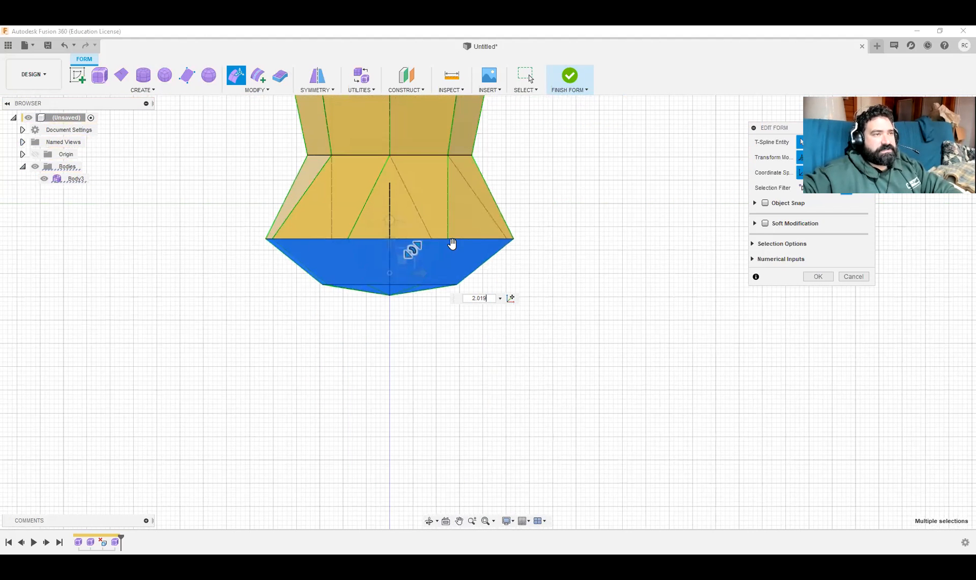
pyautogui.keyDown('shift'); pyautogui.moveTo(448, 379); pyautogui.dragTo(424, 343, button='middle'); pyautogui.keyUp('shift')
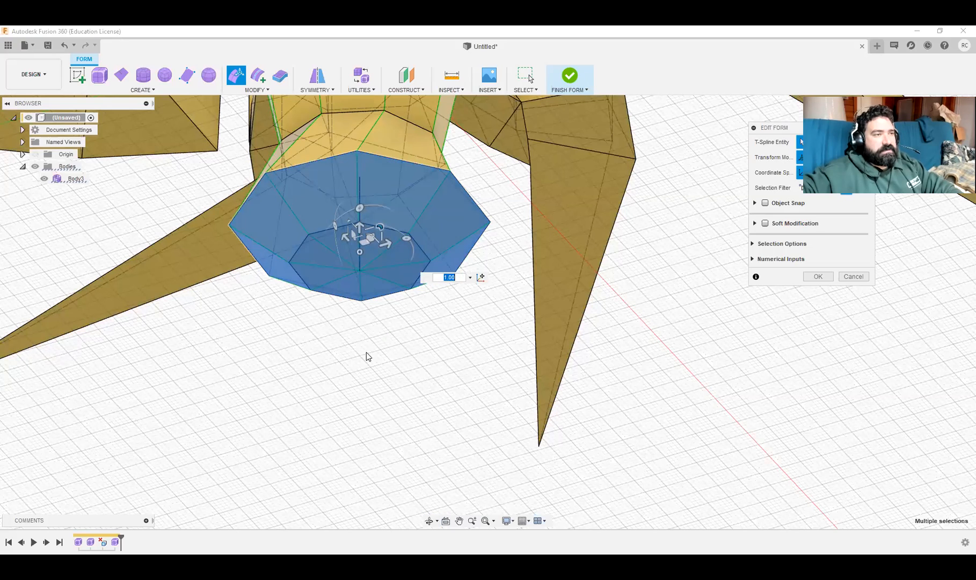
pyautogui.click(372, 286)
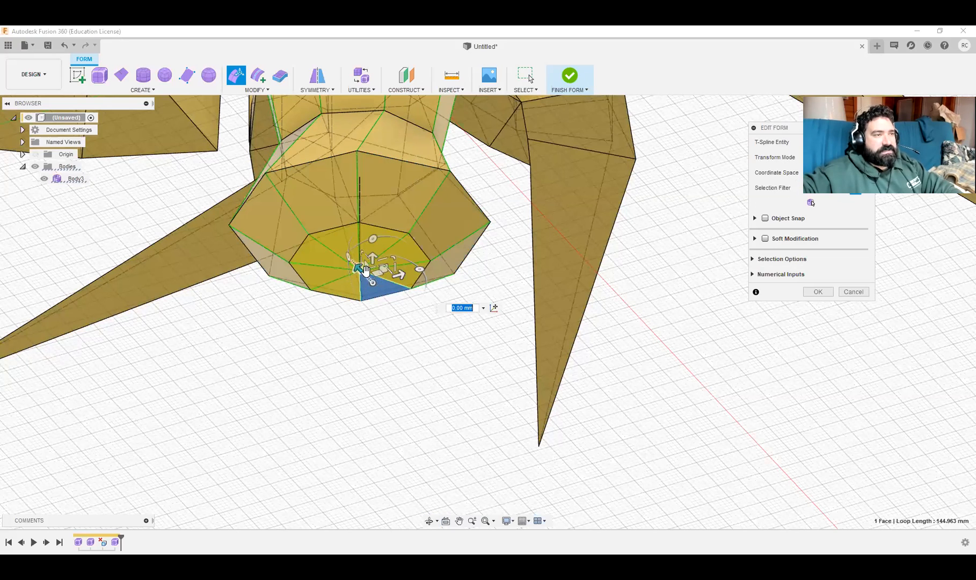
pyautogui.keyDown('shift'); pyautogui.moveTo(379, 370); pyautogui.dragTo(381, 375, button='middle'); pyautogui.keyUp('shift')
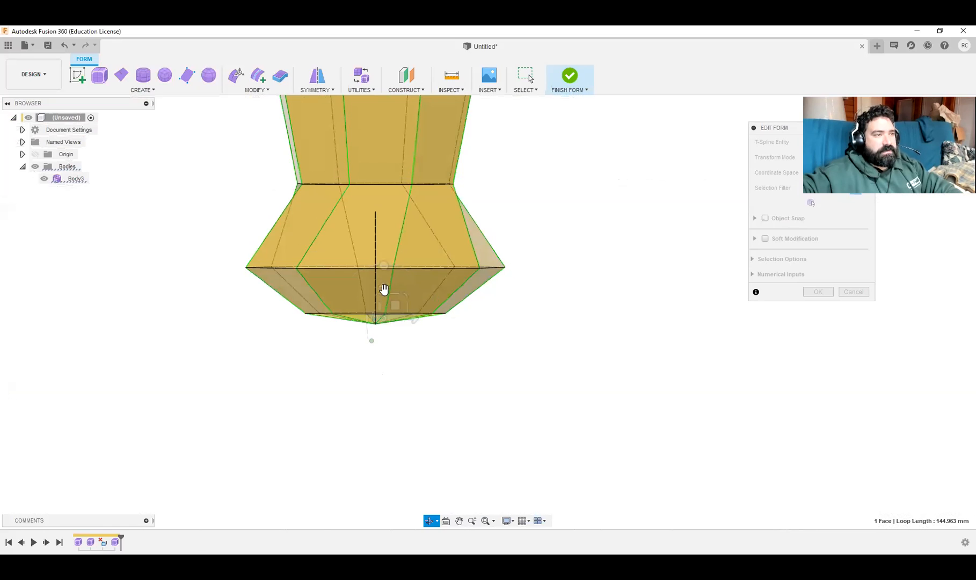
pyautogui.moveTo(382, 285); pyautogui.dragTo(383, 422)
pyautogui.keyDown('shift'); pyautogui.moveTo(593, 417); pyautogui.dragTo(544, 409, button='middle'); pyautogui.keyUp('shift')
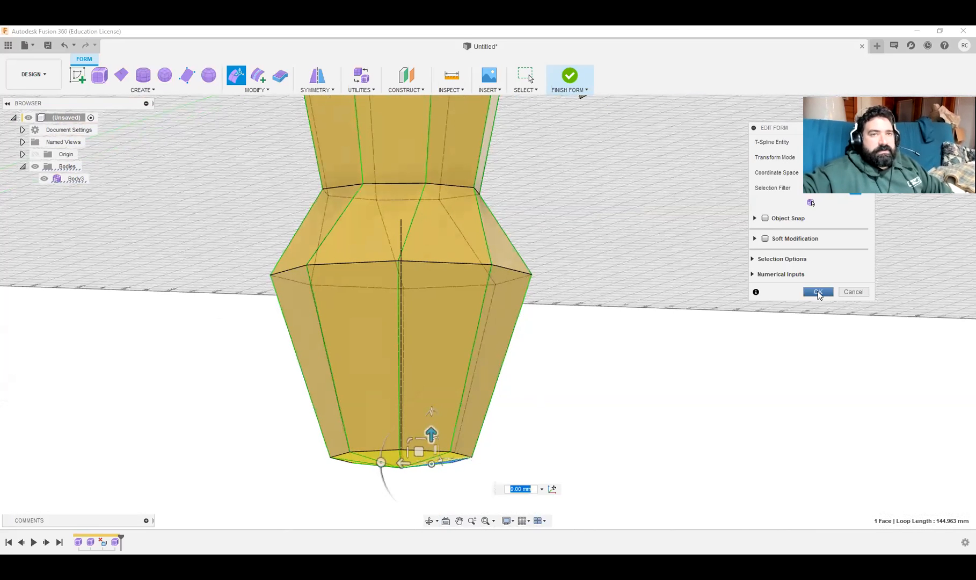
pyautogui.click(818, 292)
# Step: Switch the whole body back to Smooth display with the Display Mode utility
pyautogui.scroll(-5, 629, 360)
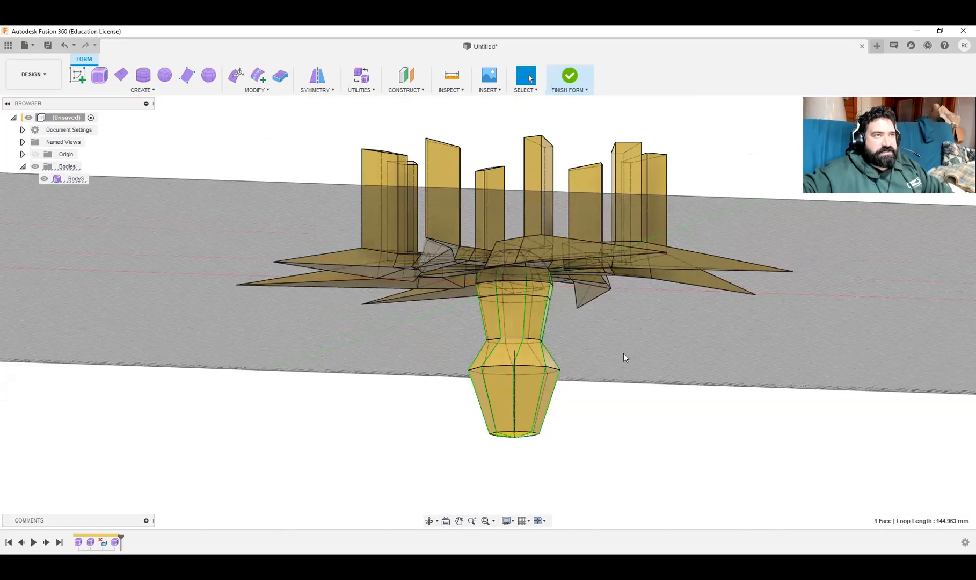
pyautogui.click(360, 75)
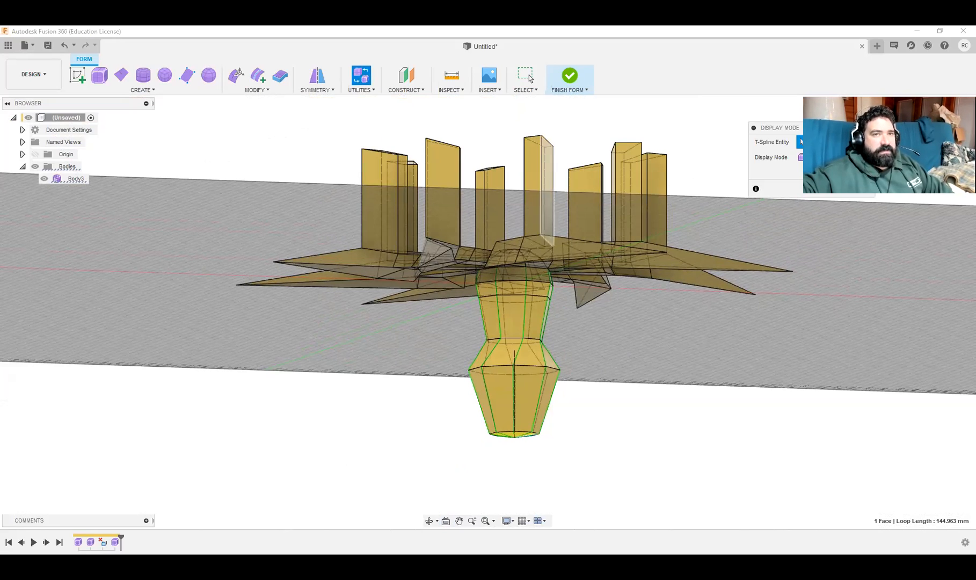
pyautogui.hotkey('alt', '3')
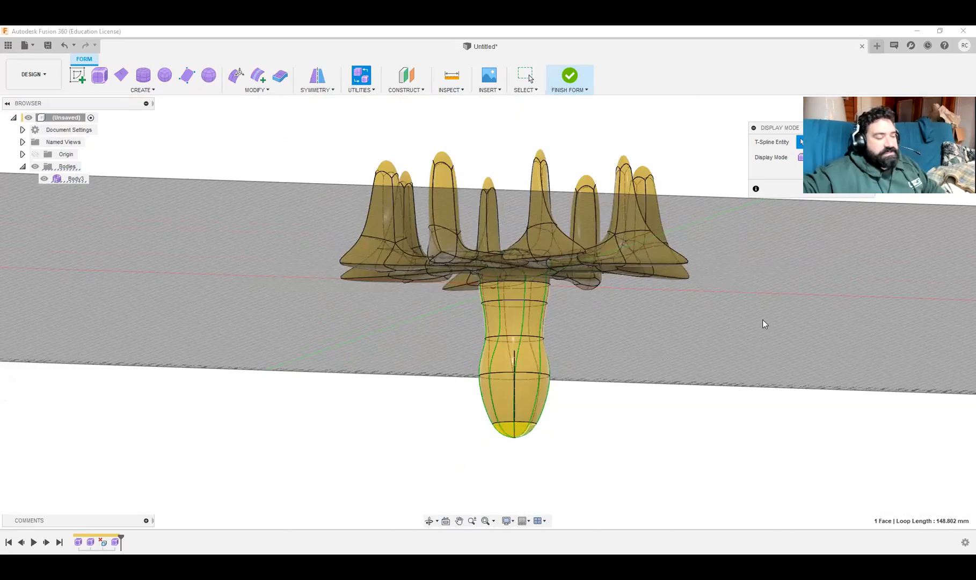
pyautogui.press('Escape')
pyautogui.moveTo(743, 333)
pyautogui.keyDown('shift'); pyautogui.mouseDown(button='middle')
pyautogui.moveTo(718, 338)
pyautogui.moveTo(734, 338)
pyautogui.mouseUp(button='middle'); pyautogui.keyUp('shift')
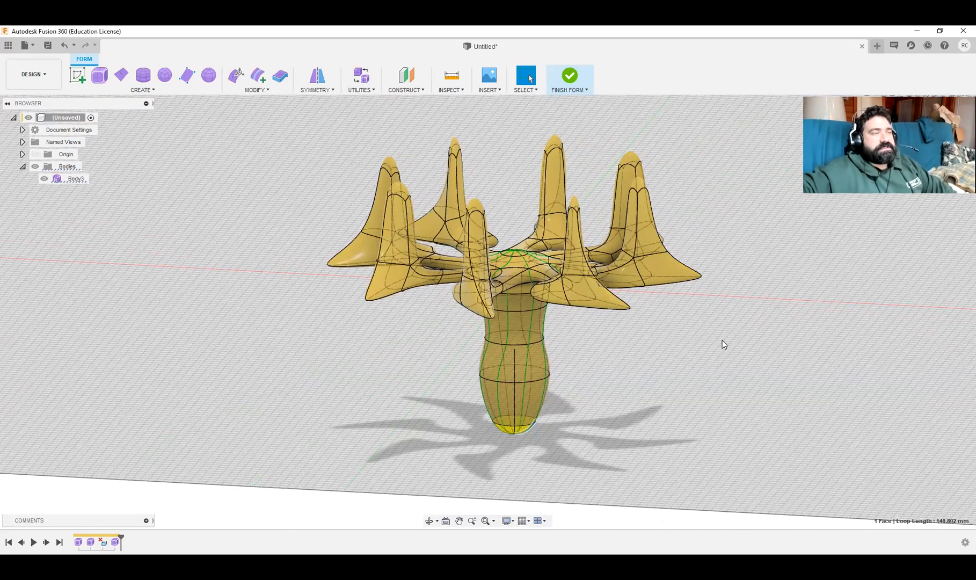
# Step: Finish the form, choosing to continue instead of returning to repair the T-spline body
pyautogui.click(247, 92)
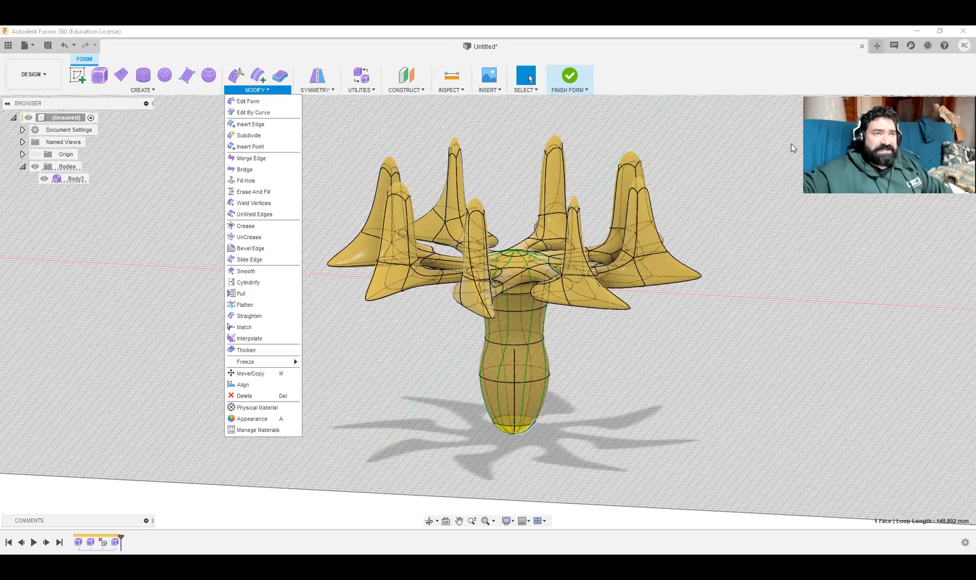
pyautogui.click(566, 83)
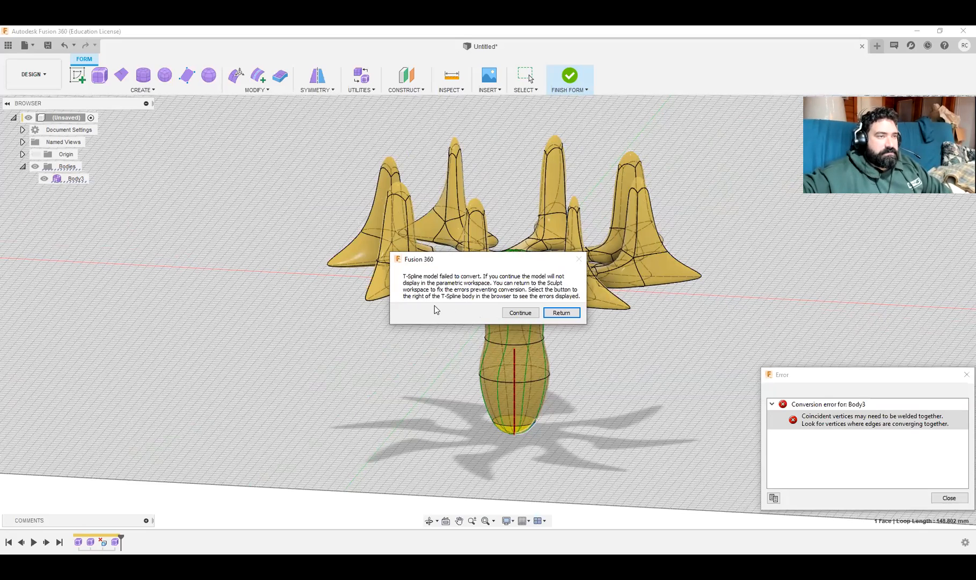
pyautogui.click(512, 313)
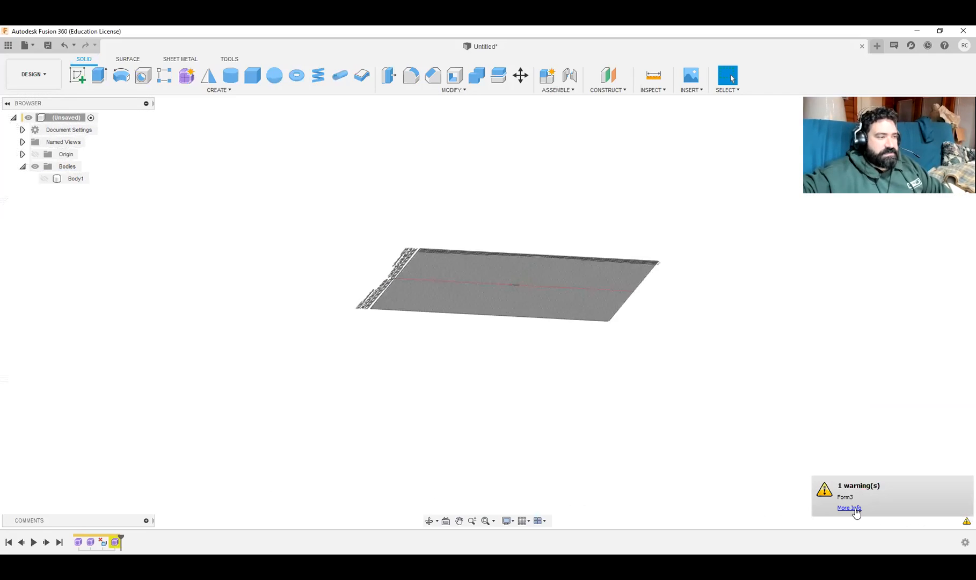
# Step: Review the warning details of the last form feature in the design history
pyautogui.moveTo(595, 352); pyautogui.dragTo(578, 320, button='middle')
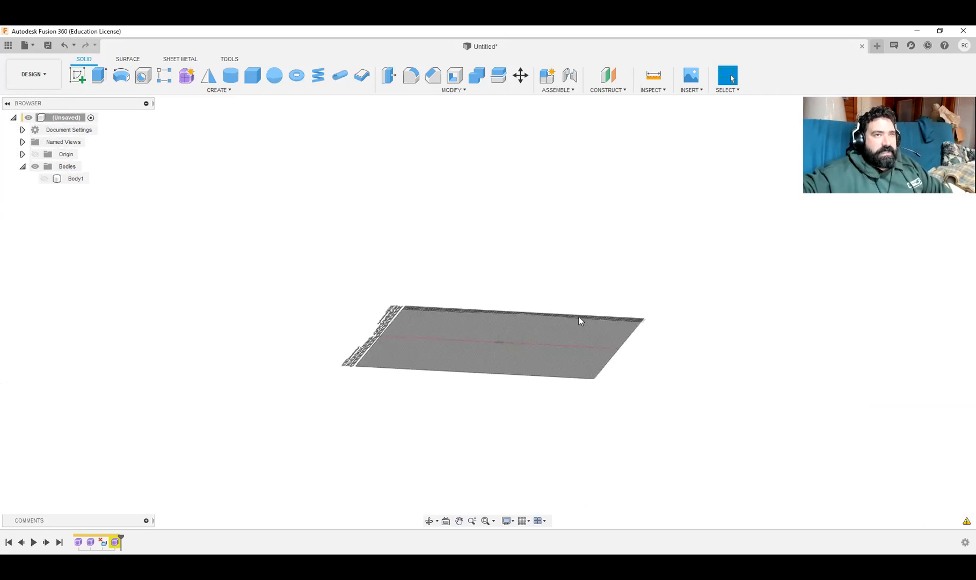
pyautogui.rightClick(115, 542)
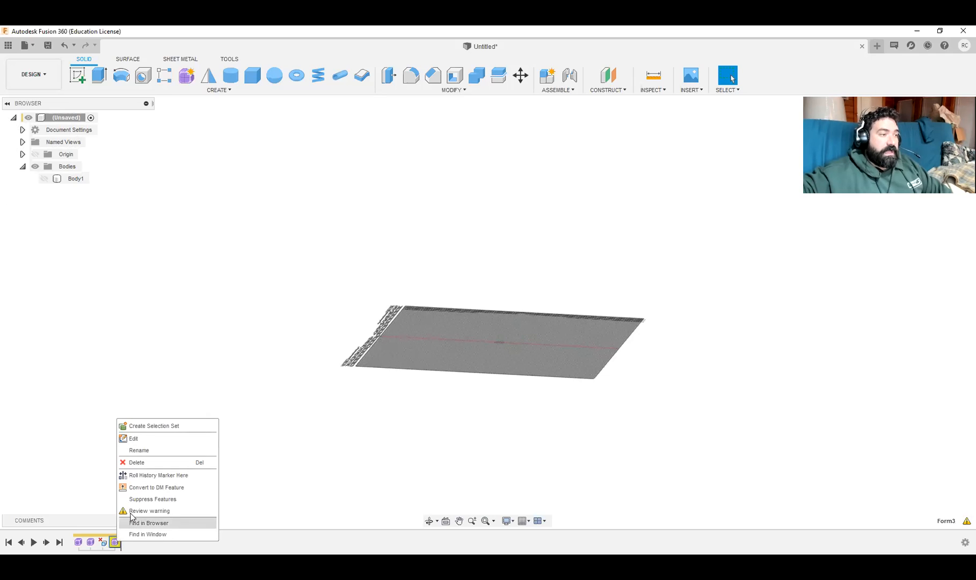
pyautogui.click(135, 511)
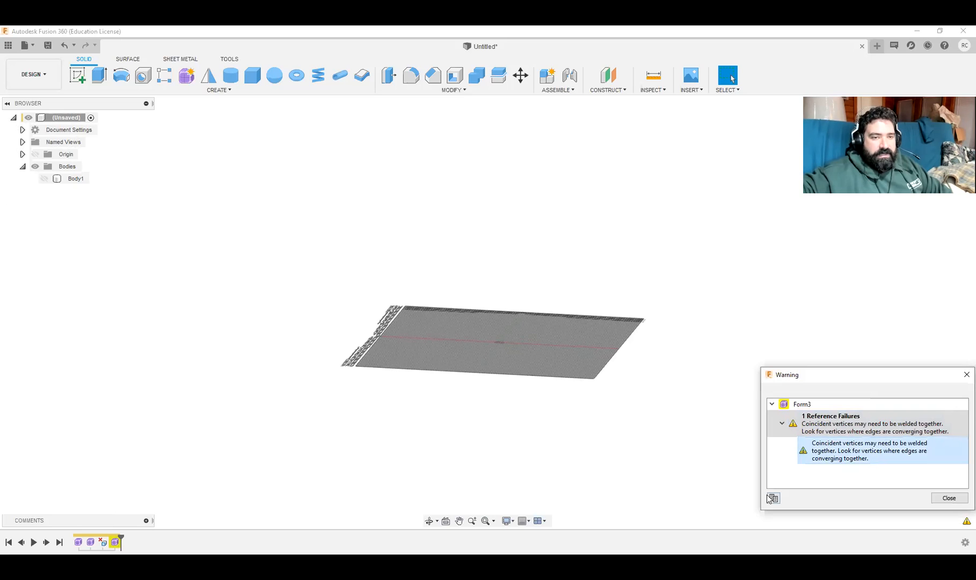
pyautogui.click(954, 499)
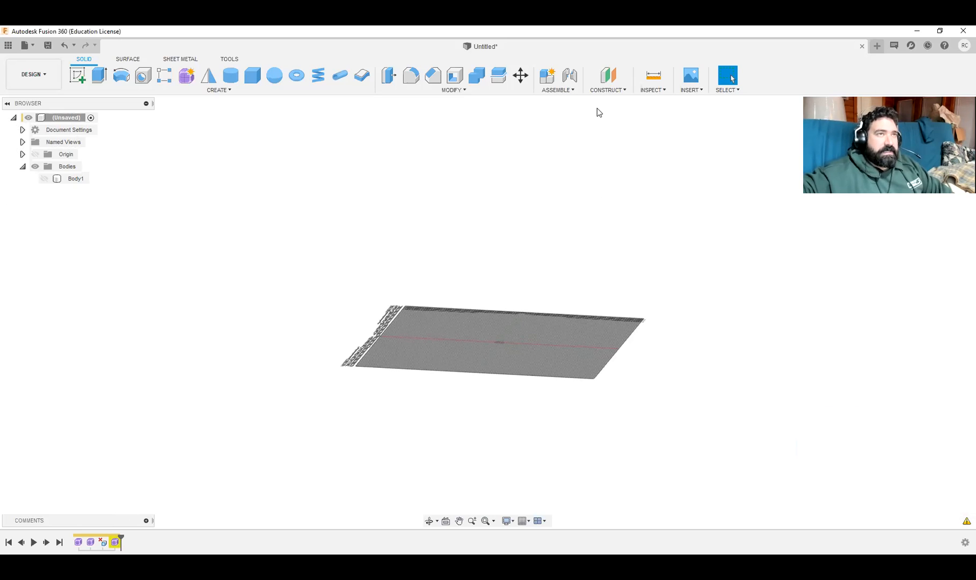
# Step: Close the untitled design without saving and open Spoon Example v1 from the project's 06 Surface Modeling & Form Edit folder
pyautogui.click(862, 47)
pyautogui.click(568, 247)
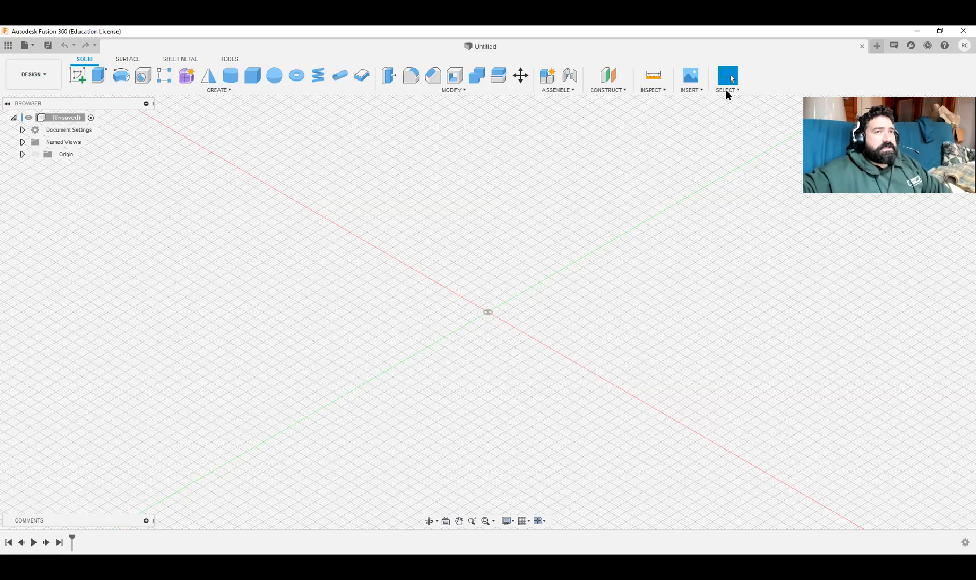
pyautogui.click(8, 47)
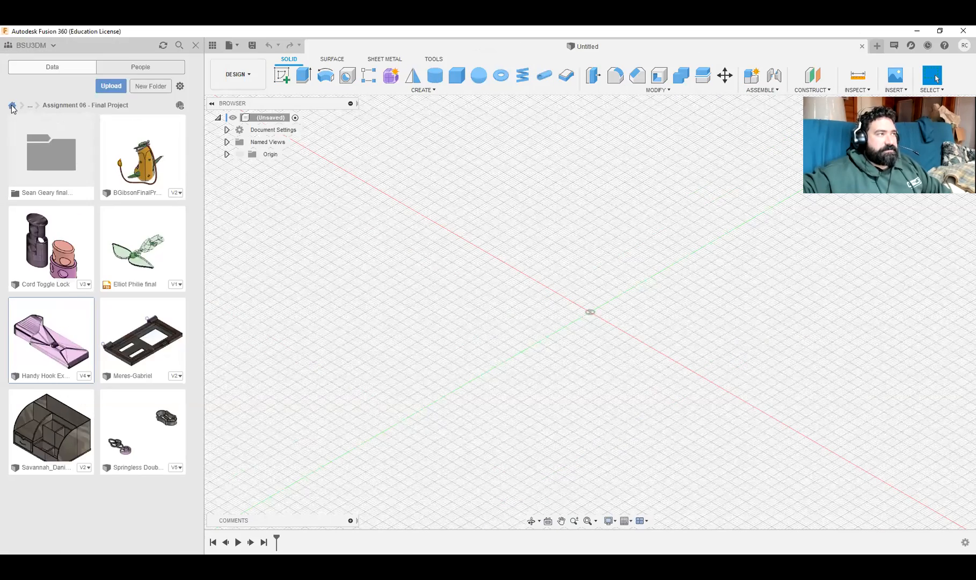
pyautogui.click(11, 107)
pyautogui.click(51, 177)
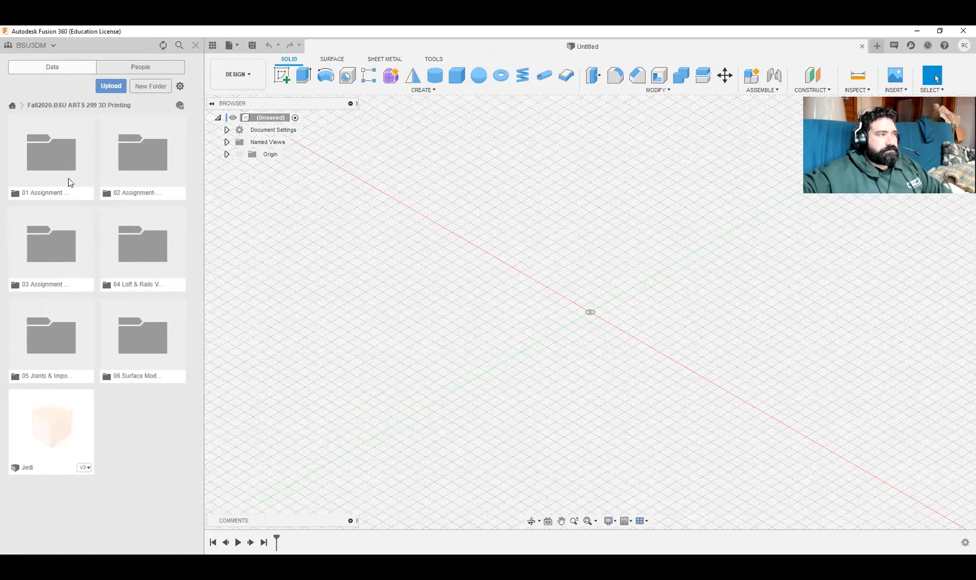
pyautogui.doubleClick(153, 358)
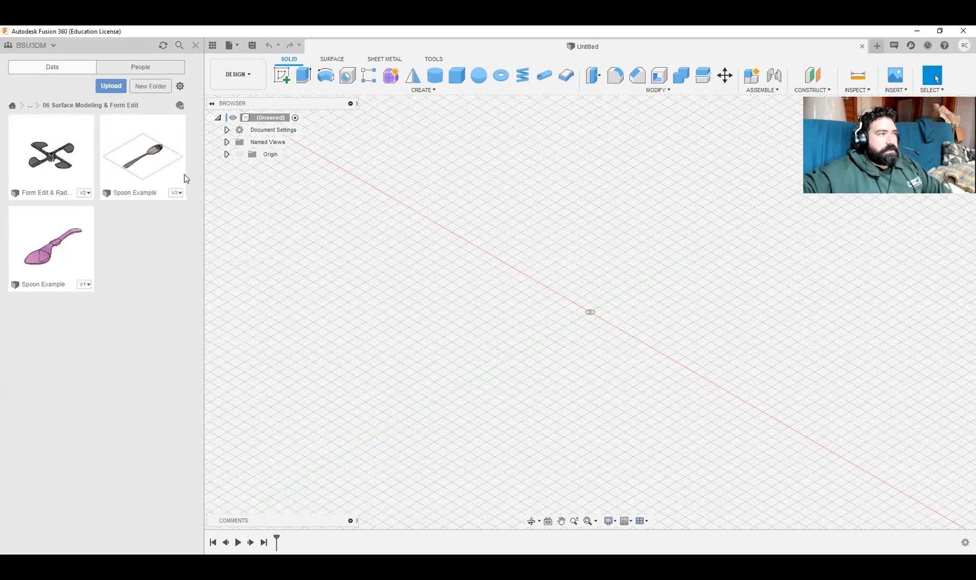
pyautogui.doubleClick(84, 247)
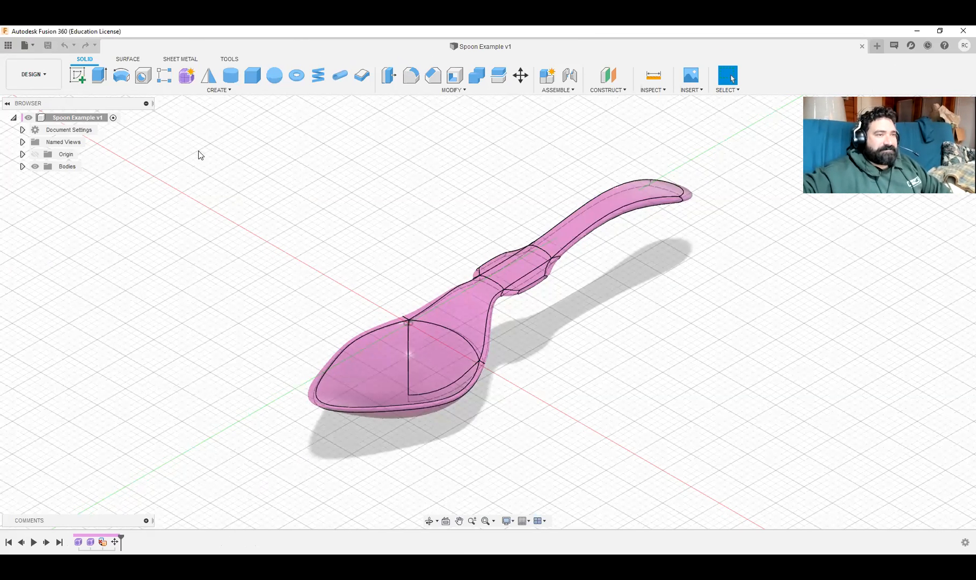
pyautogui.moveTo(653, 346)
pyautogui.keyDown('shift'); pyautogui.mouseDown(button='middle')
pyautogui.moveTo(593, 361)
pyautogui.moveTo(640, 347)
pyautogui.mouseUp(button='middle'); pyautogui.keyUp('shift')
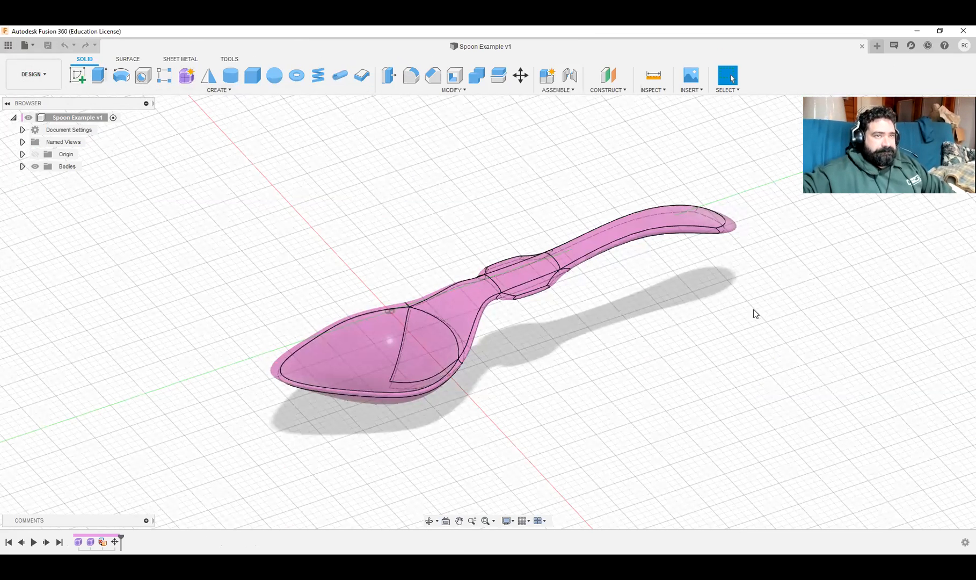
# Step: Create a new design and save it as "Spoon class walkthrough" in the 06 Surface Modeling & Form Edit folder
pyautogui.click(878, 46)
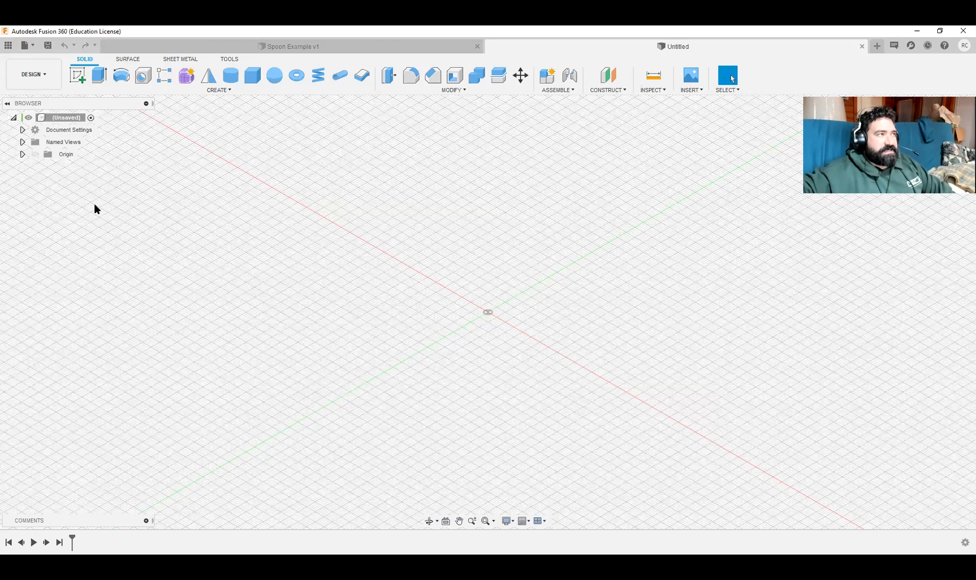
pyautogui.click(48, 48)
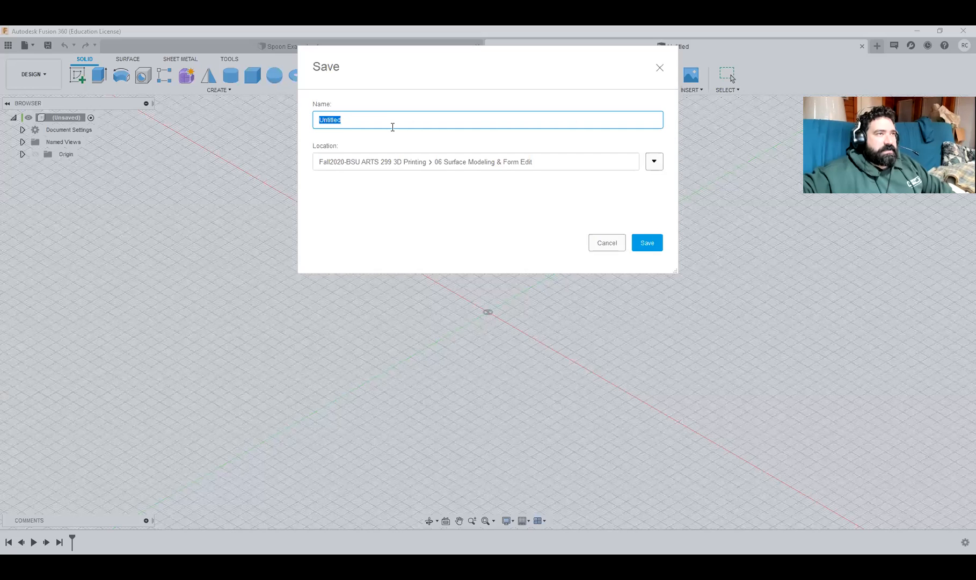
pyautogui.write('S')
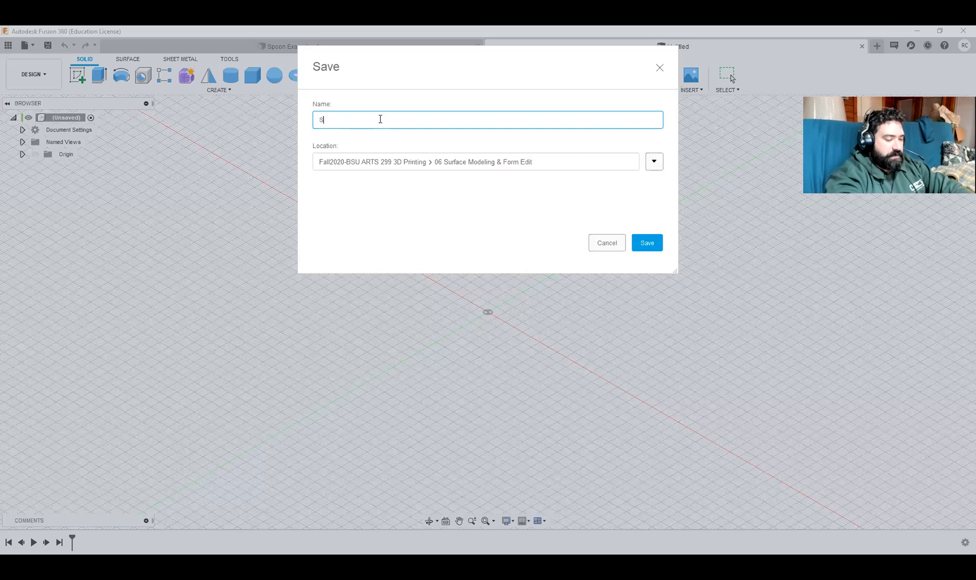
pyautogui.write('poon cla')
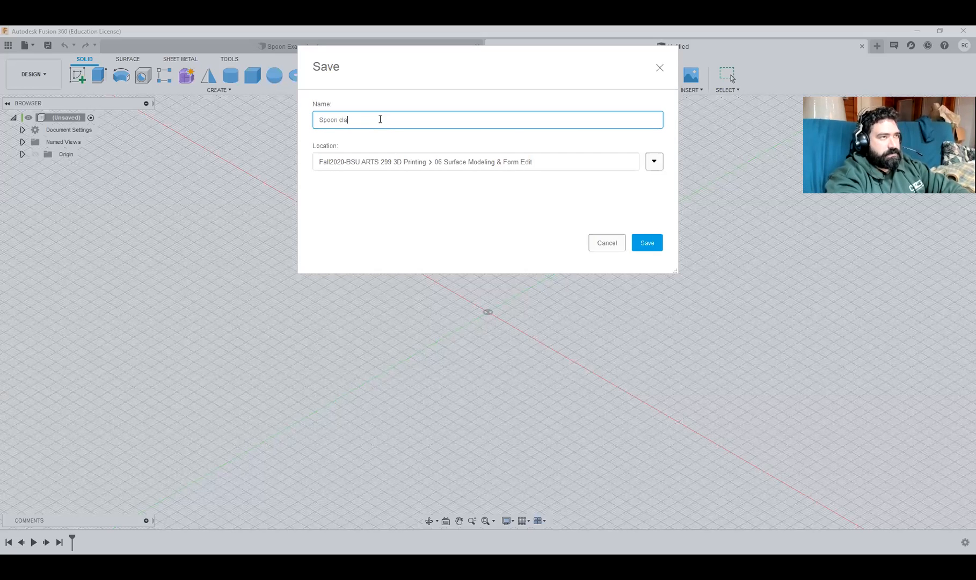
pyautogui.write('ss walkthrough')
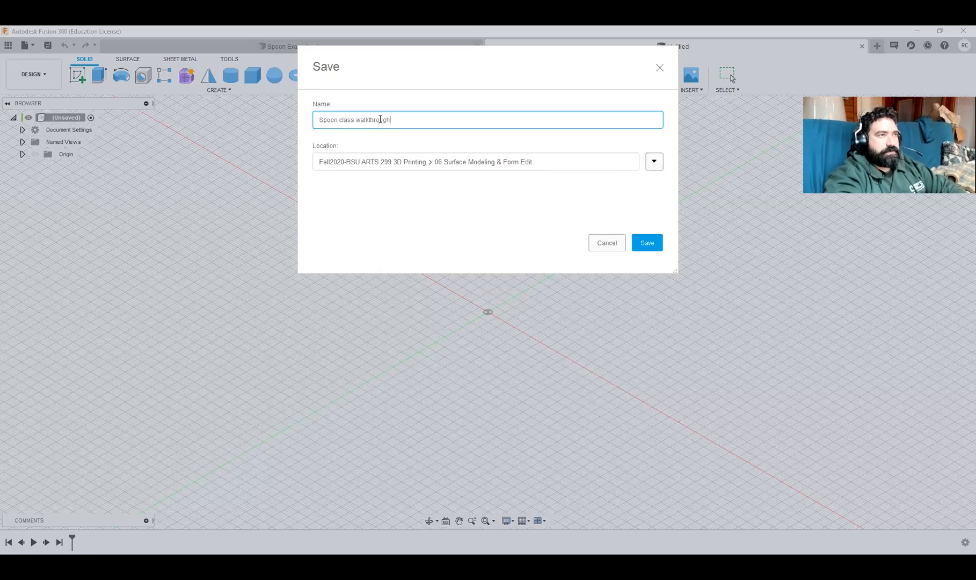
pyautogui.press('Return')
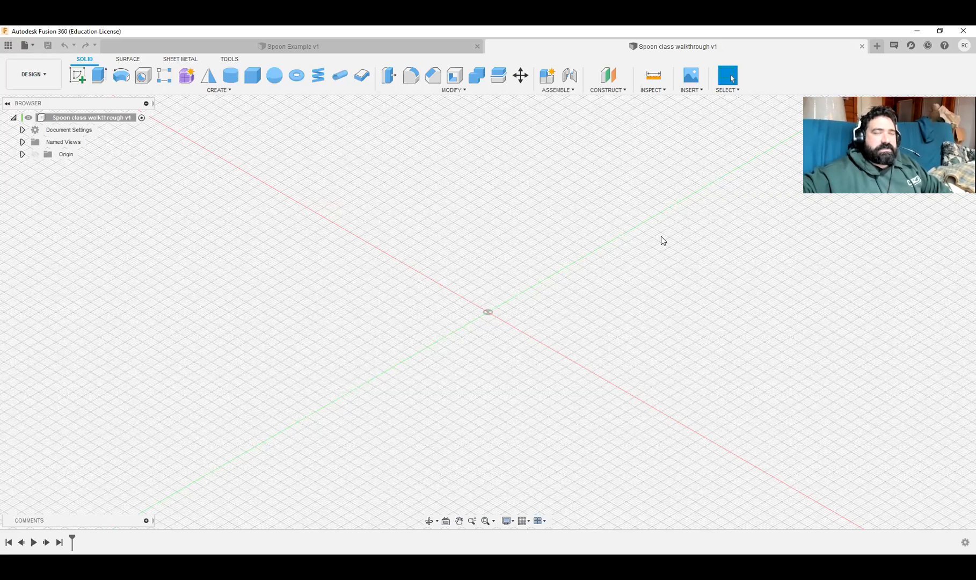
pyautogui.click(690, 85)
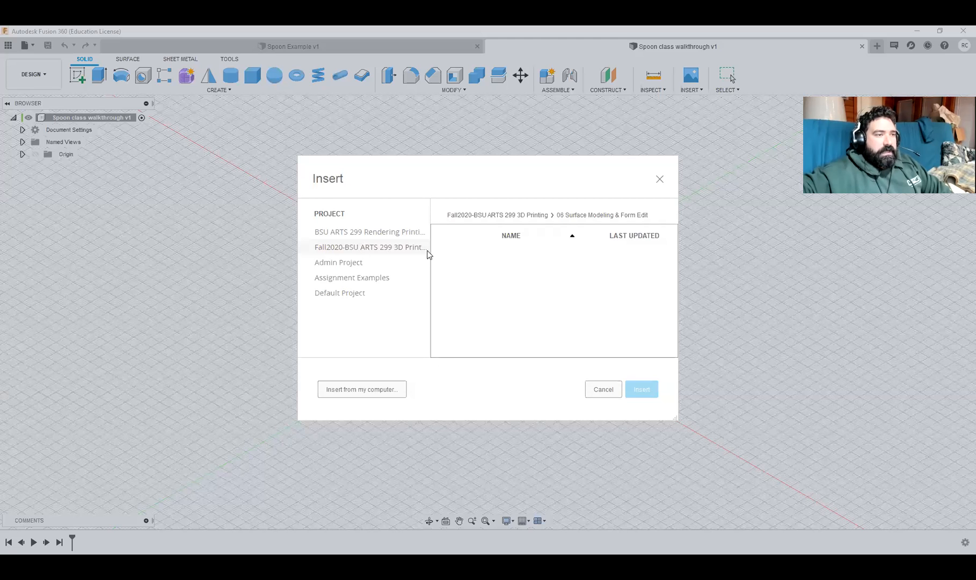
pyautogui.click(338, 392)
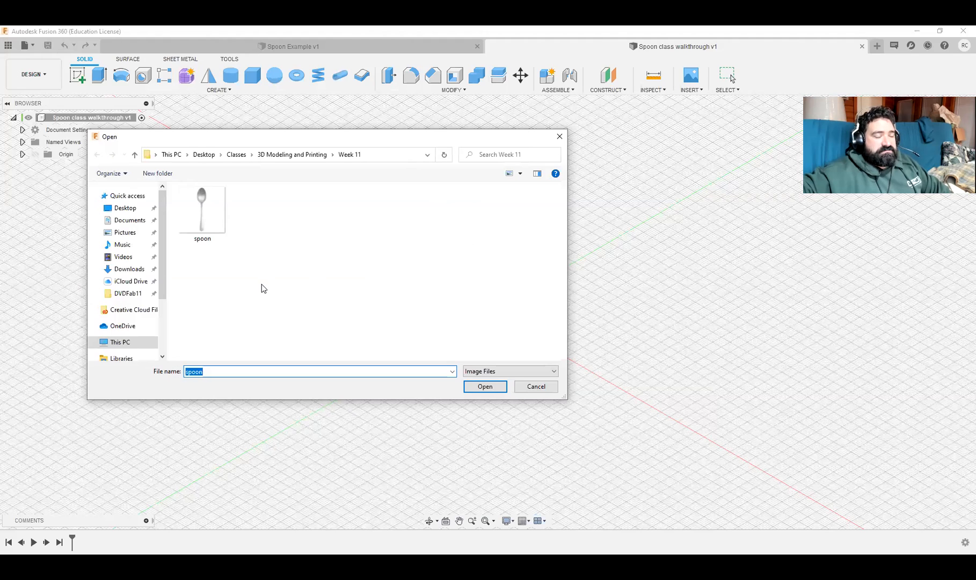
pyautogui.click(196, 211)
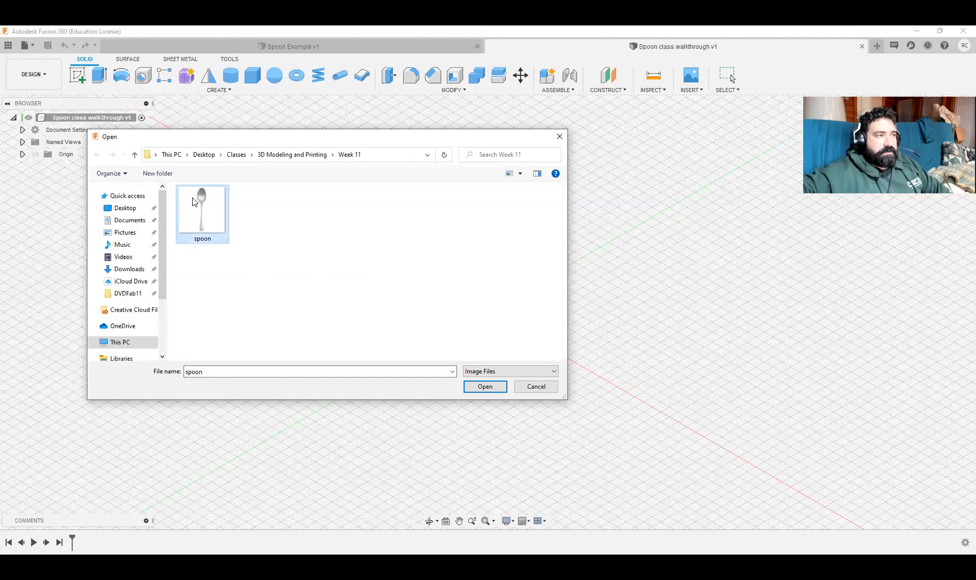
pyautogui.click(485, 386)
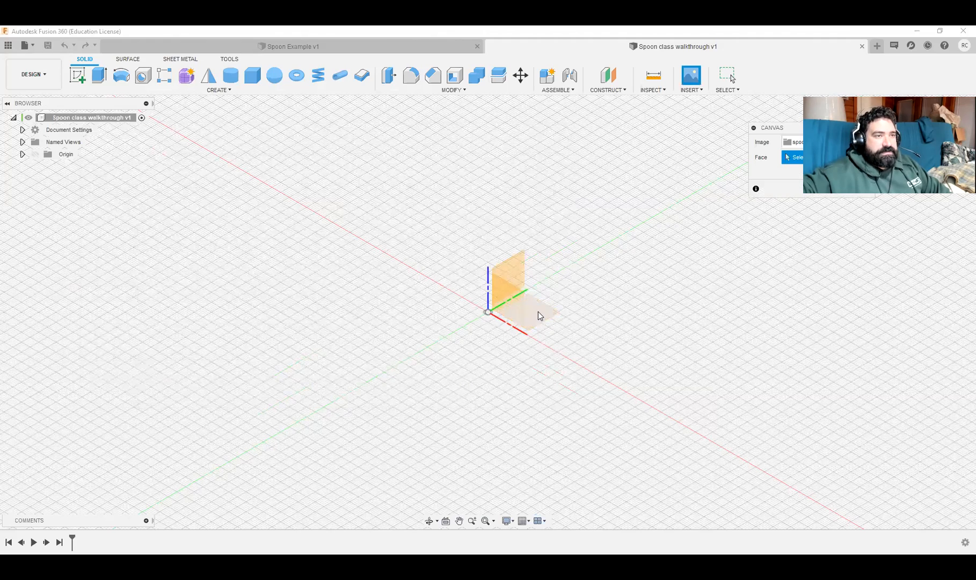
pyautogui.click(538, 315)
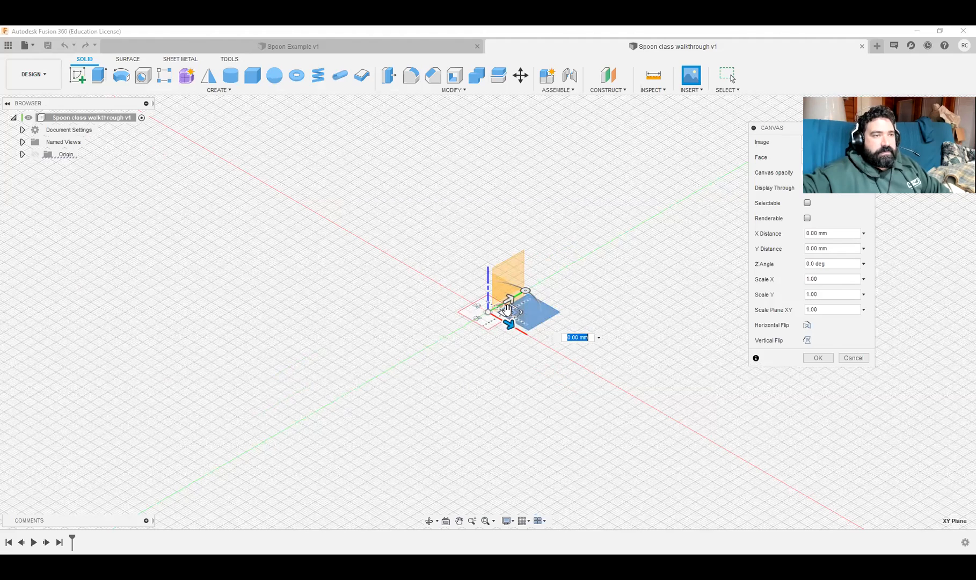
pyautogui.moveTo(506, 310); pyautogui.dragTo(731, 335)
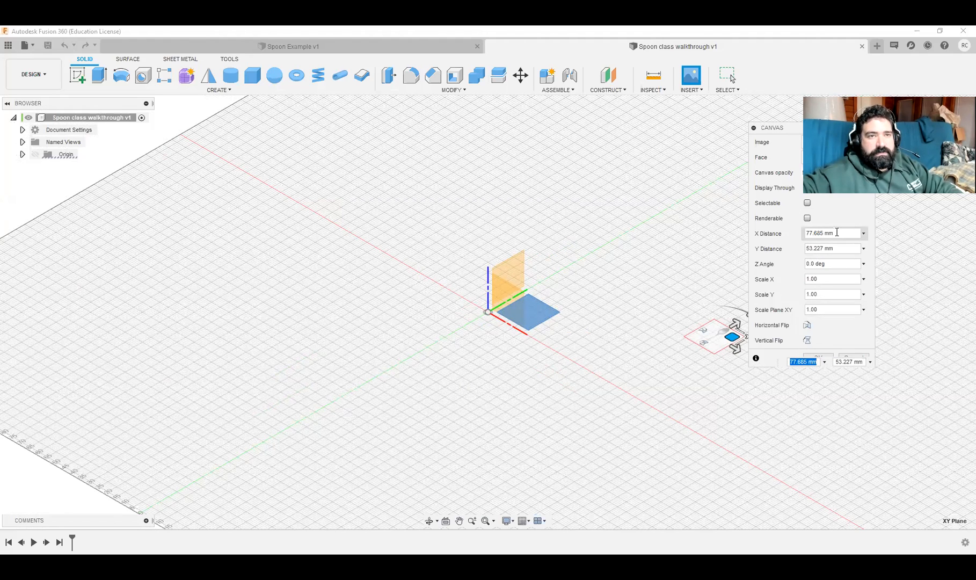
pyautogui.click(752, 235)
pyautogui.write('0')
pyautogui.press('Tab')
pyautogui.write('0')
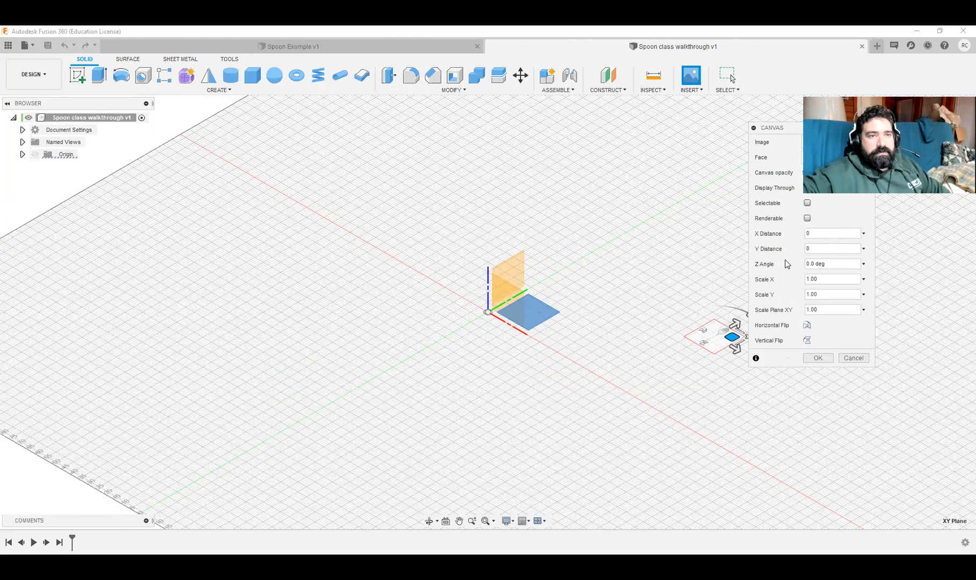
pyautogui.click(815, 279)
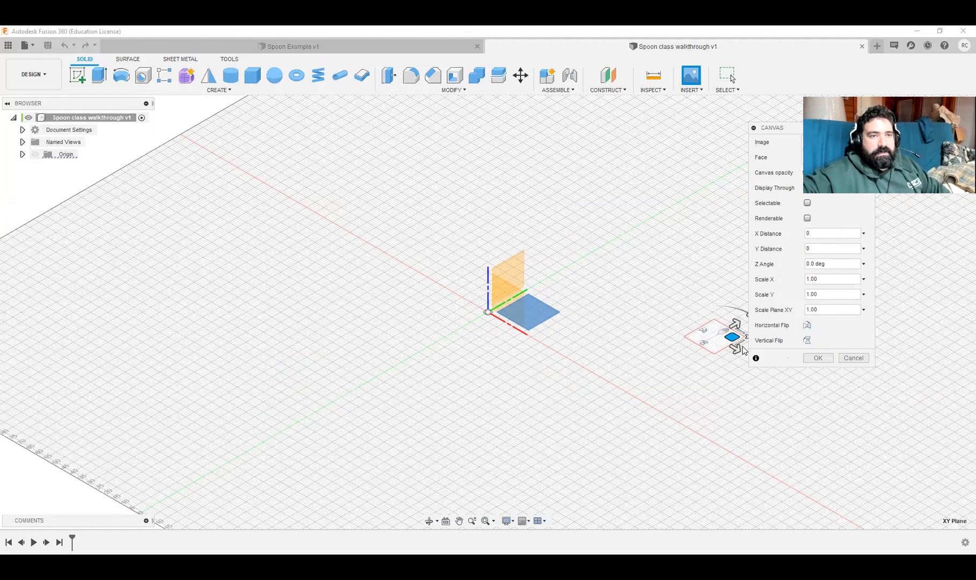
pyautogui.moveTo(741, 337); pyautogui.dragTo(644, 346, button='middle')
pyautogui.scroll(1, 641, 345)
pyautogui.moveTo(636, 345); pyautogui.dragTo(359, 316)
pyautogui.scroll(4, 321, 312)
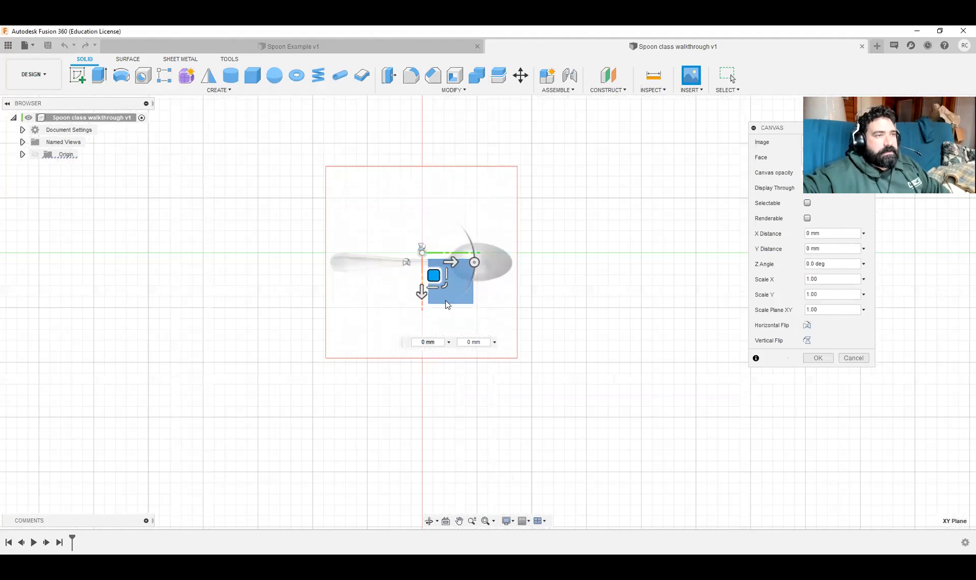
pyautogui.moveTo(434, 265); pyautogui.dragTo(433, 264)
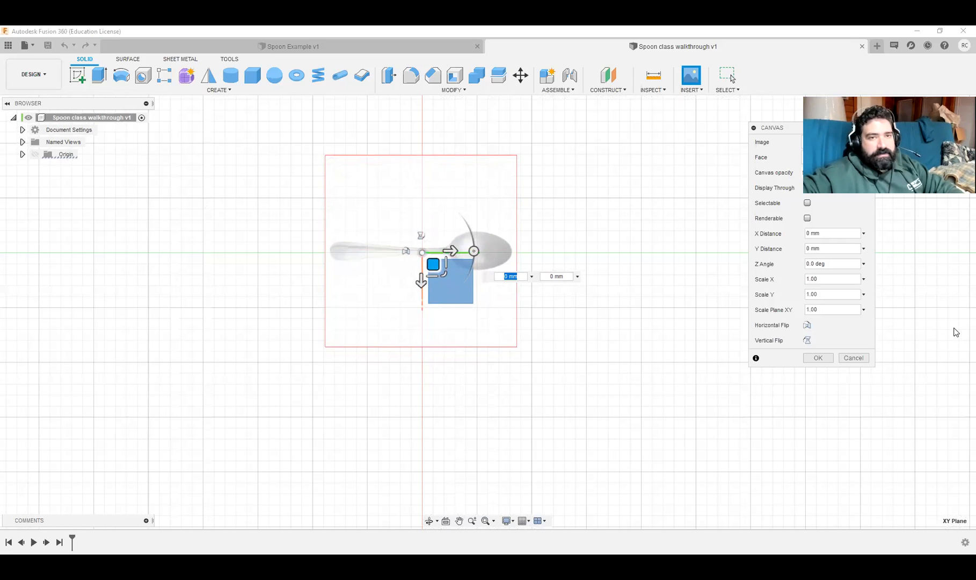
pyautogui.click(851, 358)
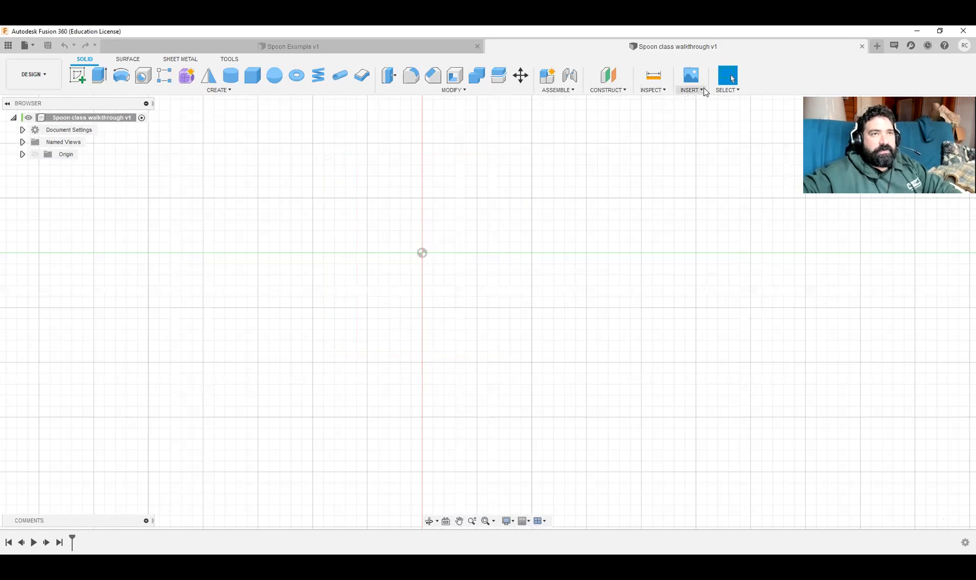
# Step: Insert the local spoon image as a canvas on the XY plane, centred on the origin and scaled uniformly to about 2.937
pyautogui.click(692, 78)
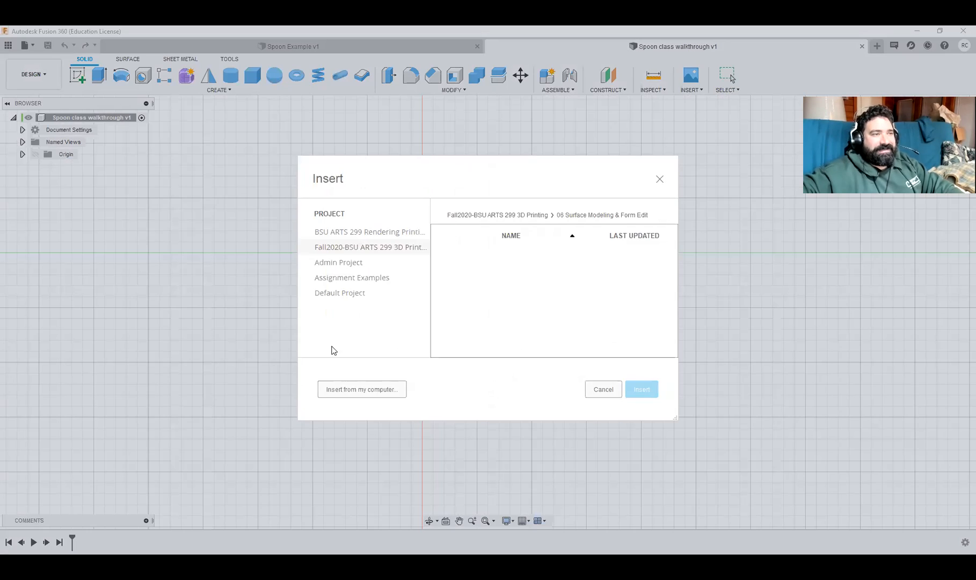
pyautogui.click(329, 389)
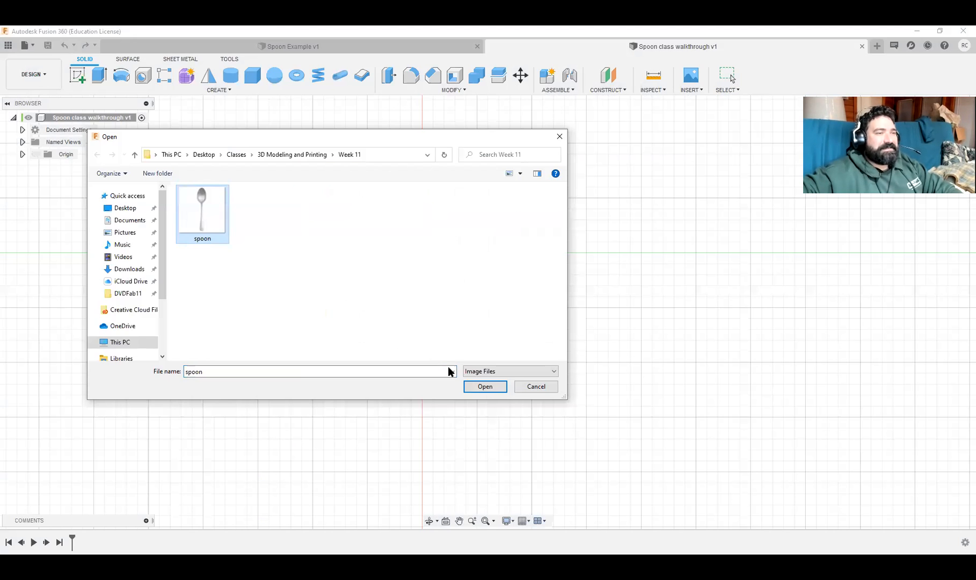
pyautogui.click(484, 386)
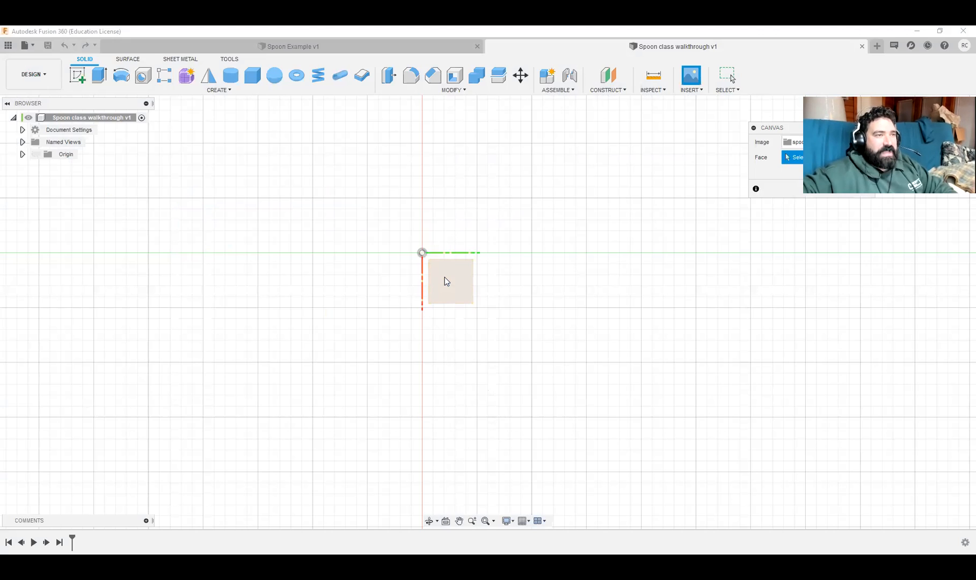
pyautogui.click(444, 277)
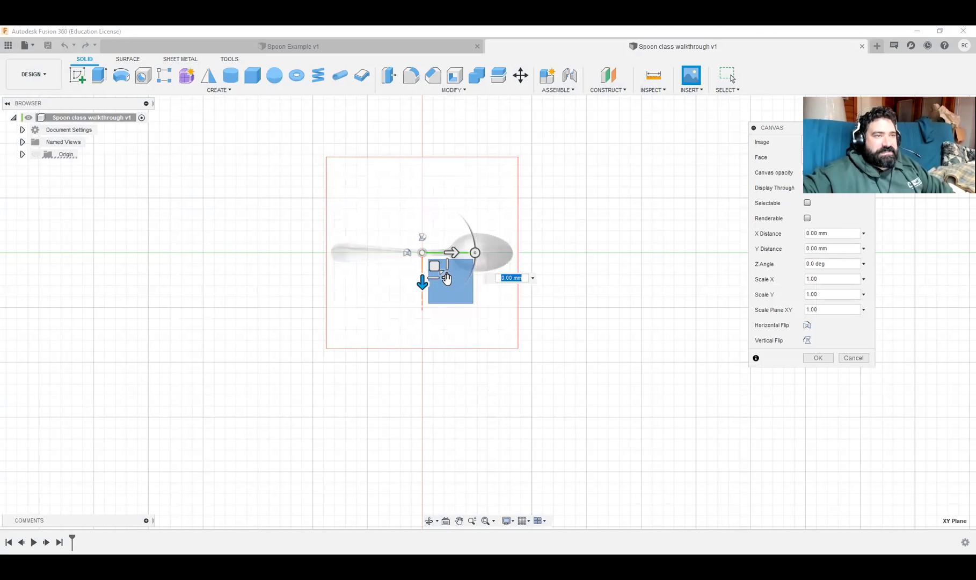
pyautogui.moveTo(446, 277); pyautogui.dragTo(477, 315)
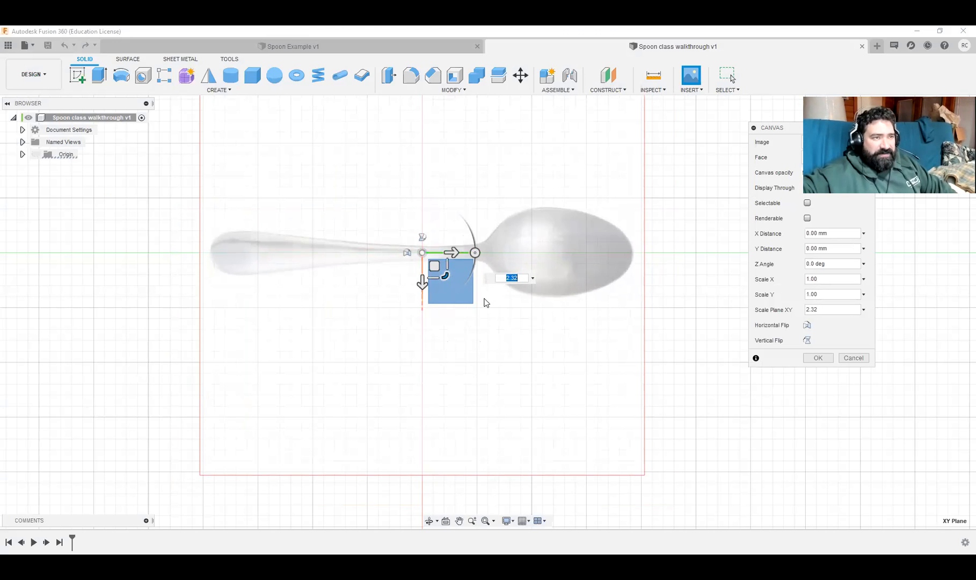
pyautogui.moveTo(446, 276); pyautogui.dragTo(446, 284)
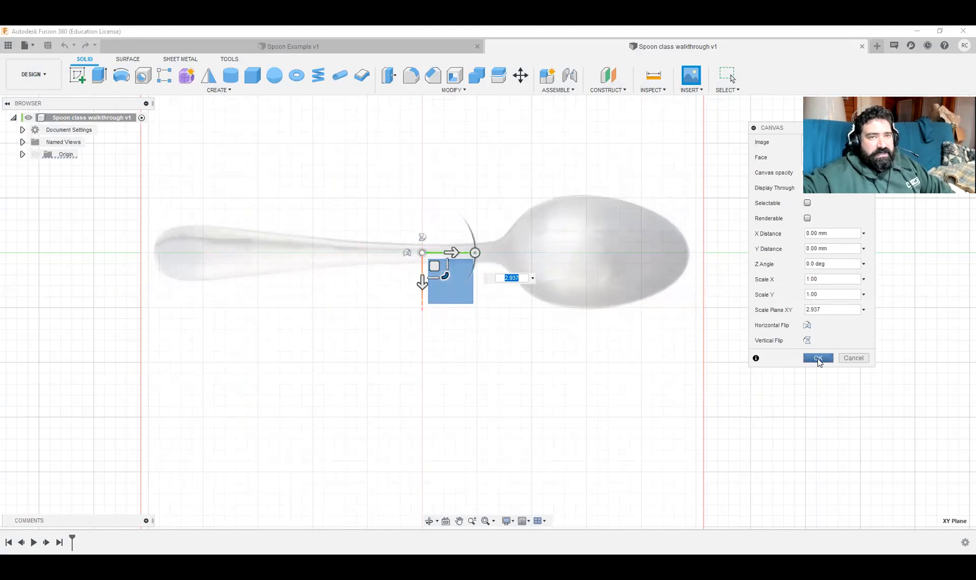
pyautogui.click(818, 358)
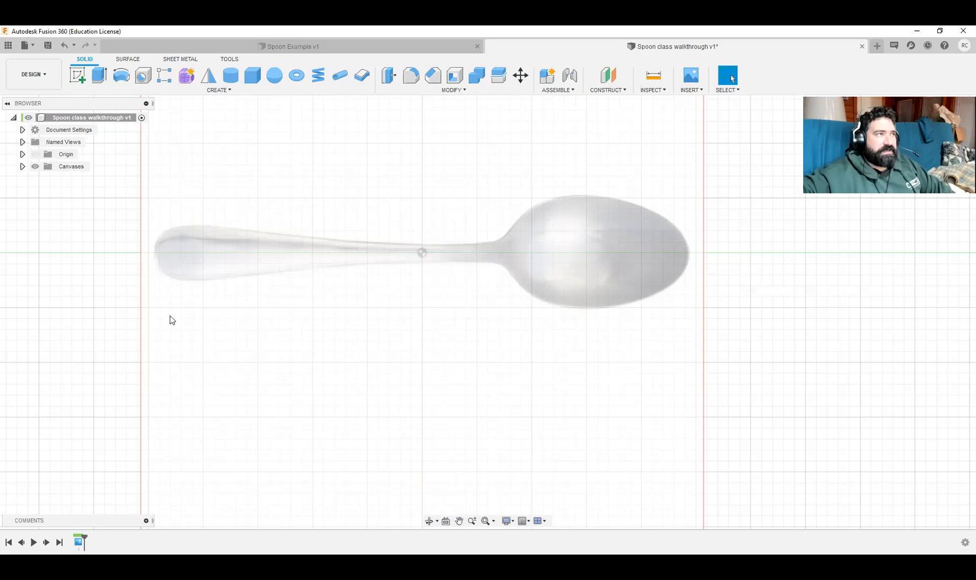
# Step: Sketch a 160 mm line on the XY plane along the spoon's long axis, starting beyond the handle end
pyautogui.click(74, 80)
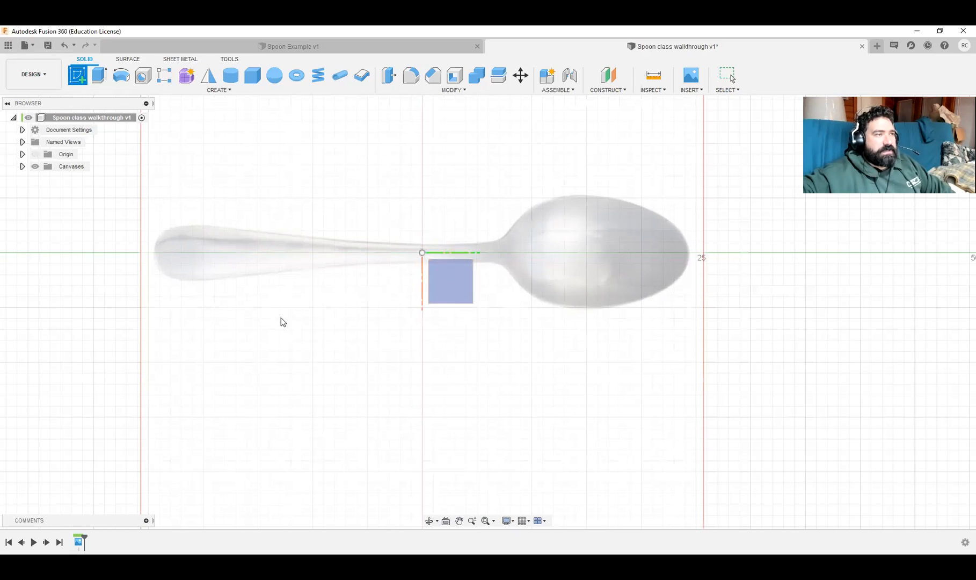
pyautogui.click(447, 295)
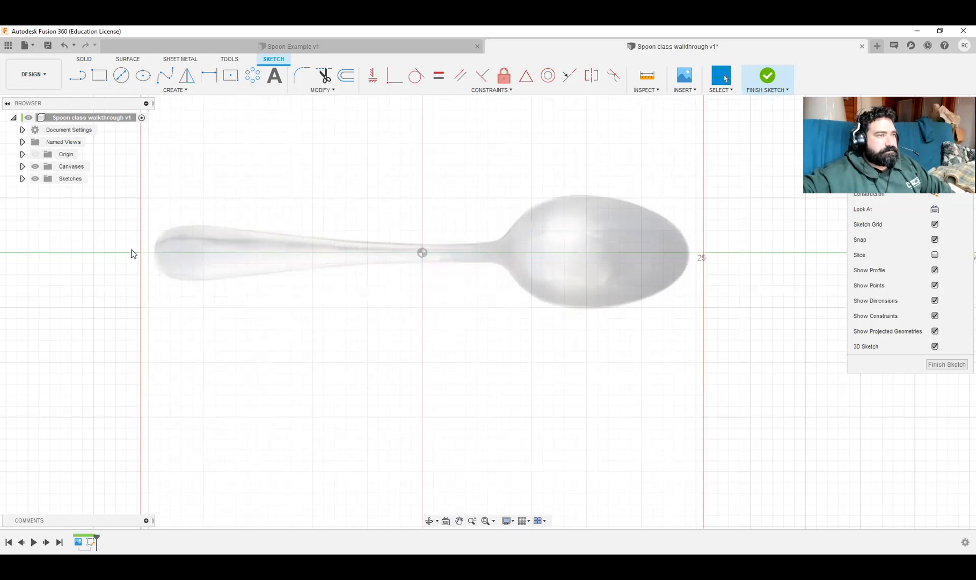
pyautogui.click(77, 75)
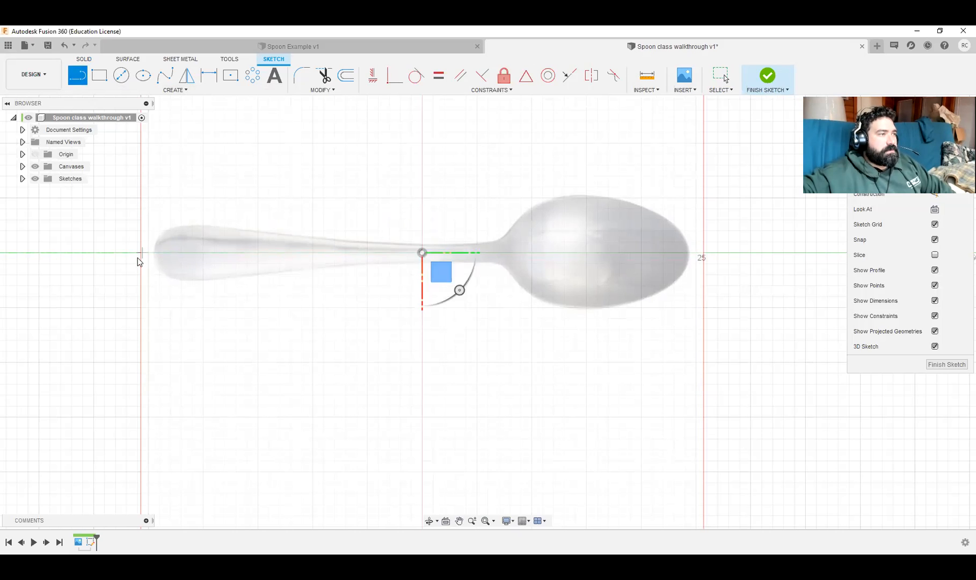
pyautogui.click(126, 252)
pyautogui.write('160')
pyautogui.press('Tab')
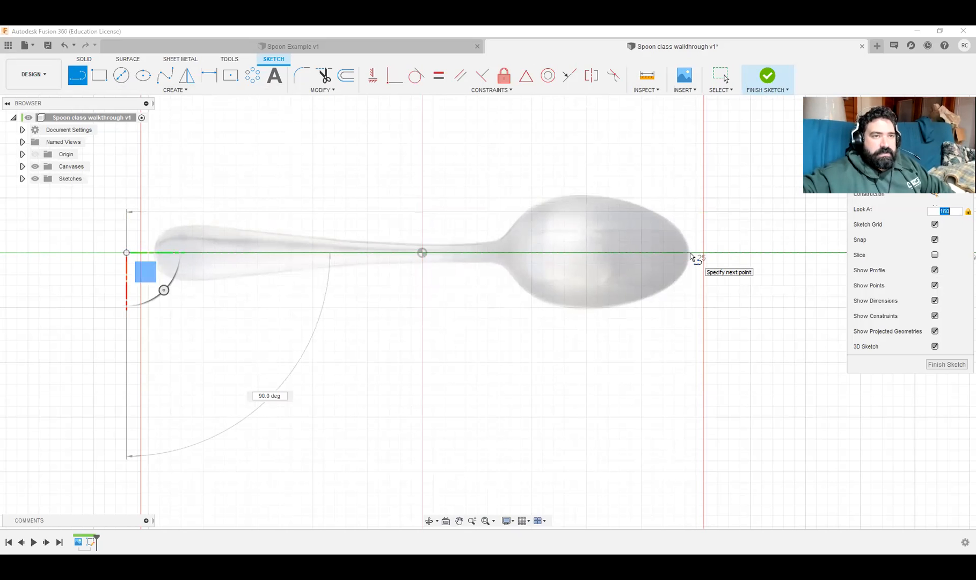
pyautogui.click(690, 256)
pyautogui.scroll(-3, 736, 374)
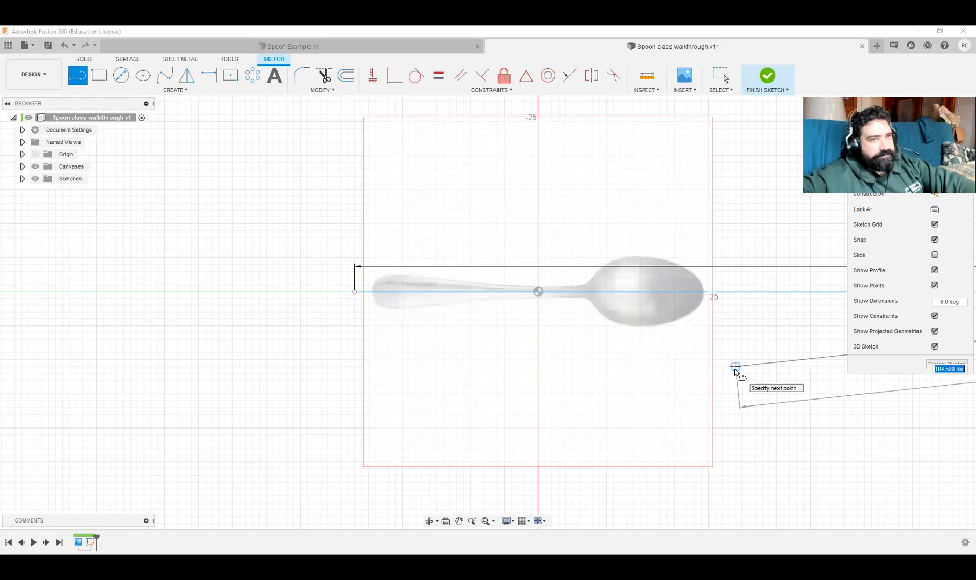
pyautogui.press('Escape')
pyautogui.scroll(-2, 736, 370)
pyautogui.moveTo(885, 308); pyautogui.dragTo(736, 292, button='middle')
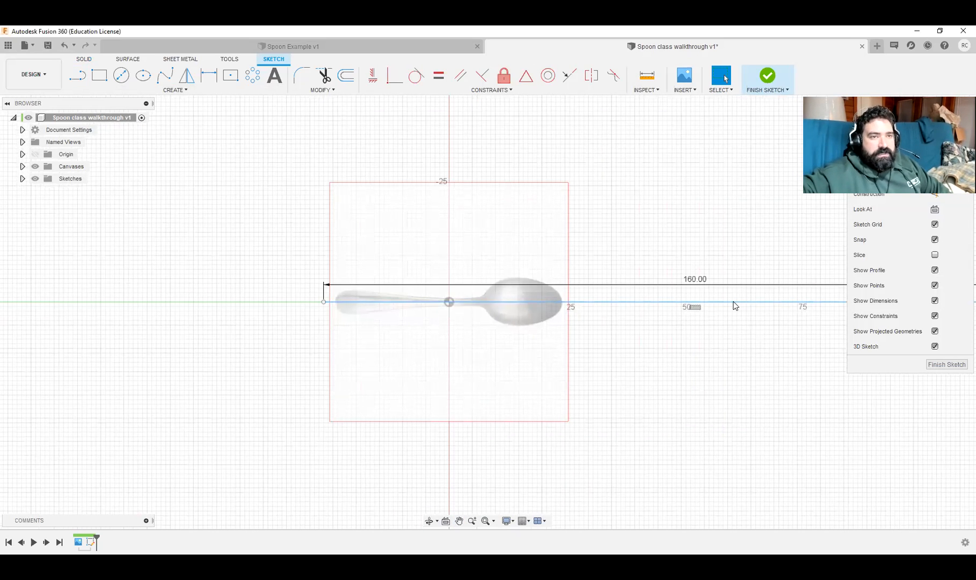
# Step: Move the 160 mm line by -53 mm along Y to centre it on the origin
pyautogui.moveTo(649, 299); pyautogui.dragTo(497, 301)
pyautogui.hotkey('ctrl', 'z')
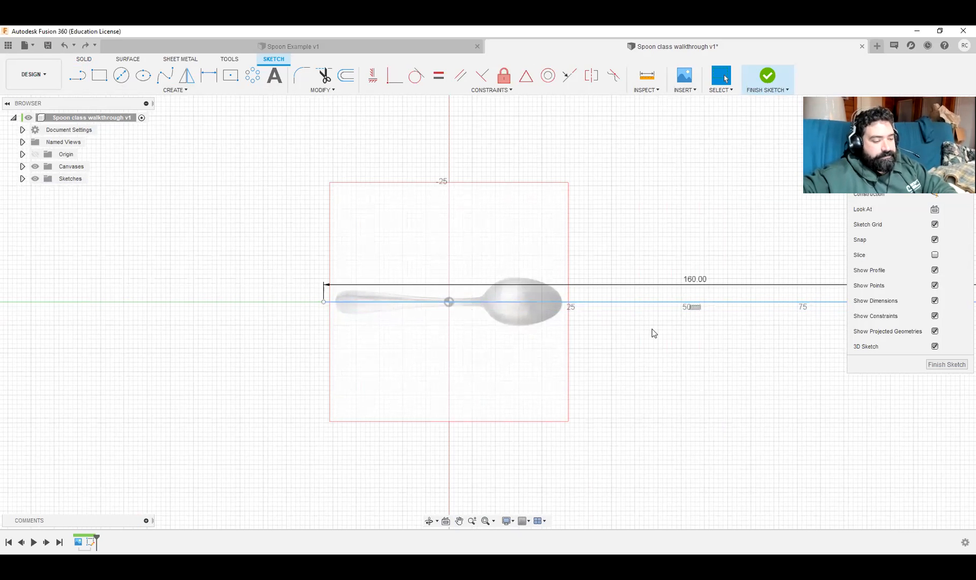
pyautogui.press('m')
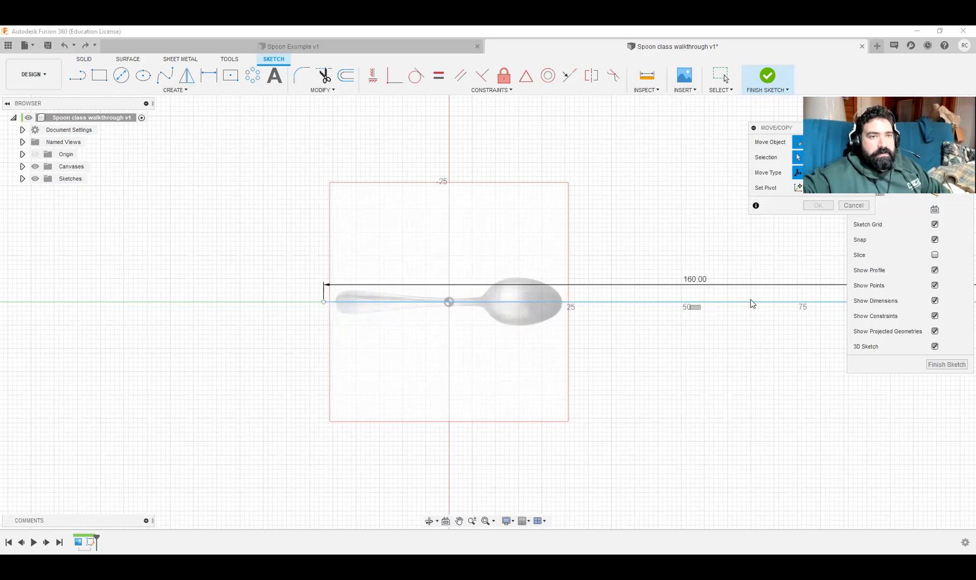
pyautogui.moveTo(899, 301); pyautogui.dragTo(789, 282, button='middle')
pyautogui.moveTo(749, 383); pyautogui.dragTo(631, 373, button='middle')
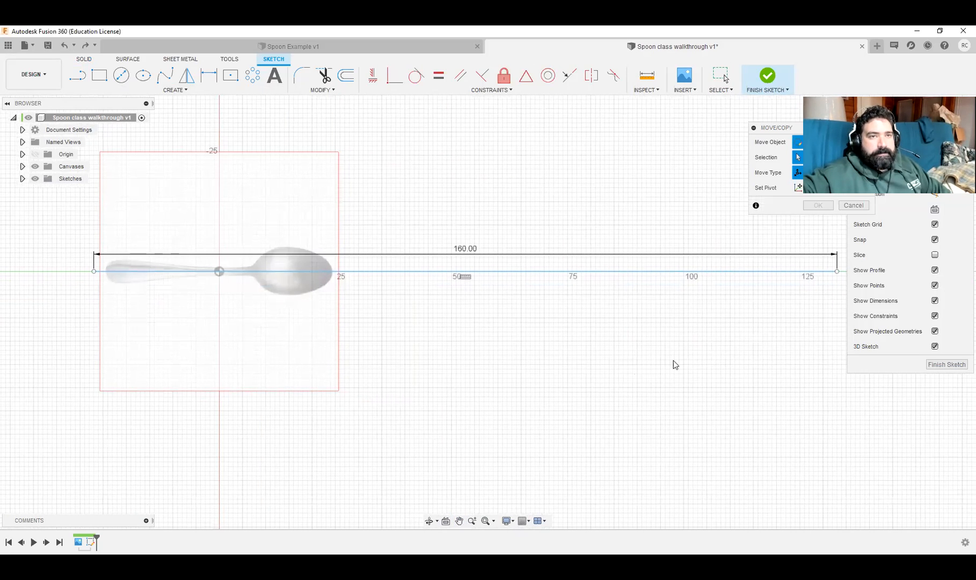
pyautogui.scroll(-2, 673, 364)
pyautogui.click(545, 294)
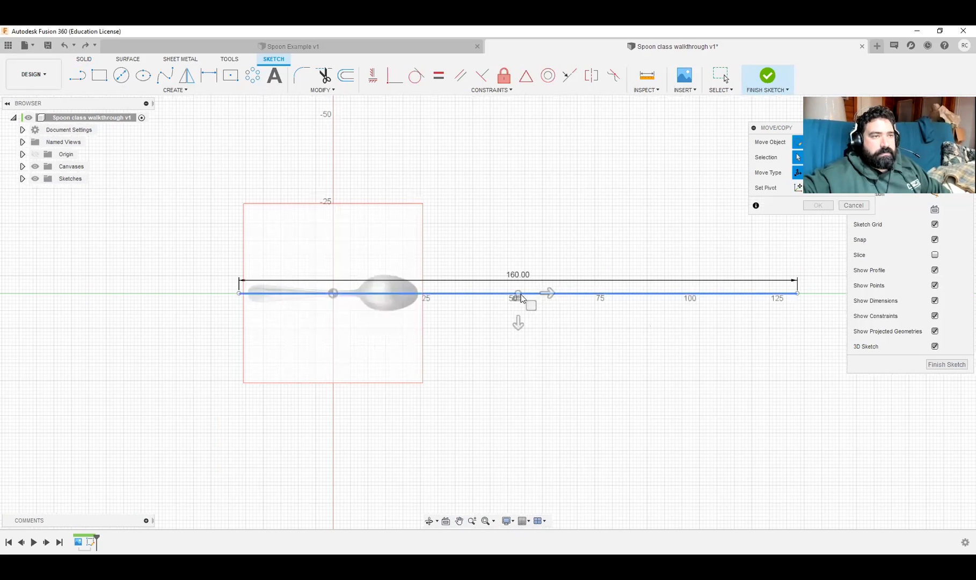
pyautogui.click(520, 294)
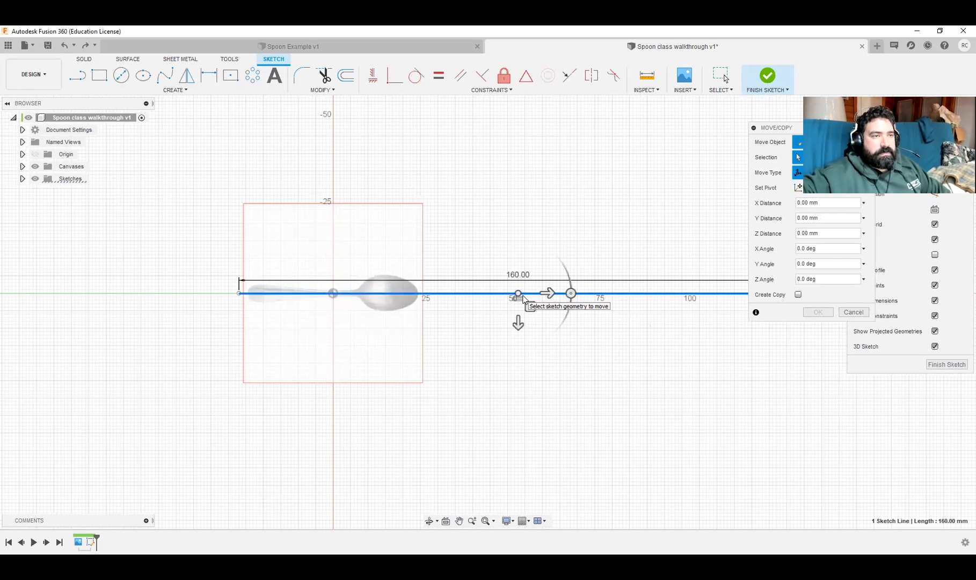
pyautogui.moveTo(551, 291)
pyautogui.mouseDown()
pyautogui.moveTo(353, 288)
pyautogui.moveTo(366, 290)
pyautogui.mouseUp()
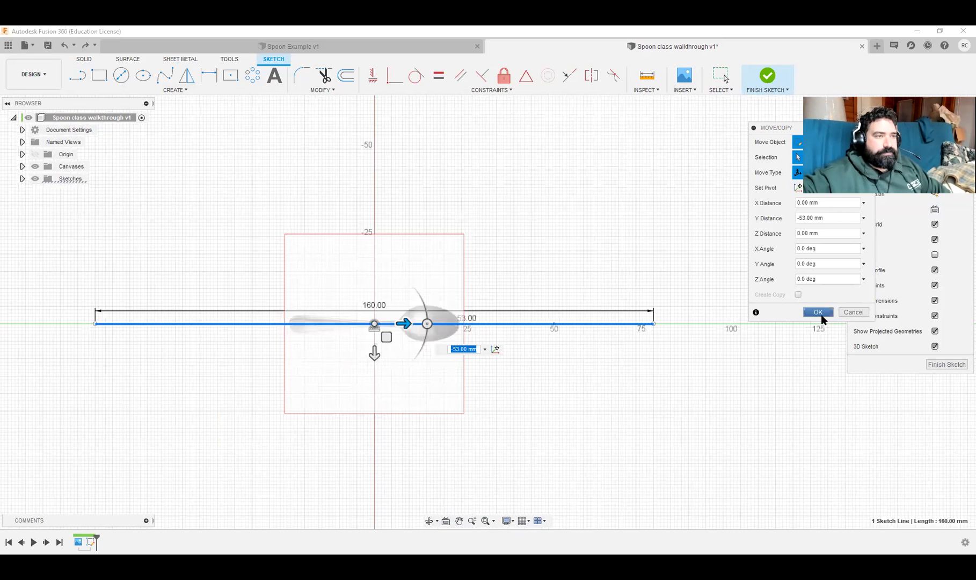
pyautogui.click(818, 312)
# Step: Edit the spoon canvas and enlarge it uniformly to a plane scale of about 3.489 to approximate the 160 mm line
pyautogui.rightClick(75, 543)
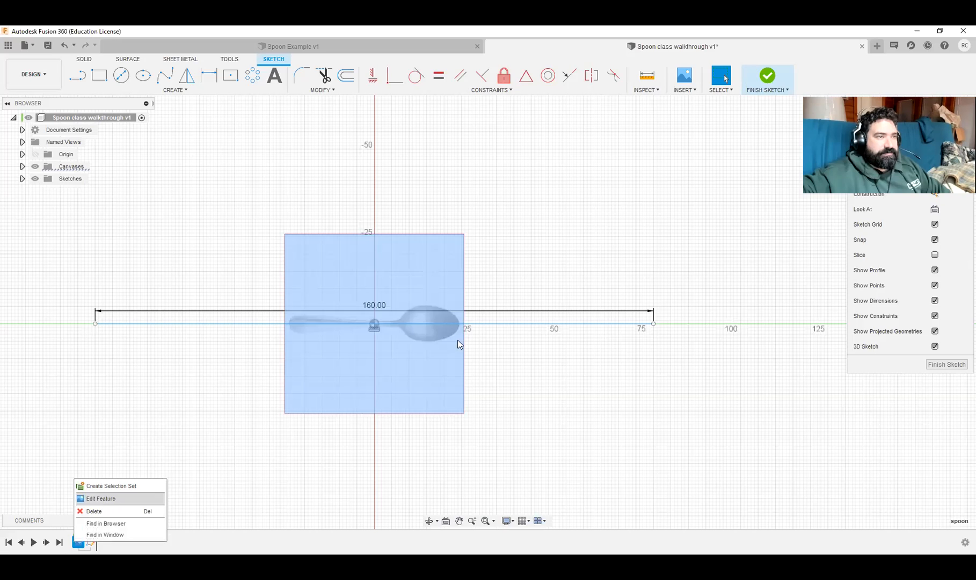
pyautogui.press('Return')
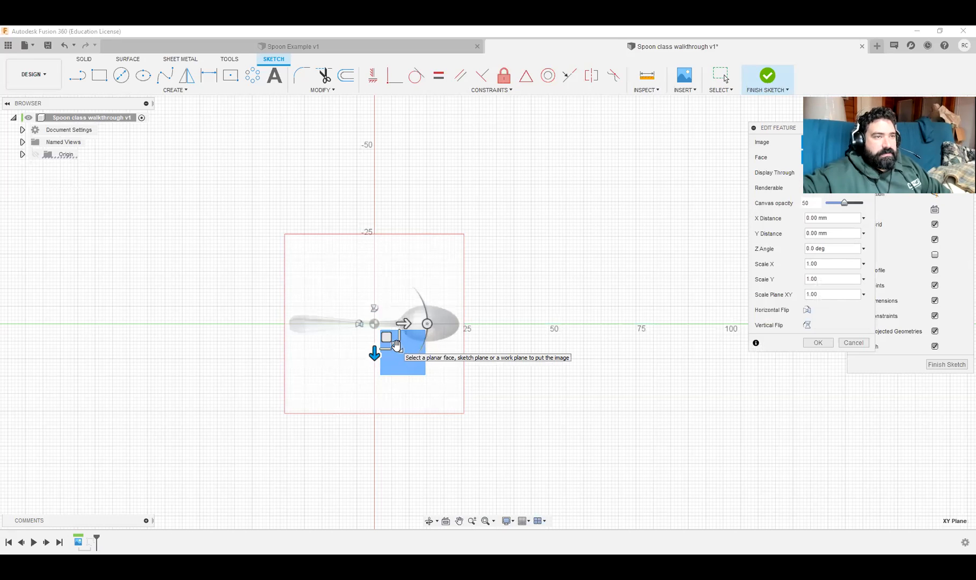
pyautogui.moveTo(395, 345); pyautogui.dragTo(480, 423)
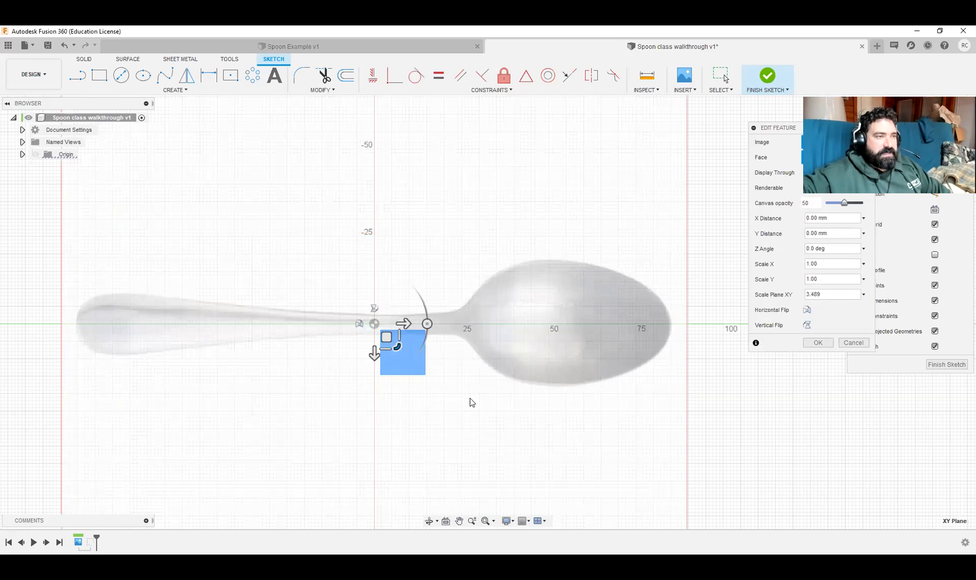
pyautogui.scroll(-5, 621, 403)
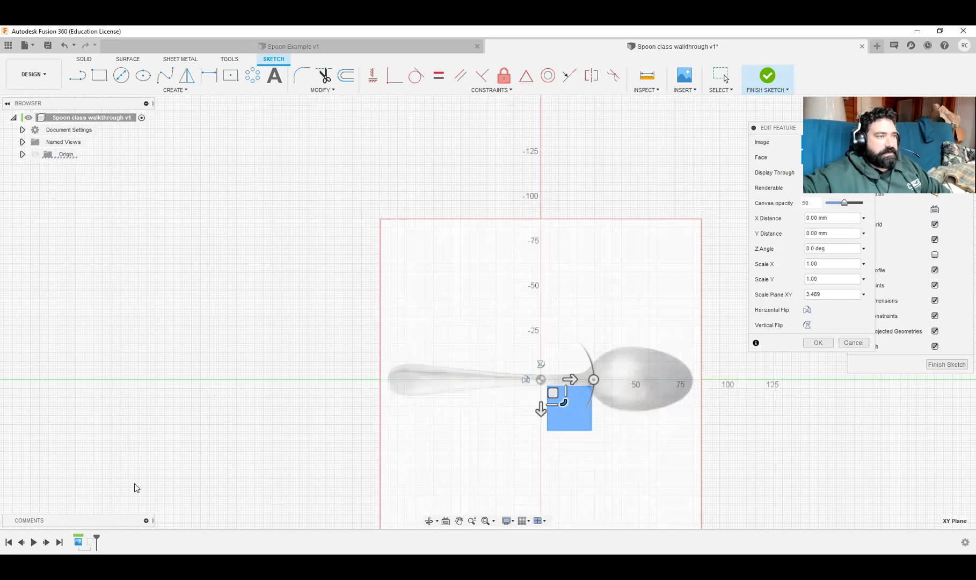
pyautogui.moveTo(373, 554); pyautogui.dragTo(270, 484, button='middle')
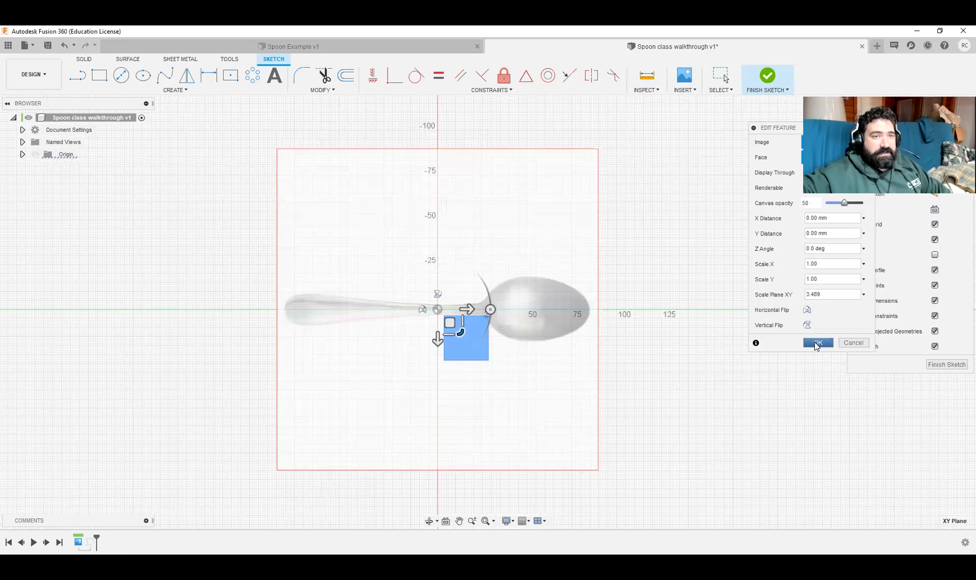
pyautogui.click(816, 344)
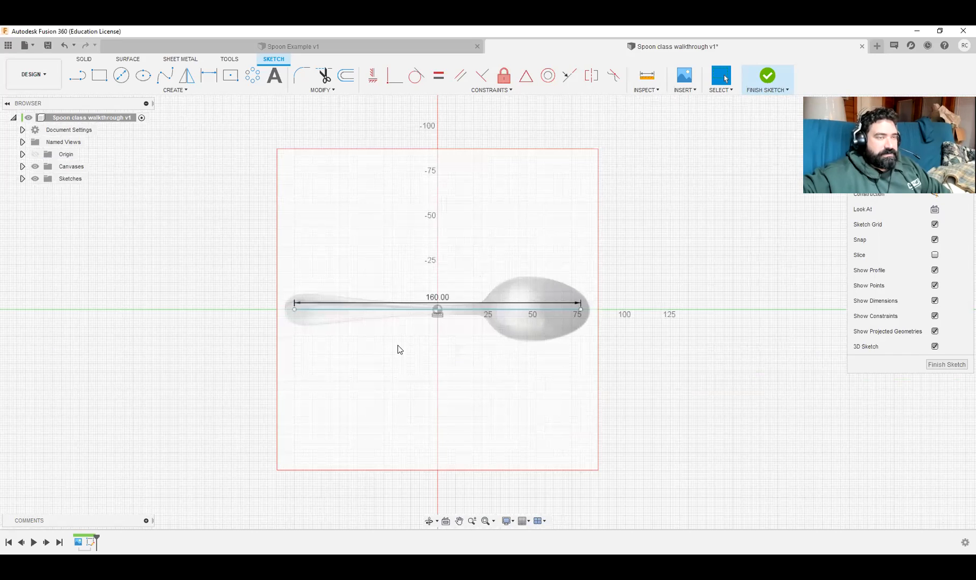
# Step: Rescale the spoon canvas uniformly by about 0.972 to fit the reference line more closely, and finish the sketch
pyautogui.rightClick(77, 542)
pyautogui.click(115, 499)
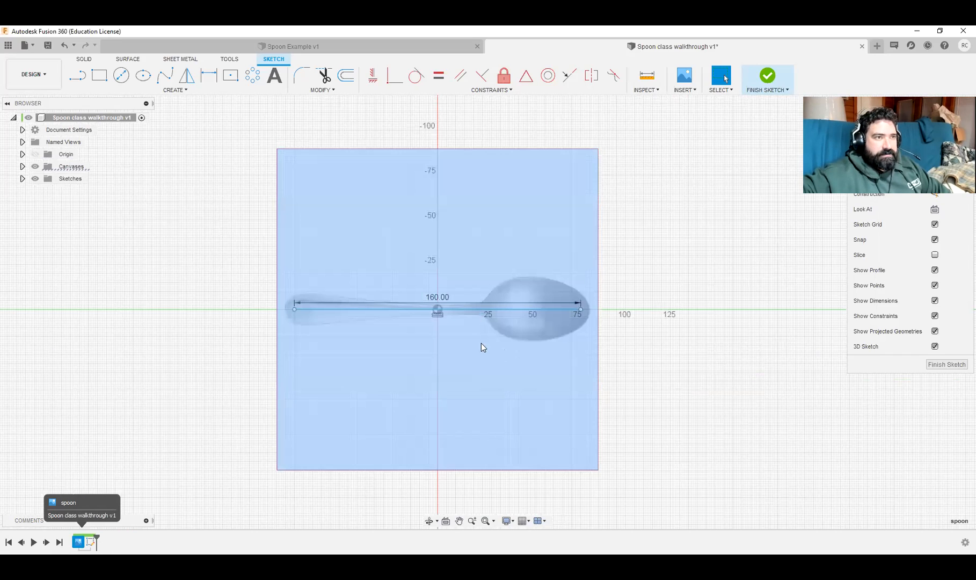
pyautogui.moveTo(459, 332); pyautogui.dragTo(457, 331)
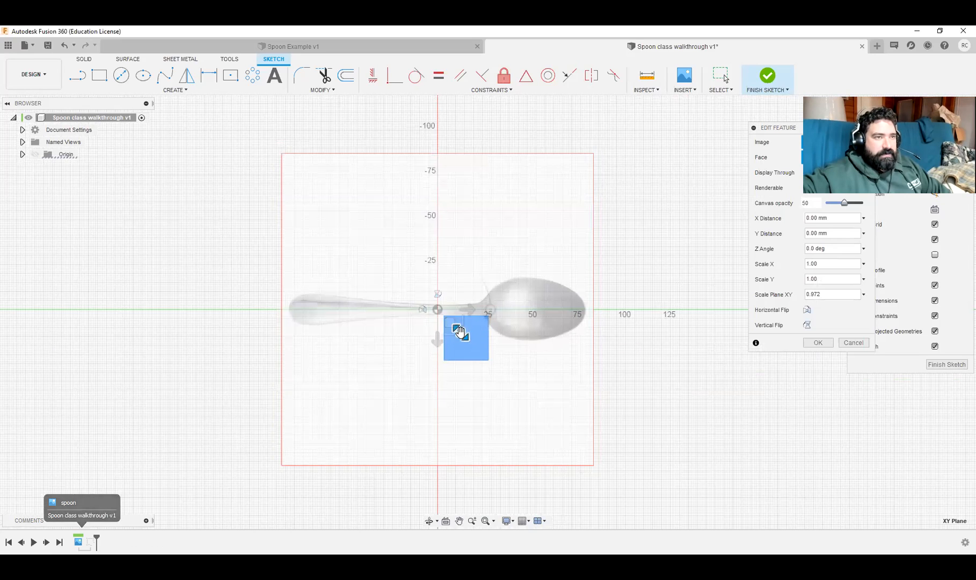
pyautogui.click(817, 341)
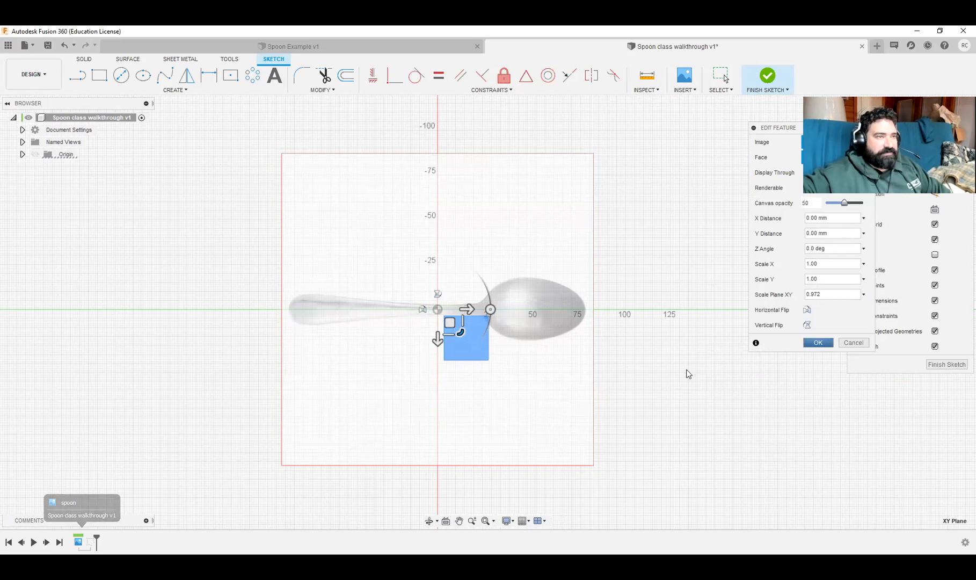
pyautogui.click(769, 79)
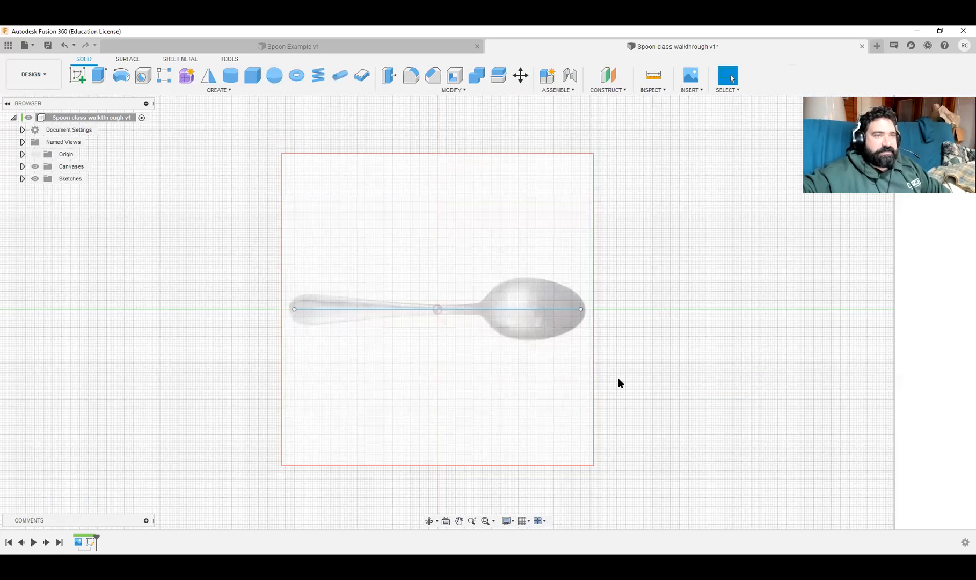
# Step: Start a form and create a T-spline plane 36 by 166 mm centred on the origin, with 6 length faces and 2 width faces
pyautogui.scroll(3, 618, 379)
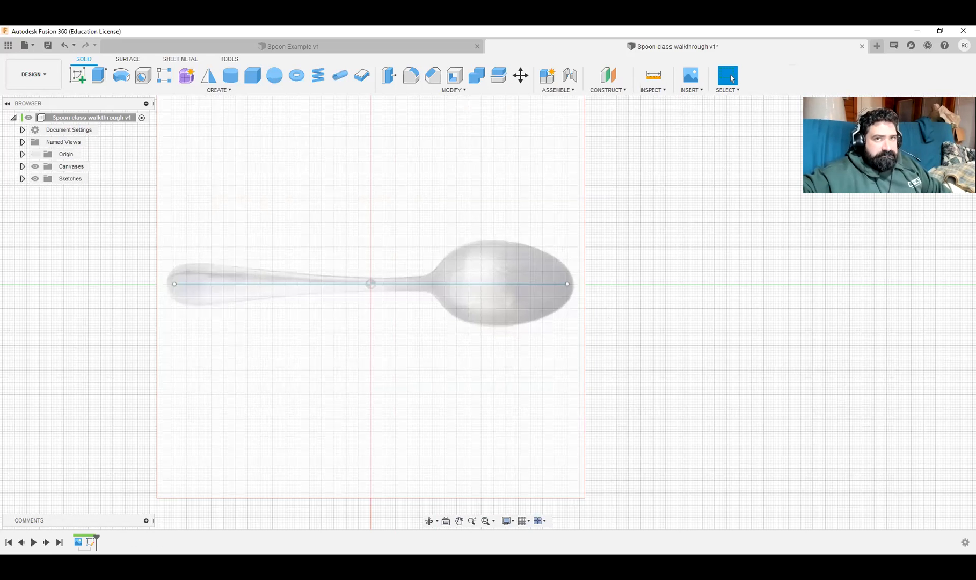
pyautogui.press('F6')
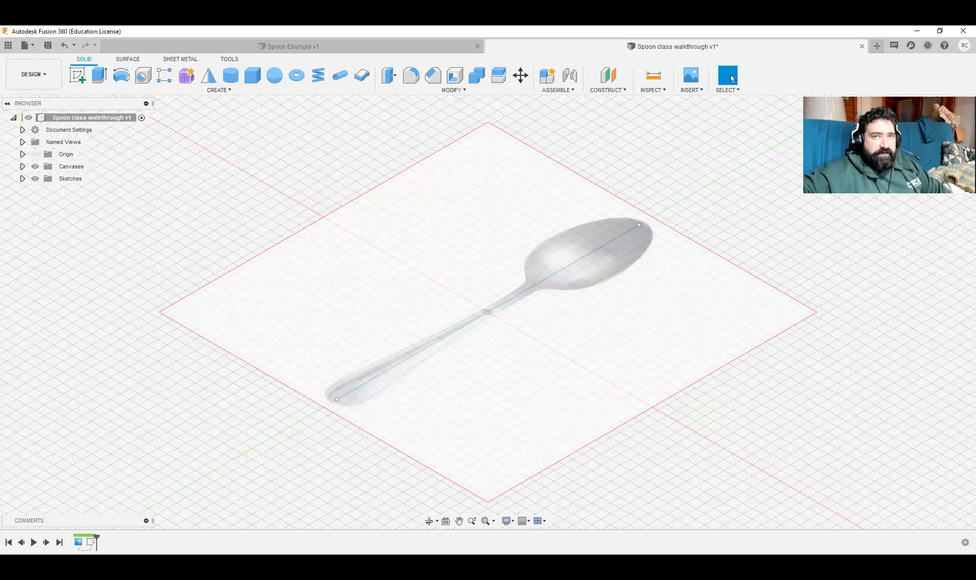
pyautogui.press('F5')
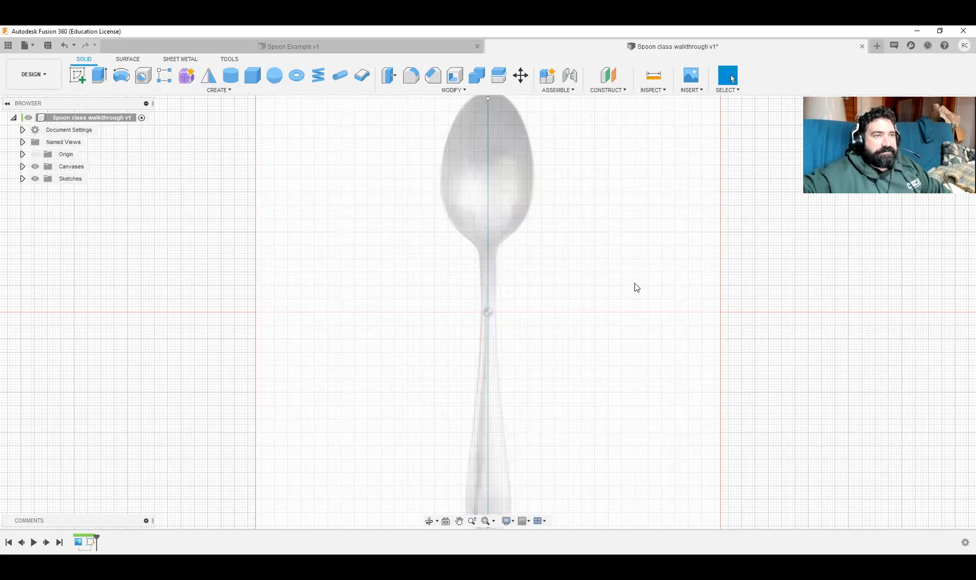
pyautogui.click(184, 78)
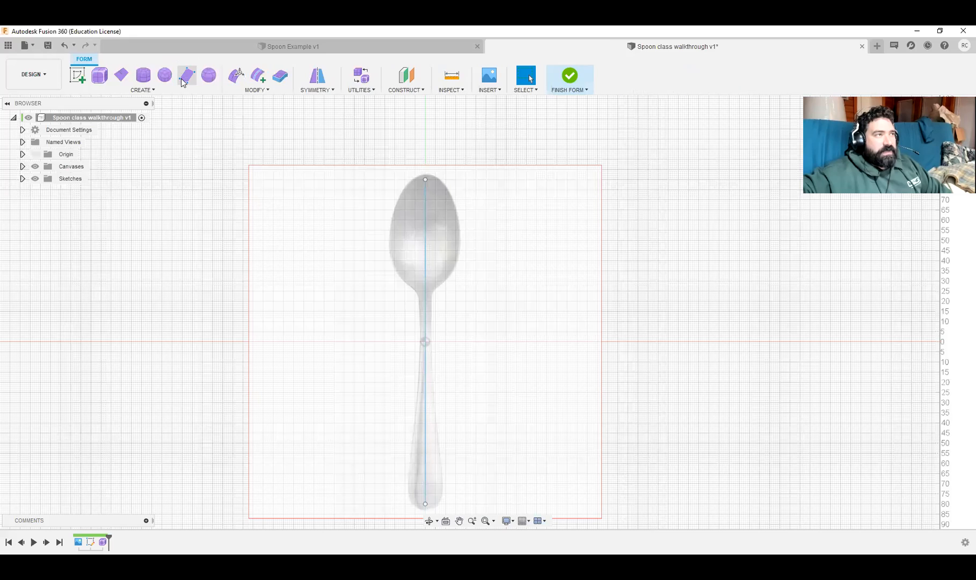
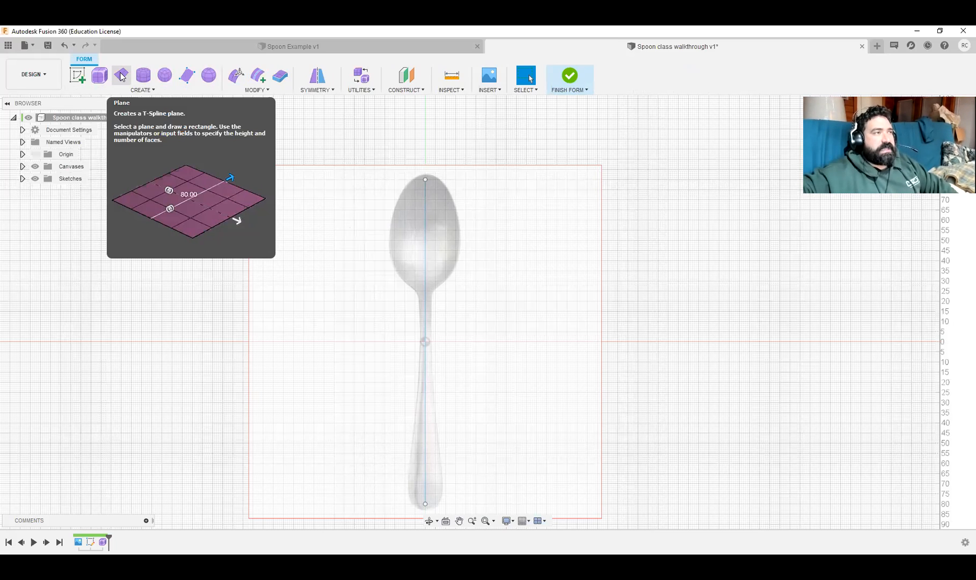
pyautogui.click(122, 75)
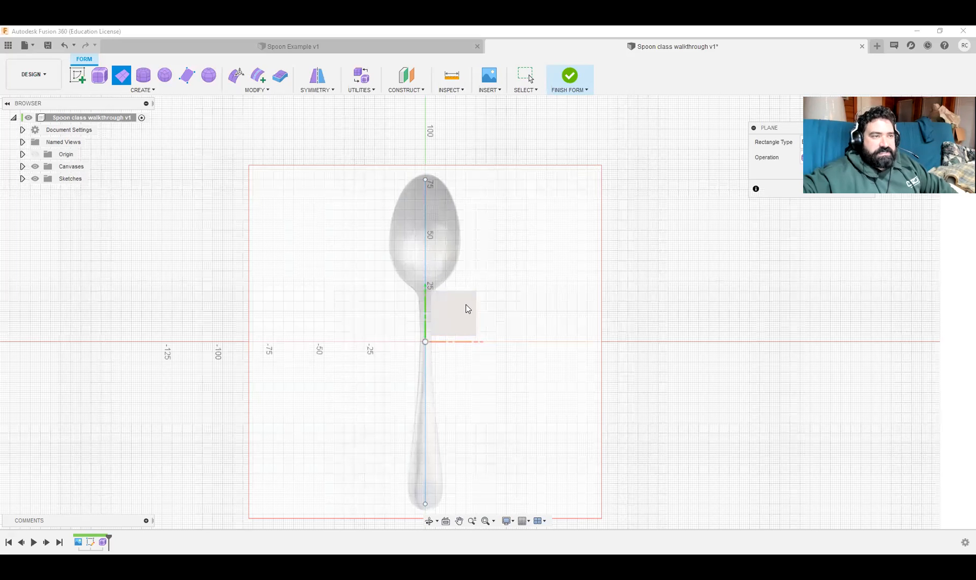
pyautogui.click(425, 341)
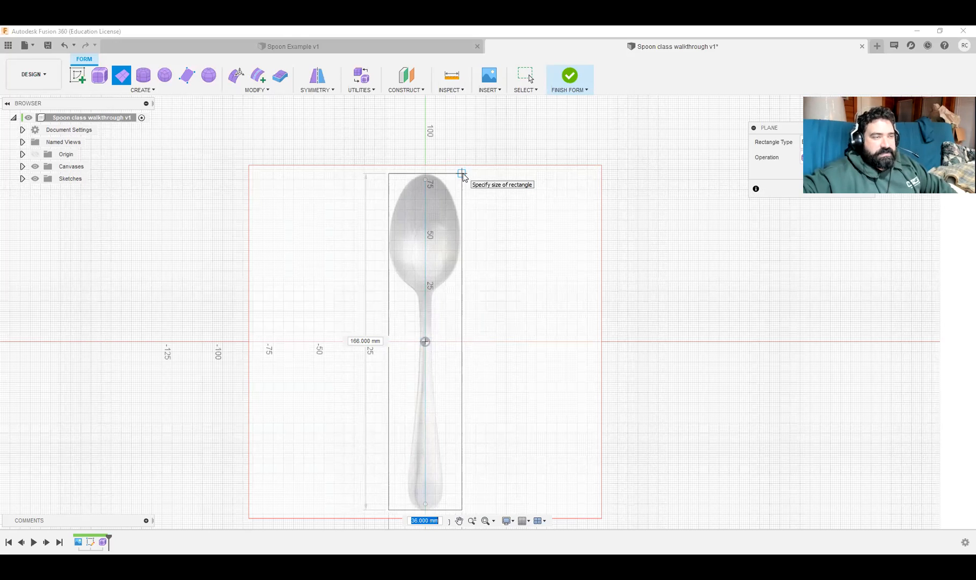
pyautogui.click(462, 175)
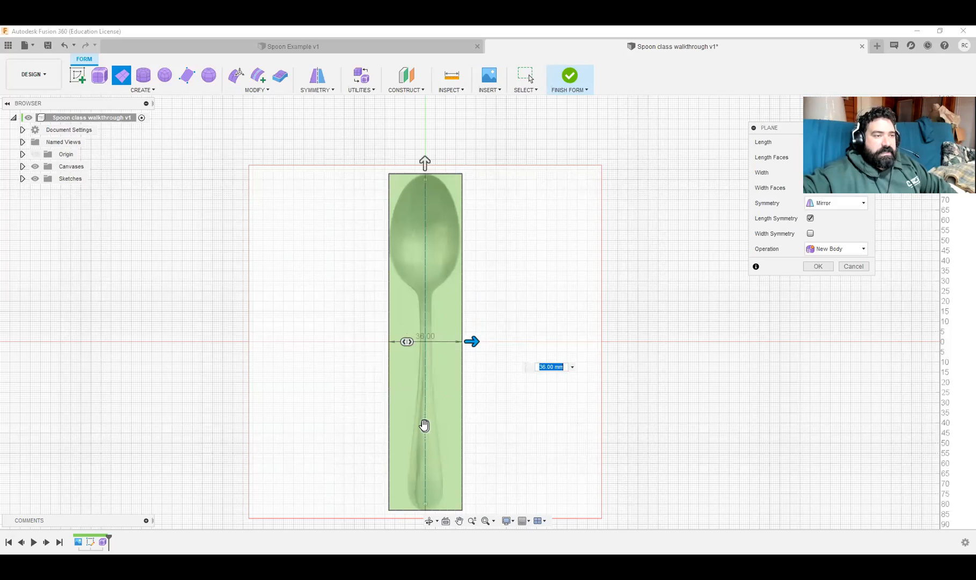
pyautogui.moveTo(424, 425); pyautogui.dragTo(398, 339)
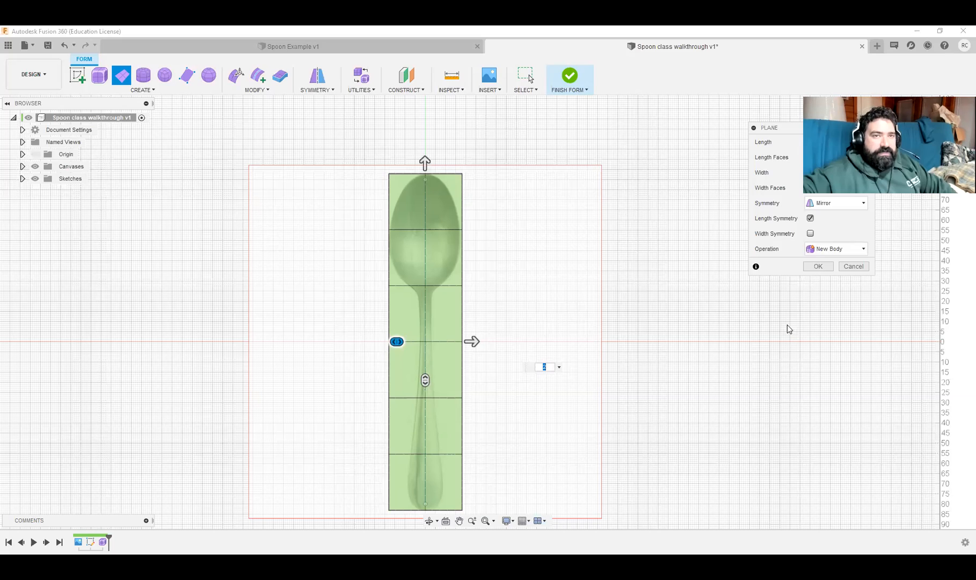
# Step: Keep mirror symmetry with only length symmetry enabled, and create the plane as a new body
pyautogui.click(857, 206)
pyautogui.click(850, 209)
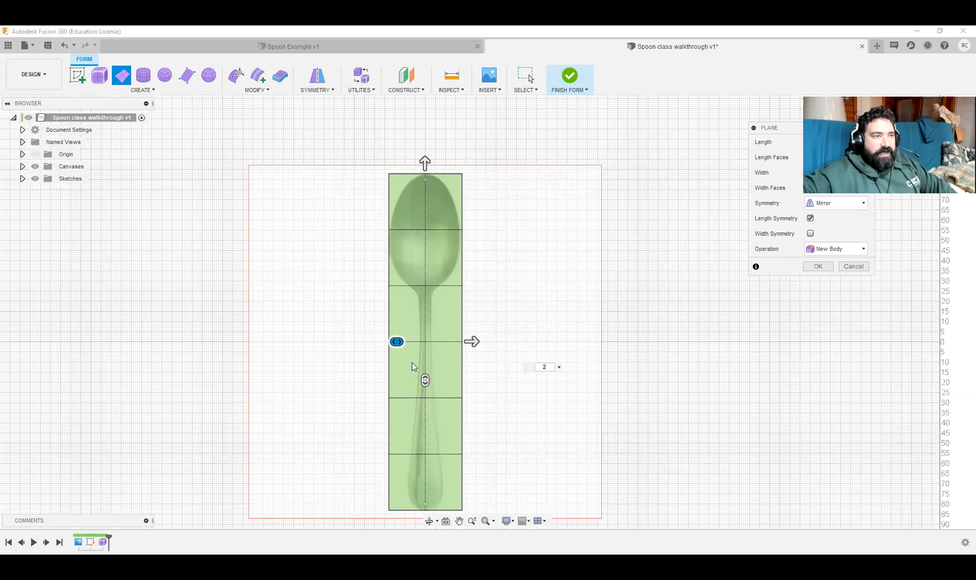
pyautogui.click(843, 205)
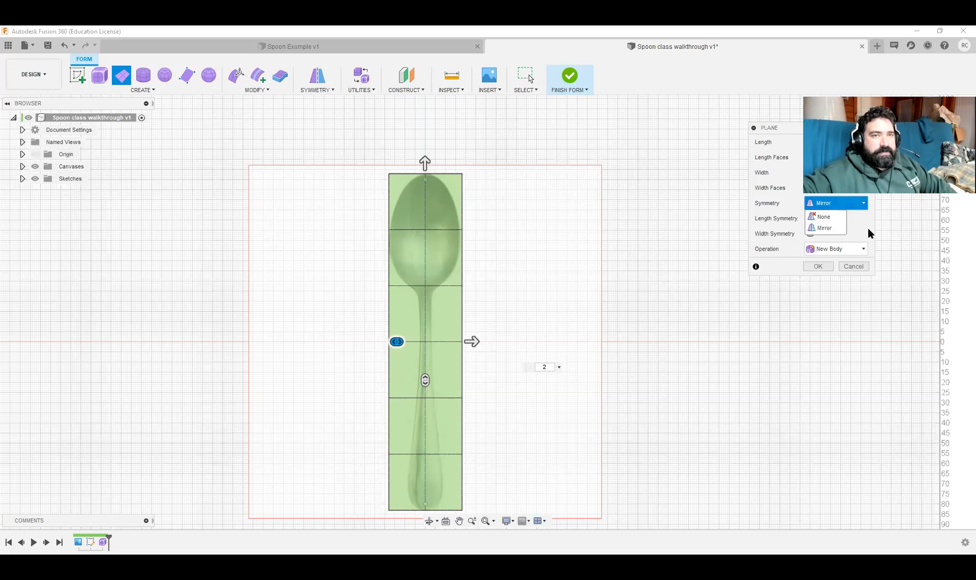
pyautogui.click(841, 203)
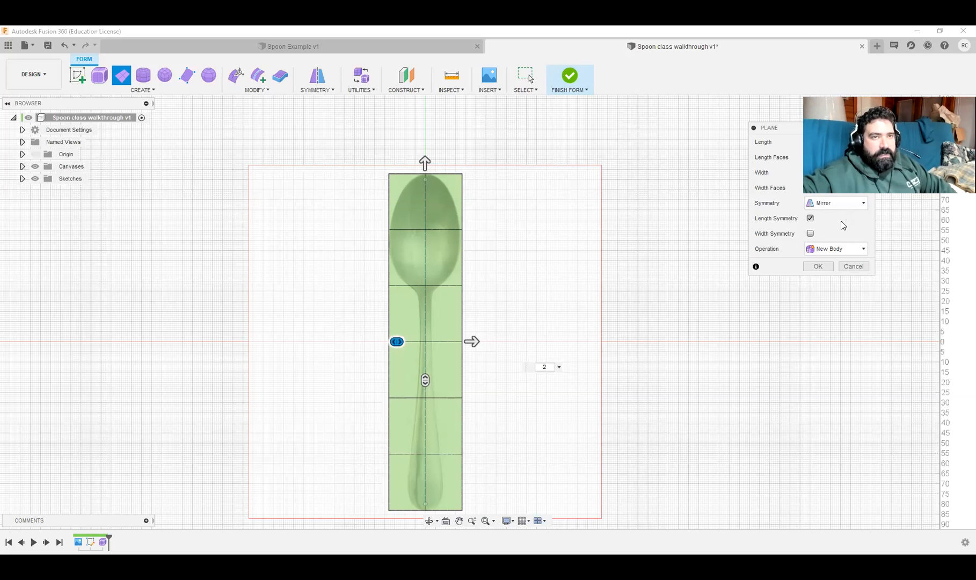
pyautogui.click(810, 219)
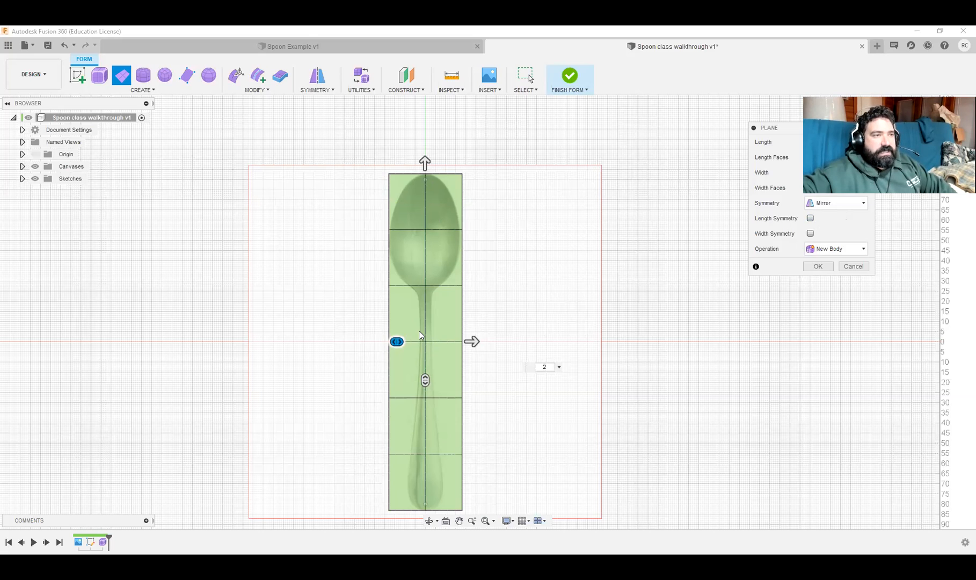
pyautogui.scroll(3, 419, 330)
pyautogui.scroll(3, 421, 283)
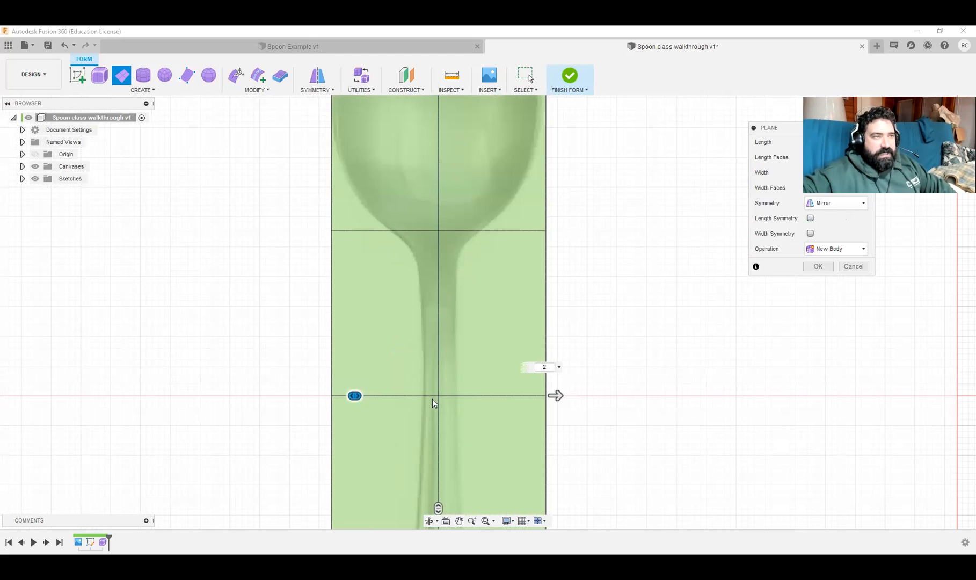
pyautogui.click(810, 218)
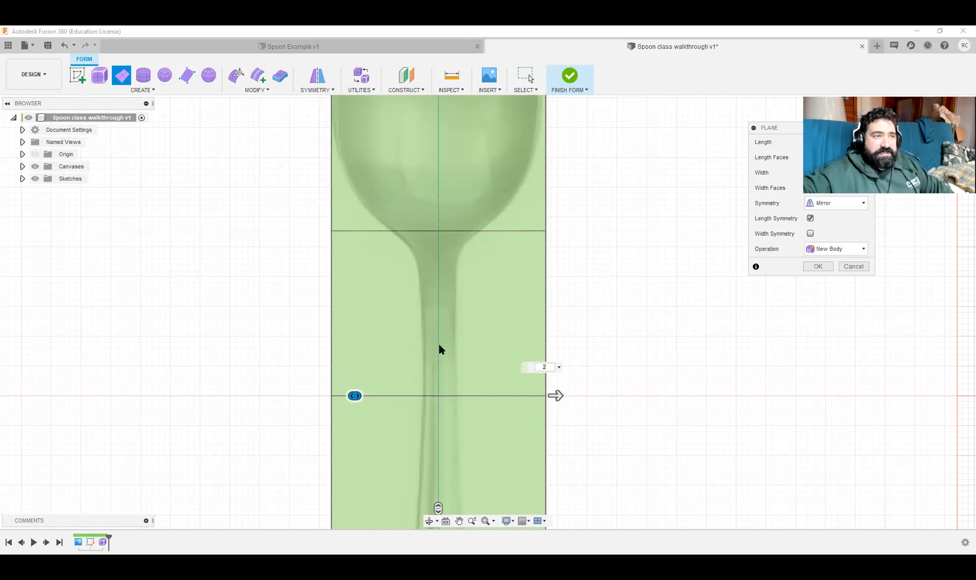
pyautogui.scroll(-5, 439, 344)
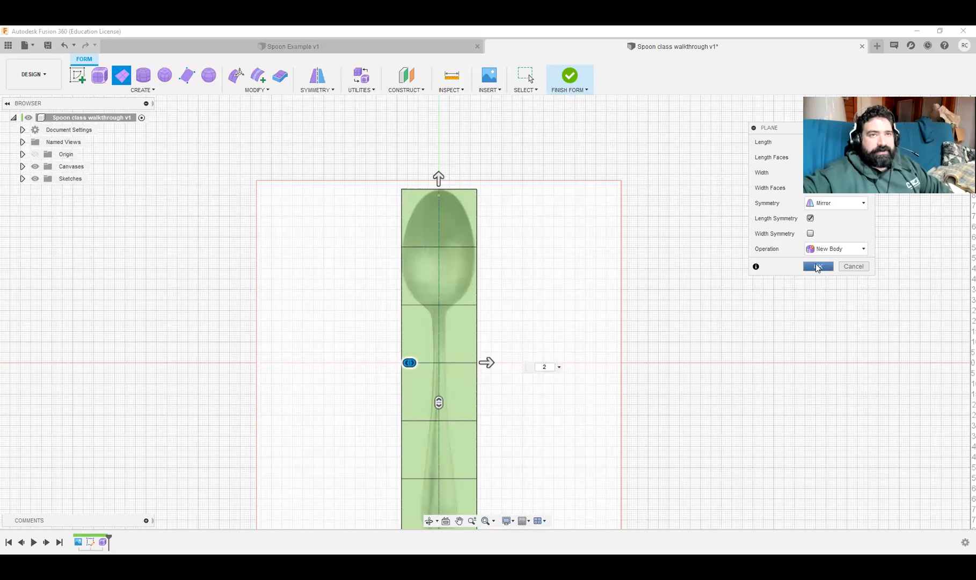
pyautogui.click(816, 267)
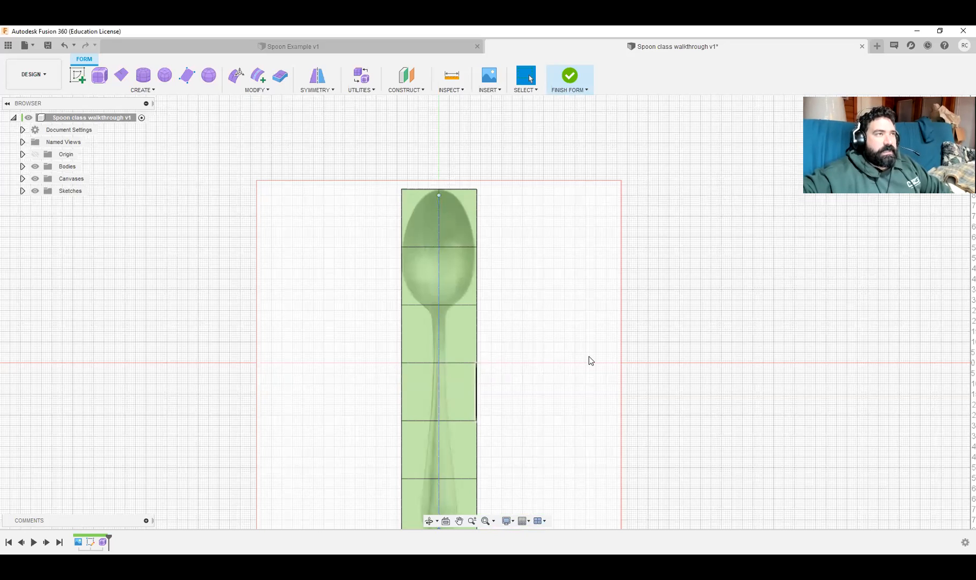
# Step: Edit the form by moving the plane's middle side vertex 19 mm inward to narrow the spoon's neck
pyautogui.keyDown('shift'); pyautogui.moveTo(529, 389); pyautogui.dragTo(558, 301, button='middle'); pyautogui.keyUp('shift')
pyautogui.click(525, 75)
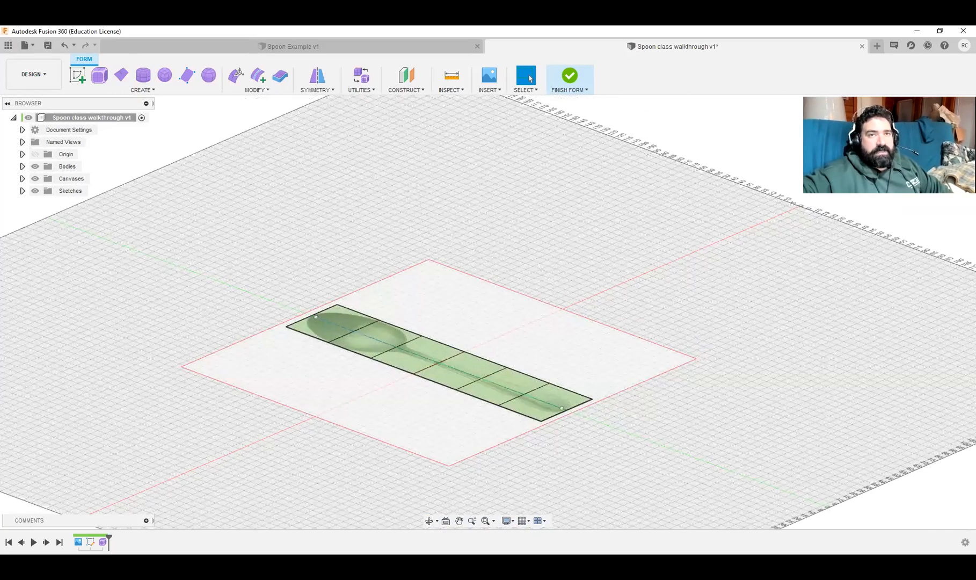
pyautogui.press('F6')
pyautogui.click(931, 134)
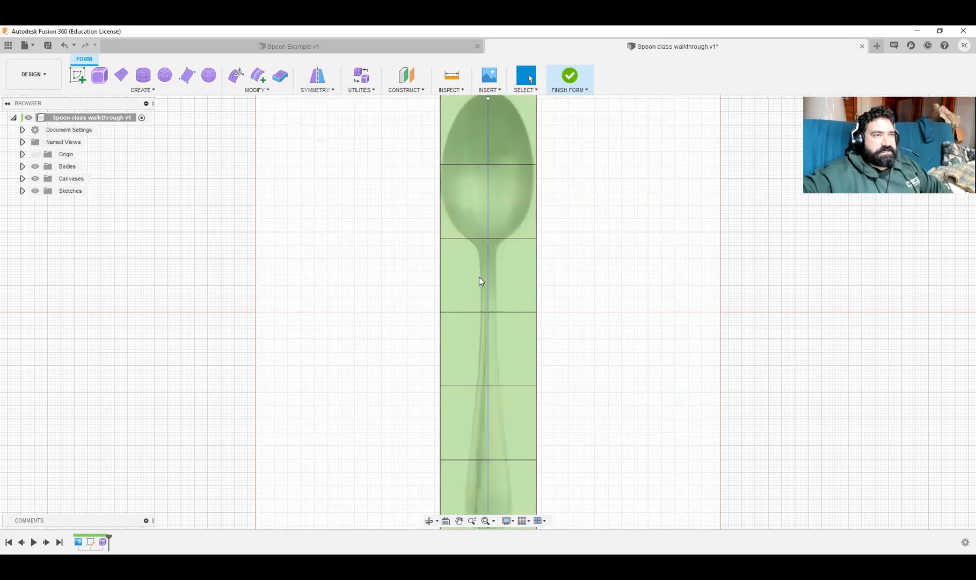
pyautogui.click(243, 78)
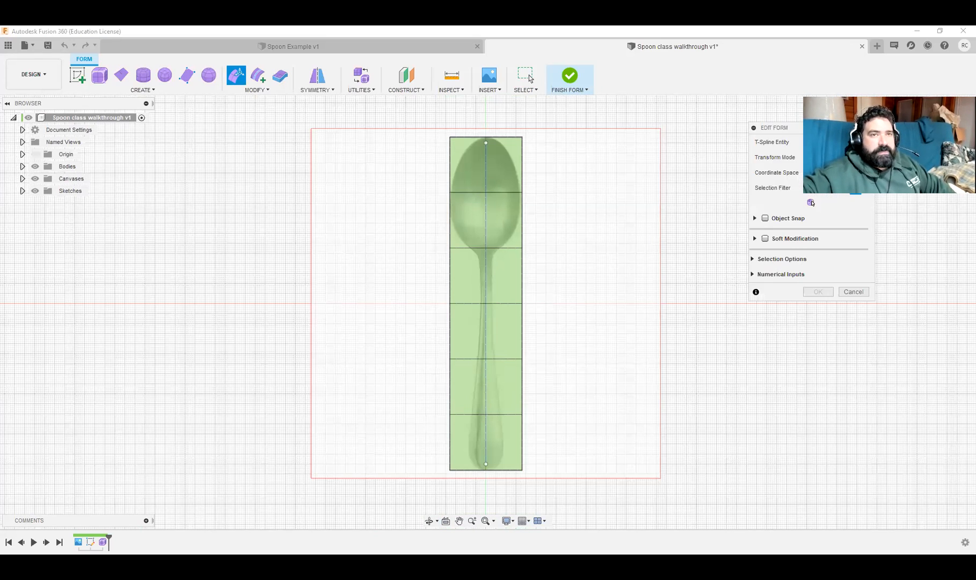
pyautogui.click(532, 304)
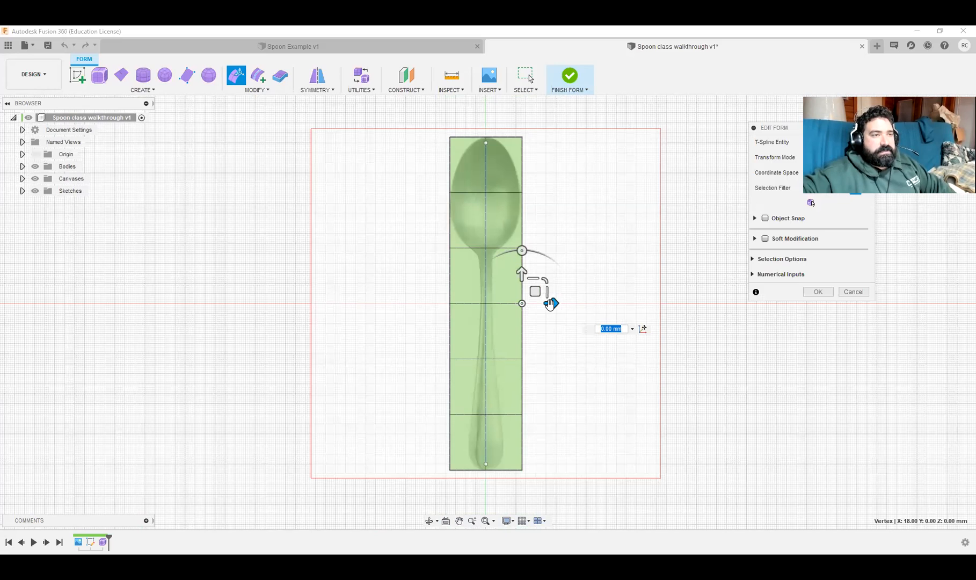
pyautogui.moveTo(550, 304); pyautogui.dragTo(513, 303)
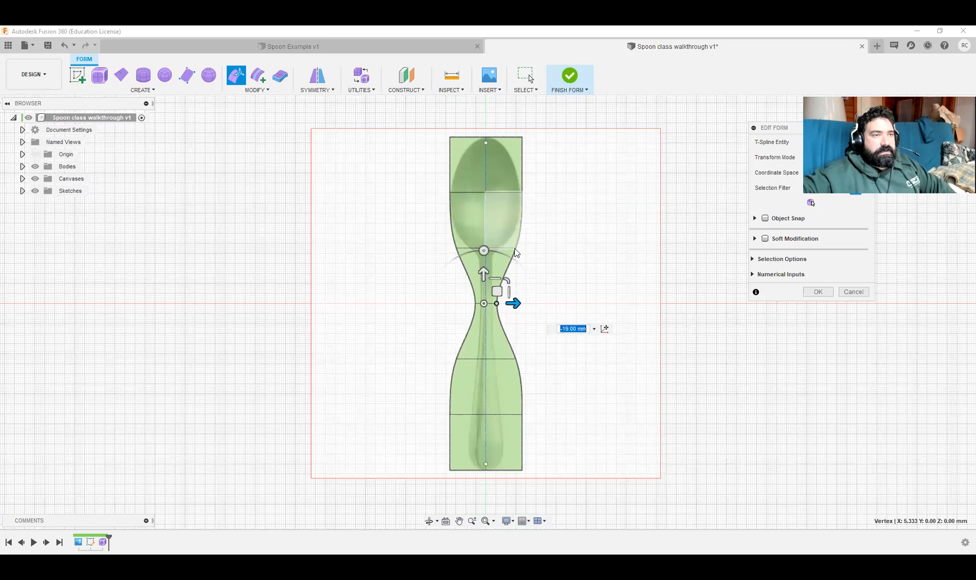
# Step: Move the vertex at the bowl's base by about -2 by 6.6 mm and the bowl's tip corner by about -5.6 by -7.1 mm
pyautogui.click(512, 250)
pyautogui.moveTo(515, 243); pyautogui.dragTo(526, 225)
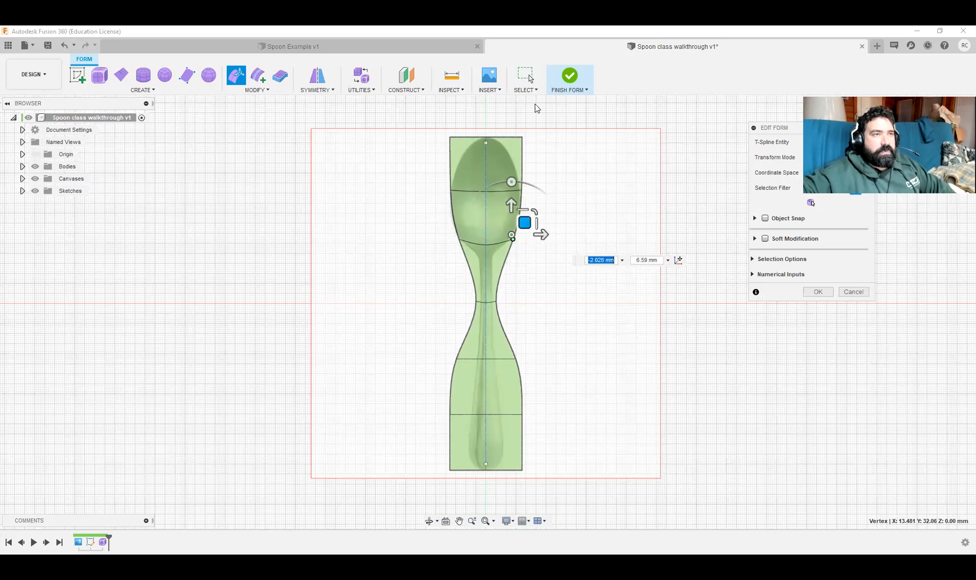
pyautogui.click(522, 137)
pyautogui.moveTo(523, 139)
pyautogui.mouseDown()
pyautogui.moveTo(516, 125)
pyautogui.moveTo(521, 140)
pyautogui.mouseUp()
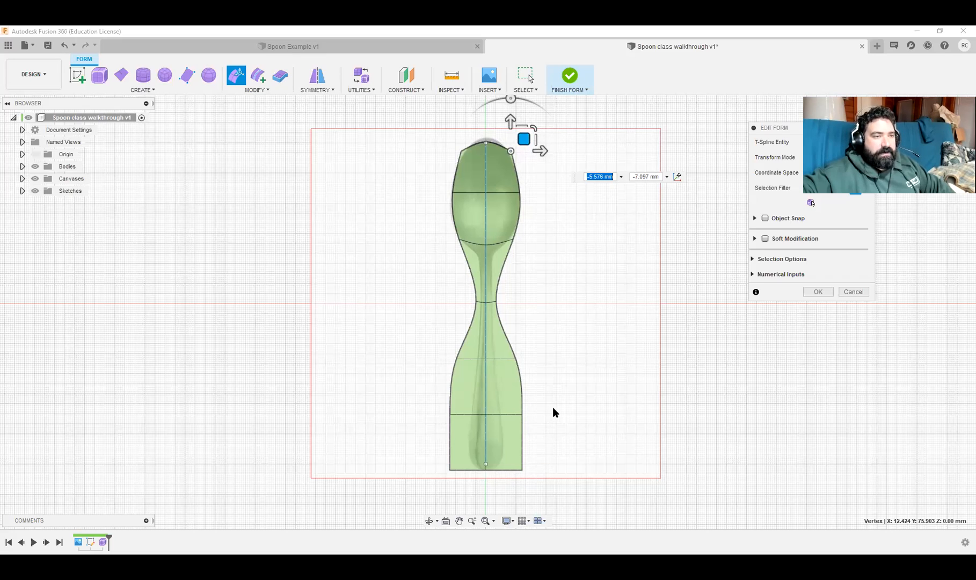
# Step: Move the four faces at the handle end 13 mm toward the bowl
pyautogui.doubleClick(486, 387)
pyautogui.moveTo(486, 387); pyautogui.dragTo(487, 356)
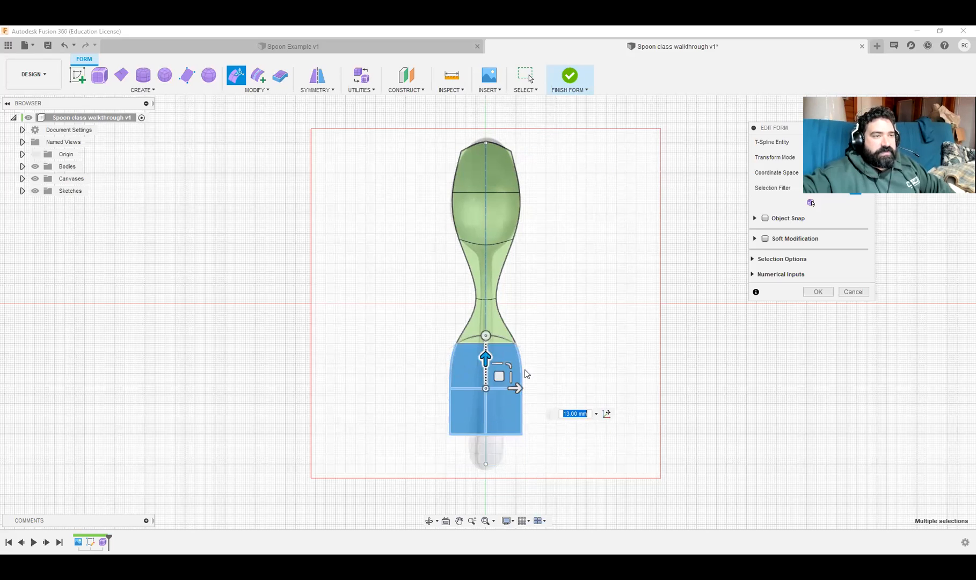
pyautogui.click(577, 357)
# Step: Move the lower handle's side edge 4 mm inward and its end corner vertex by about -7.6 by 0.5 mm
pyautogui.click(512, 339)
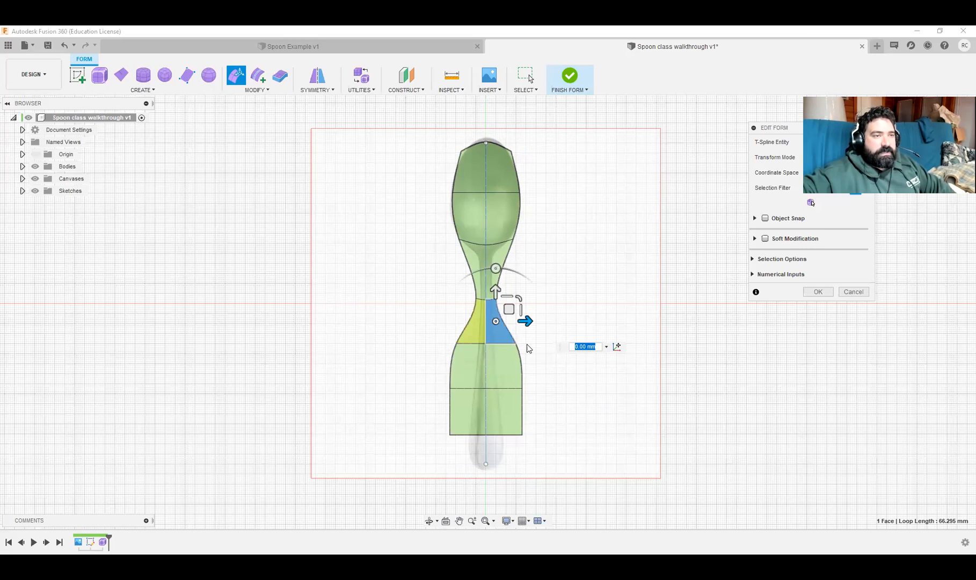
pyautogui.click(520, 359)
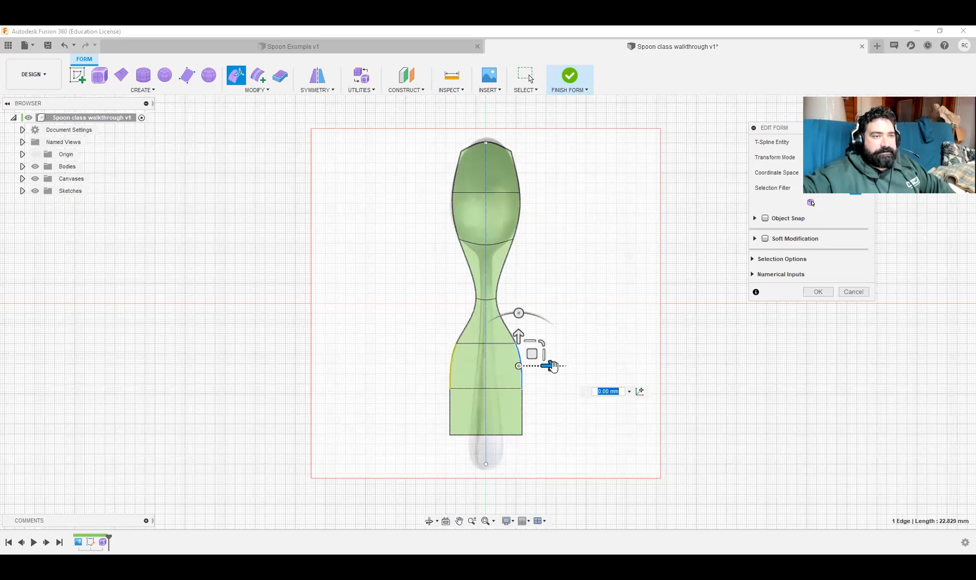
pyautogui.moveTo(553, 366); pyautogui.dragTo(545, 367)
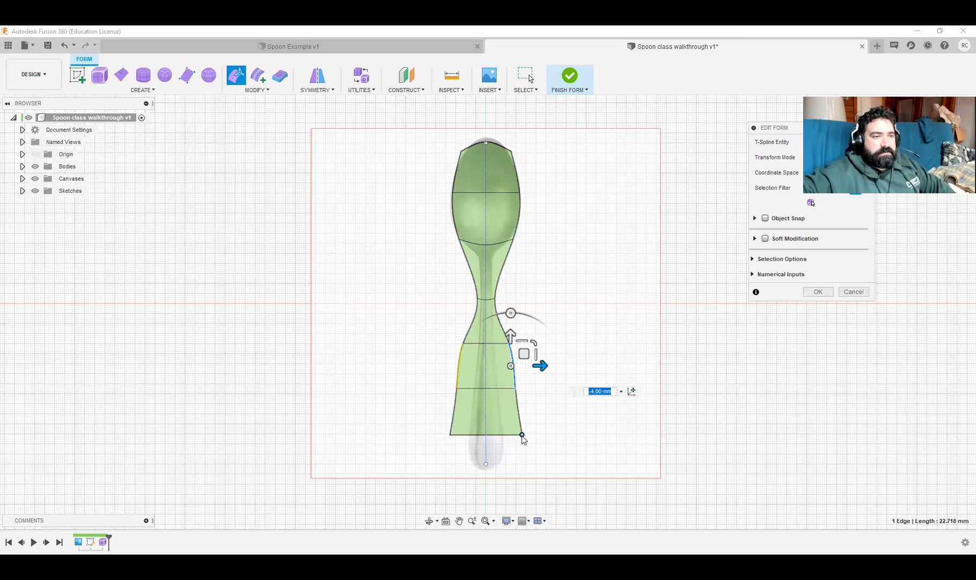
pyautogui.click(522, 435)
pyautogui.moveTo(537, 422); pyautogui.dragTo(519, 421)
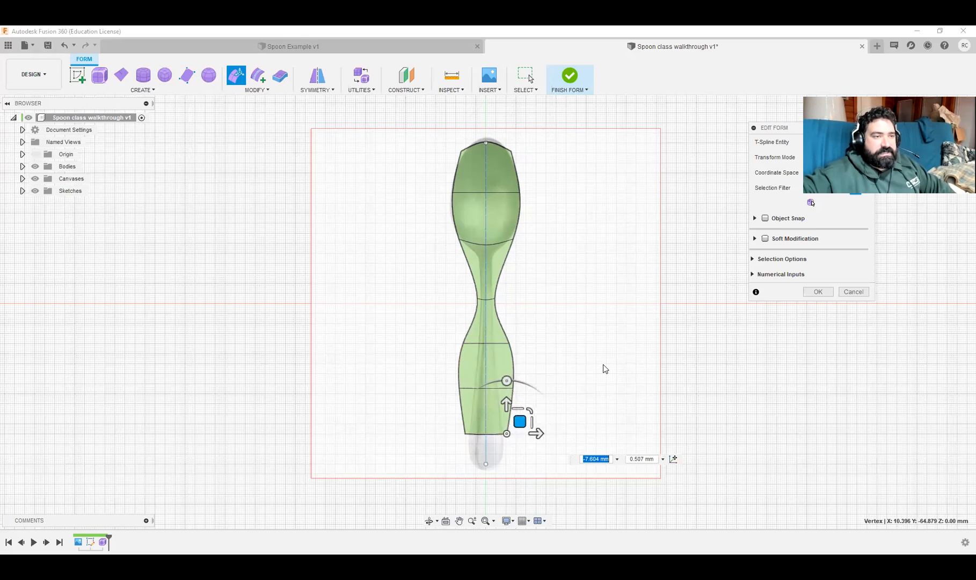
# Step: Try to extrude only one half of the handle's end edge by 14 mm, and undo the extrusion
pyautogui.click(555, 435)
pyautogui.scroll(3, 554, 429)
pyautogui.moveTo(554, 416); pyautogui.dragTo(606, 293, button='middle')
pyautogui.click(491, 353)
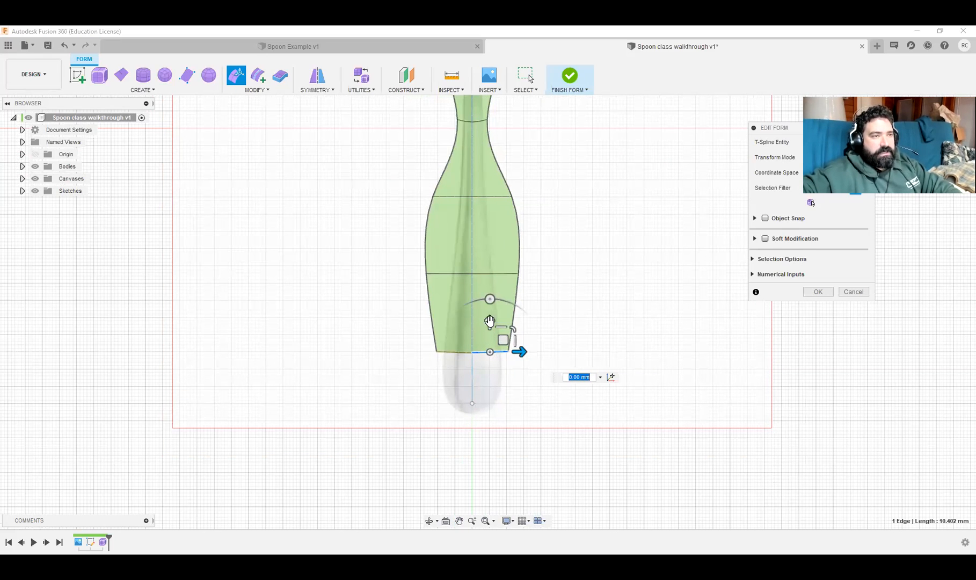
pyautogui.moveTo(489, 321); pyautogui.dragTo(488, 369)
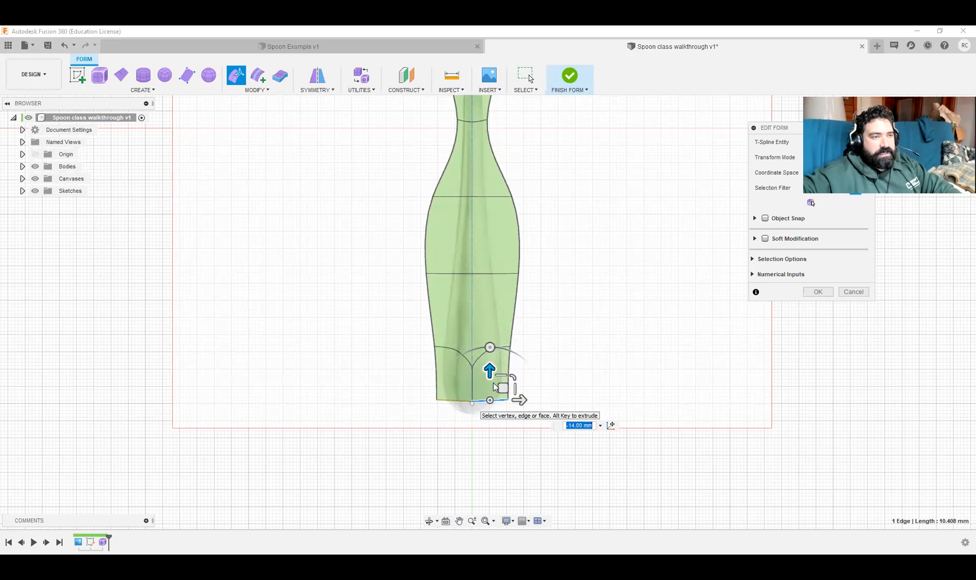
pyautogui.hotkey('ctrl', 'z')
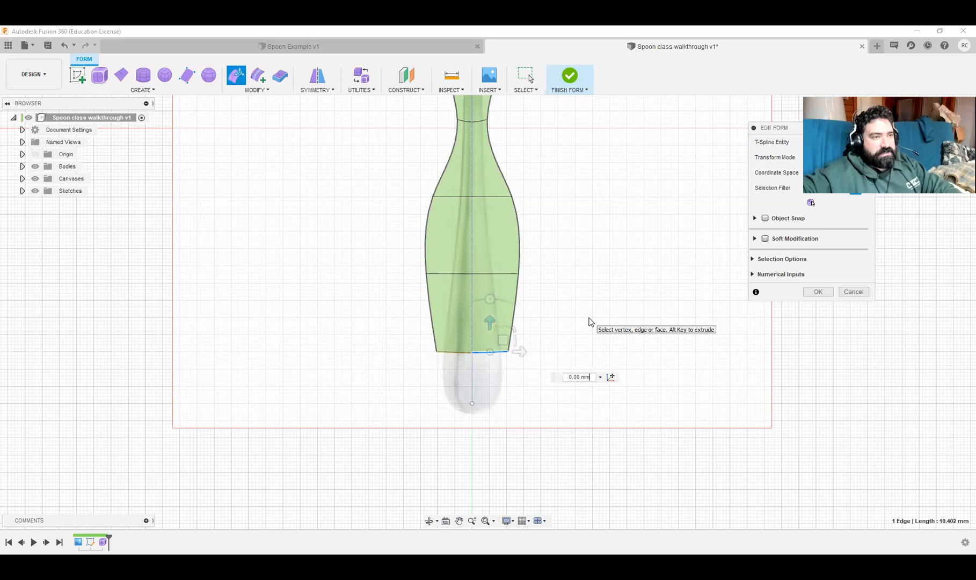
# Step: Select both edges at the handle end and extrude them 14 mm toward the end of the spoon canvas
pyautogui.click(411, 396)
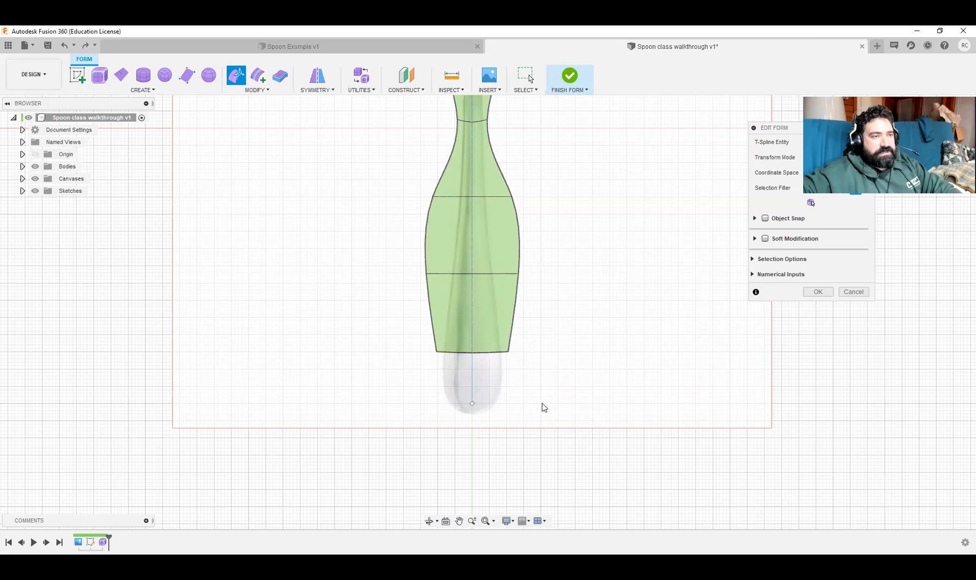
pyautogui.moveTo(394, 403); pyautogui.dragTo(411, 355)
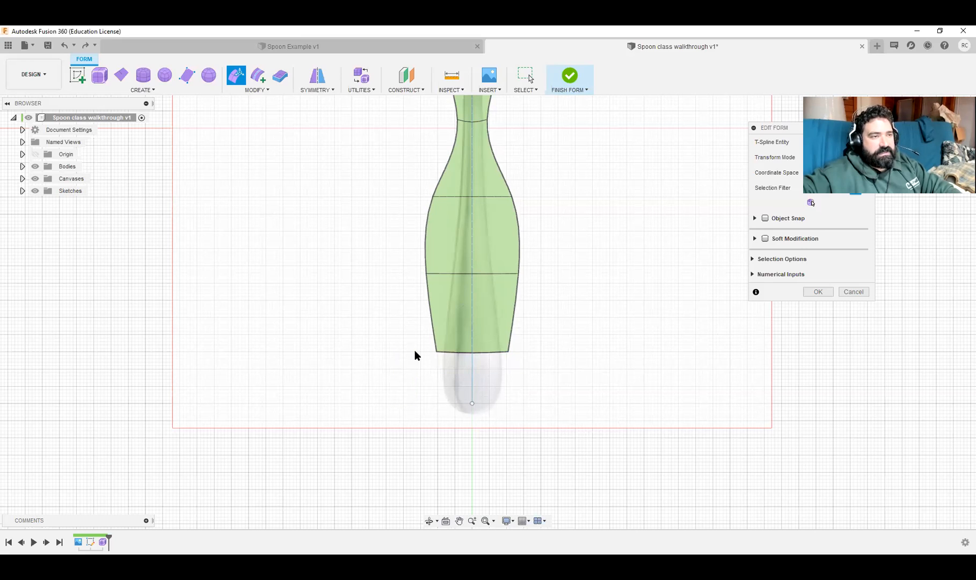
pyautogui.moveTo(497, 348); pyautogui.dragTo(535, 348)
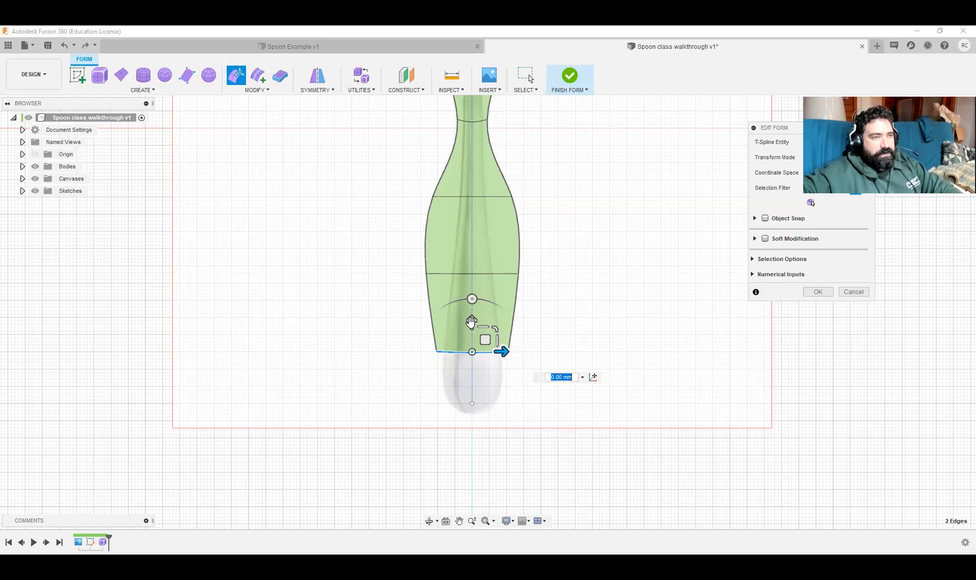
pyautogui.moveTo(471, 321); pyautogui.dragTo(471, 370)
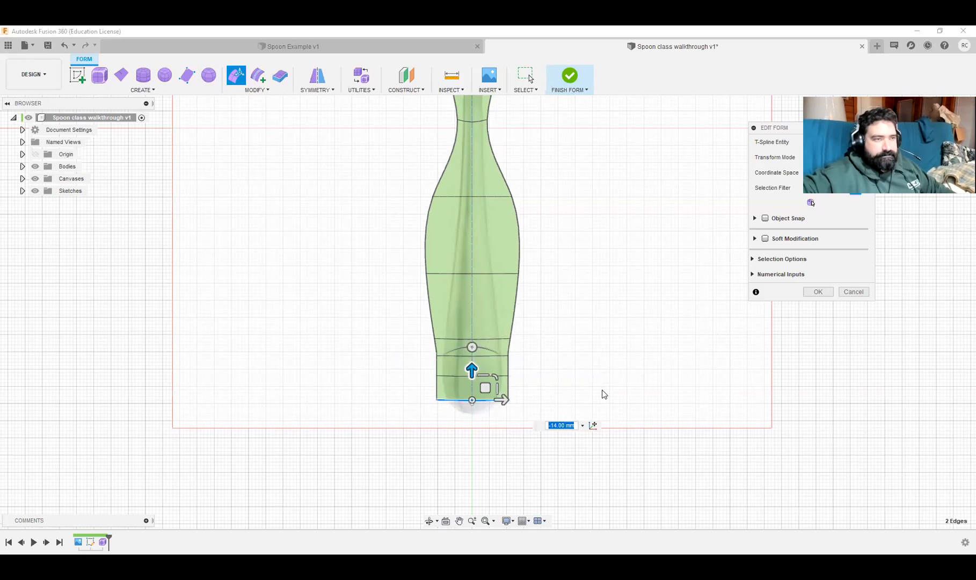
# Step: Move the handle-end corner vertex by about -4.4 by 0.6 mm and scale the two end faces by 0.85
pyautogui.click(513, 405)
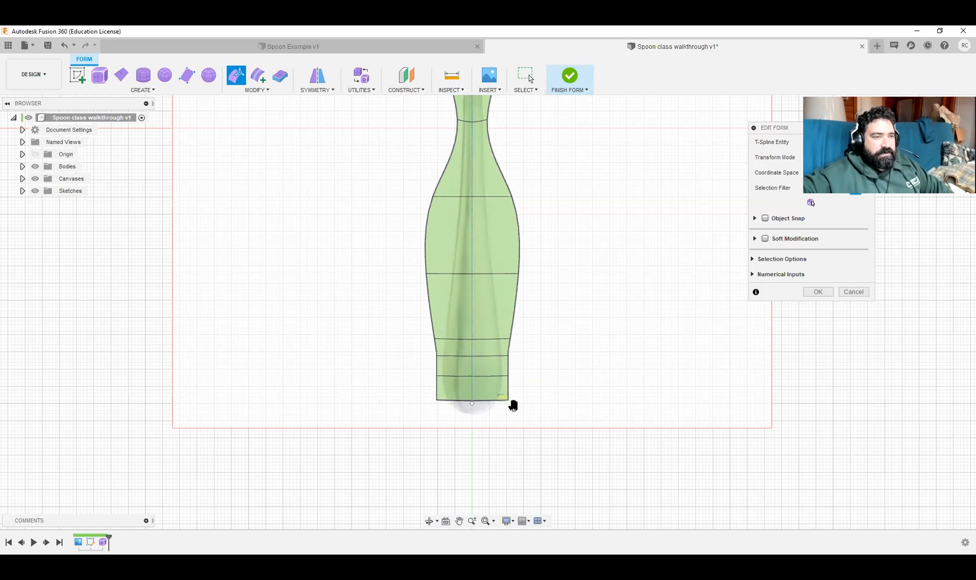
pyautogui.click(507, 400)
pyautogui.moveTo(517, 385); pyautogui.dragTo(502, 391)
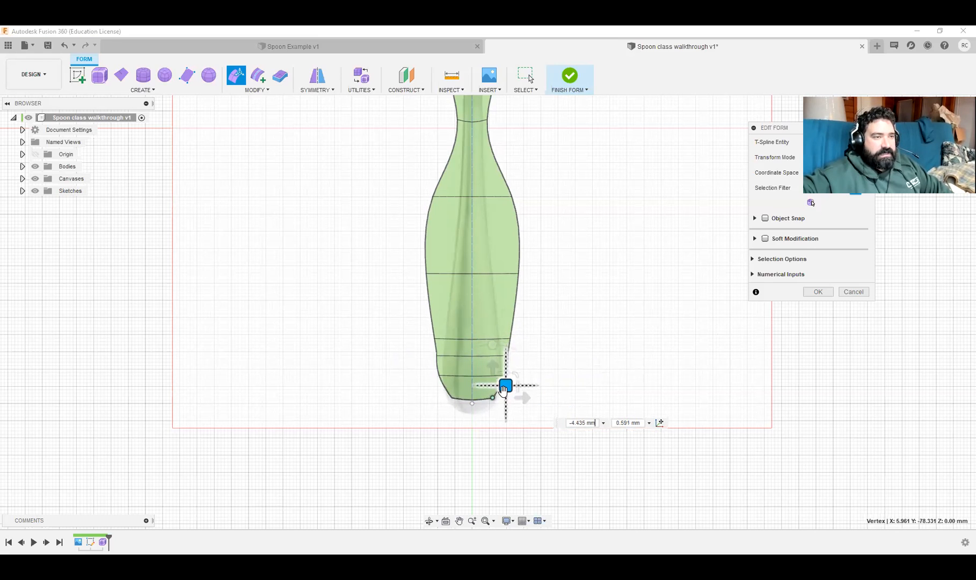
pyautogui.moveTo(418, 408); pyautogui.dragTo(551, 368)
pyautogui.moveTo(471, 358); pyautogui.dragTo(501, 388)
pyautogui.scroll(2, 500, 388)
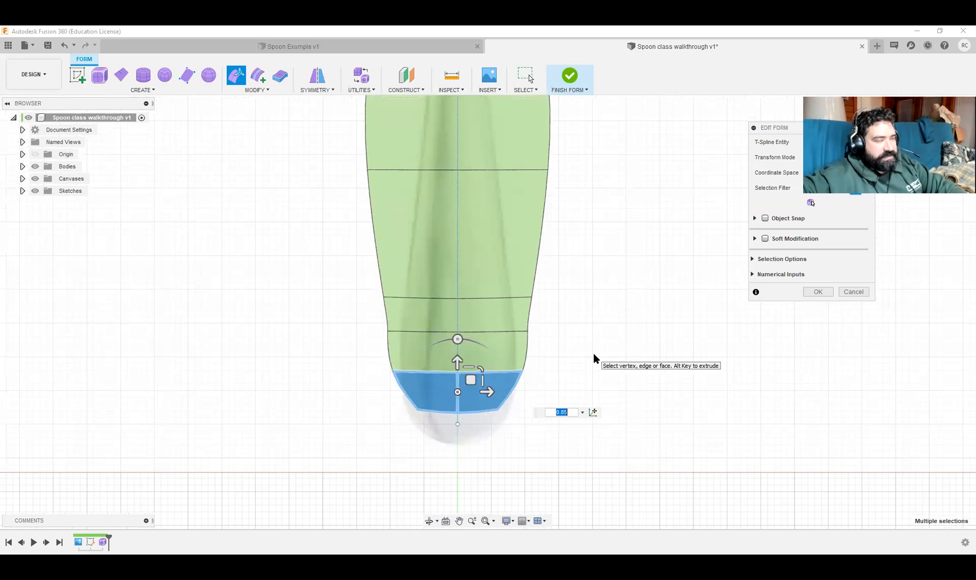
# Step: Try to move the two handle-end faces 3 mm outward along the handle, and cancel the form edit
pyautogui.keyDown('shift'); pyautogui.moveTo(593, 353); pyautogui.dragTo(585, 315, button='middle'); pyautogui.keyUp('shift')
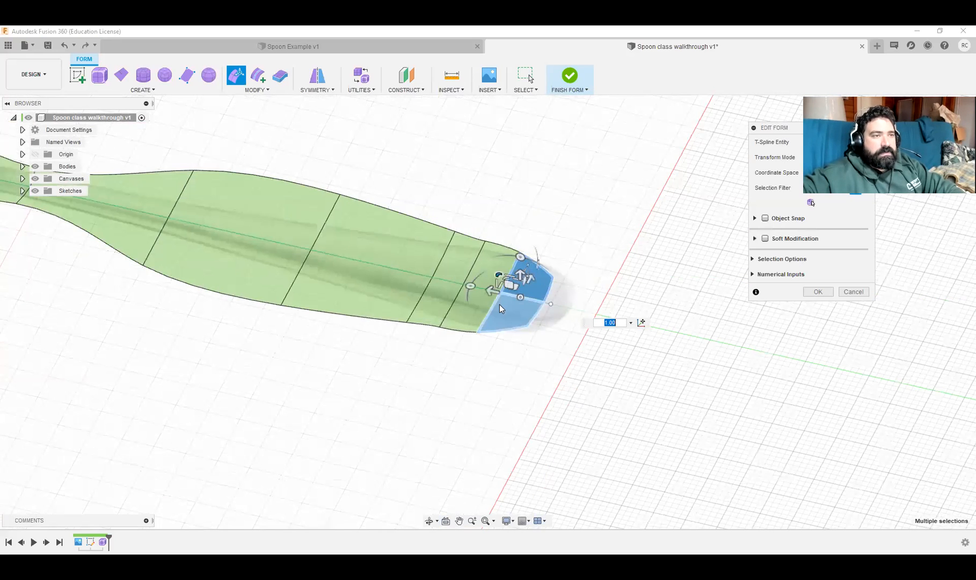
pyautogui.scroll(3, 489, 290)
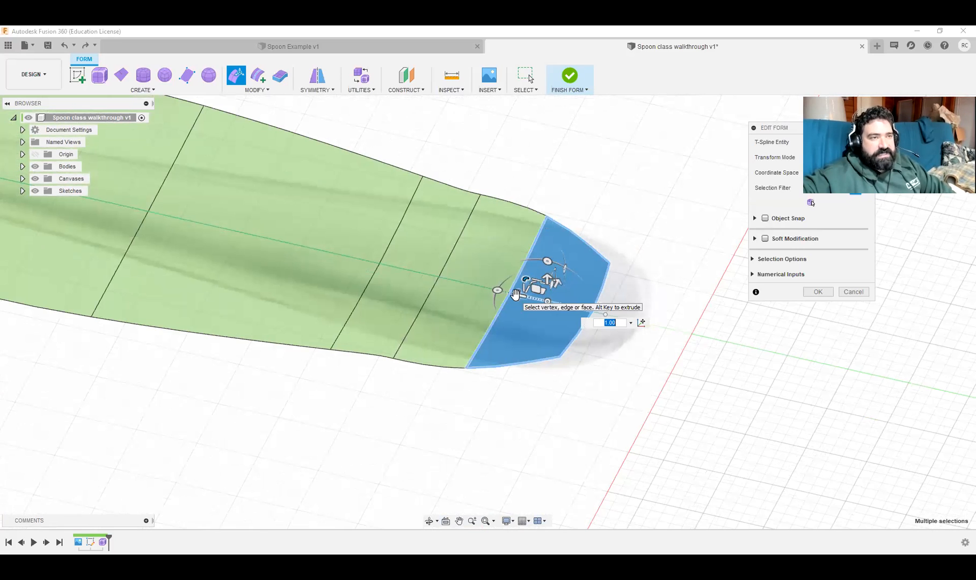
pyautogui.moveTo(515, 295); pyautogui.dragTo(555, 304)
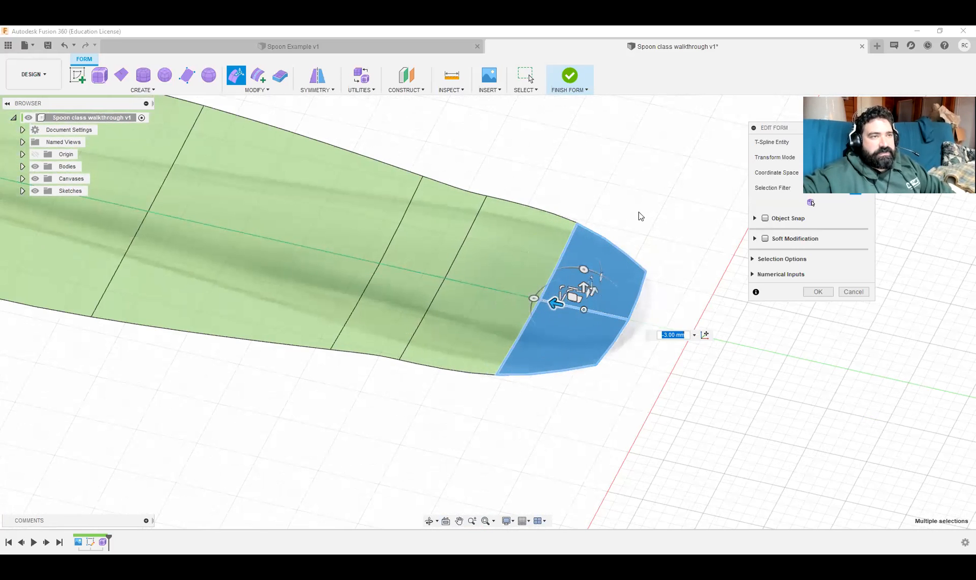
pyautogui.doubleClick(458, 252)
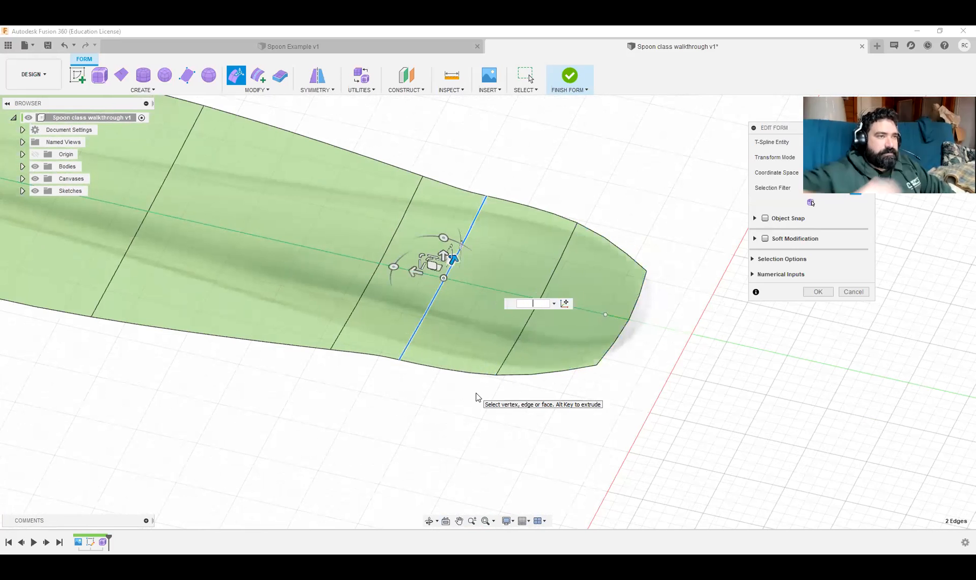
pyautogui.click(852, 292)
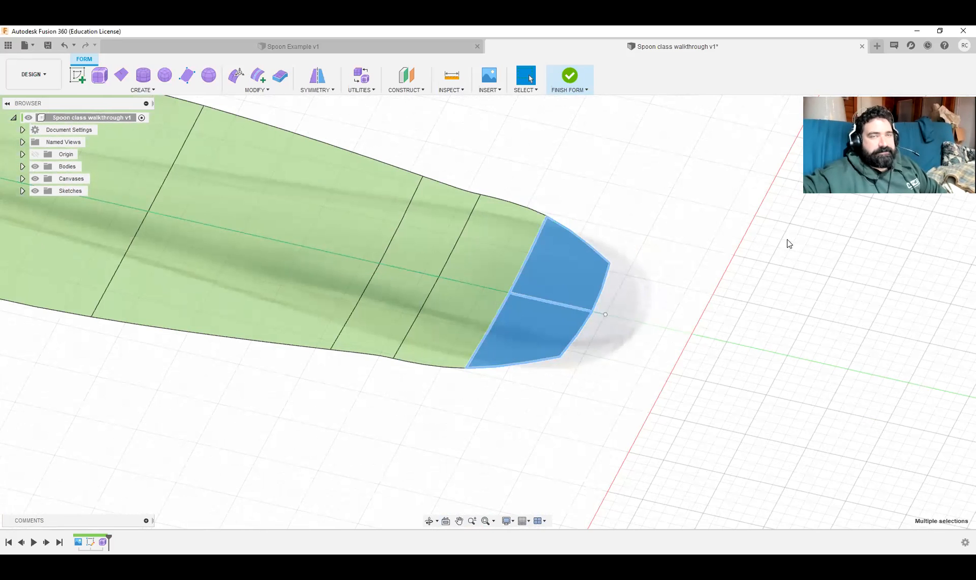
# Step: Edit the form to move the faces at the bowl's tip 2 mm outward along the spoon's length
pyautogui.click(787, 155)
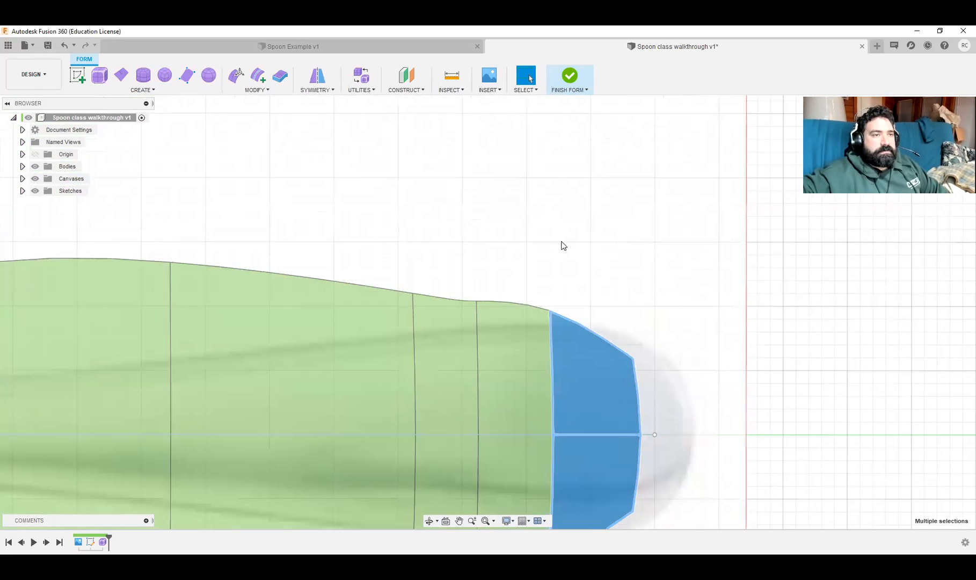
pyautogui.scroll(-5, 513, 301)
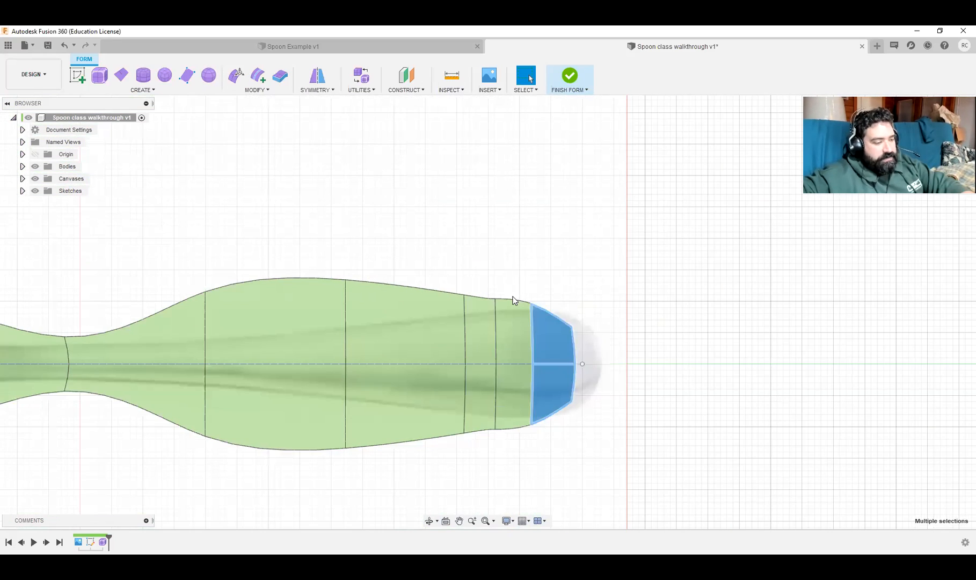
pyautogui.click(513, 302)
pyautogui.press('F6')
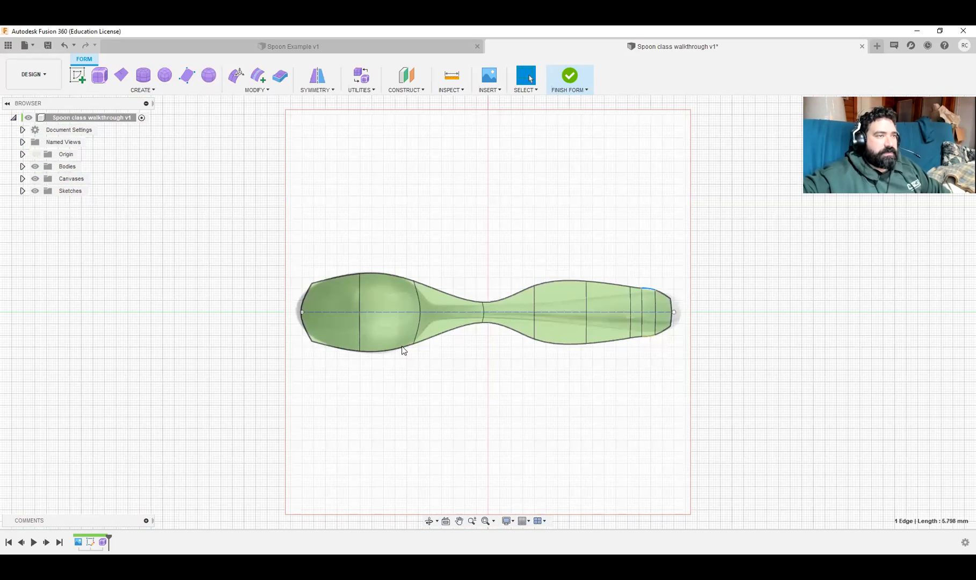
pyautogui.scroll(3, 403, 348)
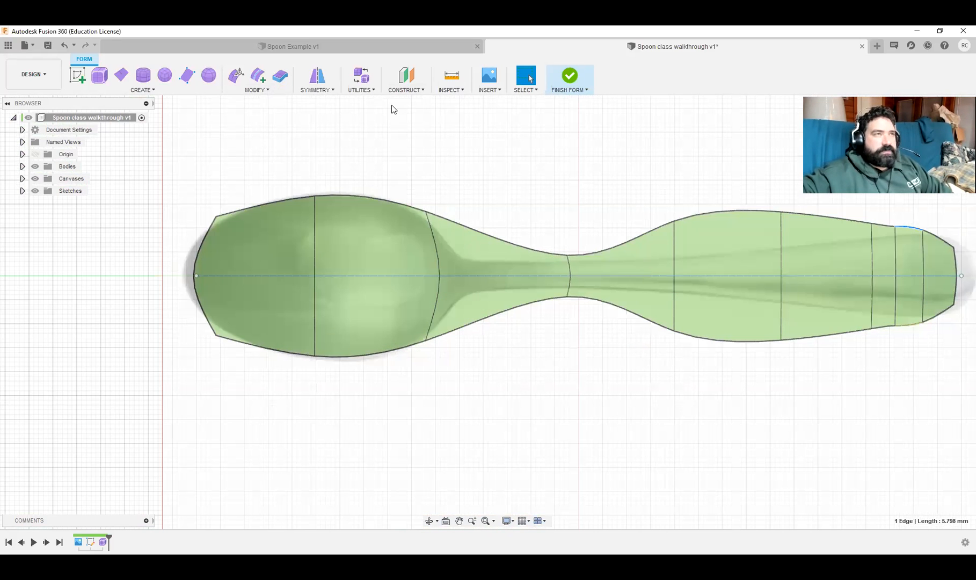
pyautogui.click(235, 76)
pyautogui.moveTo(223, 164); pyautogui.dragTo(169, 405)
pyautogui.moveTo(228, 273); pyautogui.dragTo(221, 276)
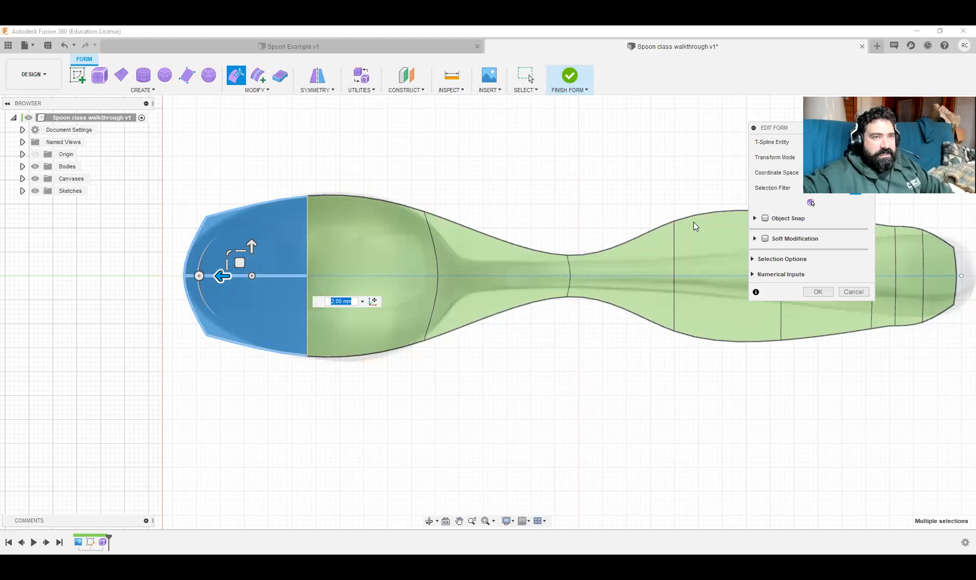
pyautogui.click(699, 183)
# Step: Move the side edge at the widest part of the handle 7 mm inward toward the centreline
pyautogui.moveTo(559, 185); pyautogui.dragTo(575, 217, button='middle')
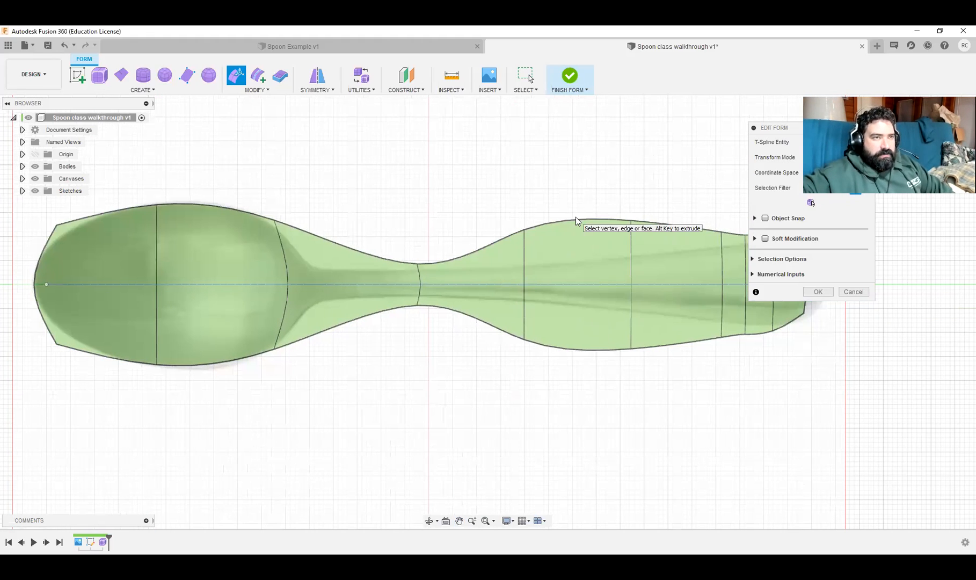
pyautogui.click(577, 219)
pyautogui.moveTo(577, 197); pyautogui.dragTo(575, 230)
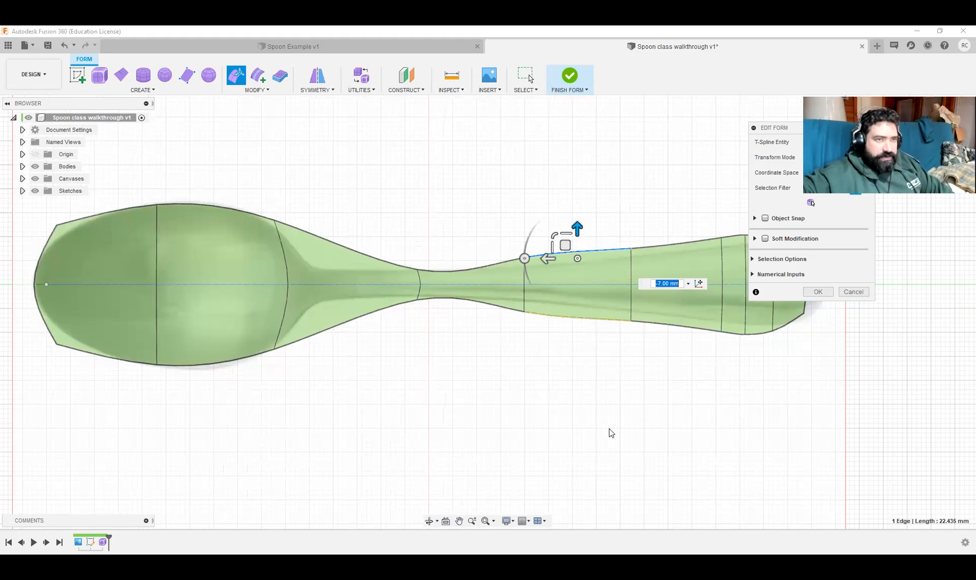
pyautogui.click(607, 455)
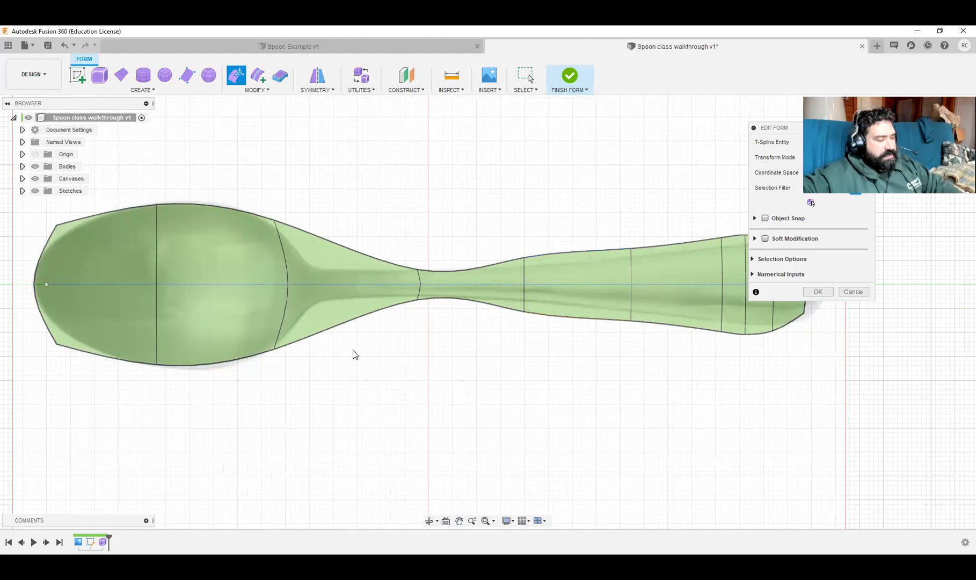
# Step: Lower the vertex at the centre of the bowl by 20 mm to give the bowl its depth
pyautogui.click(155, 285)
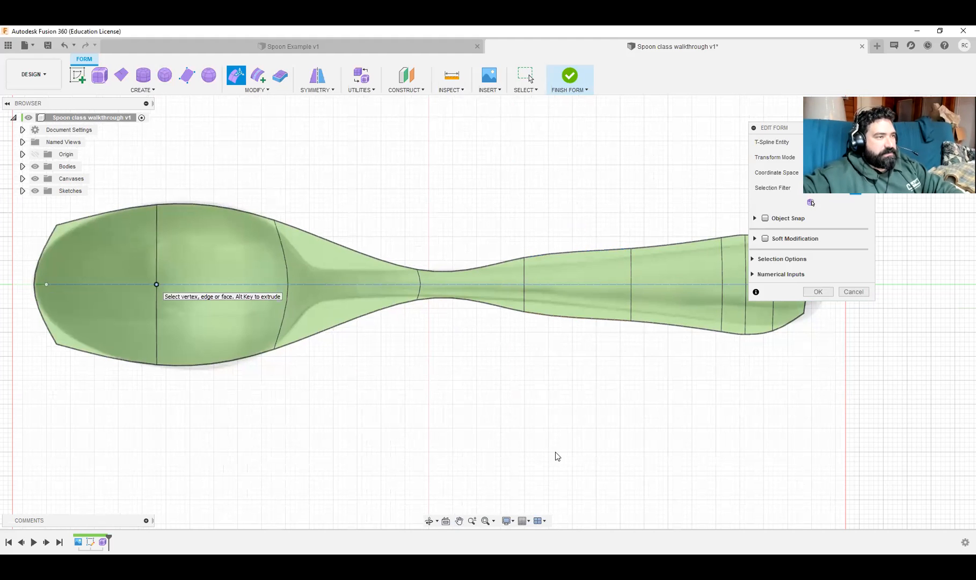
pyautogui.keyDown('shift'); pyautogui.moveTo(566, 448); pyautogui.dragTo(673, 333, button='middle'); pyautogui.keyUp('shift')
pyautogui.moveTo(412, 332); pyautogui.dragTo(409, 406)
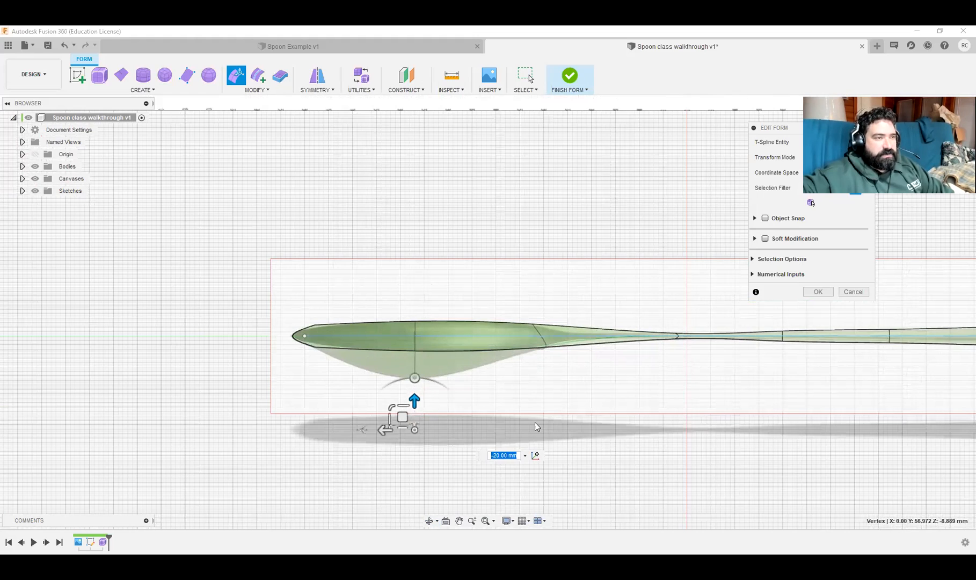
pyautogui.keyDown('shift'); pyautogui.moveTo(536, 422); pyautogui.dragTo(580, 349, button='middle'); pyautogui.keyUp('shift')
pyautogui.moveTo(458, 265); pyautogui.dragTo(465, 316, button='middle')
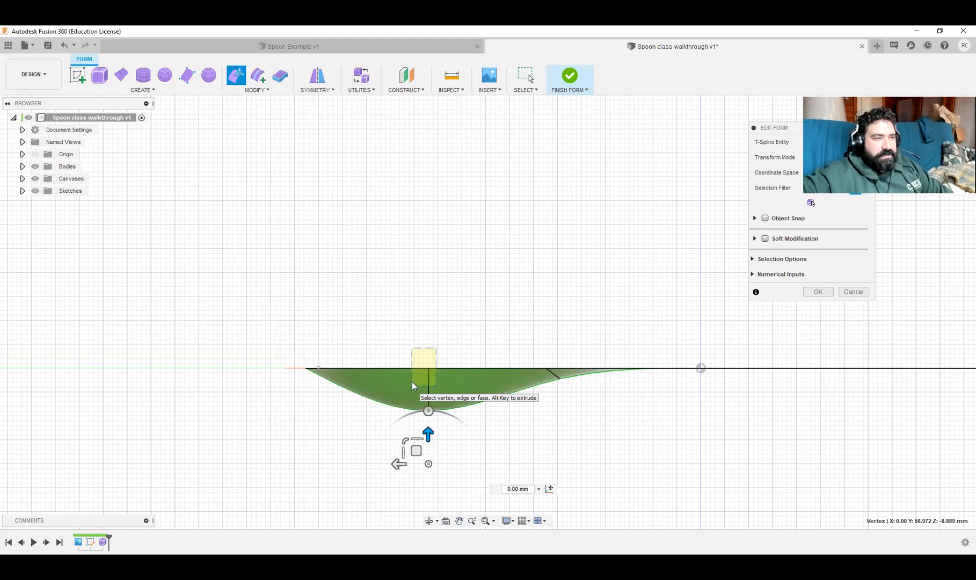
pyautogui.click(423, 341)
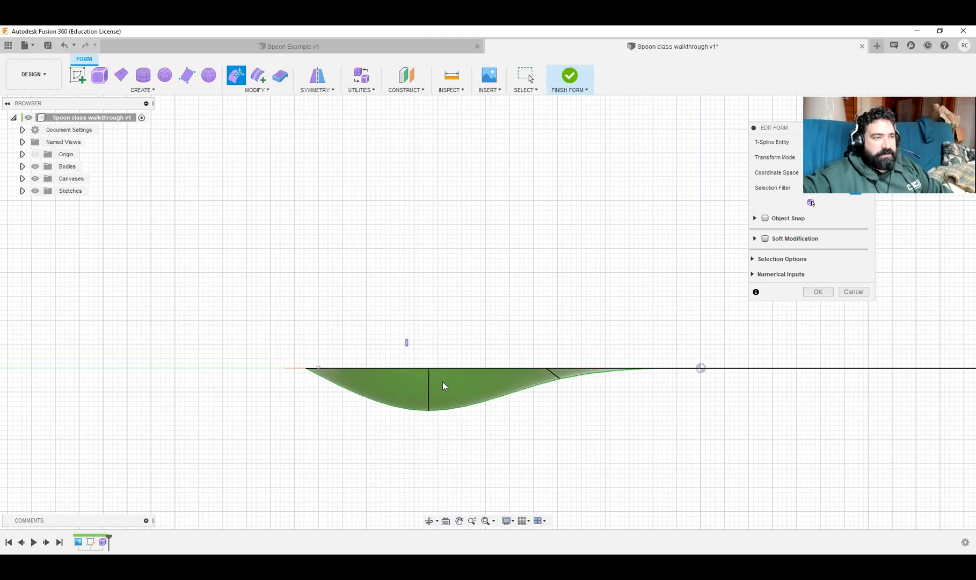
# Step: Restrict selection to vertices and slightly lower the two opposite rim vertices at the middle of the bowl
pyautogui.keyDown('shift'); pyautogui.moveTo(471, 320); pyautogui.dragTo(464, 336, button='middle'); pyautogui.keyUp('shift')
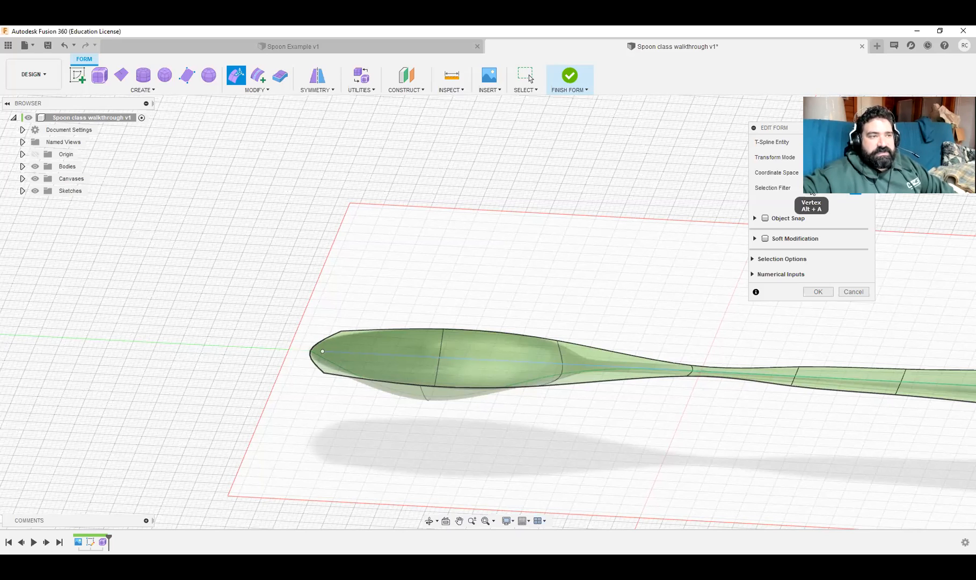
pyautogui.click(810, 194)
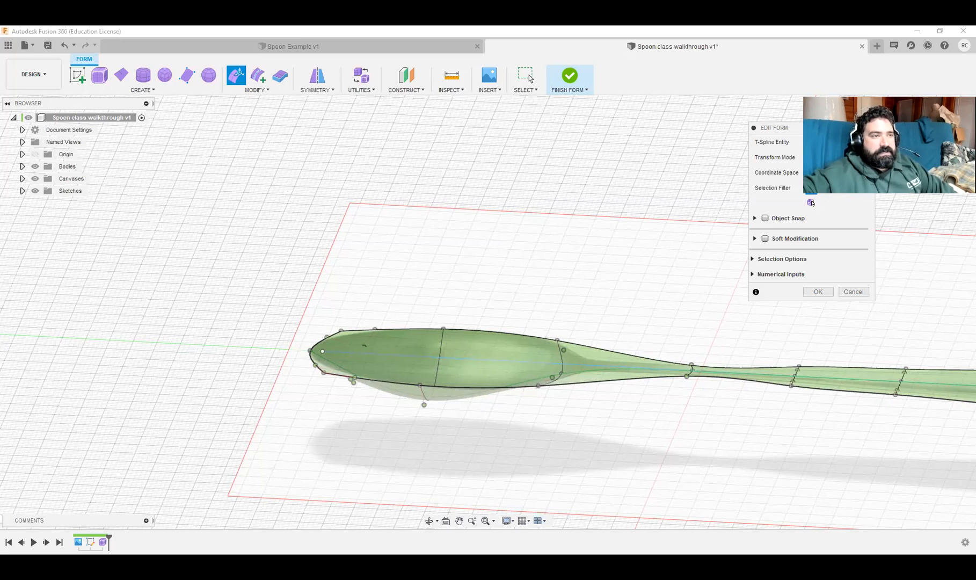
pyautogui.moveTo(419, 427); pyautogui.dragTo(420, 426)
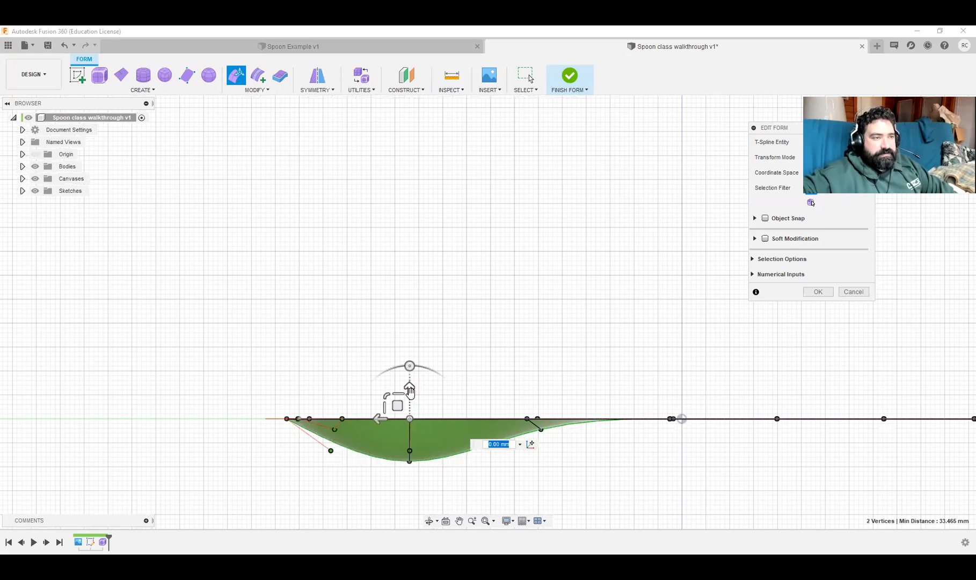
pyautogui.moveTo(410, 392); pyautogui.dragTo(410, 409)
# Step: Slightly raise the vertices at the spoon's neck, and raise the adjacent handle vertices to form a gentle arch
pyautogui.moveTo(525, 374); pyautogui.dragTo(519, 375, button='middle')
pyautogui.moveTo(518, 374); pyautogui.dragTo(519, 365)
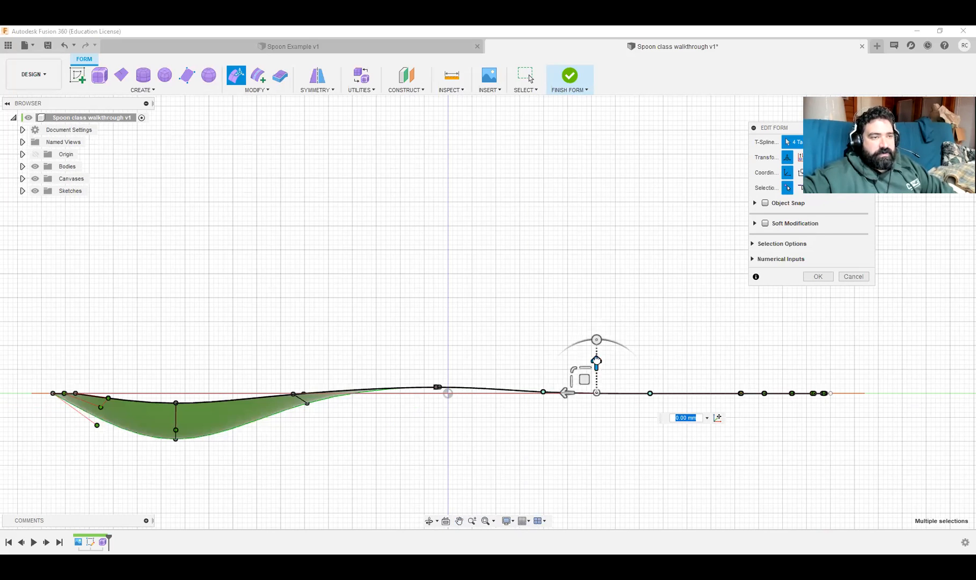
pyautogui.moveTo(595, 362); pyautogui.dragTo(596, 357)
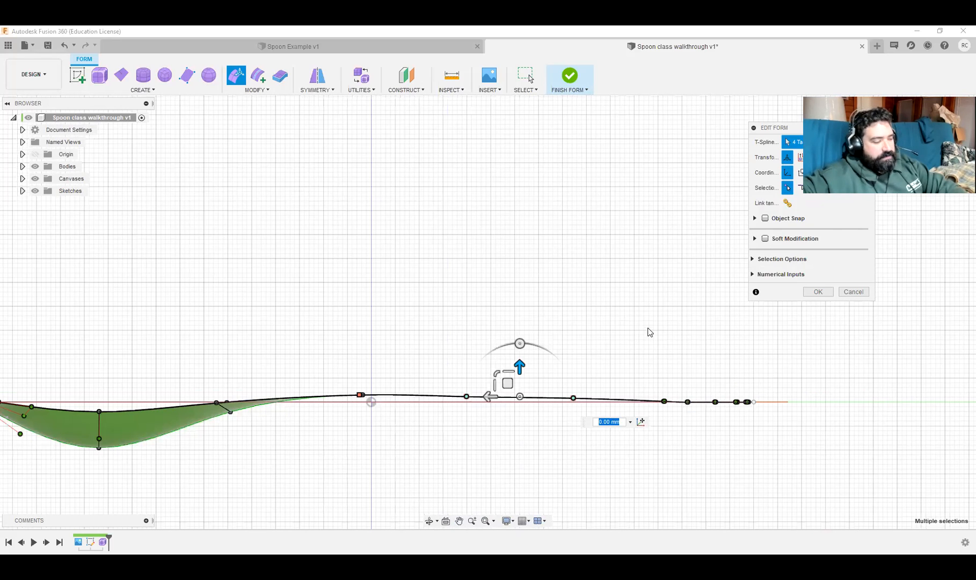
# Step: Move the corner vertex at the bowl's tip by about -0.345 by -0.118 mm in the horizontal plane
pyautogui.keyDown('shift'); pyautogui.moveTo(649, 327); pyautogui.dragTo(608, 373, button='middle'); pyautogui.keyUp('shift')
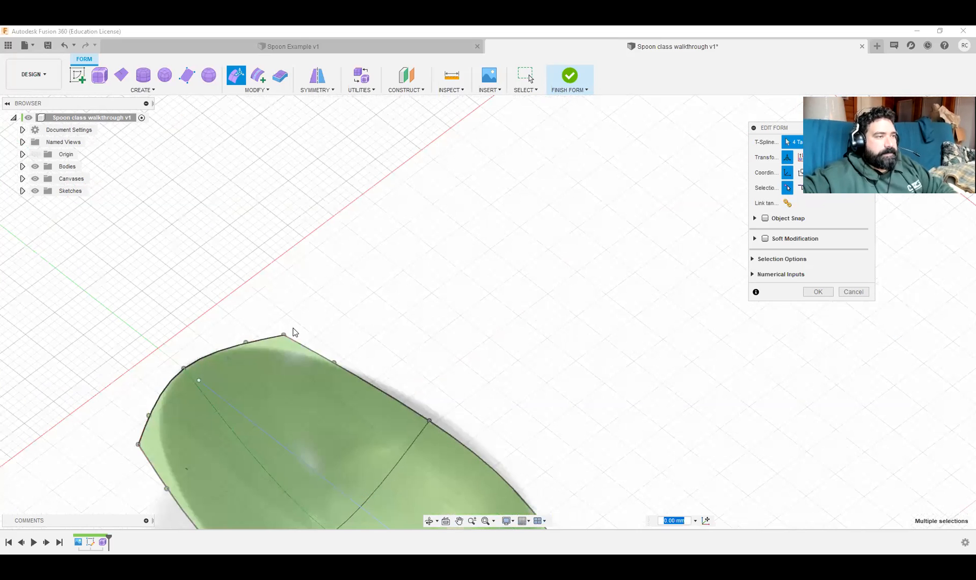
pyautogui.click(284, 335)
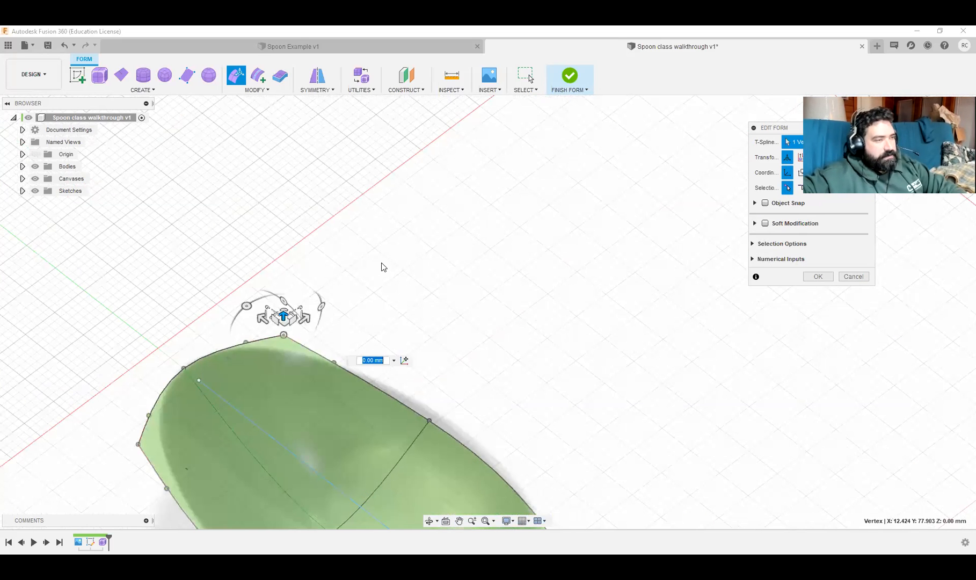
pyautogui.keyDown('shift'); pyautogui.moveTo(382, 266); pyautogui.dragTo(442, 238, button='middle'); pyautogui.keyUp('shift')
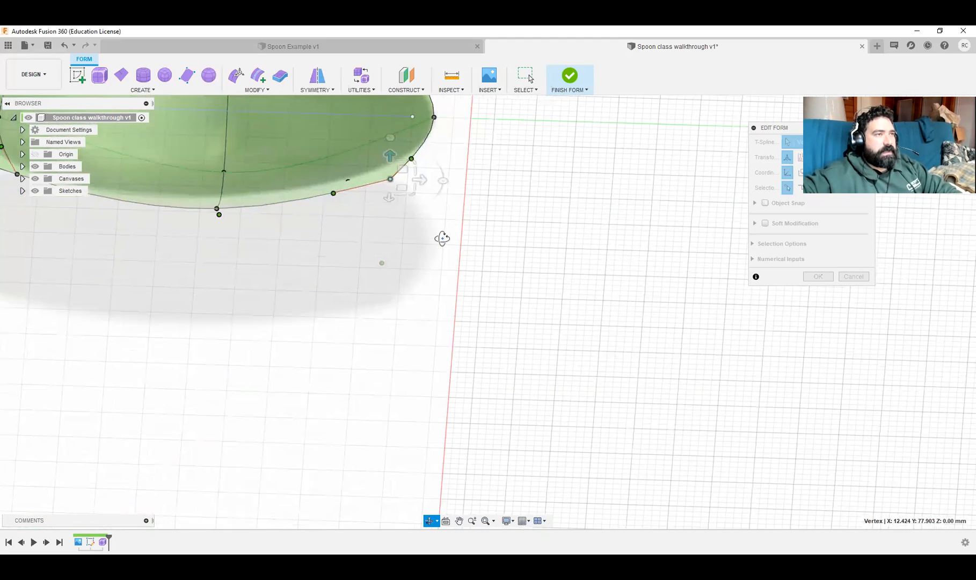
pyautogui.scroll(3, 527, 436)
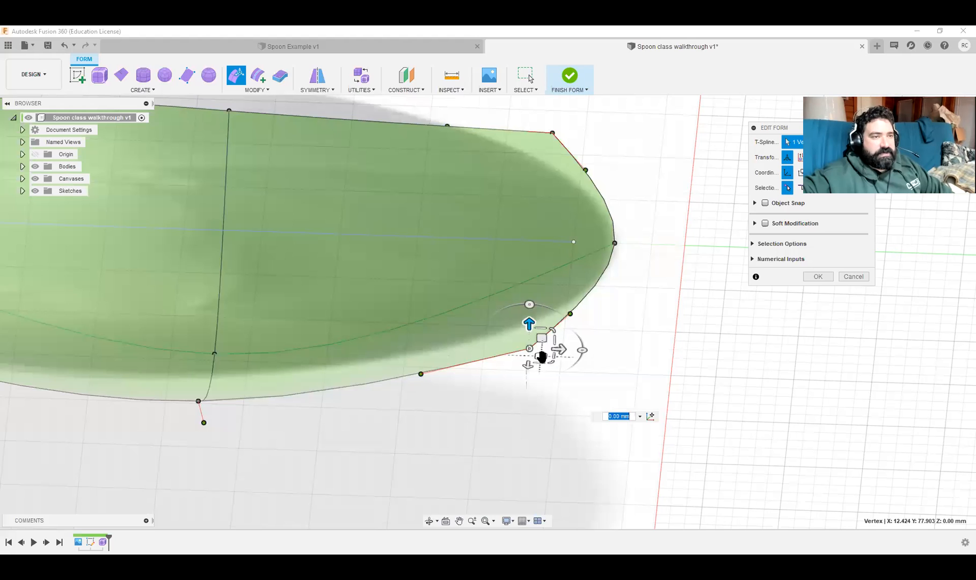
pyautogui.moveTo(541, 358)
pyautogui.mouseDown()
pyautogui.moveTo(528, 335)
pyautogui.moveTo(536, 332)
pyautogui.moveTo(544, 361)
pyautogui.mouseUp()
# Step: Move the opposite corner vertex at the bowl's tip inward by about 1.535 by -1.674 mm to follow the canvas outline
pyautogui.scroll(5, 453, 252)
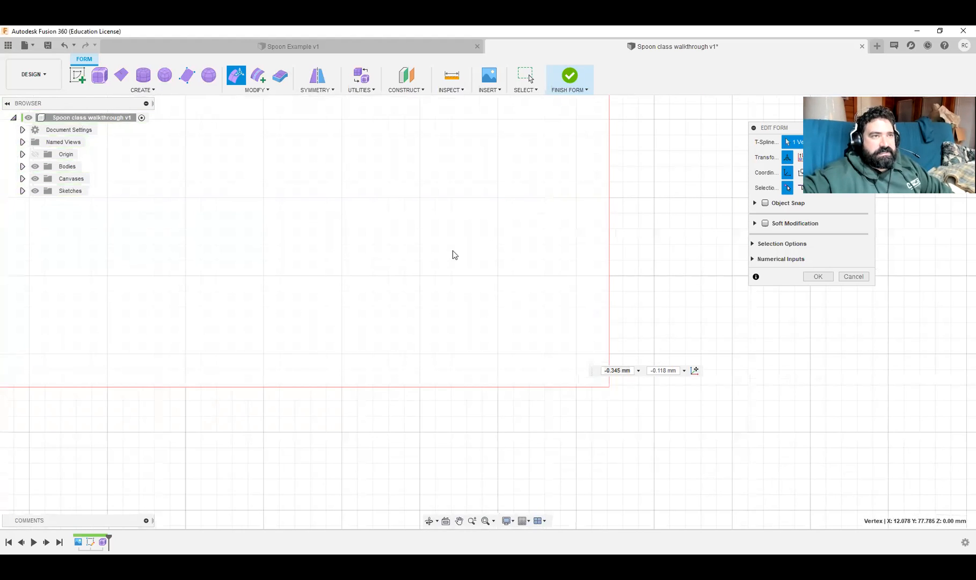
pyautogui.scroll(-5, 446, 320)
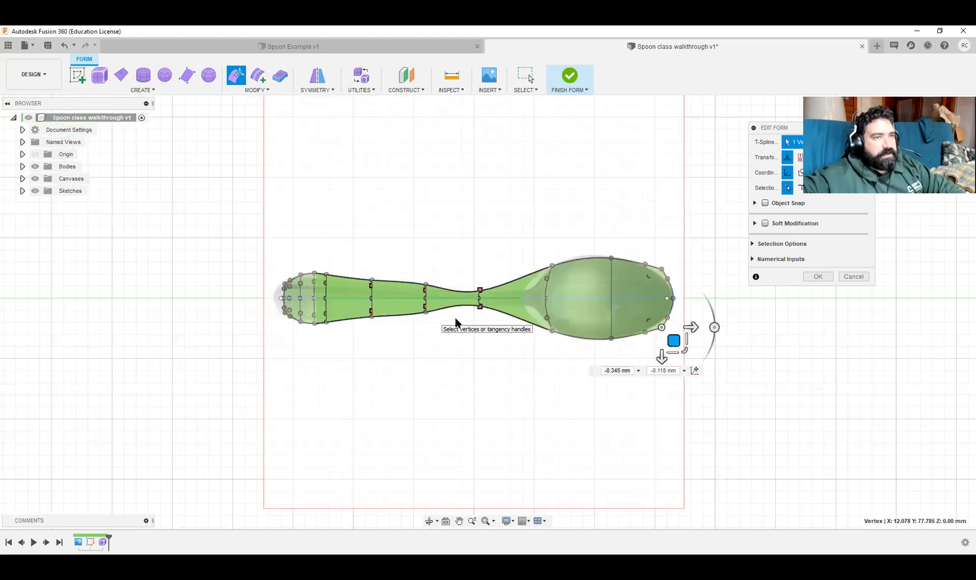
pyautogui.scroll(3, 634, 394)
pyautogui.moveTo(634, 395); pyautogui.dragTo(419, 413, button='middle')
pyautogui.moveTo(419, 413); pyautogui.dragTo(193, 409)
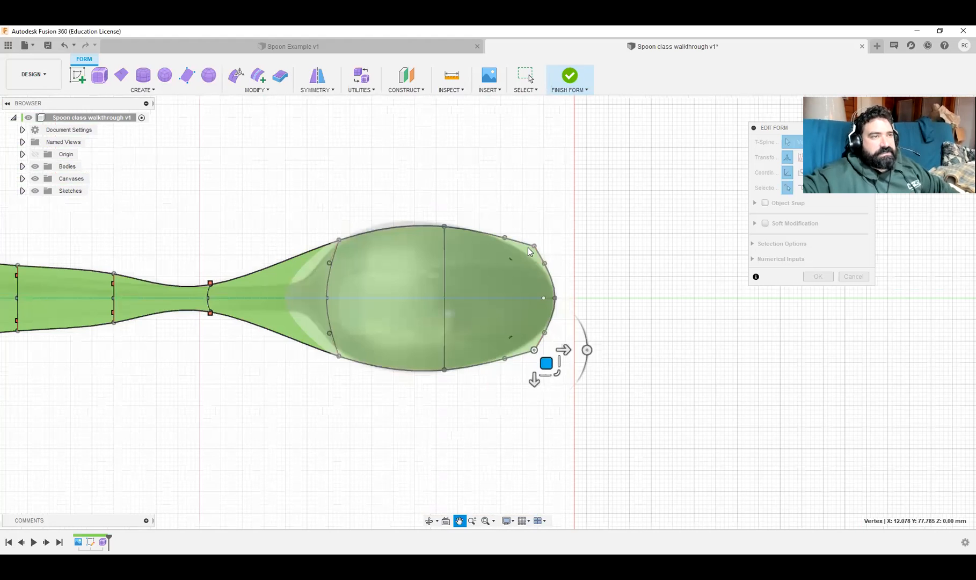
pyautogui.scroll(3, 470, 239)
pyautogui.press('Escape')
pyautogui.click(468, 241)
pyautogui.moveTo(479, 254); pyautogui.dragTo(467, 266)
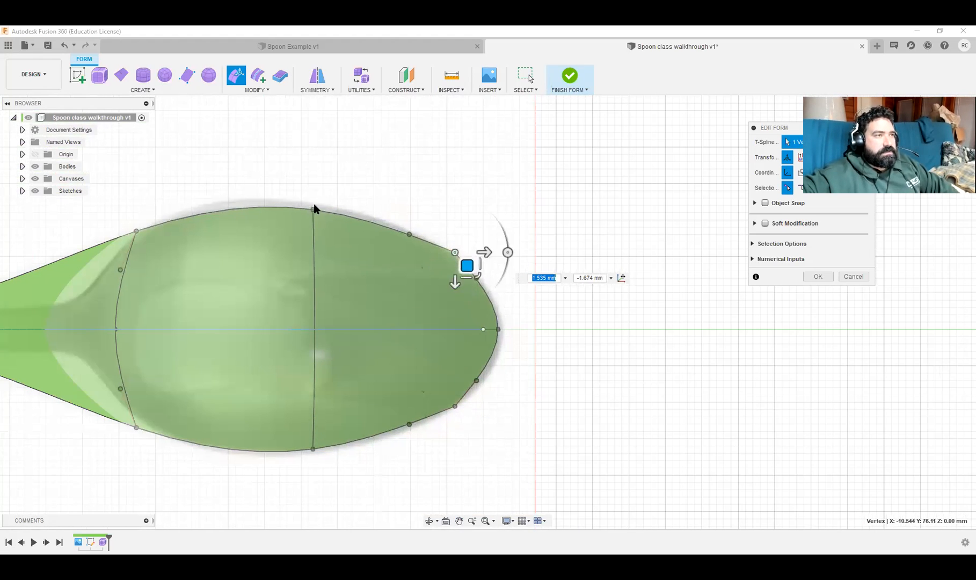
# Step: Restrict selection to edges and move the two adjacent rim edges along the bowl's side 1 mm outward
pyautogui.moveTo(269, 186)
pyautogui.mouseDown()
pyautogui.moveTo(305, 210)
pyautogui.moveTo(278, 202)
pyautogui.mouseUp()
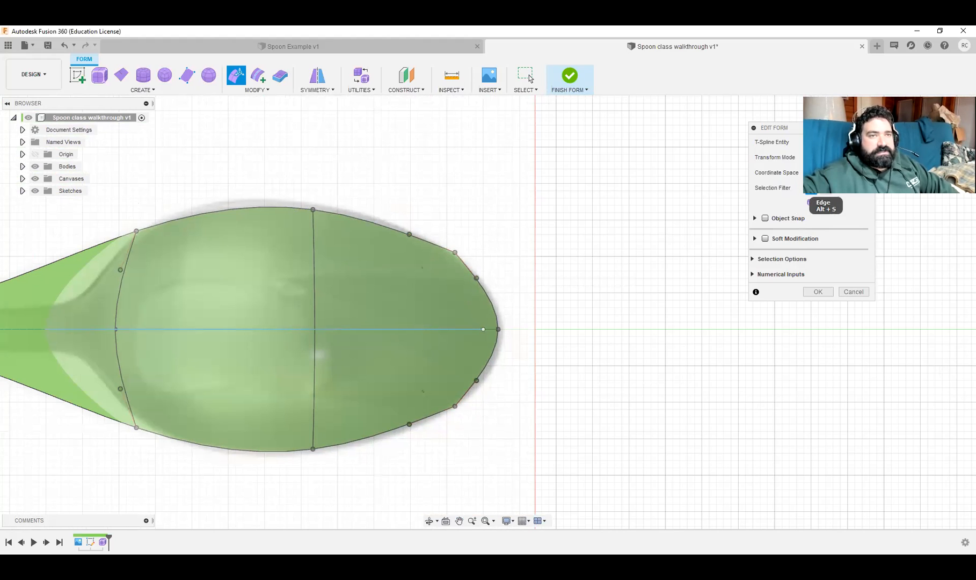
pyautogui.click(811, 203)
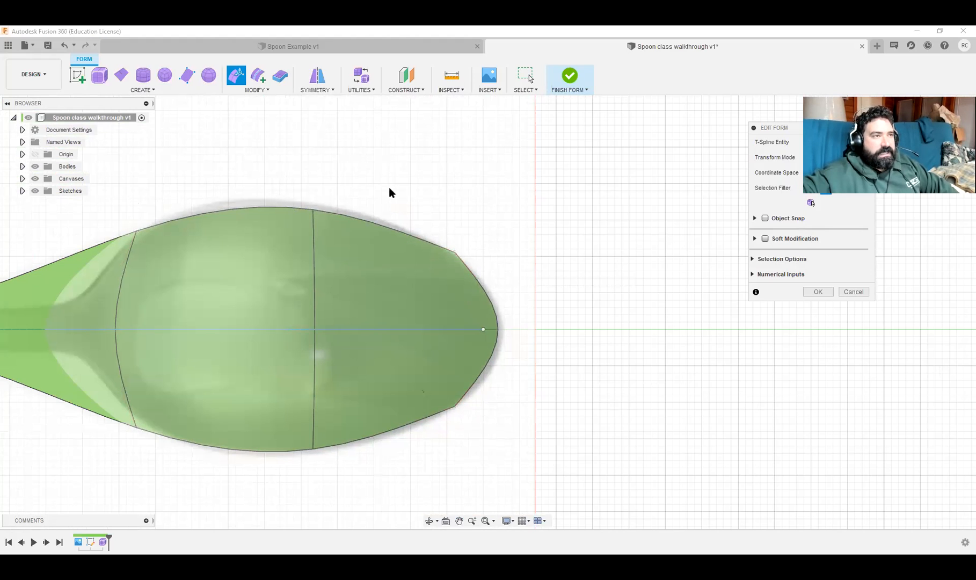
pyautogui.click(368, 220)
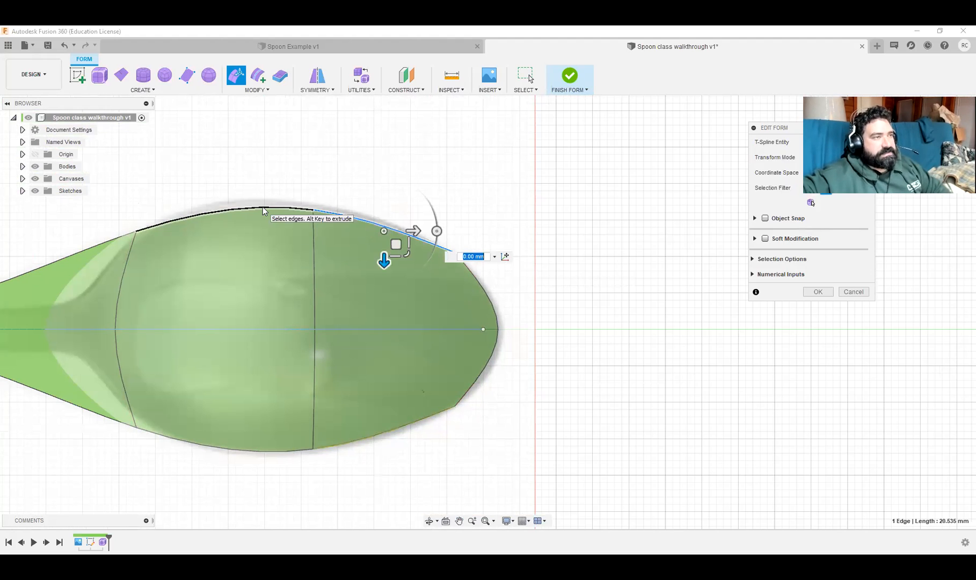
pyautogui.keyDown('shift'); pyautogui.click(263, 211); pyautogui.keyUp('shift')
pyautogui.moveTo(303, 262); pyautogui.dragTo(301, 254)
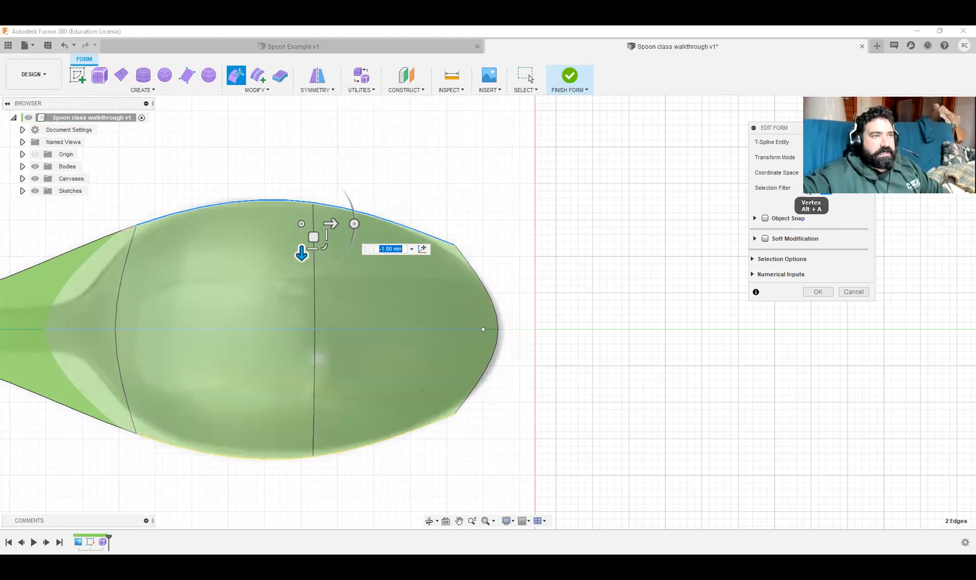
# Step: Switch to vertex selection, move the bowl-tip corner vertex by about 0.837 by -0.767 mm, and shift the tip's vertices and tangency handles 1 mm outward
pyautogui.click(810, 200)
pyautogui.click(455, 245)
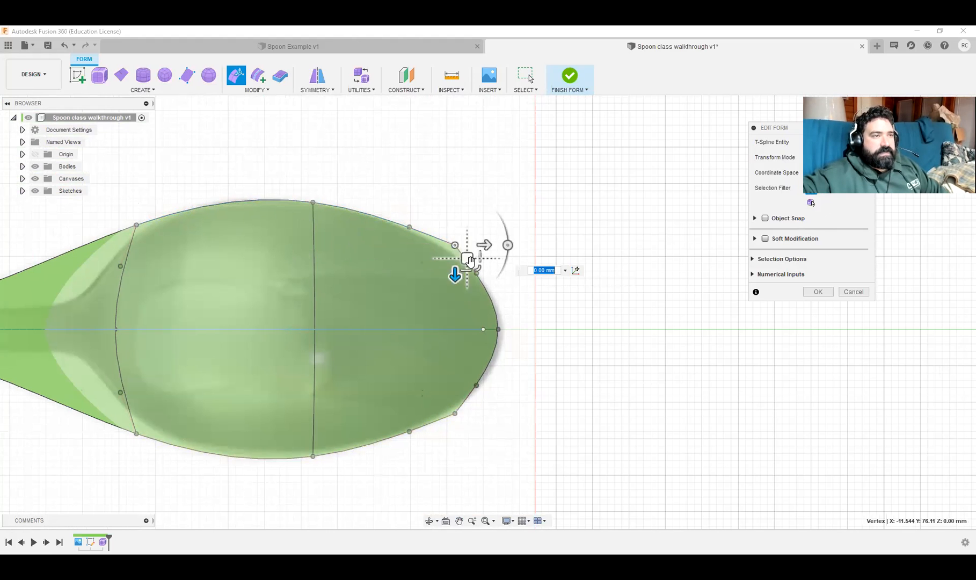
pyautogui.moveTo(469, 262); pyautogui.dragTo(464, 267)
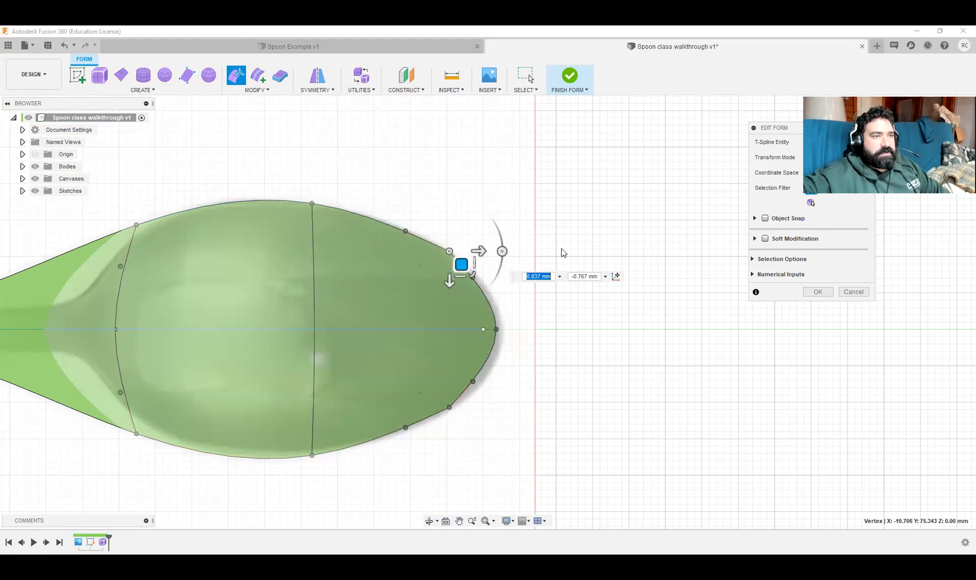
pyautogui.moveTo(580, 197); pyautogui.dragTo(463, 433)
pyautogui.moveTo(510, 329); pyautogui.dragTo(516, 329)
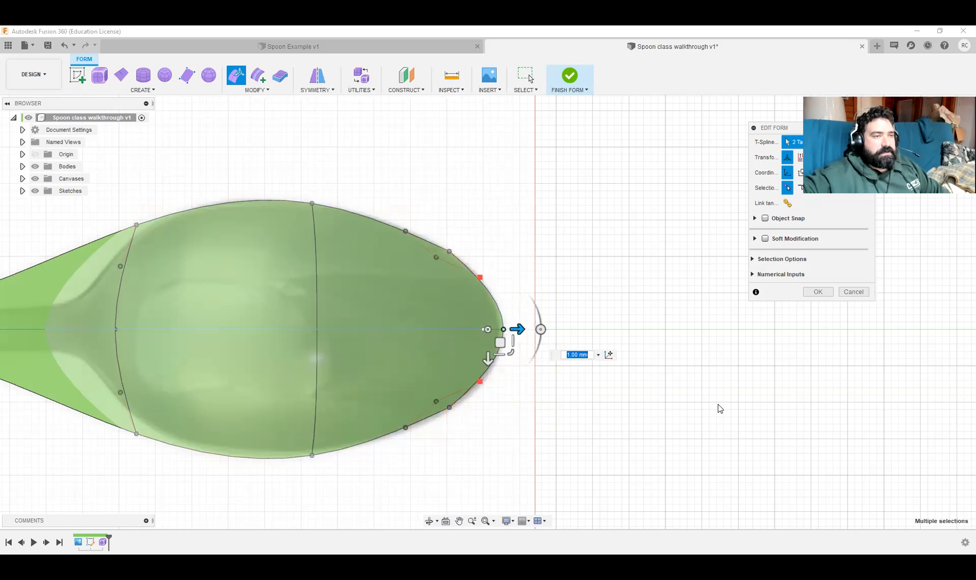
# Step: Accept the Edit Form changes to the vertices at the tip of the spoon's bowl
pyautogui.press('Escape')
pyautogui.scroll(-3, 251, 414)
pyautogui.moveTo(247, 379); pyautogui.dragTo(348, 407, button='middle')
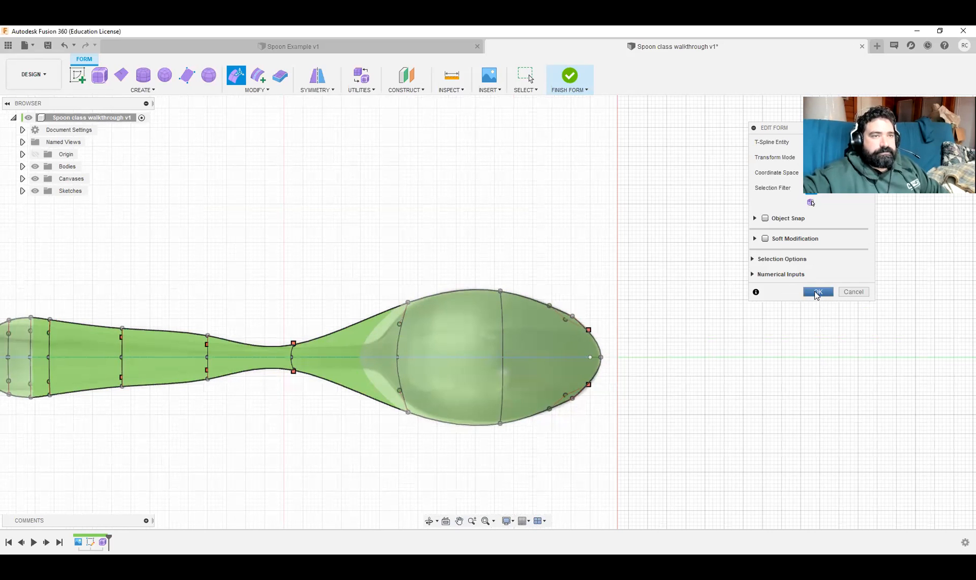
pyautogui.click(815, 294)
pyautogui.keyDown('shift'); pyautogui.moveTo(699, 327); pyautogui.dragTo(548, 349, button='middle'); pyautogui.keyUp('shift')
pyautogui.scroll(-3, 771, 238)
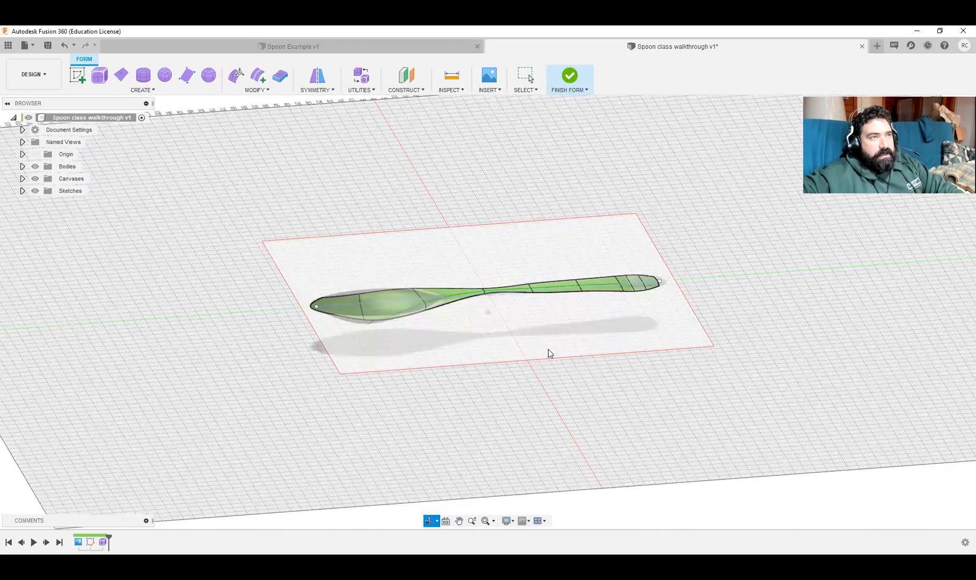
pyautogui.press('Escape')
pyautogui.scroll(5, 500, 332)
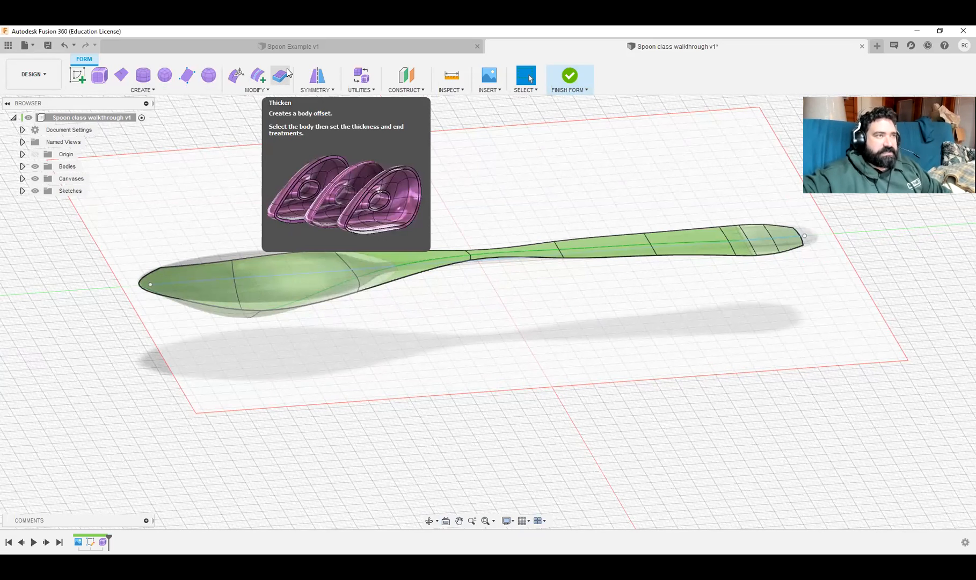
pyautogui.click(256, 89)
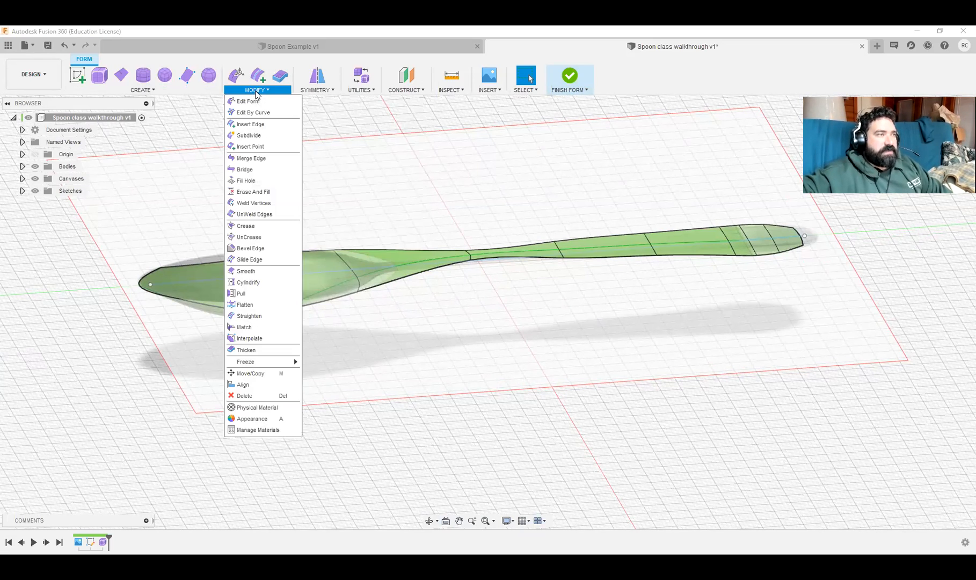
pyautogui.click(294, 350)
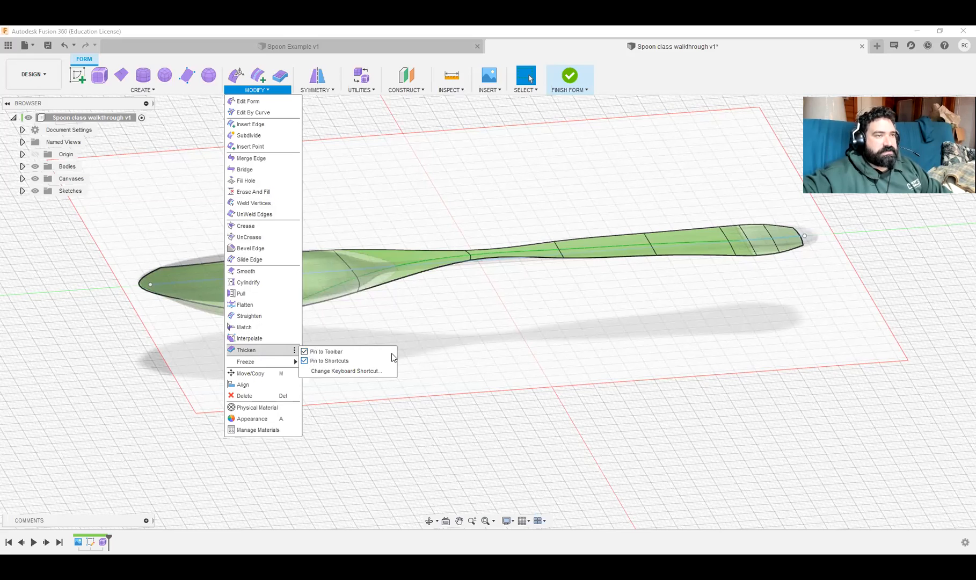
pyautogui.click(493, 322)
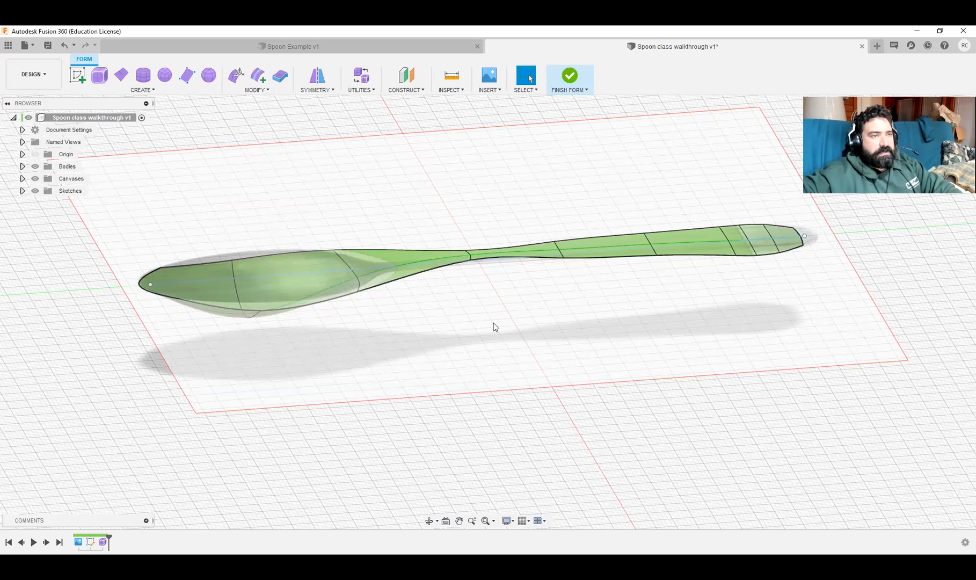
# Step: Thicken the spoon's T-spline body by 2 mm using the Soft thicken type
pyautogui.press('s')
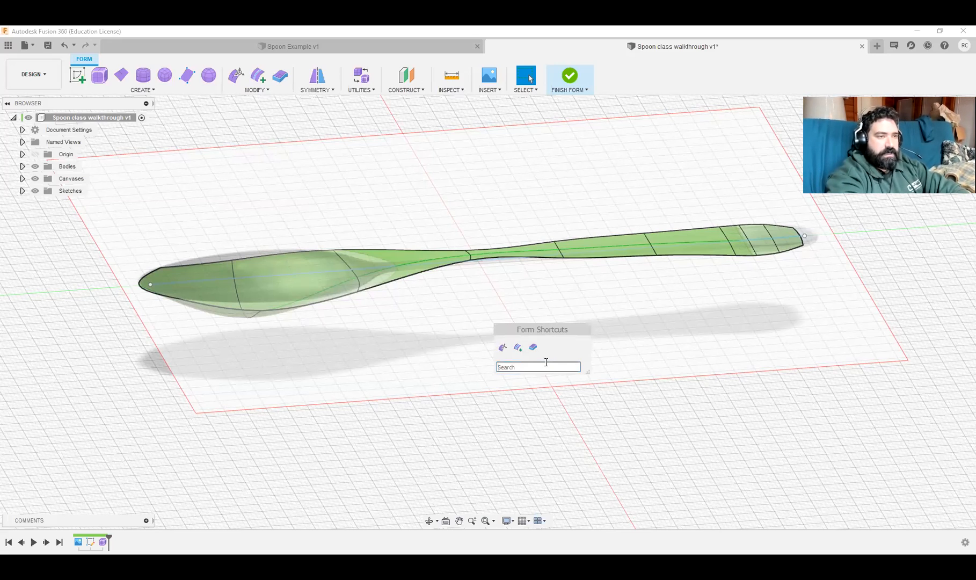
pyautogui.write('thick')
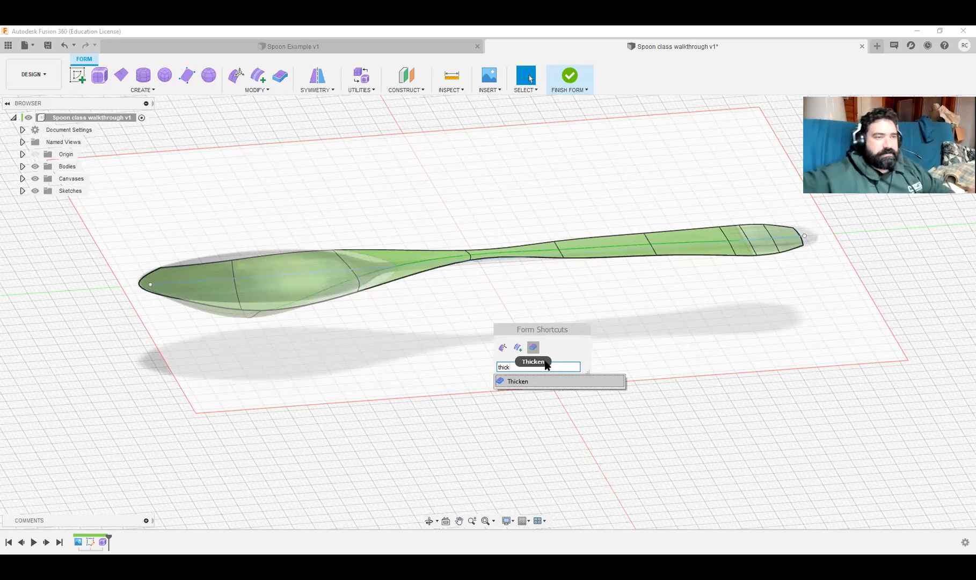
pyautogui.click(530, 382)
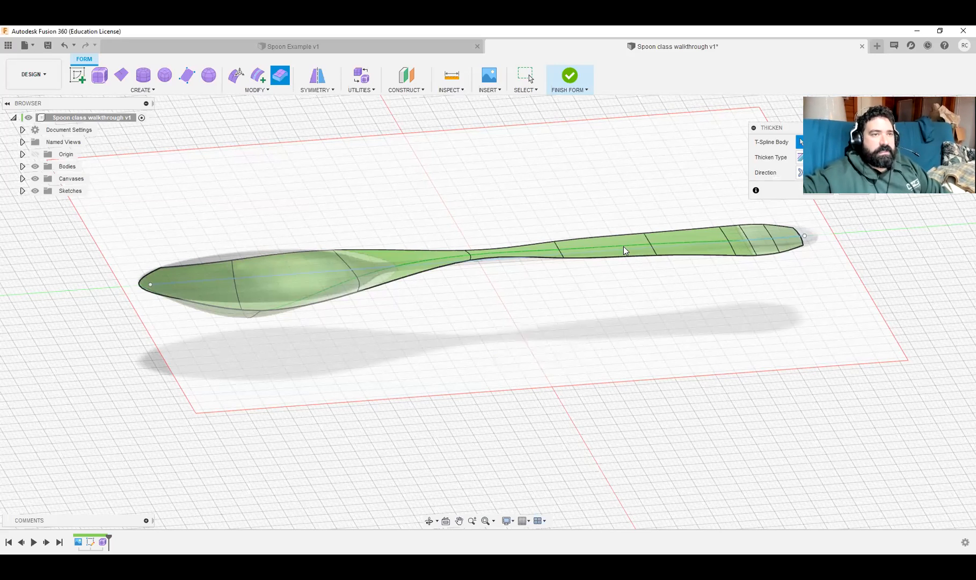
pyautogui.click(623, 246)
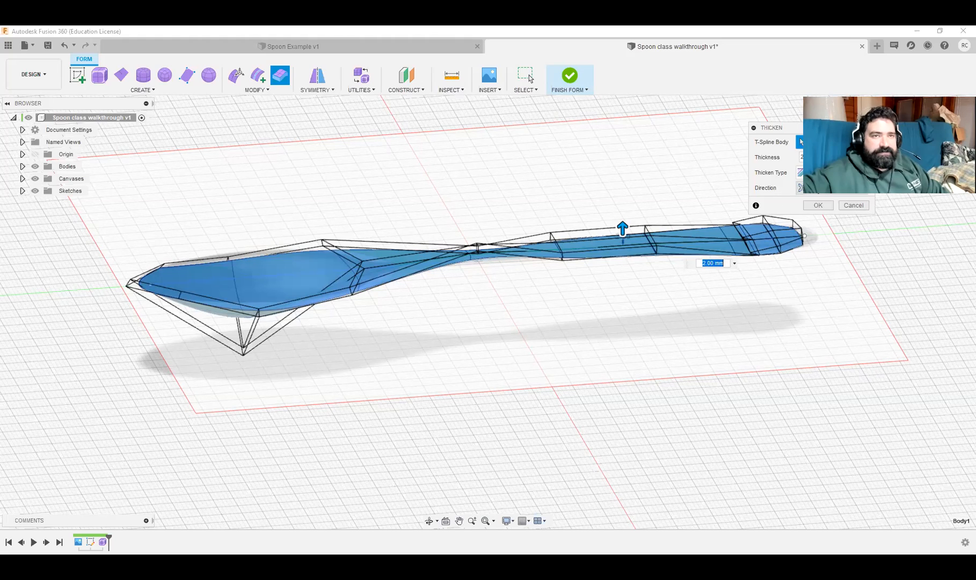
pyautogui.click(799, 173)
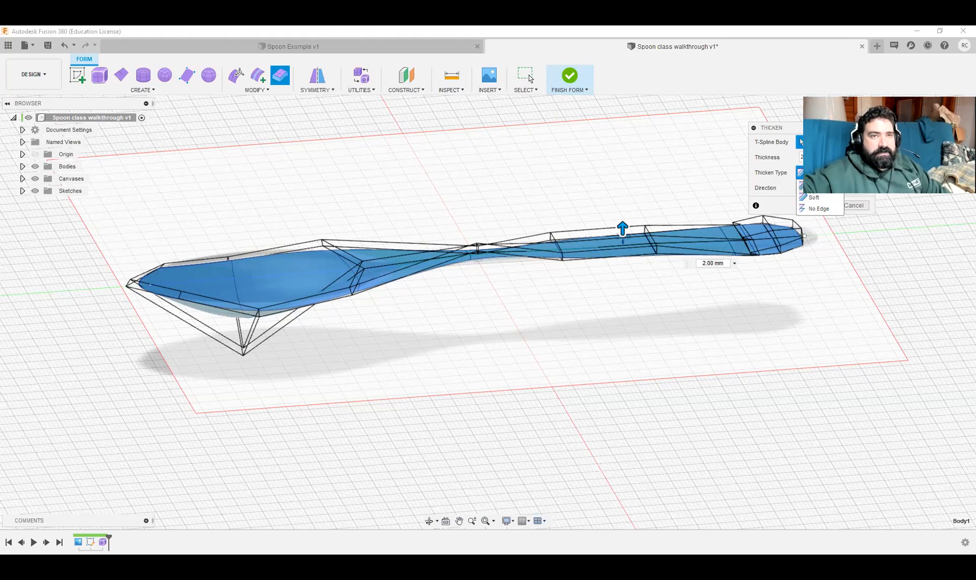
pyautogui.click(799, 186)
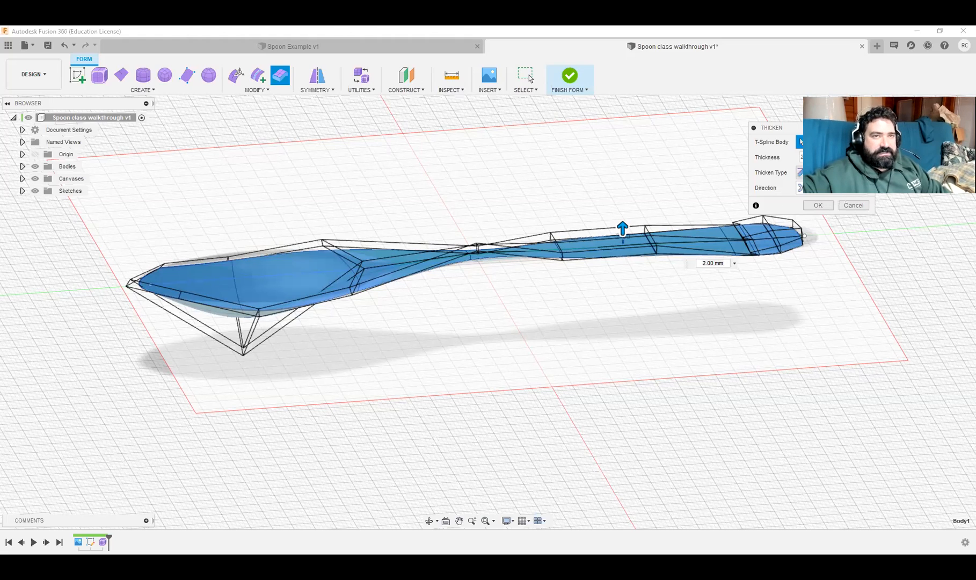
pyautogui.click(800, 172)
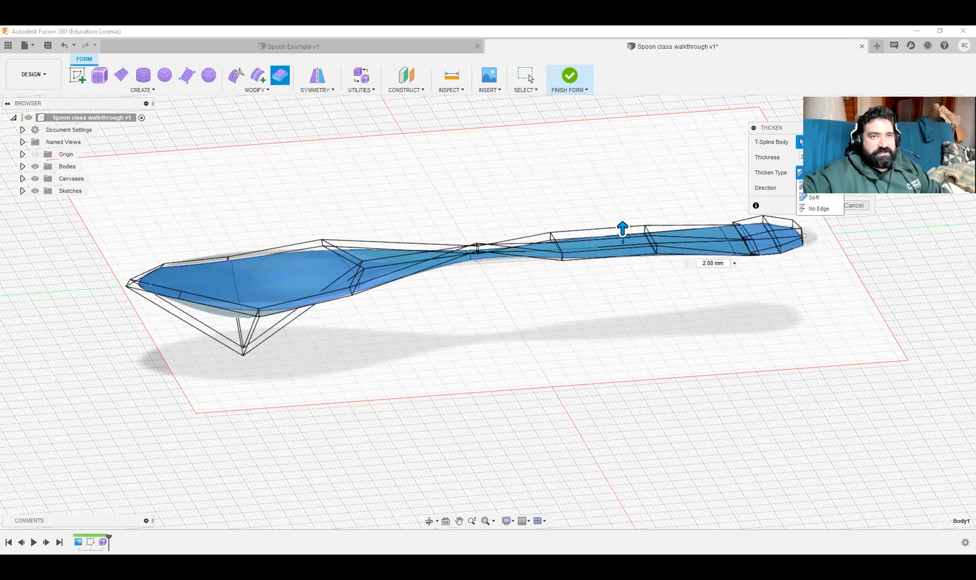
pyautogui.click(816, 198)
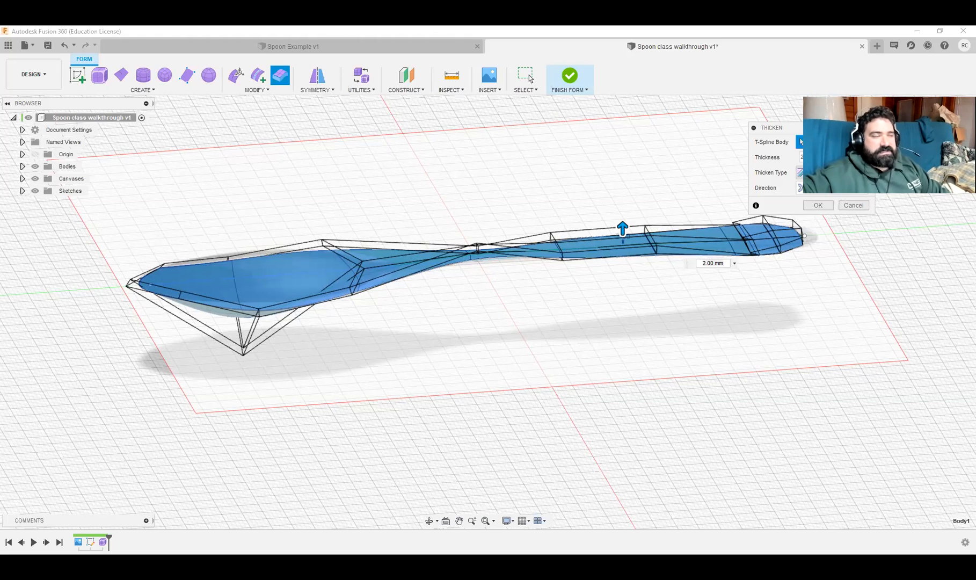
pyautogui.click(799, 172)
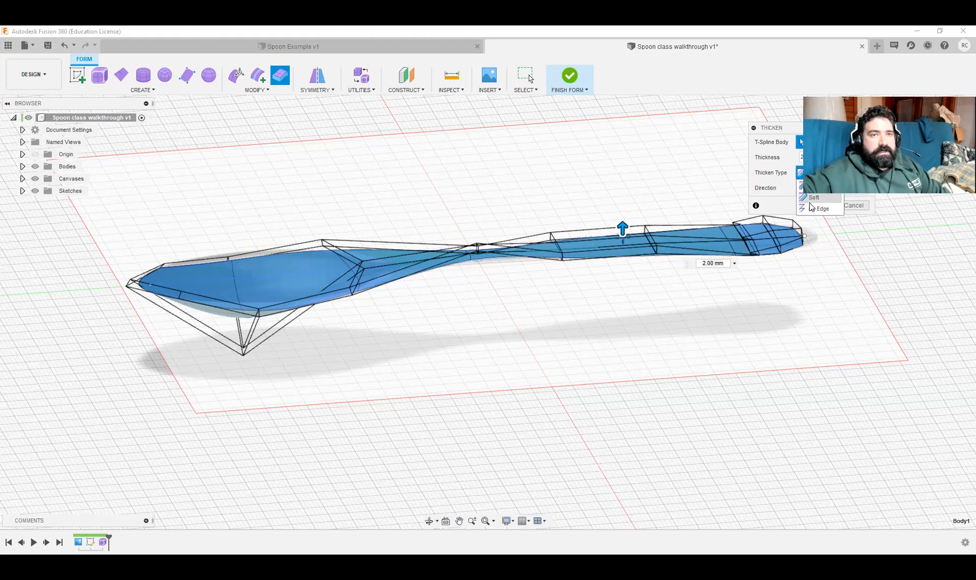
pyautogui.click(810, 208)
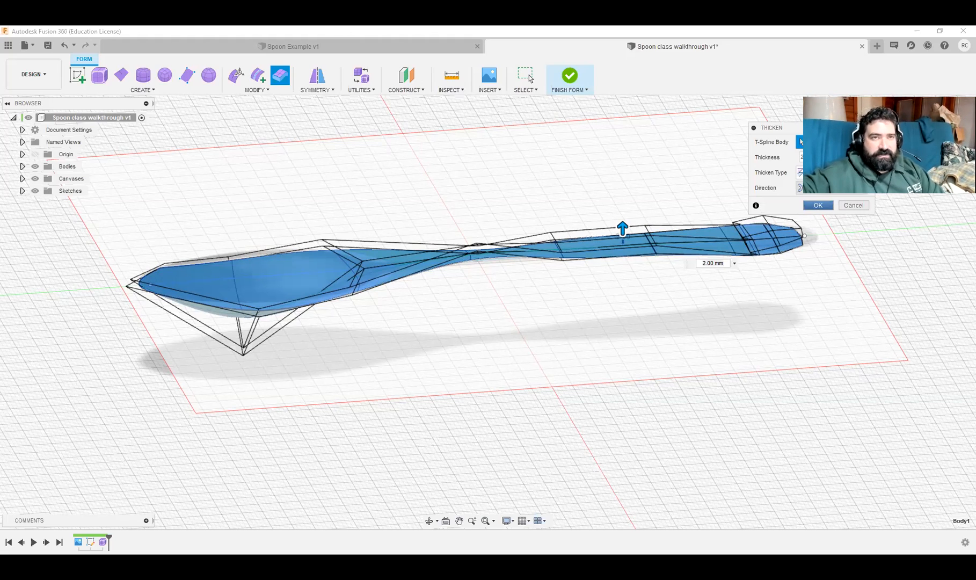
pyautogui.click(814, 198)
pyautogui.click(817, 206)
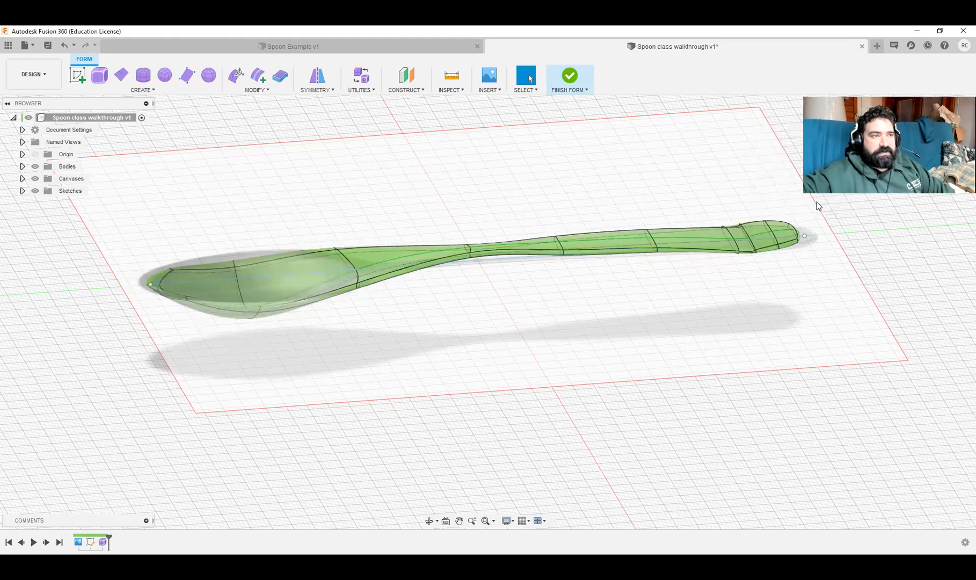
# Step: Examine the thickened spoon from several angles, including the side profile, the bowl and the end of the handle
pyautogui.scroll(4, 351, 366)
pyautogui.moveTo(550, 346); pyautogui.dragTo(276, 366, button='middle')
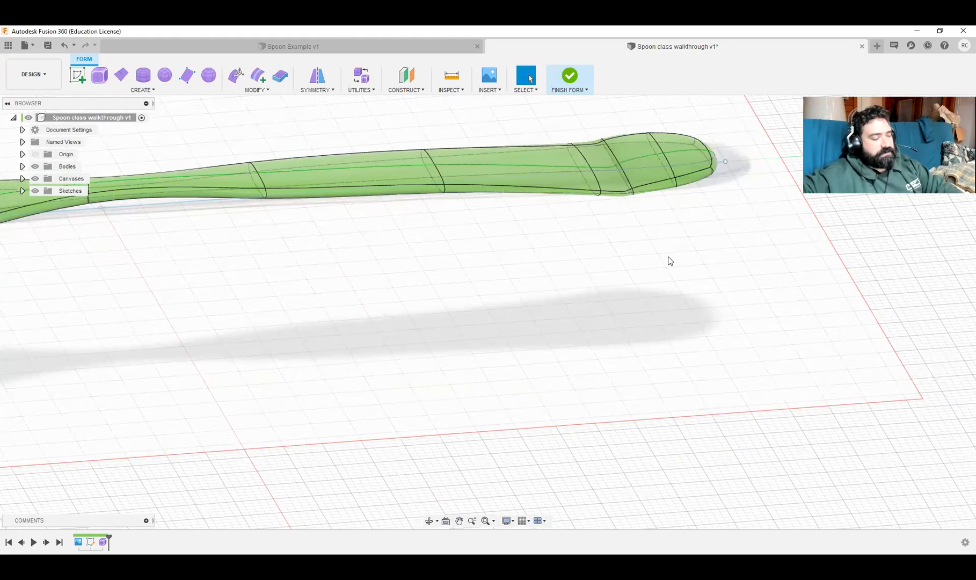
pyautogui.moveTo(651, 257)
pyautogui.keyDown('shift'); pyautogui.mouseDown(button='middle')
pyautogui.moveTo(644, 222)
pyautogui.moveTo(649, 242)
pyautogui.mouseUp(button='middle'); pyautogui.keyUp('shift')
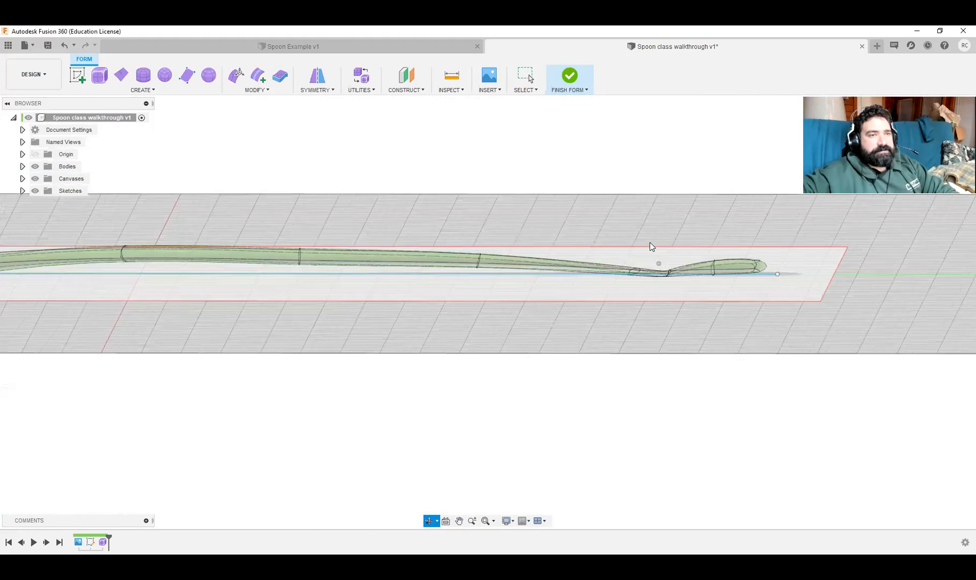
pyautogui.keyDown('shift'); pyautogui.moveTo(534, 161); pyautogui.dragTo(643, 290, button='middle'); pyautogui.keyUp('shift')
pyautogui.scroll(-2, 642, 289)
pyautogui.scroll(4, 642, 287)
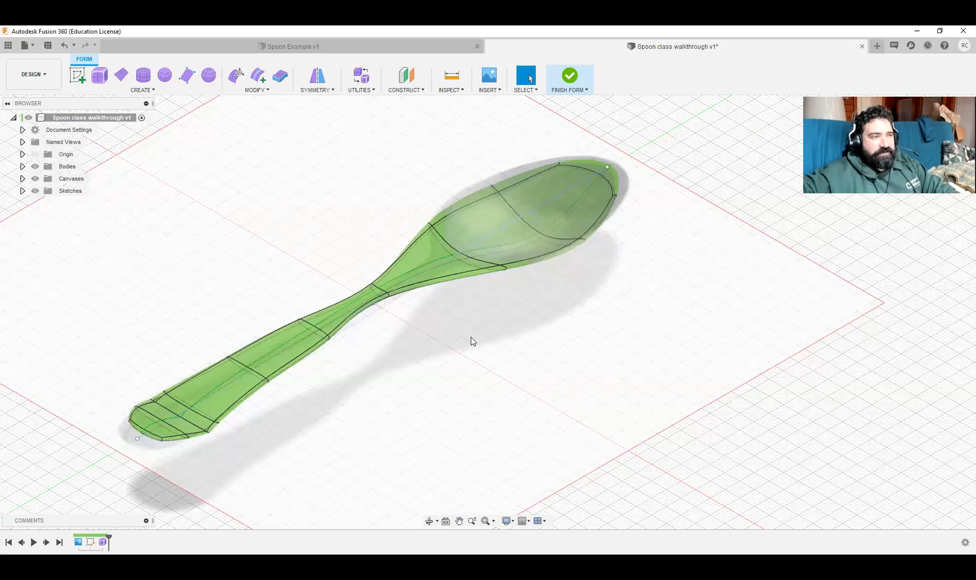
pyautogui.keyDown('shift'); pyautogui.moveTo(486, 403); pyautogui.dragTo(580, 434, button='middle'); pyautogui.keyUp('shift')
pyautogui.scroll(3, 536, 465)
pyautogui.moveTo(642, 375); pyautogui.dragTo(511, 290, button='middle')
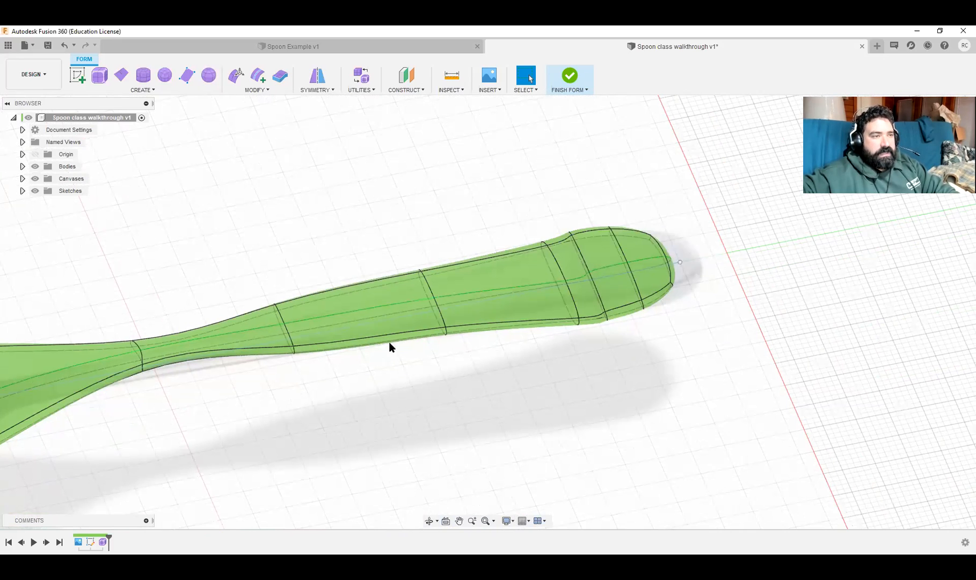
# Step: Scale up the end section of the handle by a factor of about 1.57 with Edit Form
pyautogui.doubleClick(483, 300)
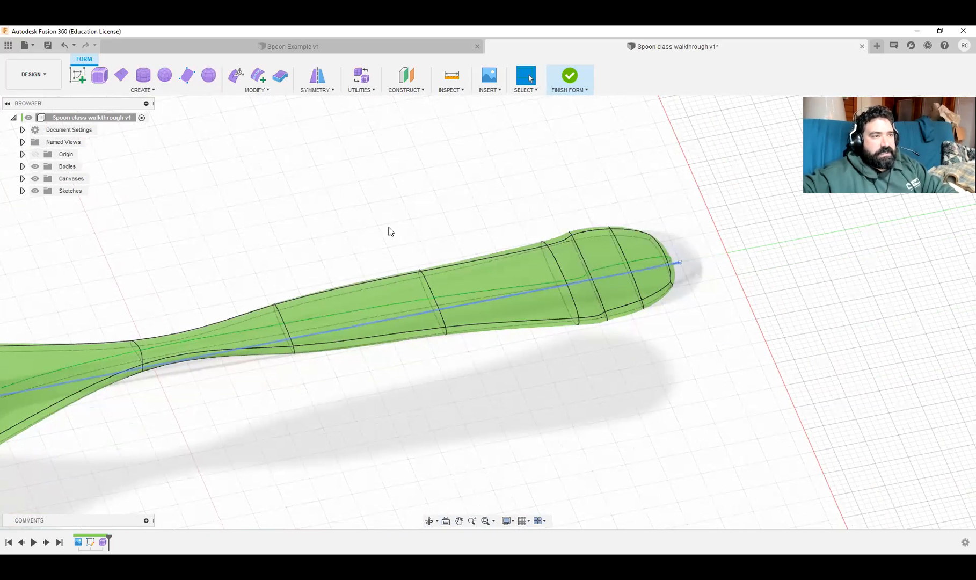
pyautogui.moveTo(368, 215); pyautogui.dragTo(770, 384)
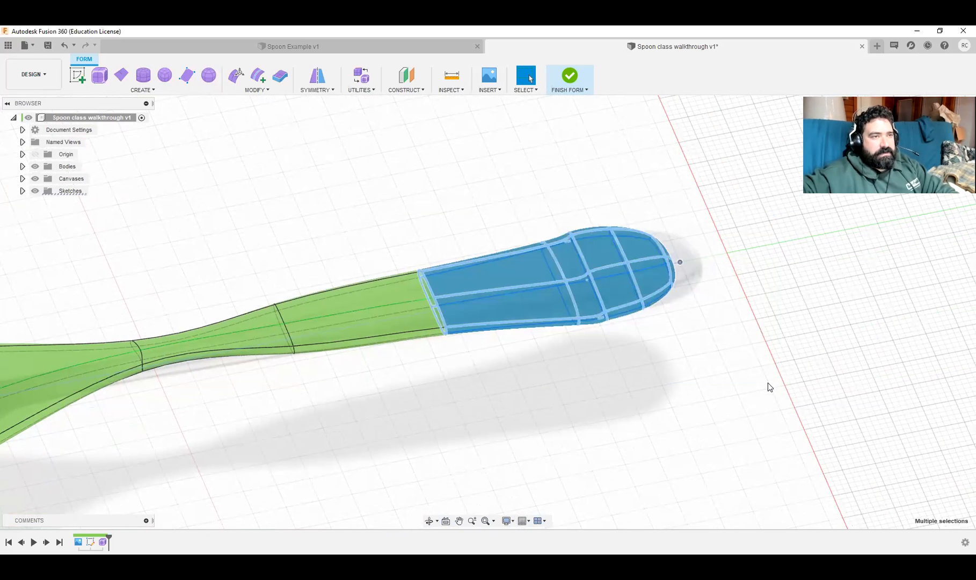
pyautogui.click(239, 76)
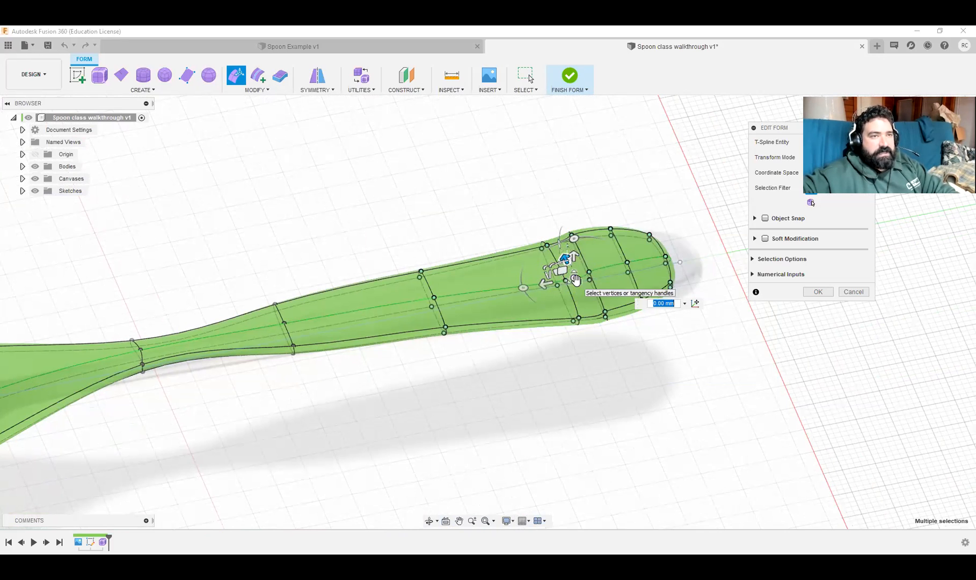
pyautogui.moveTo(575, 279); pyautogui.dragTo(575, 298)
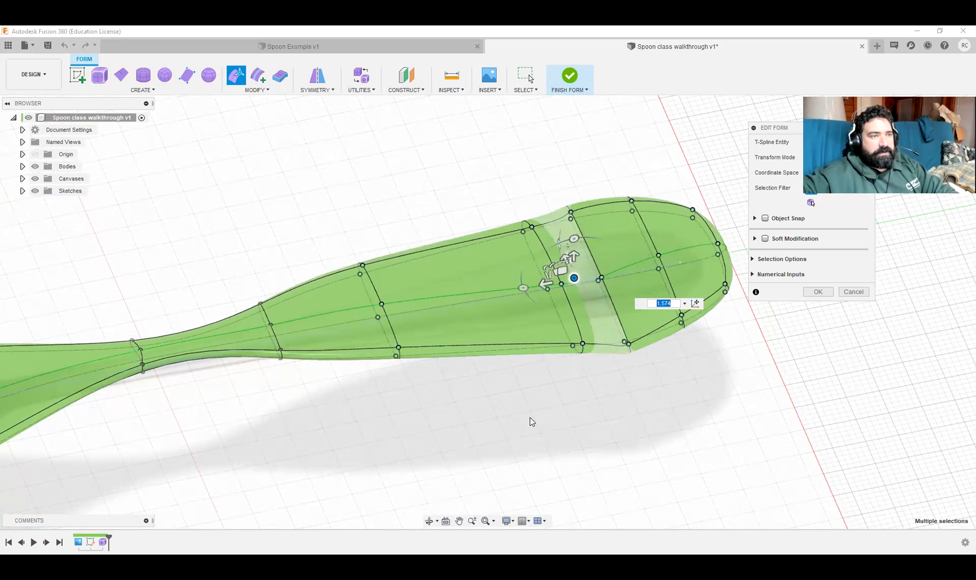
pyautogui.keyDown('shift'); pyautogui.moveTo(535, 418); pyautogui.dragTo(531, 401, button='middle'); pyautogui.keyUp('shift')
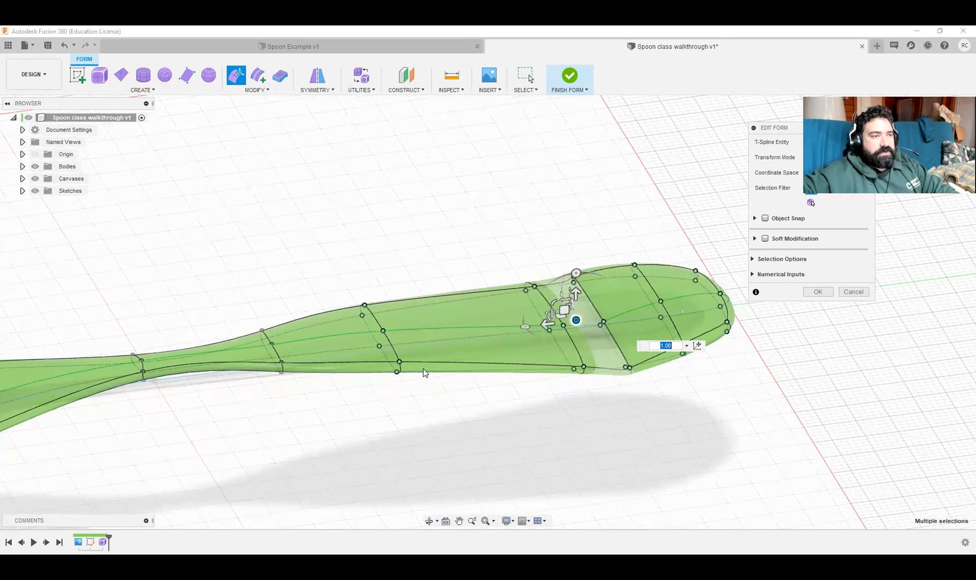
pyautogui.click(422, 370)
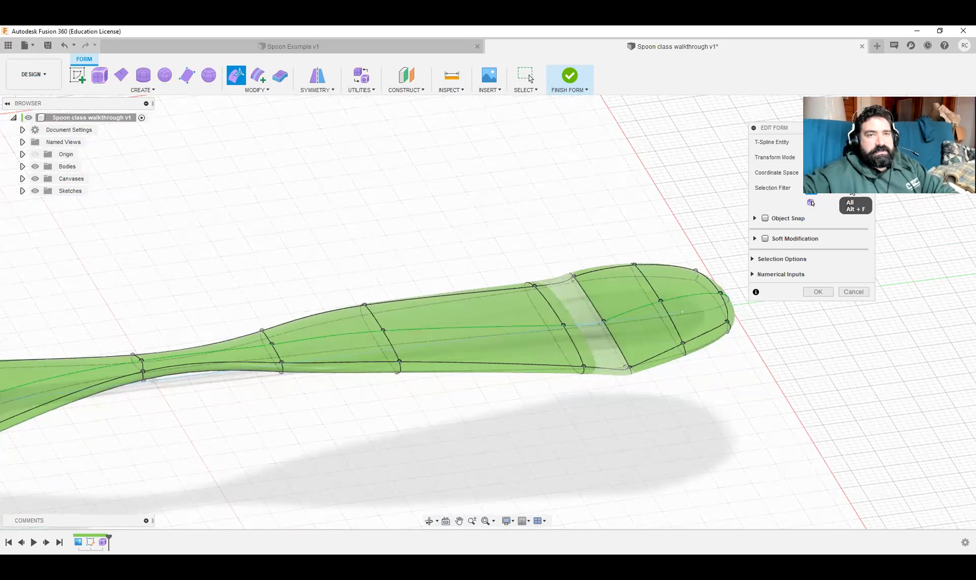
# Step: Limit the selection to faces and pull two adjoining side faces of the handle outward by 16 mm, widening it symmetrically
pyautogui.click(853, 191)
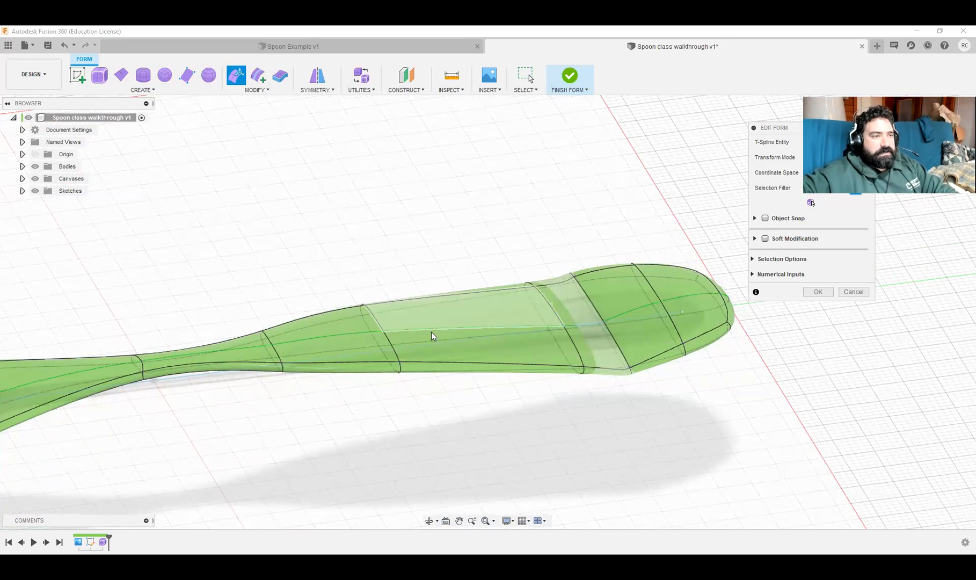
pyautogui.click(421, 368)
pyautogui.keyDown('shift'); pyautogui.click(348, 370); pyautogui.keyUp('shift')
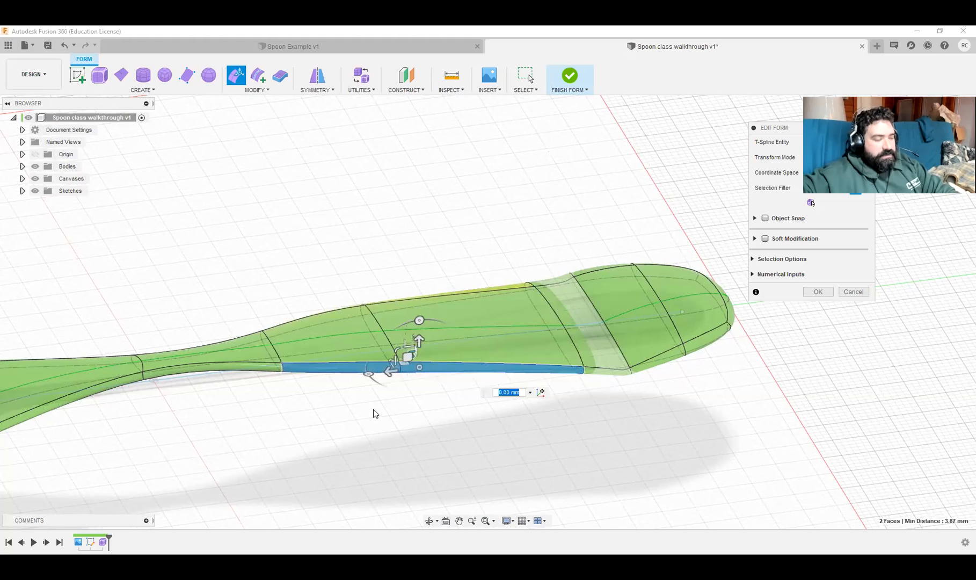
pyautogui.keyDown('shift'); pyautogui.moveTo(441, 434); pyautogui.dragTo(440, 432, button='middle'); pyautogui.keyUp('shift')
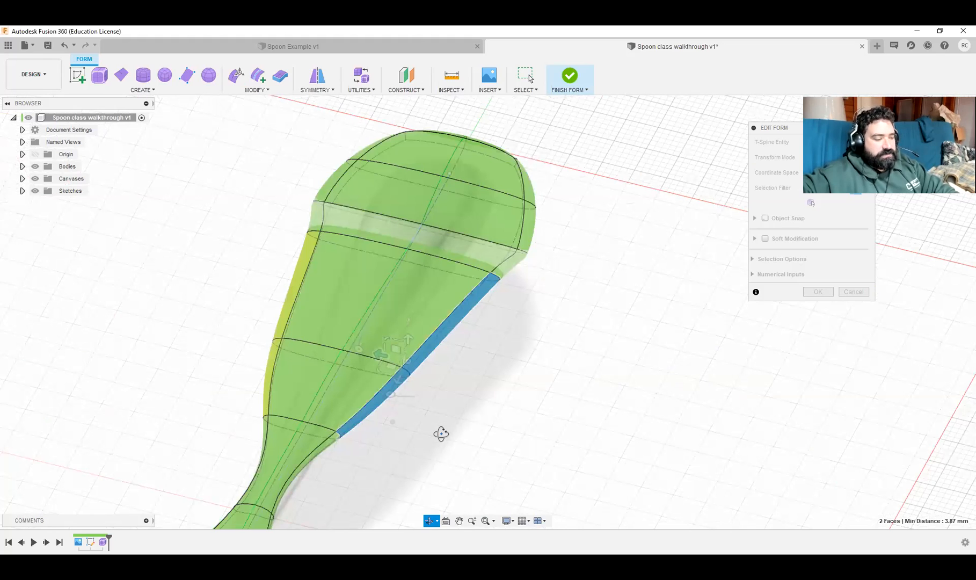
pyautogui.moveTo(376, 354); pyautogui.dragTo(484, 383)
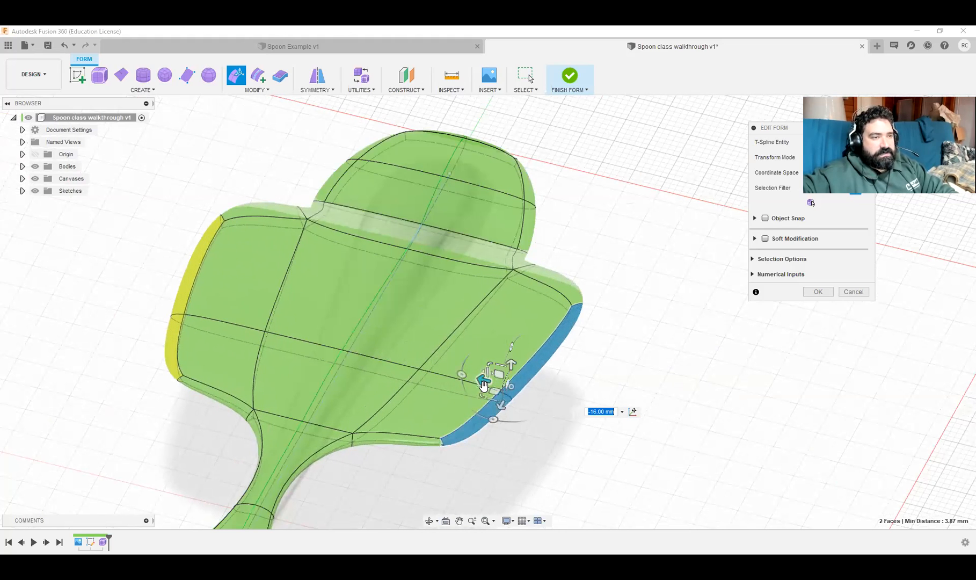
# Step: Scale the two pulled-out side faces down to a factor of about 0.14 so the handle's flared edges taper
pyautogui.scroll(5, 483, 397)
pyautogui.keyDown('shift'); pyautogui.moveTo(479, 418); pyautogui.dragTo(478, 372, button='middle'); pyautogui.keyUp('shift')
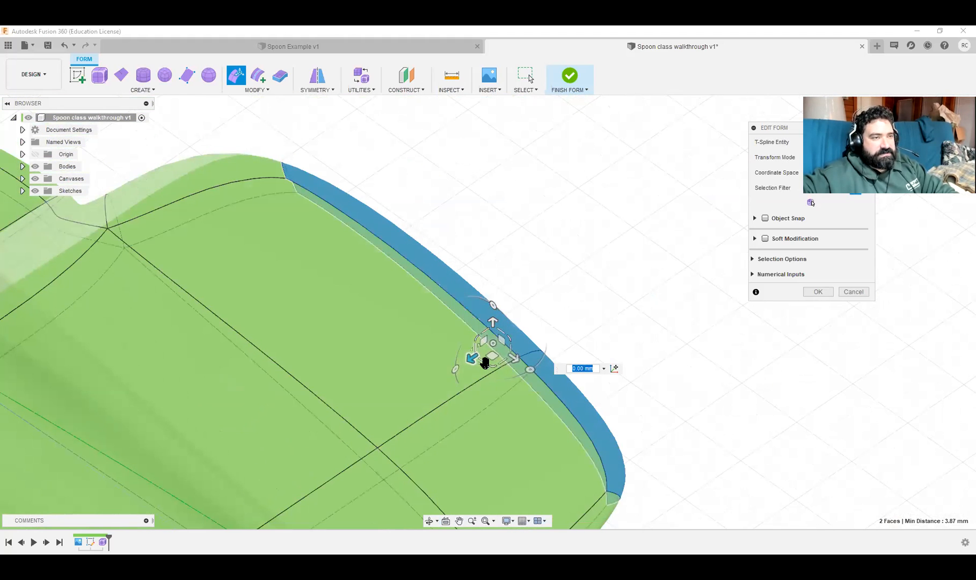
pyautogui.moveTo(484, 363); pyautogui.dragTo(495, 406)
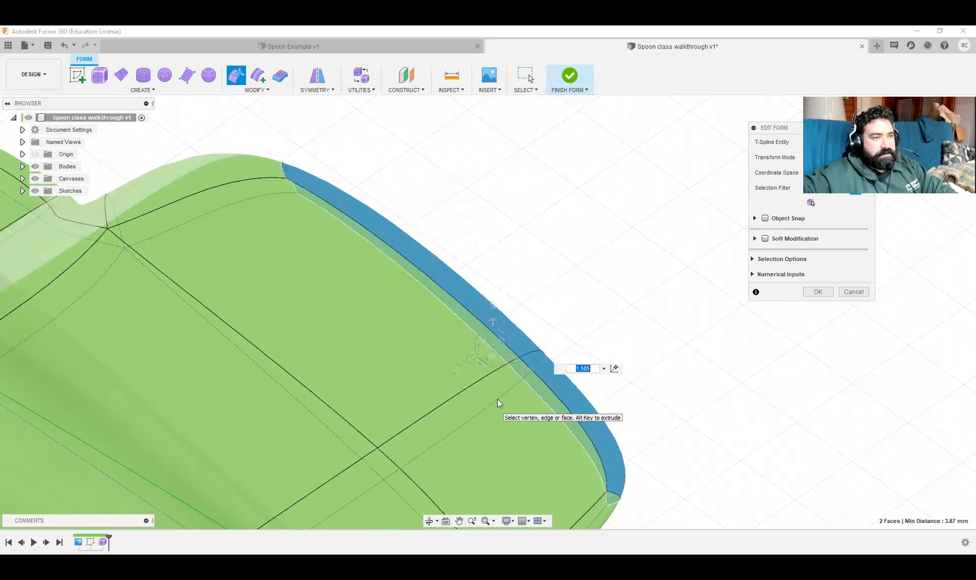
pyautogui.moveTo(492, 368); pyautogui.dragTo(464, 321)
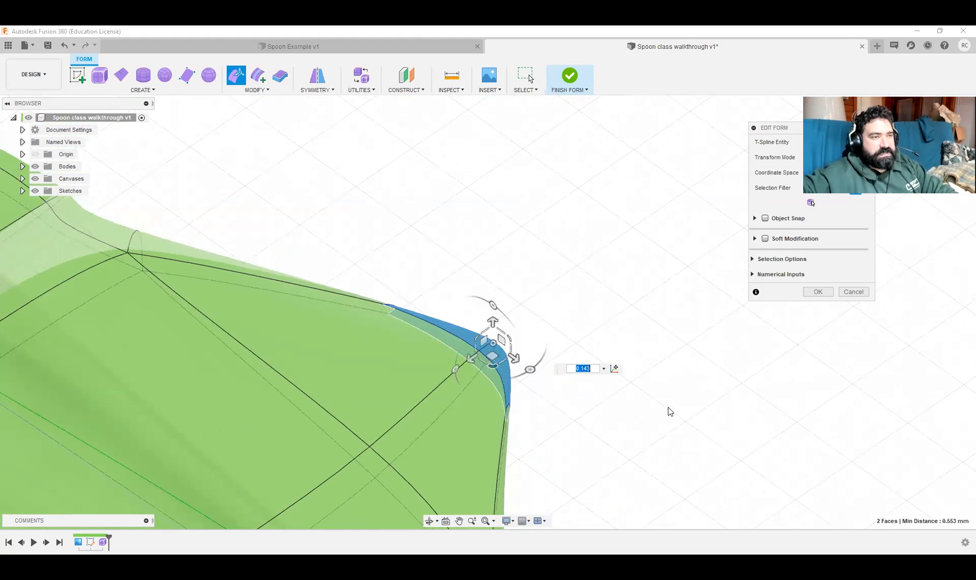
pyautogui.scroll(-3, 567, 406)
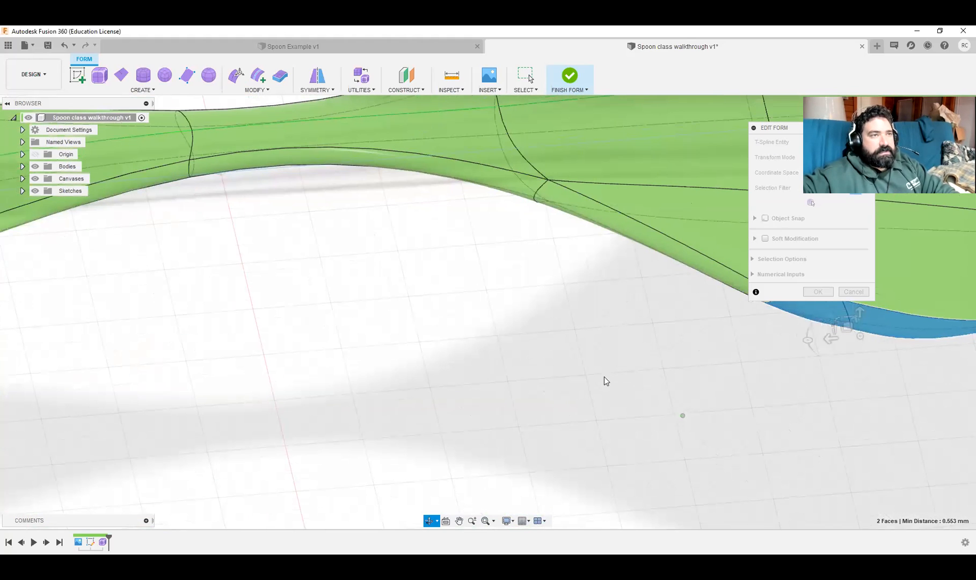
# Step: Apply the edit to the handle's side faces and finish the spoon form
pyautogui.scroll(-3, 604, 378)
pyautogui.moveTo(603, 375); pyautogui.dragTo(427, 384, button='middle')
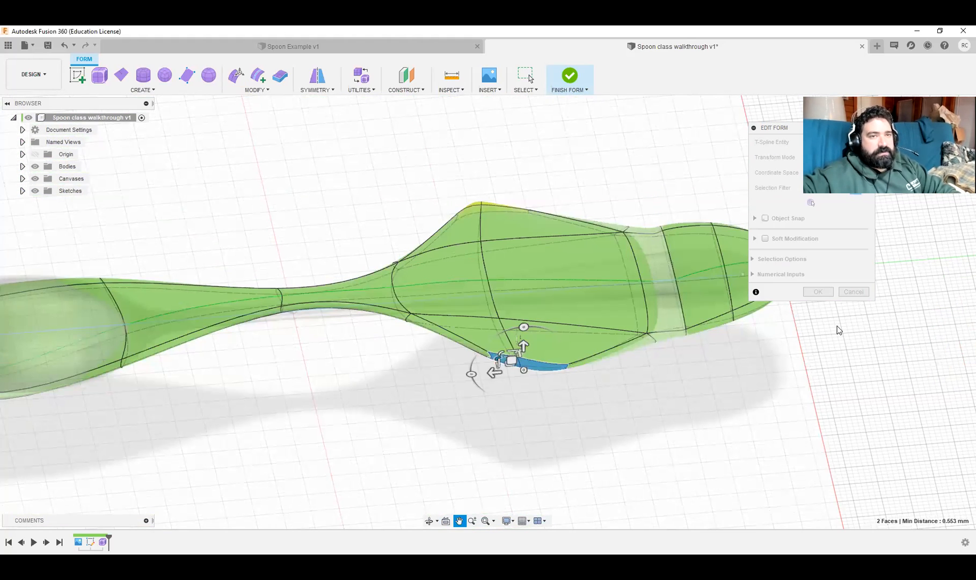
pyautogui.click(818, 292)
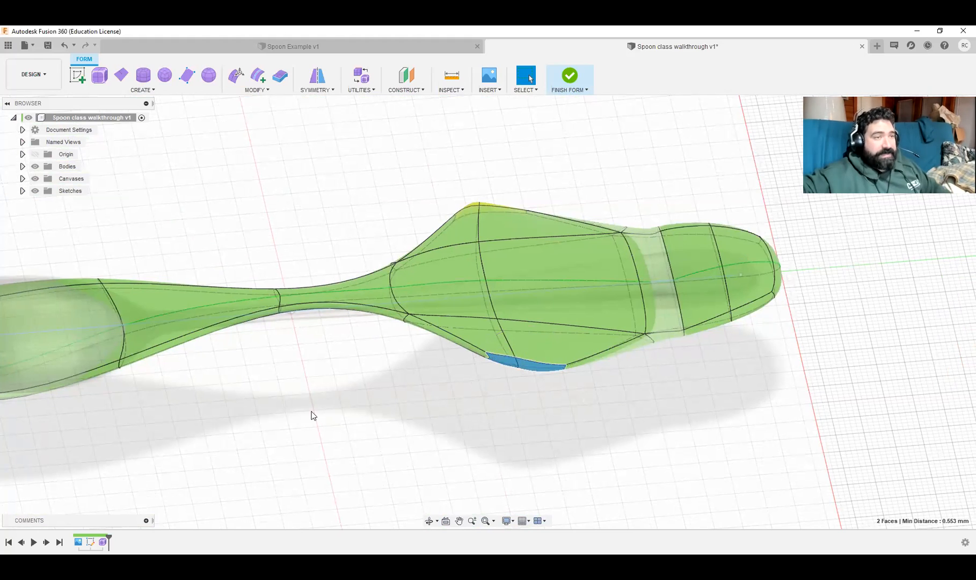
pyautogui.scroll(-2, 313, 415)
pyautogui.moveTo(325, 414); pyautogui.dragTo(510, 419, button='middle')
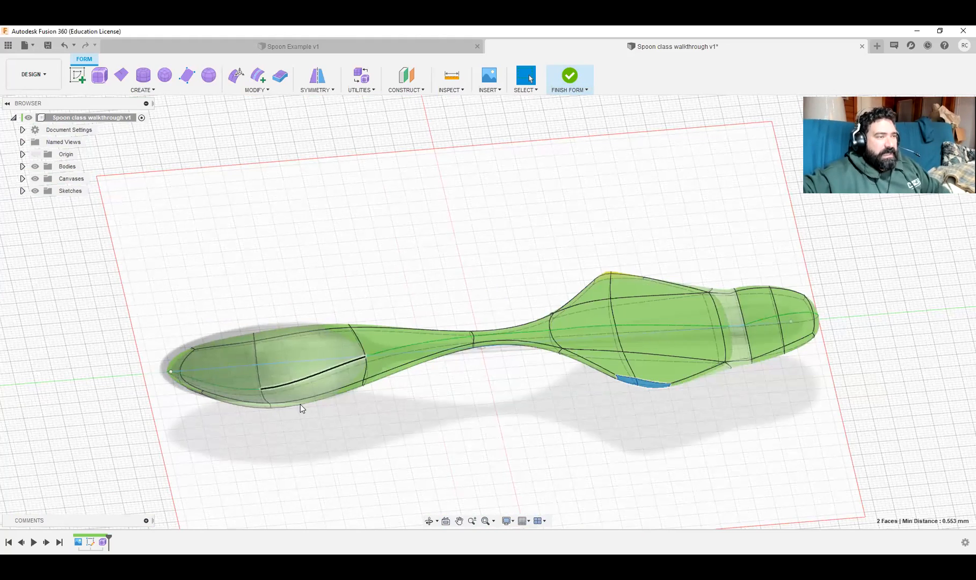
pyautogui.keyDown('shift'); pyautogui.moveTo(306, 411); pyautogui.dragTo(331, 394, button='middle'); pyautogui.keyUp('shift')
pyautogui.moveTo(397, 412); pyautogui.dragTo(282, 472, button='middle')
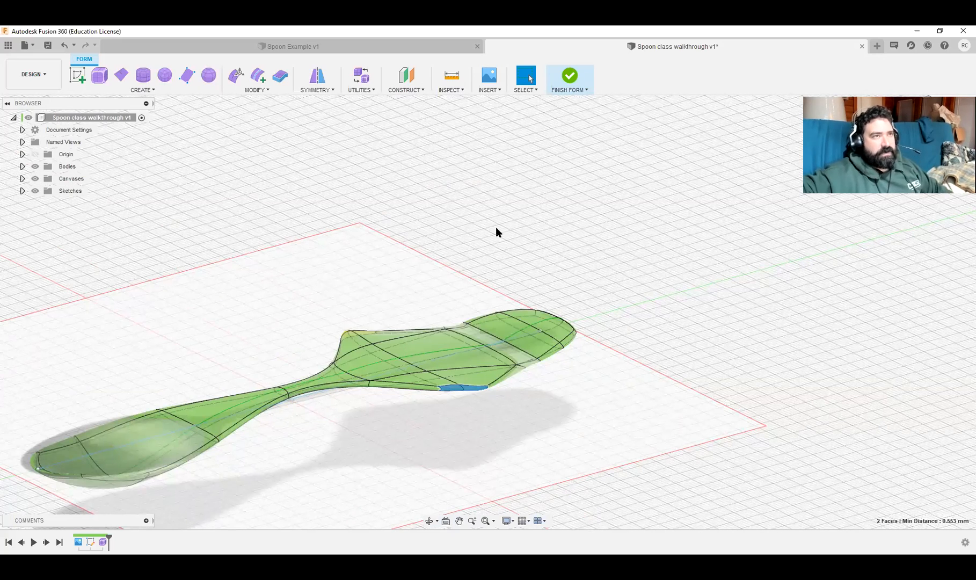
pyautogui.click(576, 77)
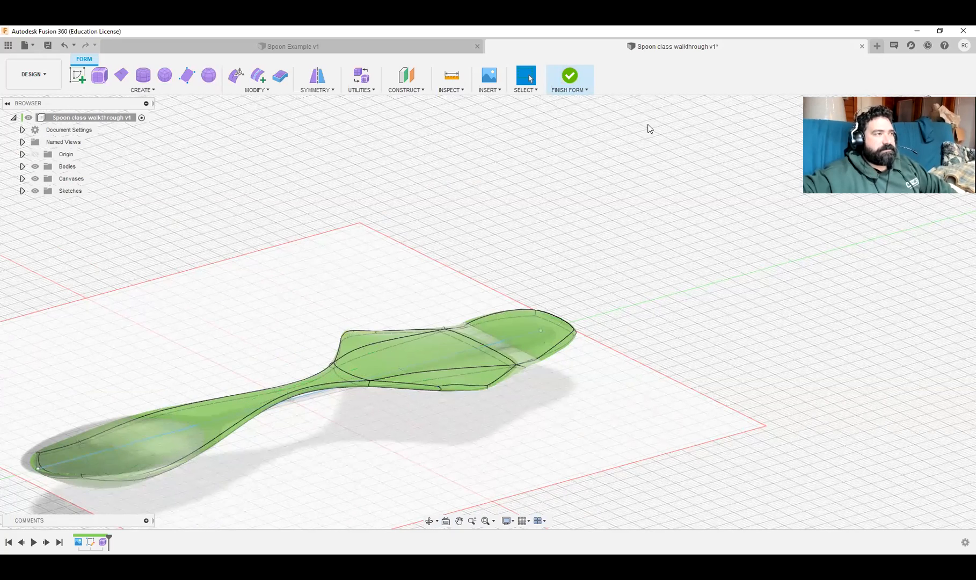
pyautogui.click(22, 166)
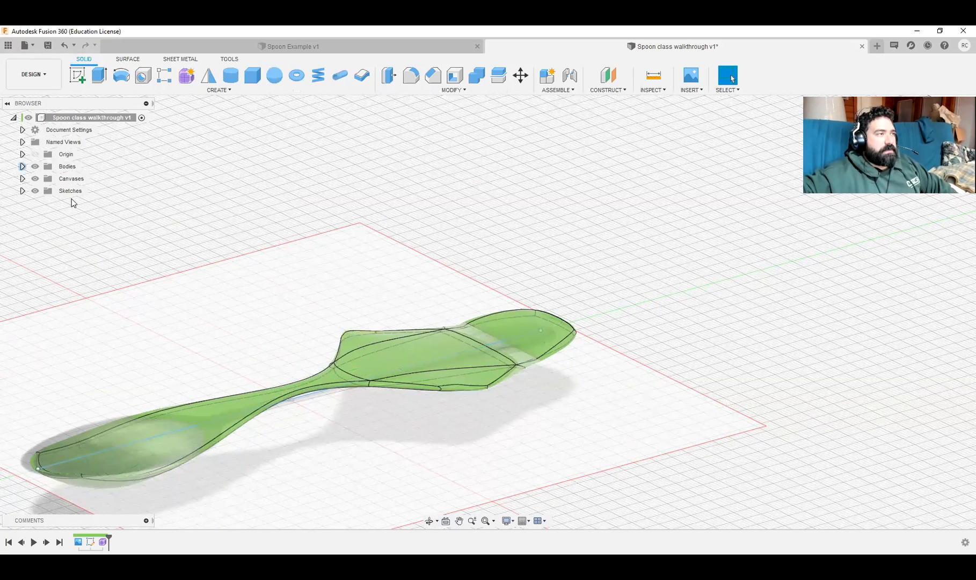
# Step: Create a new form and place a T-spline sphere 34 mm in diameter on the centreline of the spoon's bowl
pyautogui.click(186, 75)
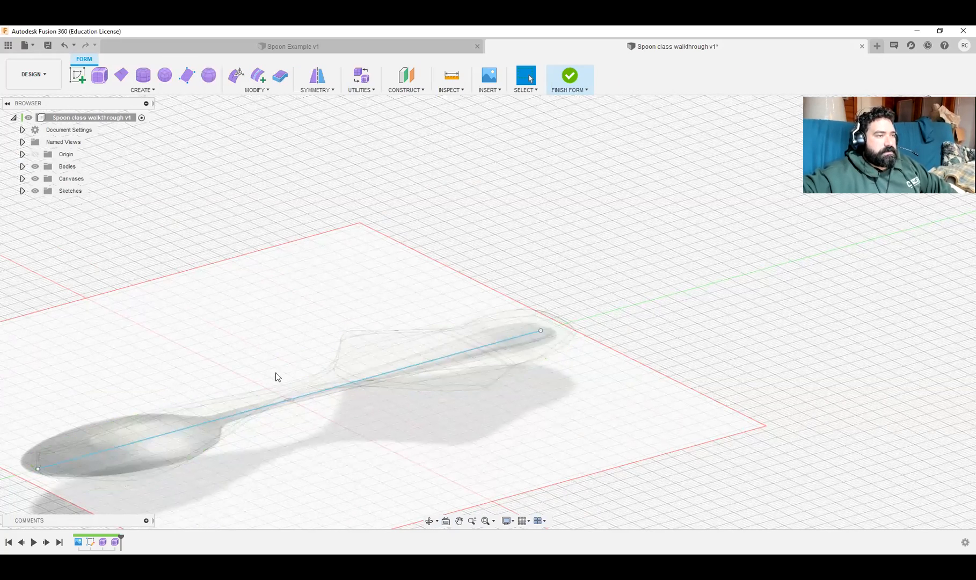
pyautogui.moveTo(265, 424); pyautogui.dragTo(371, 400, button='middle')
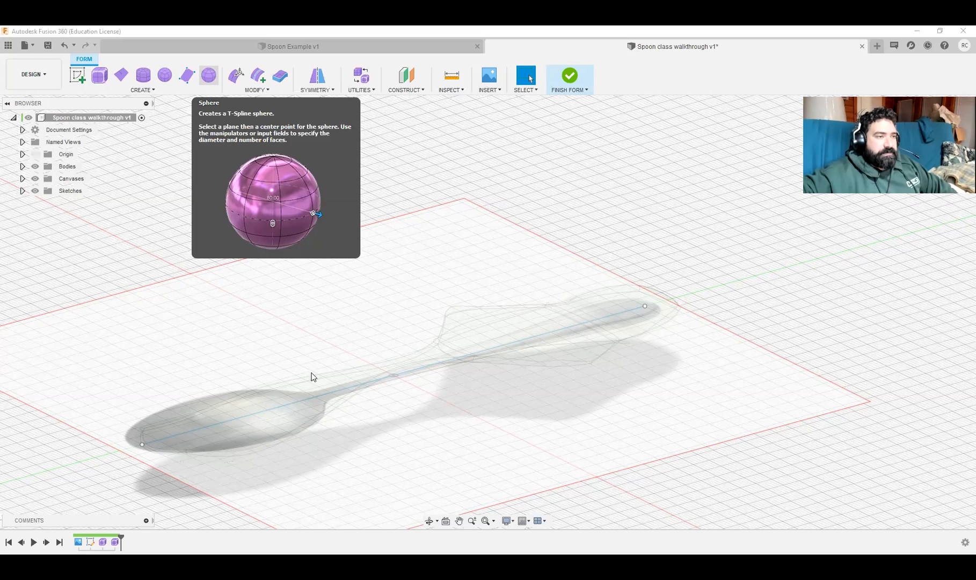
pyautogui.click(335, 377)
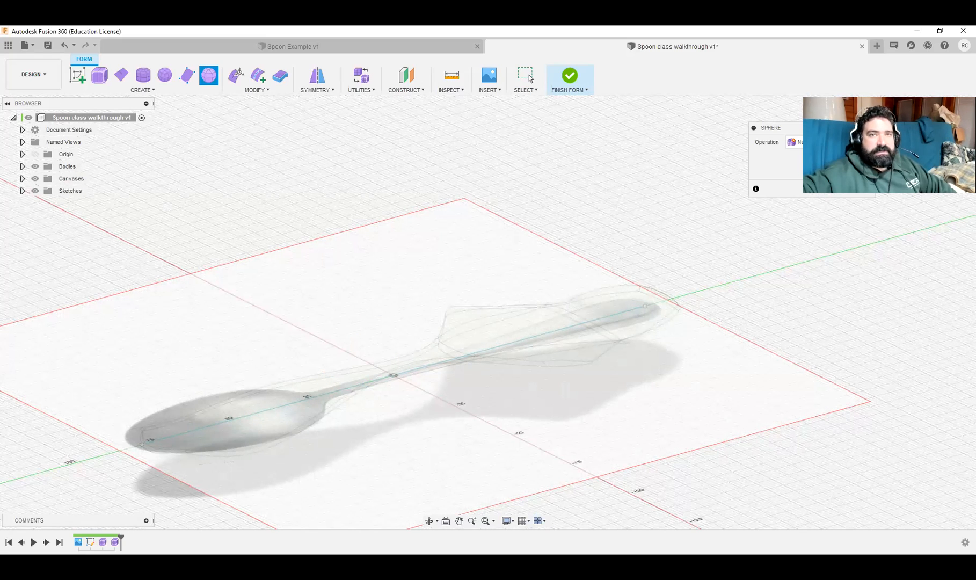
pyautogui.click(936, 115)
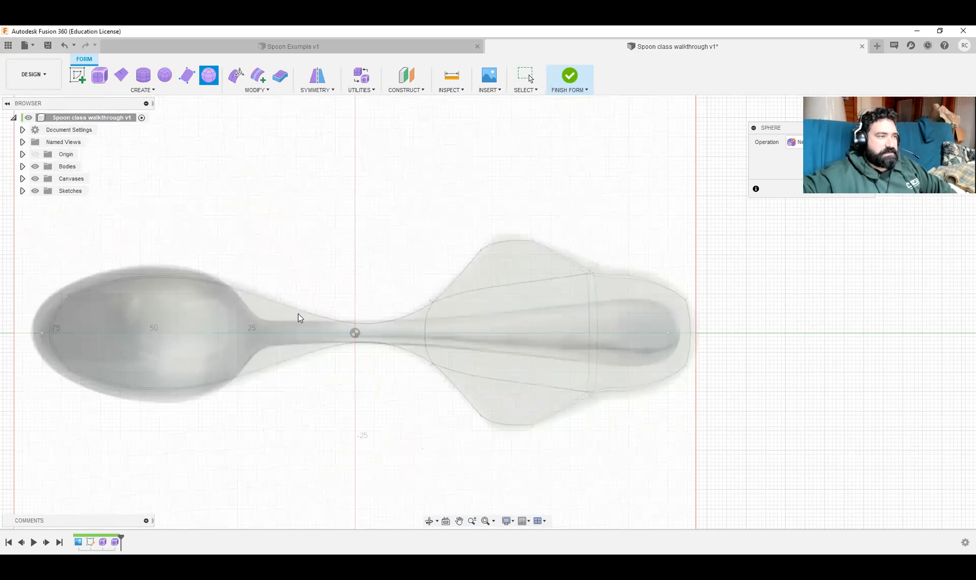
pyautogui.click(179, 331)
pyautogui.moveTo(179, 305); pyautogui.dragTo(178, 253)
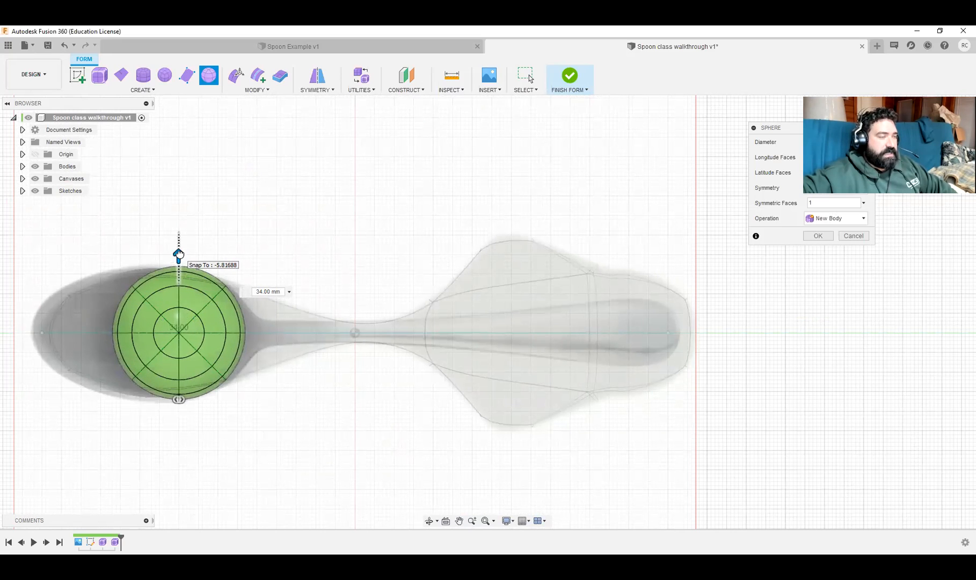
pyautogui.moveTo(179, 254); pyautogui.dragTo(179, 254)
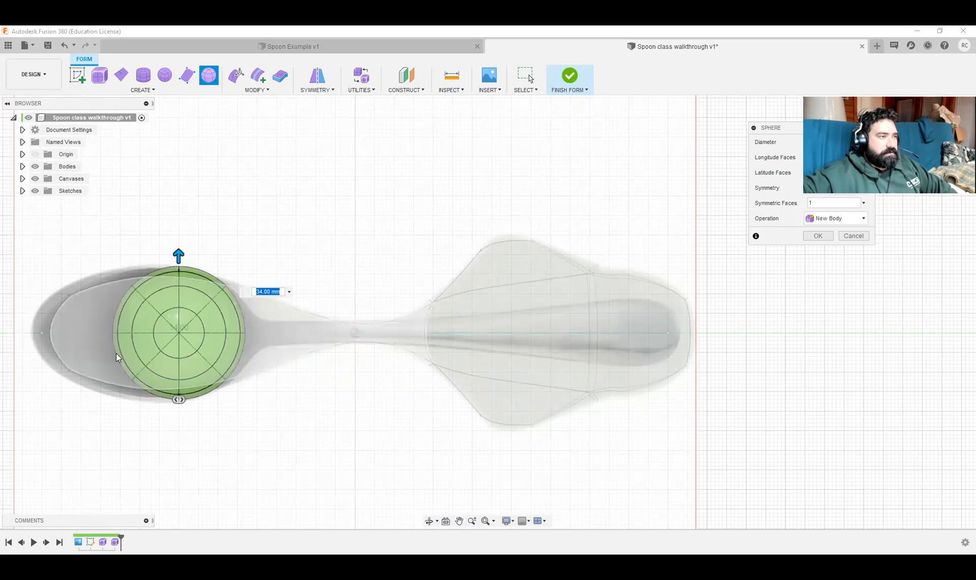
# Step: Change the sphere's symmetry type, enable only Width Symmetry, and create the sphere as a new body
pyautogui.click(827, 204)
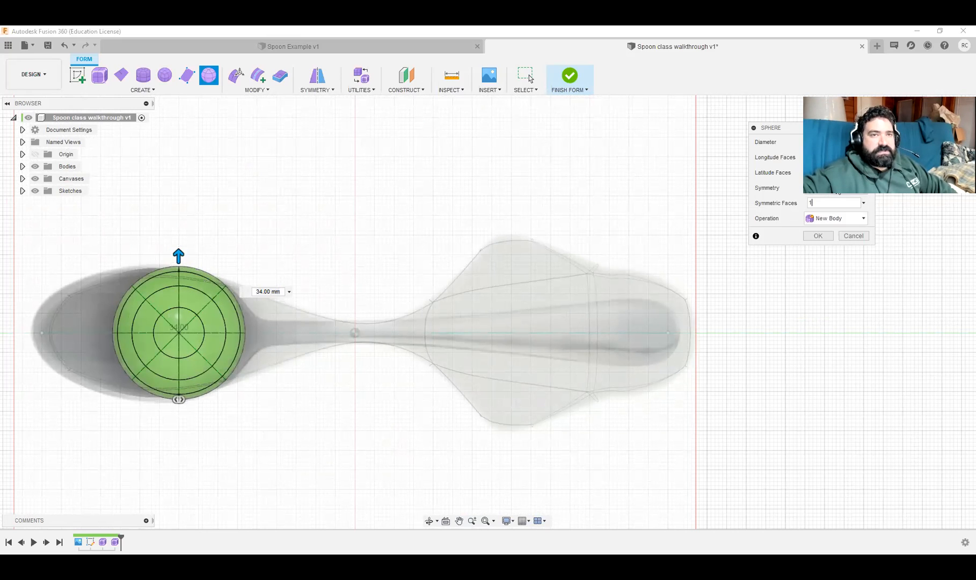
pyautogui.click(834, 190)
pyautogui.click(827, 213)
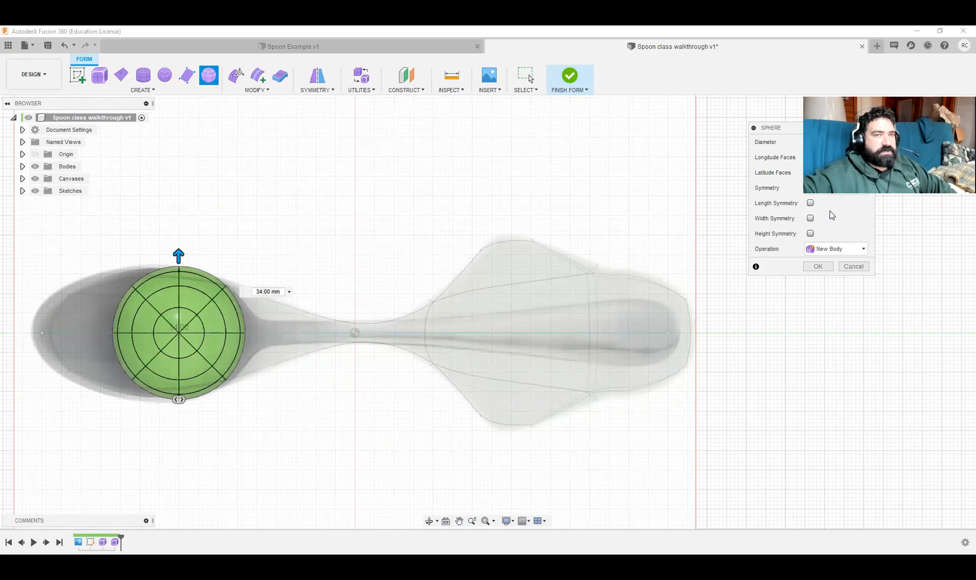
pyautogui.click(810, 204)
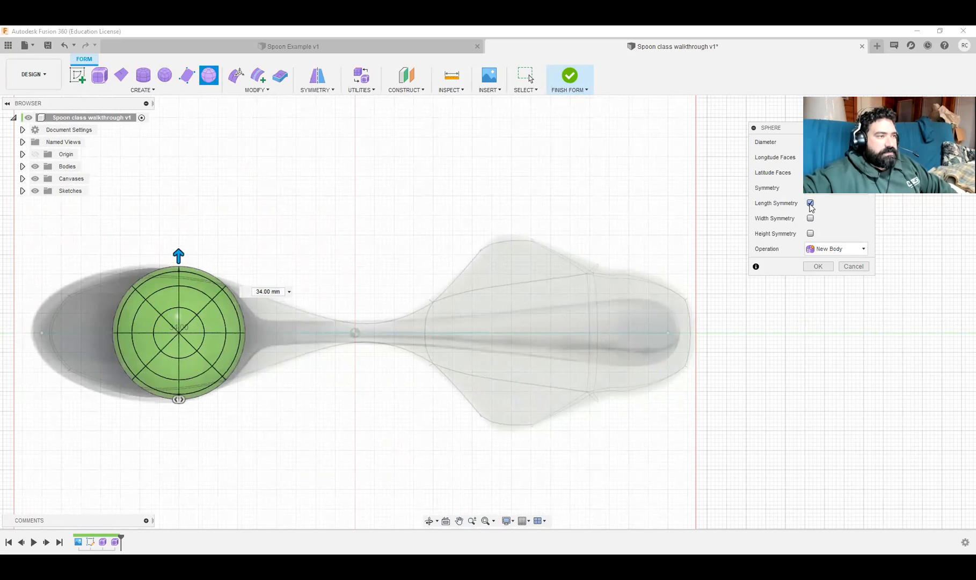
pyautogui.click(809, 203)
pyautogui.click(810, 218)
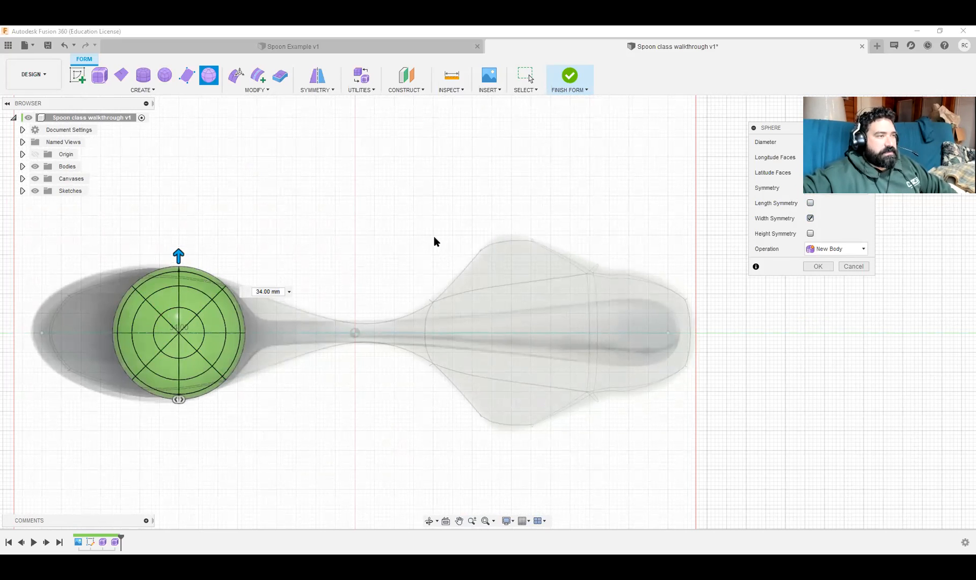
pyautogui.scroll(3, 227, 394)
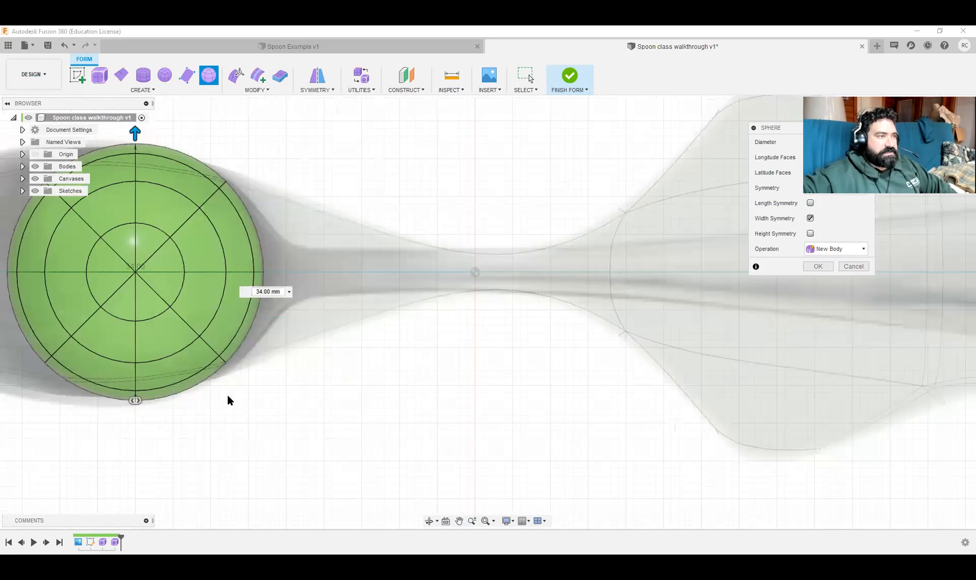
pyautogui.moveTo(227, 394); pyautogui.dragTo(320, 337, button='middle')
pyautogui.scroll(4, 320, 338)
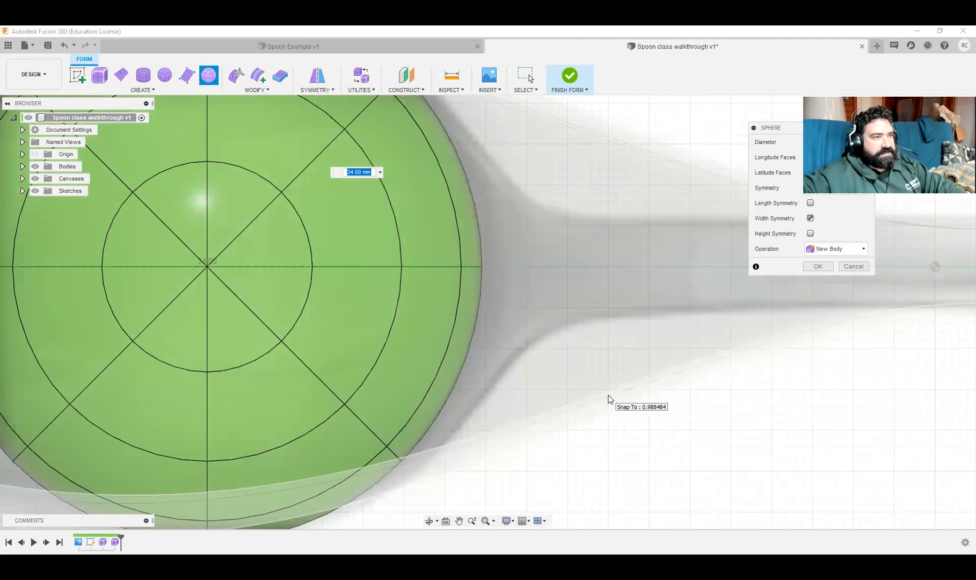
pyautogui.keyDown('shift'); pyautogui.moveTo(608, 398); pyautogui.dragTo(595, 360, button='middle'); pyautogui.keyUp('shift')
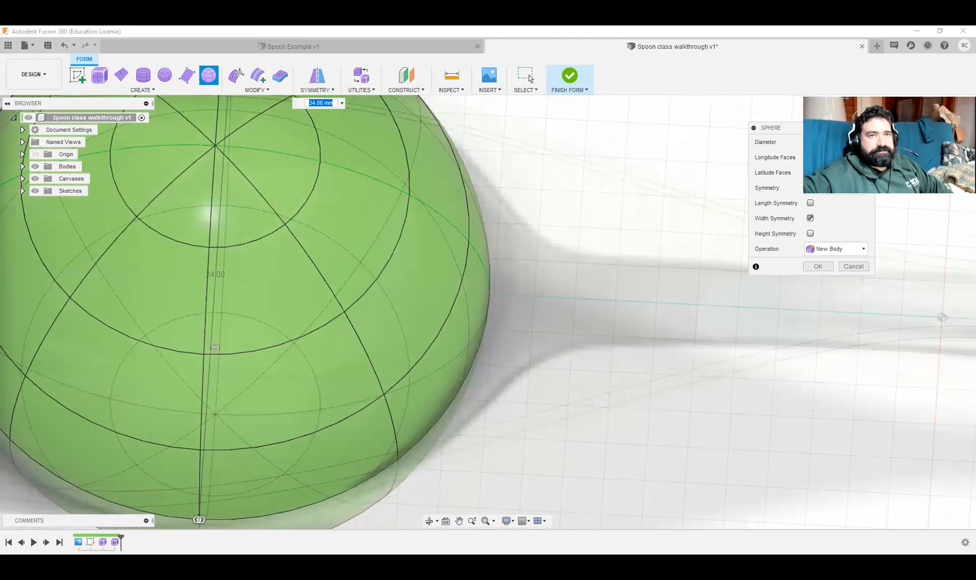
pyautogui.click(934, 126)
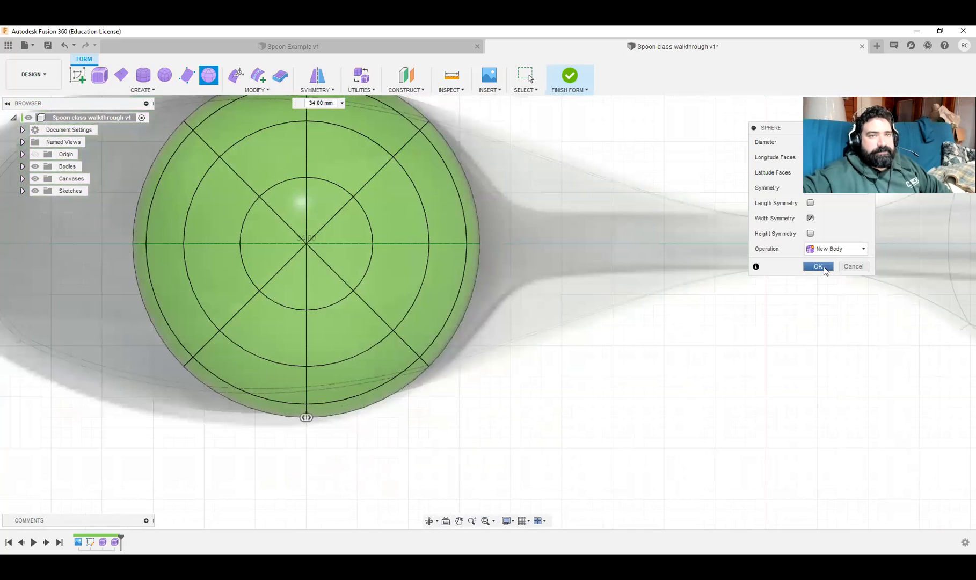
pyautogui.click(818, 266)
# Step: Delete the faces of the sphere's upper half to leave an open hemispherical bowl
pyautogui.keyDown('shift'); pyautogui.moveTo(643, 410); pyautogui.dragTo(638, 366, button='middle'); pyautogui.keyUp('shift')
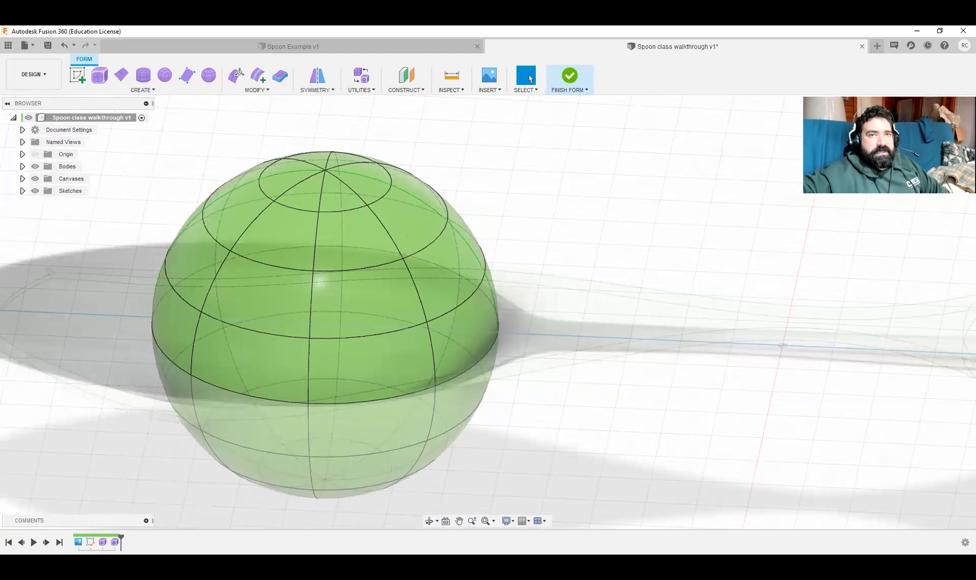
pyautogui.click(933, 137)
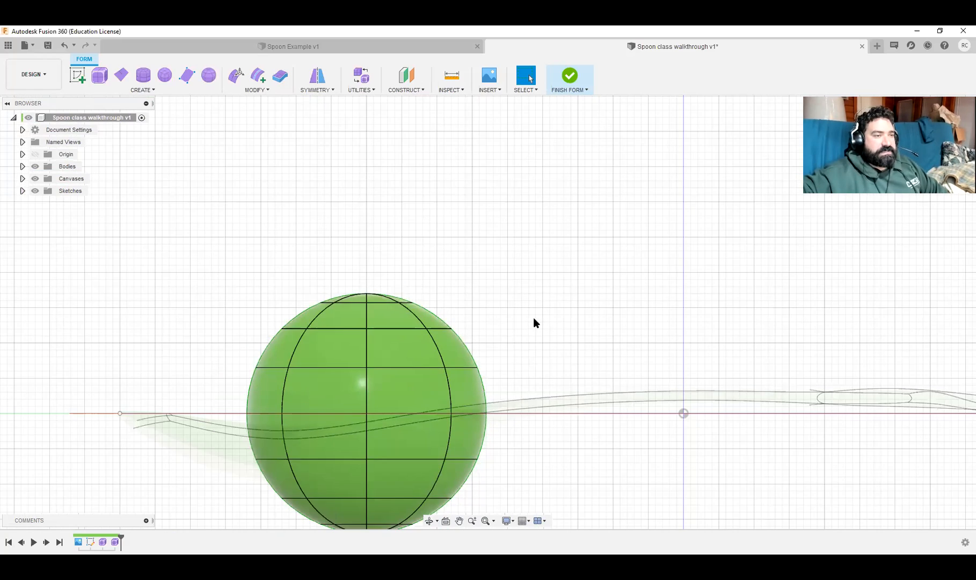
pyautogui.moveTo(272, 279); pyautogui.dragTo(524, 372)
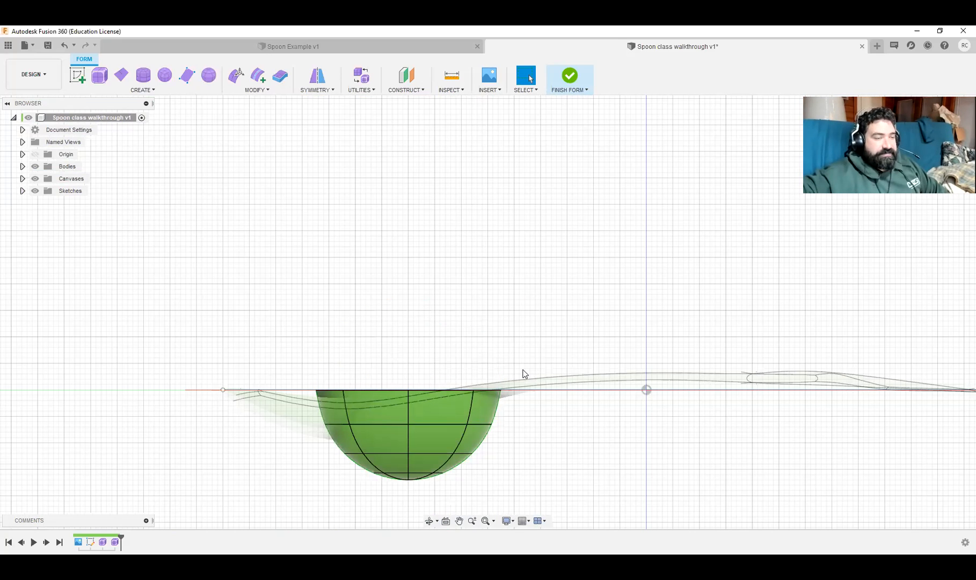
pyautogui.keyDown('shift'); pyautogui.moveTo(473, 338); pyautogui.dragTo(482, 362, button='middle'); pyautogui.keyUp('shift')
pyautogui.keyDown('shift'); pyautogui.moveTo(410, 236); pyautogui.dragTo(381, 233, button='middle'); pyautogui.keyUp('shift')
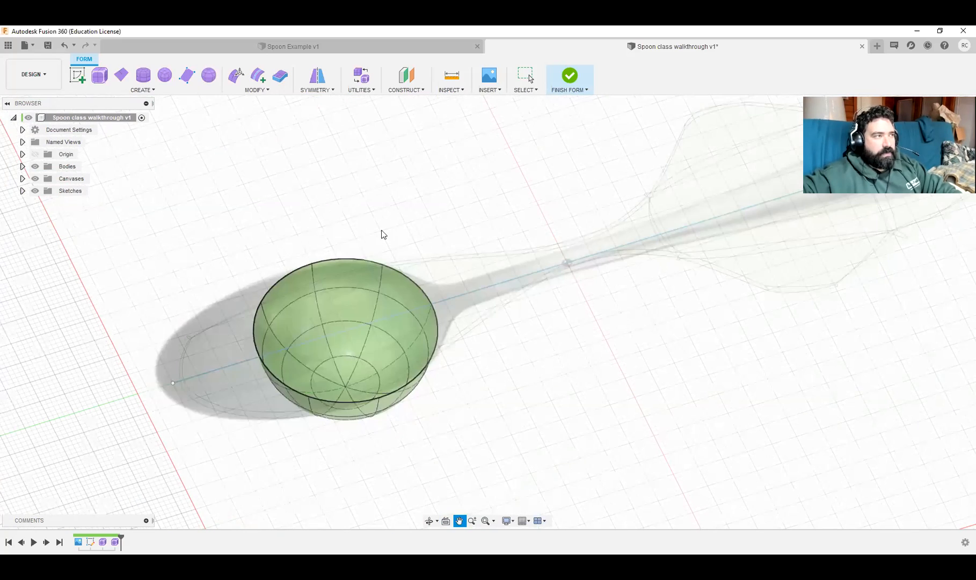
pyautogui.click(22, 167)
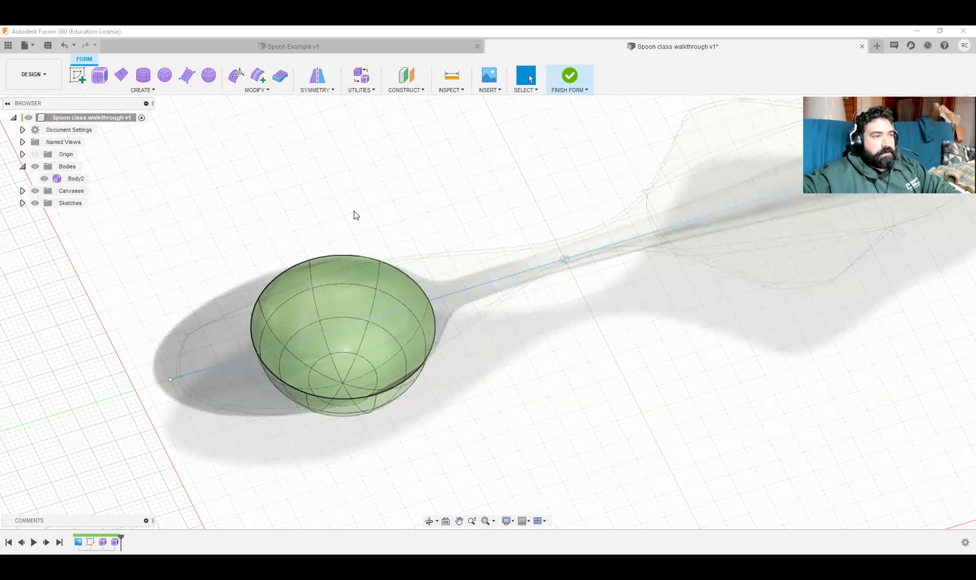
pyautogui.scroll(3, 432, 377)
pyautogui.scroll(-2, 432, 377)
pyautogui.moveTo(495, 391)
pyautogui.keyDown('shift'); pyautogui.mouseDown(button='middle')
pyautogui.moveTo(461, 368)
pyautogui.moveTo(510, 375)
pyautogui.moveTo(485, 389)
pyautogui.mouseUp(button='middle'); pyautogui.keyUp('shift')
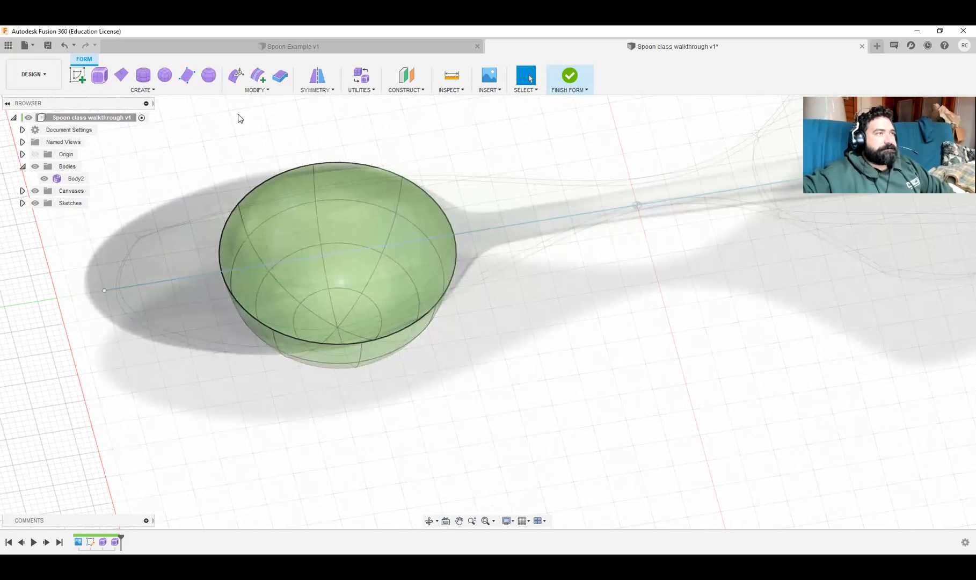
# Step: Try to raise the lower faces of the half sphere by 2 mm with Edit Form, and undo the move
pyautogui.click(237, 75)
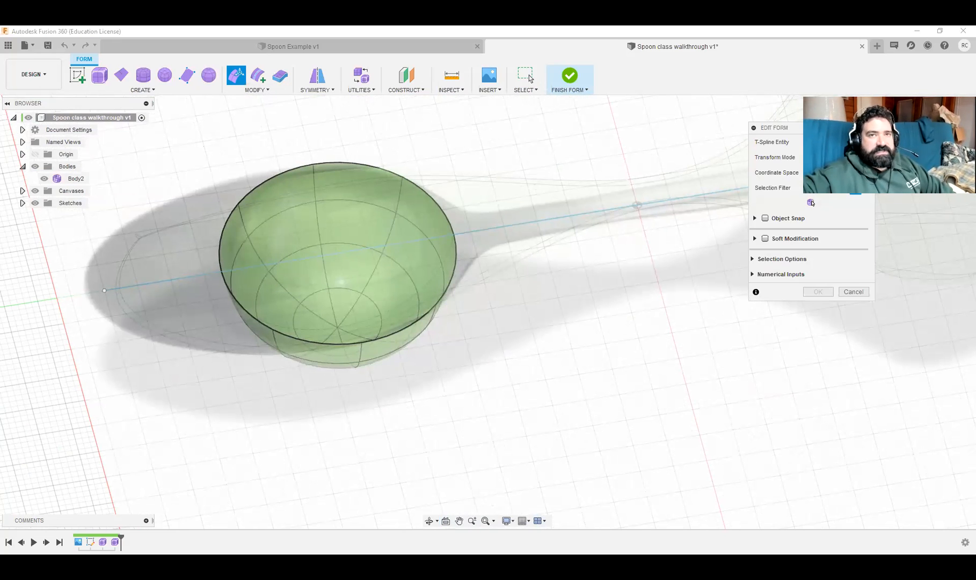
pyautogui.click(912, 139)
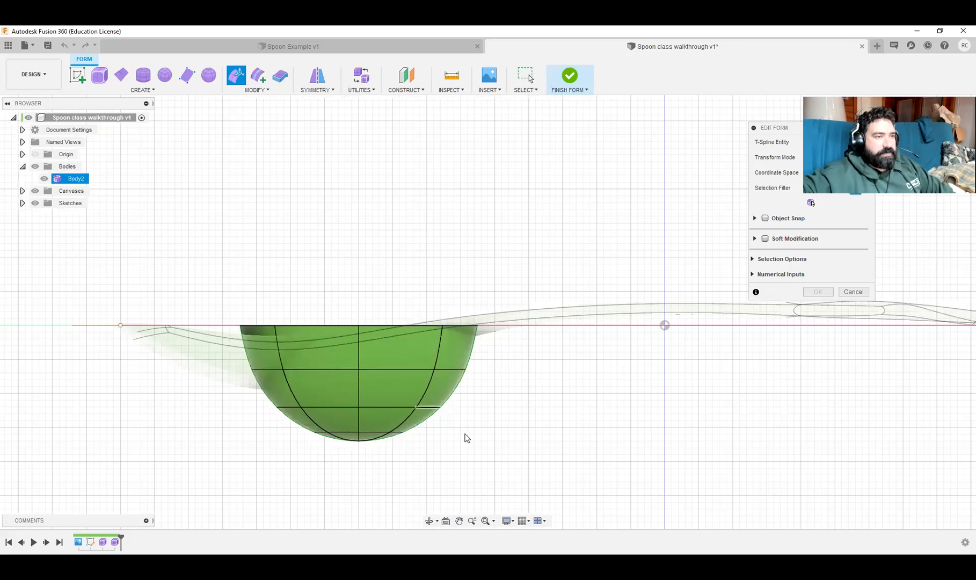
pyautogui.moveTo(467, 487); pyautogui.dragTo(231, 399)
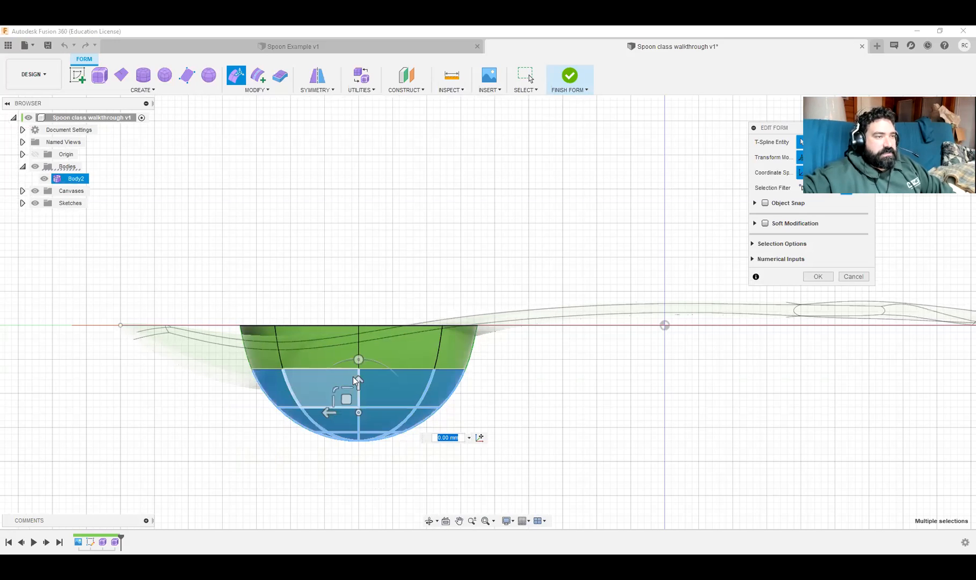
pyautogui.moveTo(358, 380)
pyautogui.mouseDown()
pyautogui.moveTo(360, 333)
pyautogui.moveTo(358, 368)
pyautogui.mouseUp()
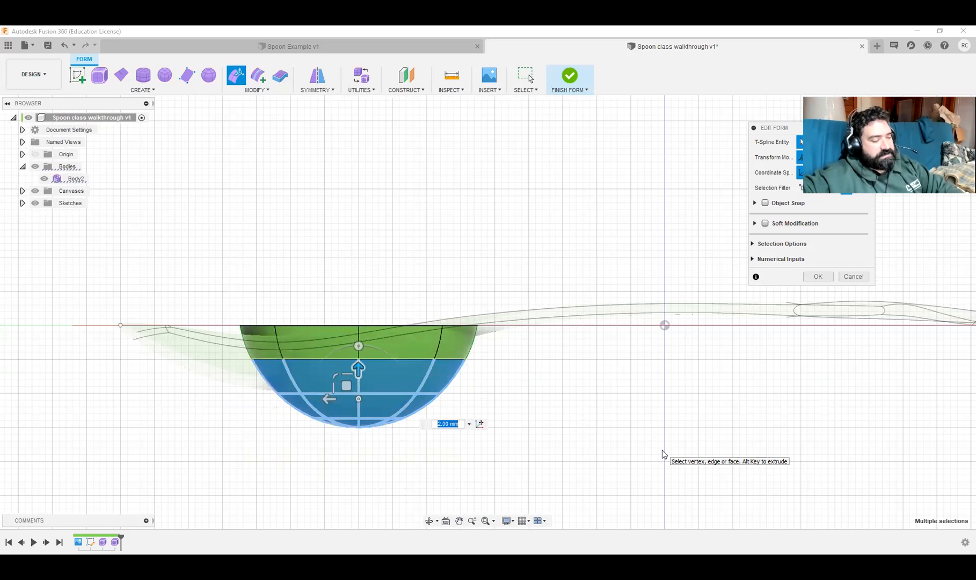
pyautogui.press('Return')
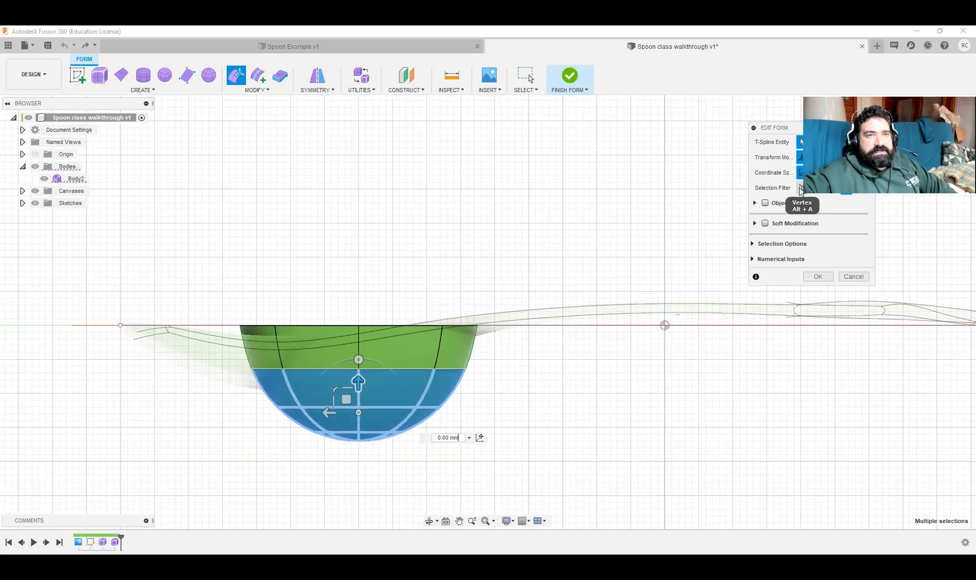
# Step: Limit the selection to vertices, try raising the ring just below the half sphere's rim by 6 mm, and undo it
pyautogui.click(800, 187)
pyautogui.moveTo(181, 354)
pyautogui.mouseDown()
pyautogui.moveTo(359, 386)
pyautogui.moveTo(517, 389)
pyautogui.mouseUp()
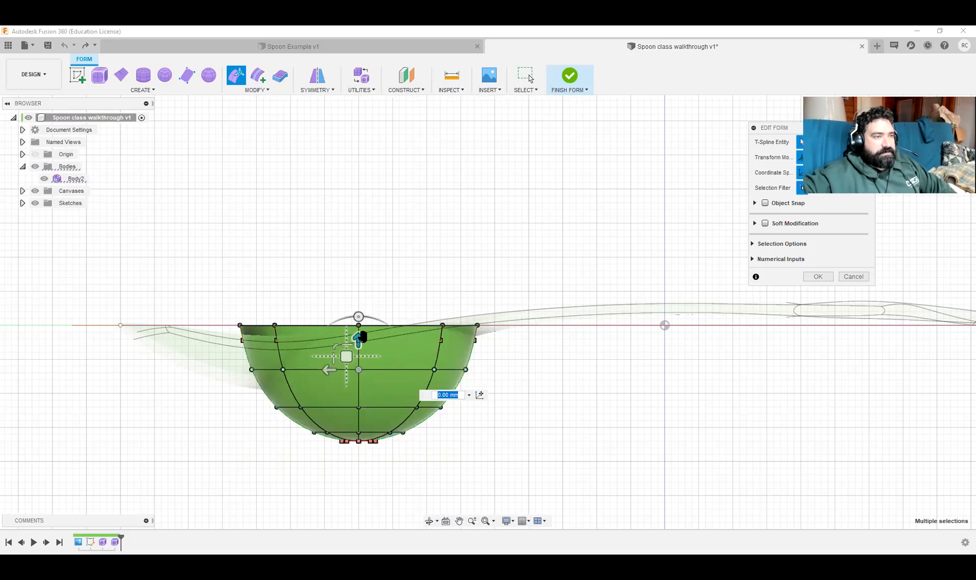
pyautogui.moveTo(358, 325); pyautogui.dragTo(359, 304)
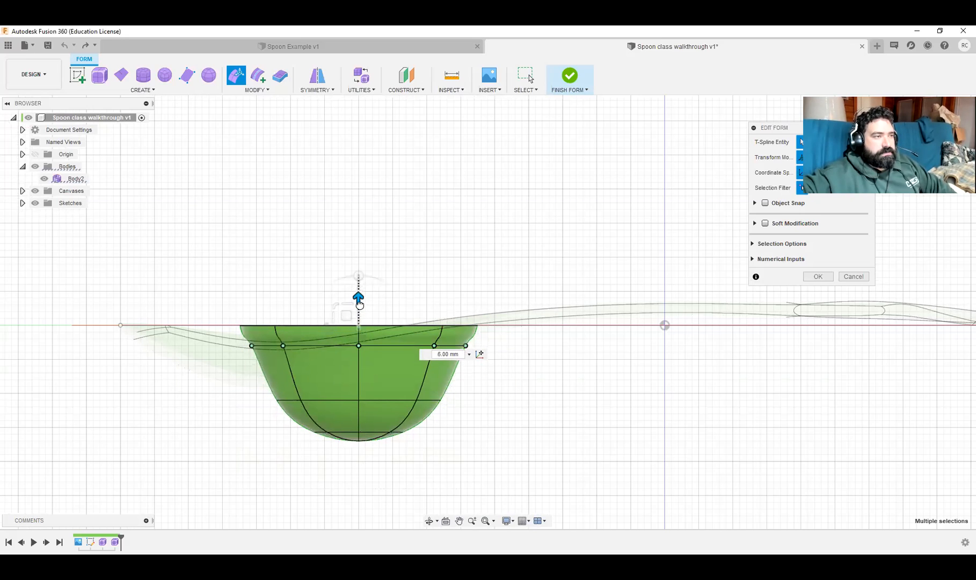
pyautogui.moveTo(243, 384); pyautogui.dragTo(479, 469)
pyautogui.moveTo(356, 396)
pyautogui.mouseDown()
pyautogui.moveTo(358, 352)
pyautogui.moveTo(363, 394)
pyautogui.mouseUp()
pyautogui.hotkey('ctrl', 'z')
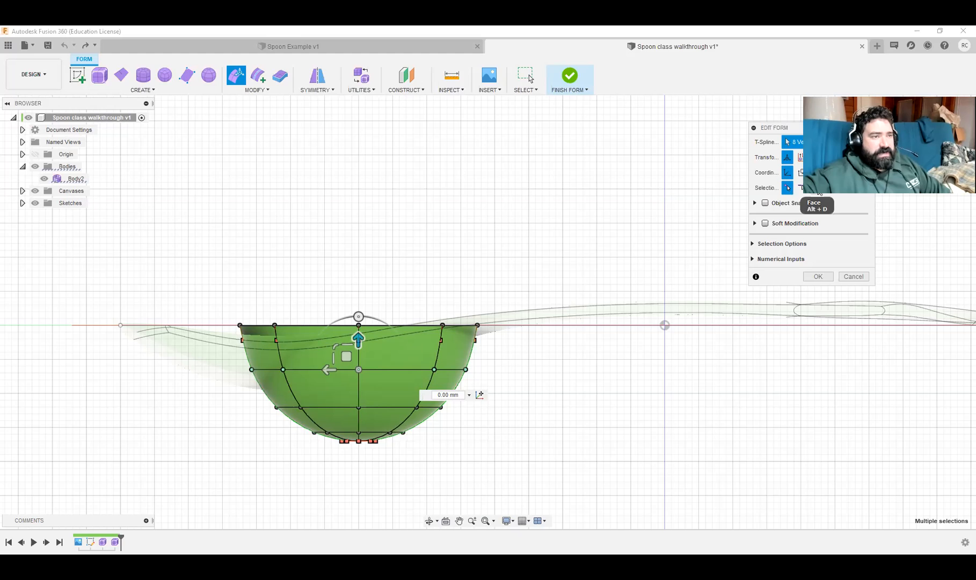
pyautogui.click(331, 447)
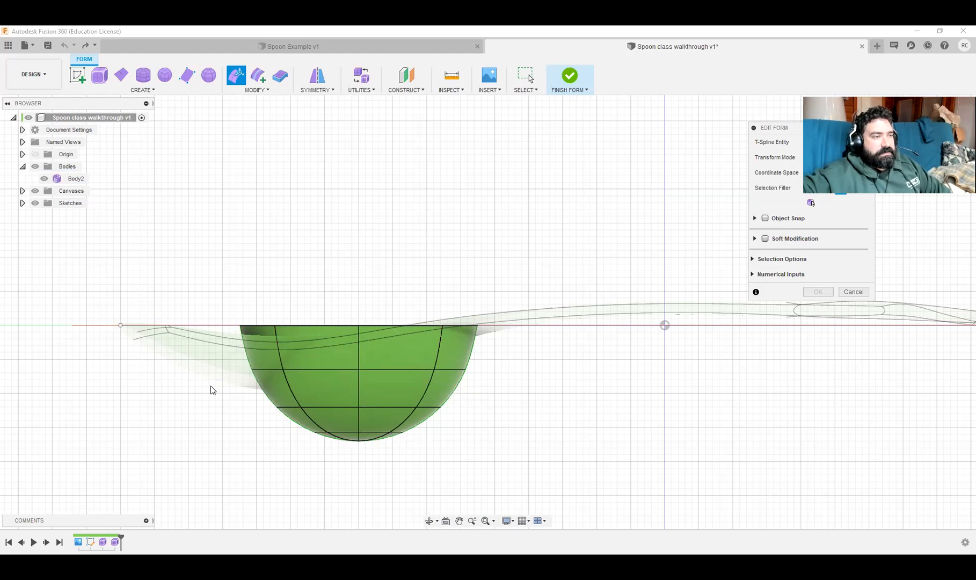
# Step: Raise the half sphere's bottom faces by 4 mm, and a taller band of its lower faces by 3 mm
pyautogui.moveTo(235, 409); pyautogui.dragTo(574, 540)
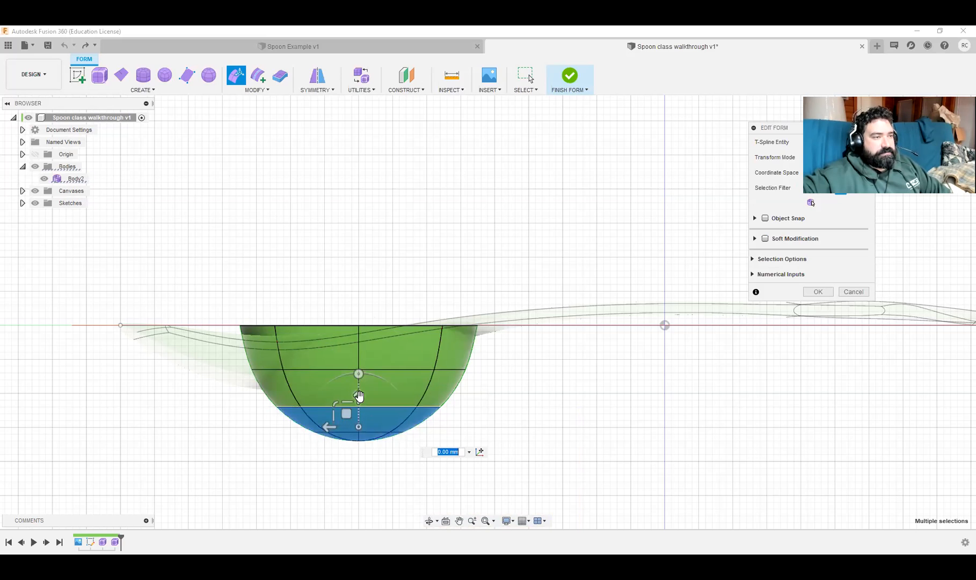
pyautogui.moveTo(359, 395); pyautogui.dragTo(358, 369)
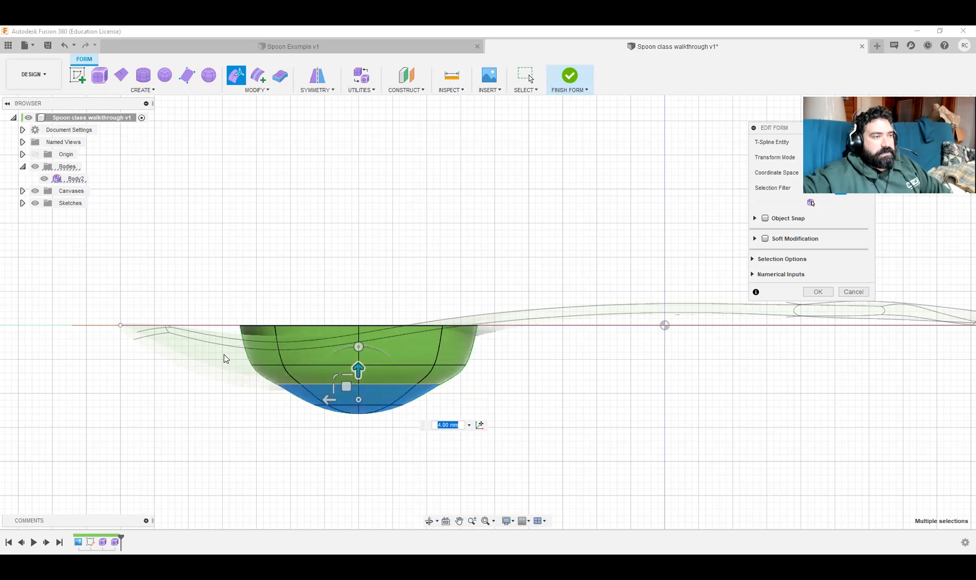
pyautogui.moveTo(224, 356); pyautogui.dragTo(526, 451)
pyautogui.moveTo(358, 370); pyautogui.dragTo(358, 343)
pyautogui.scroll(3, 336, 415)
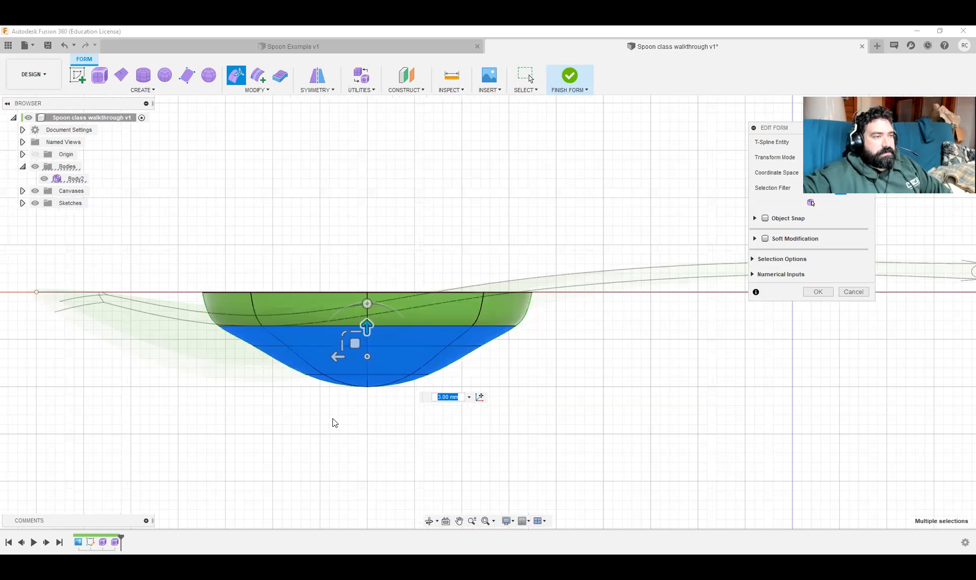
# Step: Raise only the faces at the very bottom of the bowl by 2 mm to flatten its tip
pyautogui.click(288, 424)
pyautogui.moveTo(289, 422); pyautogui.dragTo(451, 375)
pyautogui.moveTo(440, 421); pyautogui.dragTo(307, 378)
pyautogui.moveTo(366, 347); pyautogui.dragTo(366, 330)
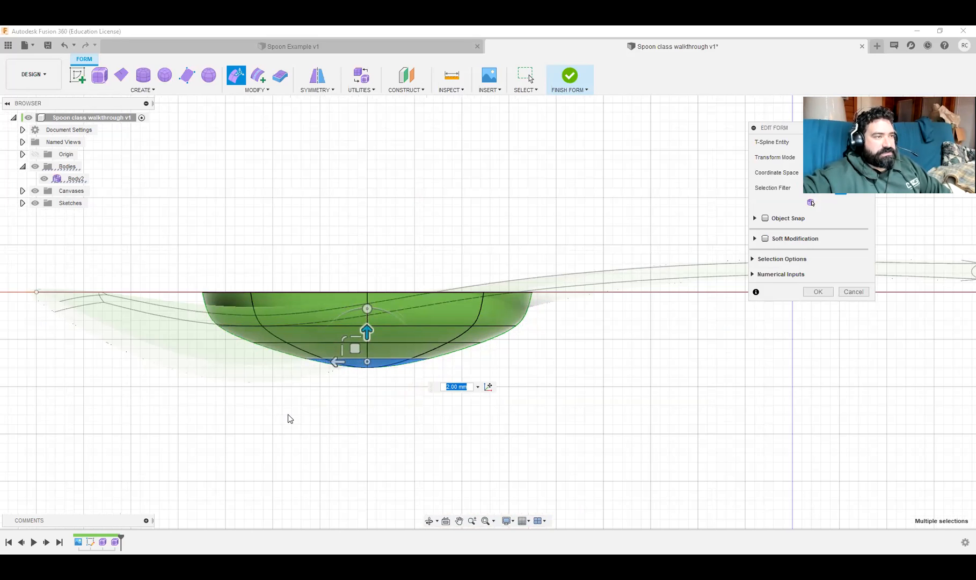
pyautogui.click(288, 417)
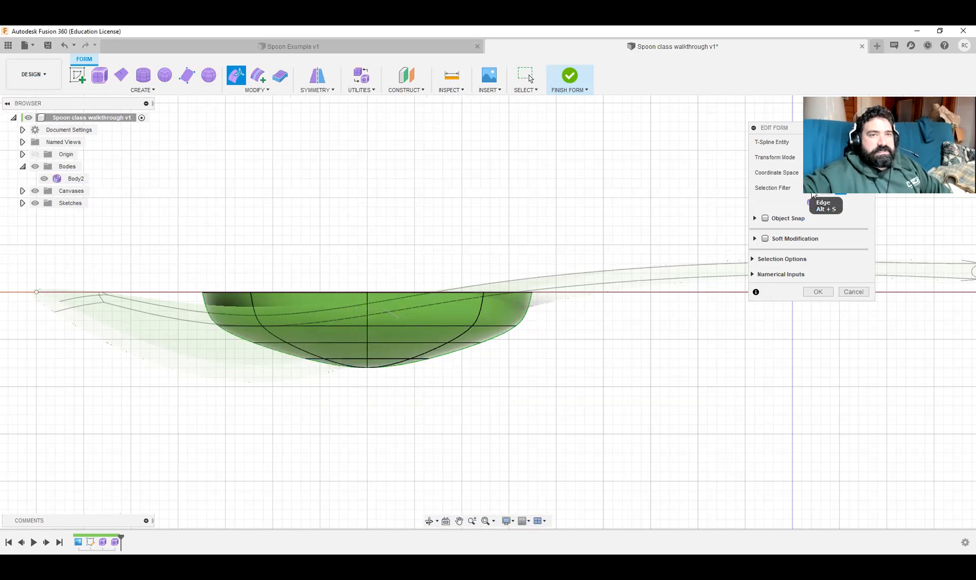
# Step: Select all the bowl's vertices below the rim and shift them 1 mm toward the spoon's front end
pyautogui.click(810, 202)
pyautogui.moveTo(190, 322); pyautogui.dragTo(622, 400)
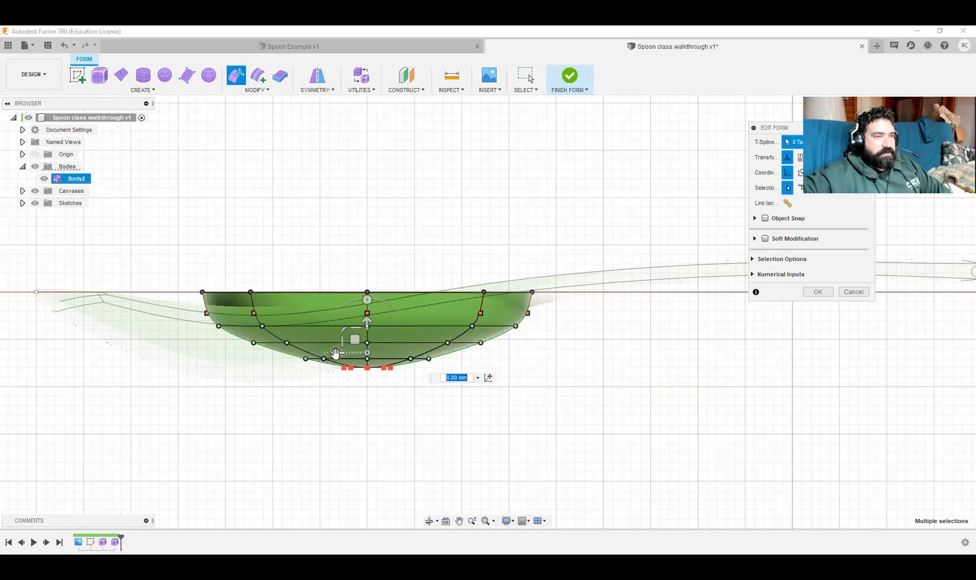
pyautogui.moveTo(329, 353); pyautogui.dragTo(320, 353)
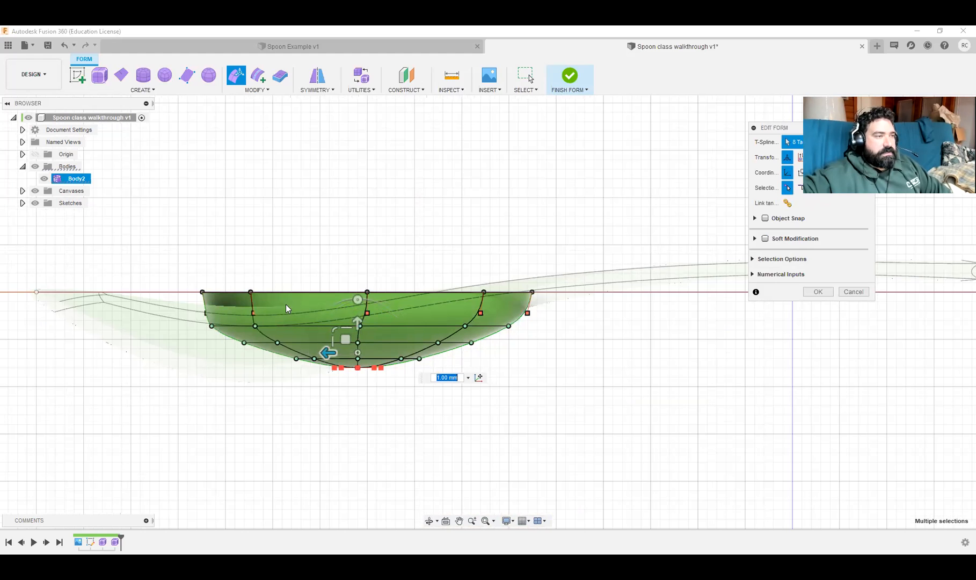
pyautogui.click(171, 274)
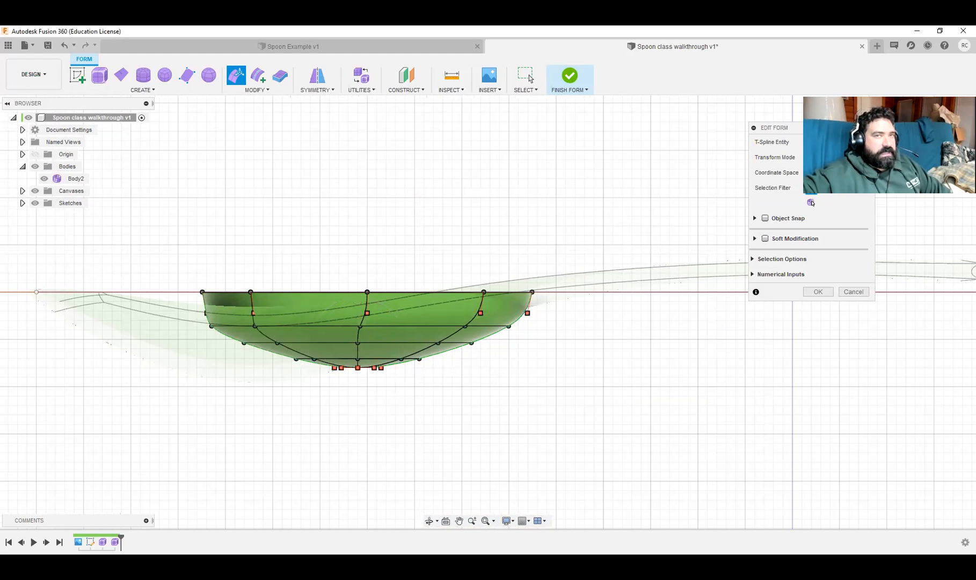
# Step: From above, stretch the bowl's front vertices 19 mm toward the spoon tip to follow the reference image
pyautogui.click(933, 126)
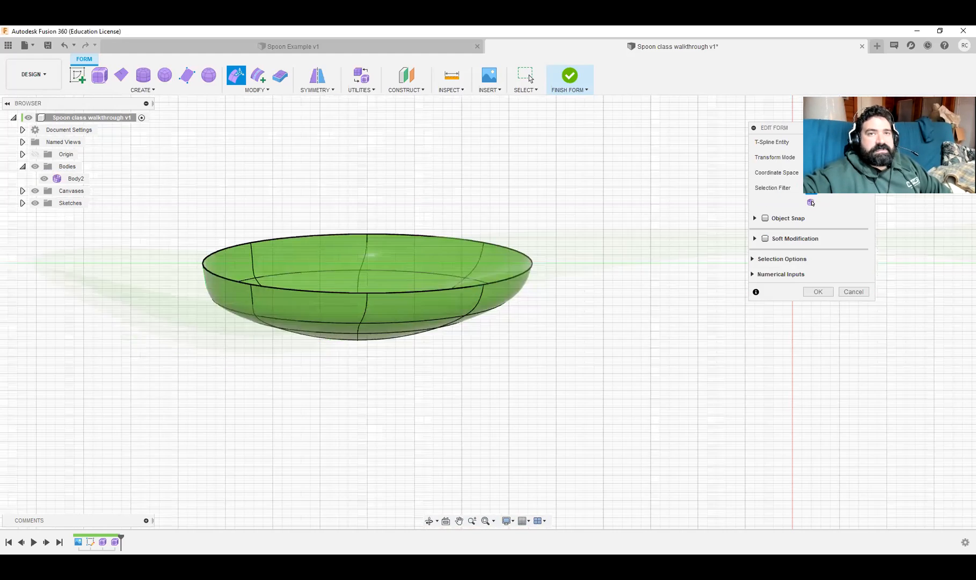
pyautogui.moveTo(293, 389); pyautogui.dragTo(362, 418, button='middle')
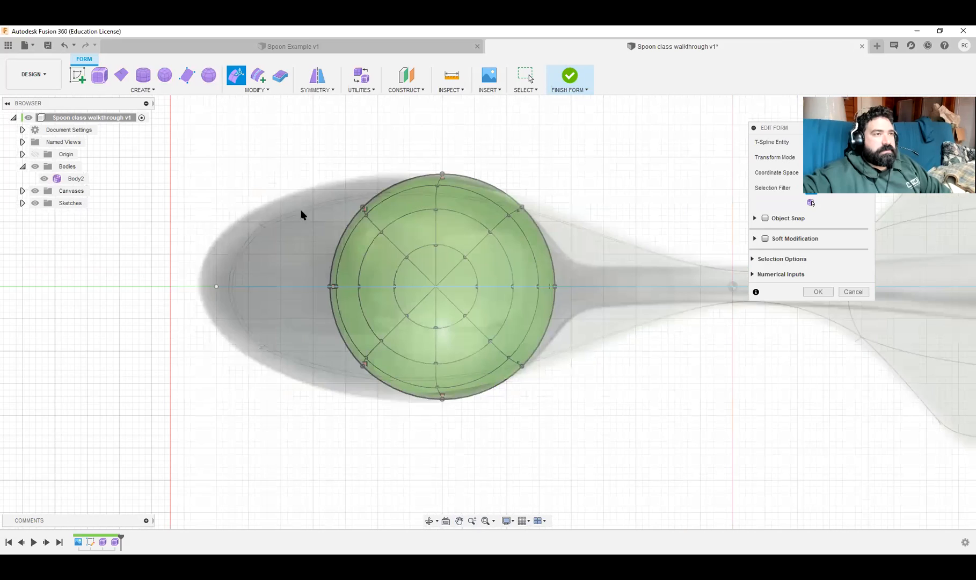
pyautogui.moveTo(297, 166); pyautogui.dragTo(413, 465)
pyautogui.moveTo(339, 286); pyautogui.dragTo(213, 286)
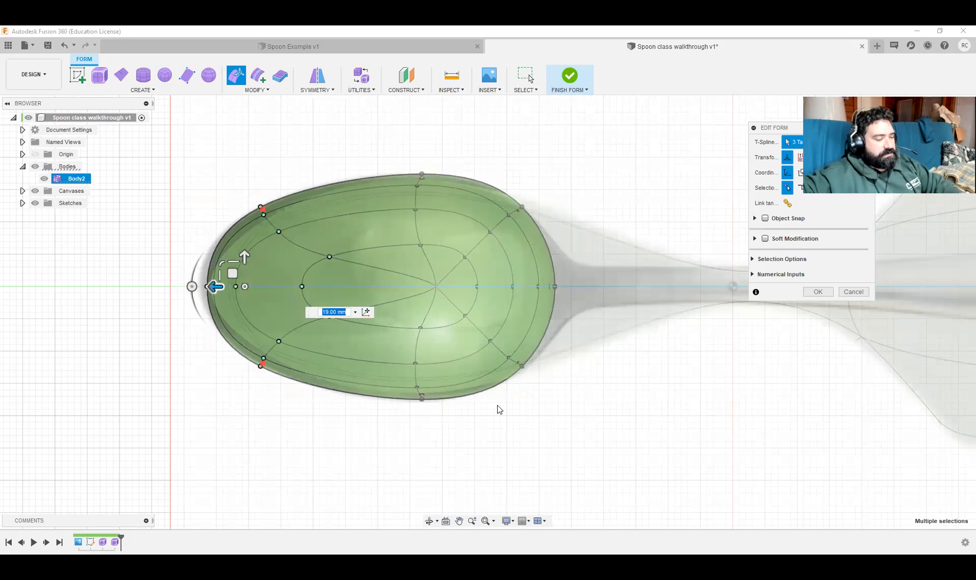
# Step: From the side, pull the lower front vertices back from the tip, moving the row just below the rim 4 mm, and finish Edit Form
pyautogui.keyDown('shift'); pyautogui.moveTo(497, 325); pyautogui.dragTo(500, 329, button='middle'); pyautogui.keyUp('shift')
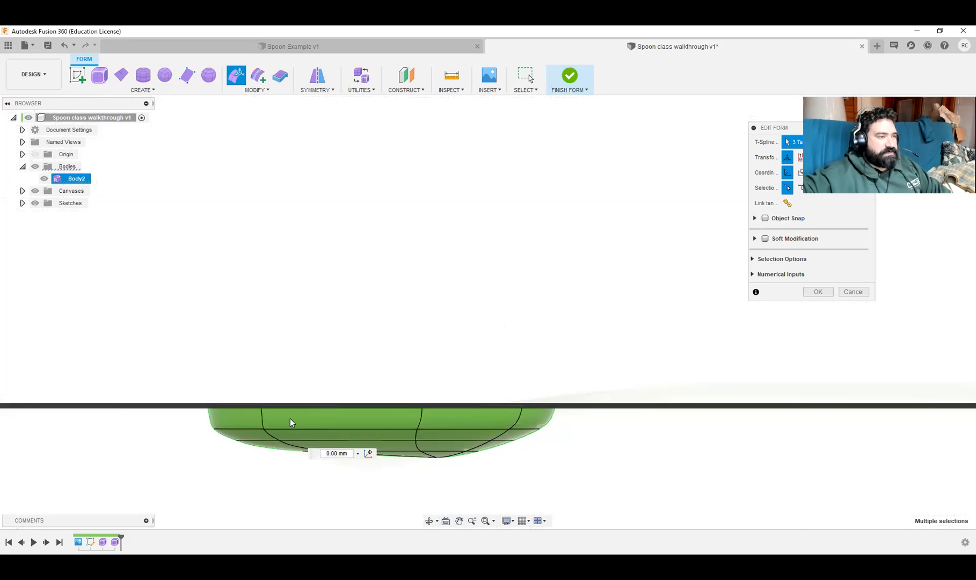
pyautogui.moveTo(173, 428); pyautogui.dragTo(316, 490)
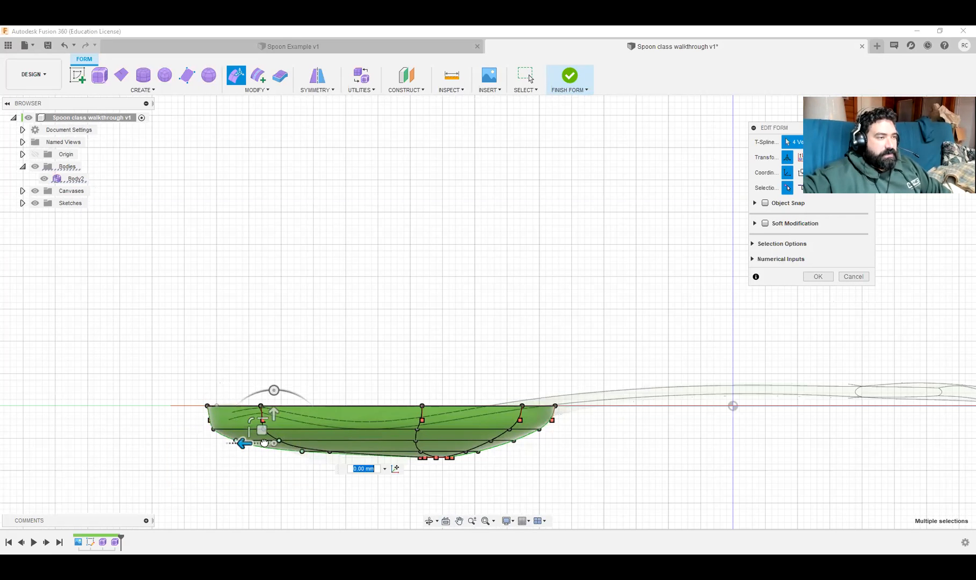
pyautogui.moveTo(244, 442); pyautogui.dragTo(277, 442)
pyautogui.moveTo(183, 421); pyautogui.dragTo(248, 431)
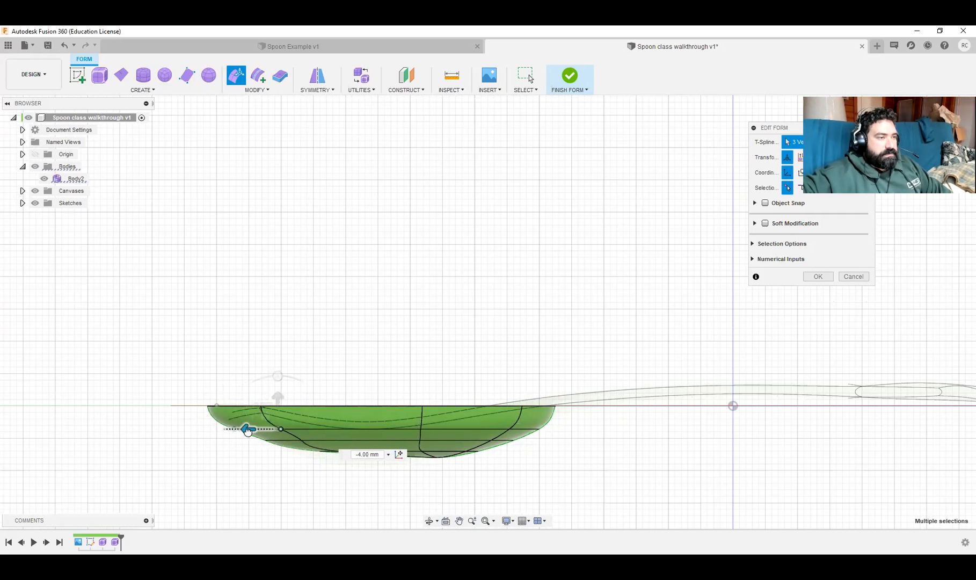
pyautogui.scroll(2, 326, 464)
pyautogui.scroll(-1, 630, 481)
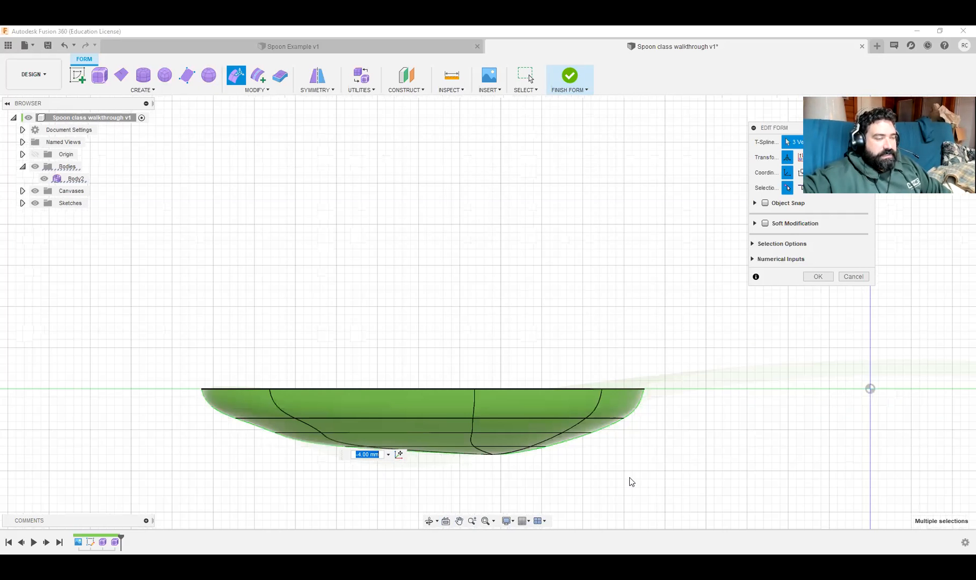
pyautogui.click(644, 456)
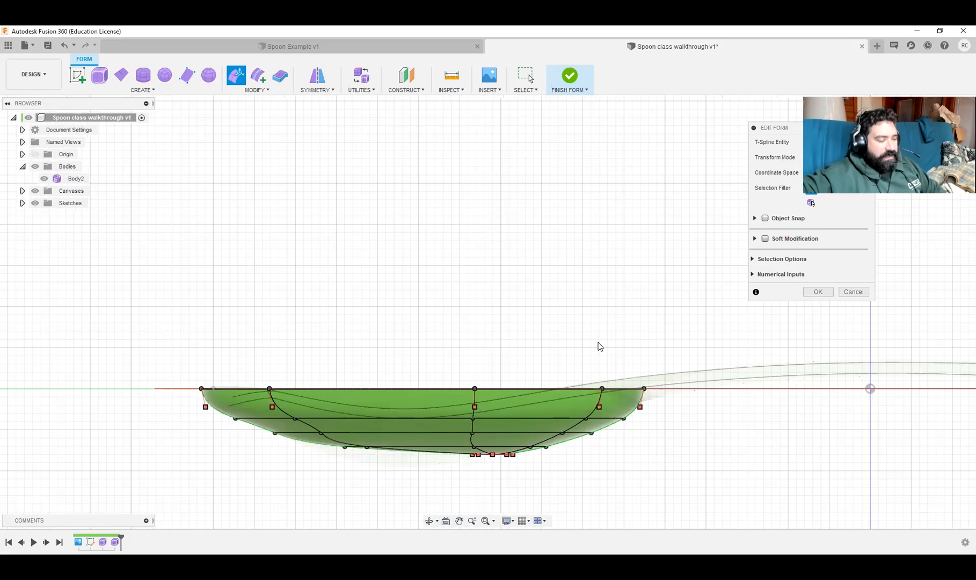
pyautogui.keyDown('shift'); pyautogui.moveTo(562, 309); pyautogui.dragTo(566, 348, button='middle'); pyautogui.keyUp('shift')
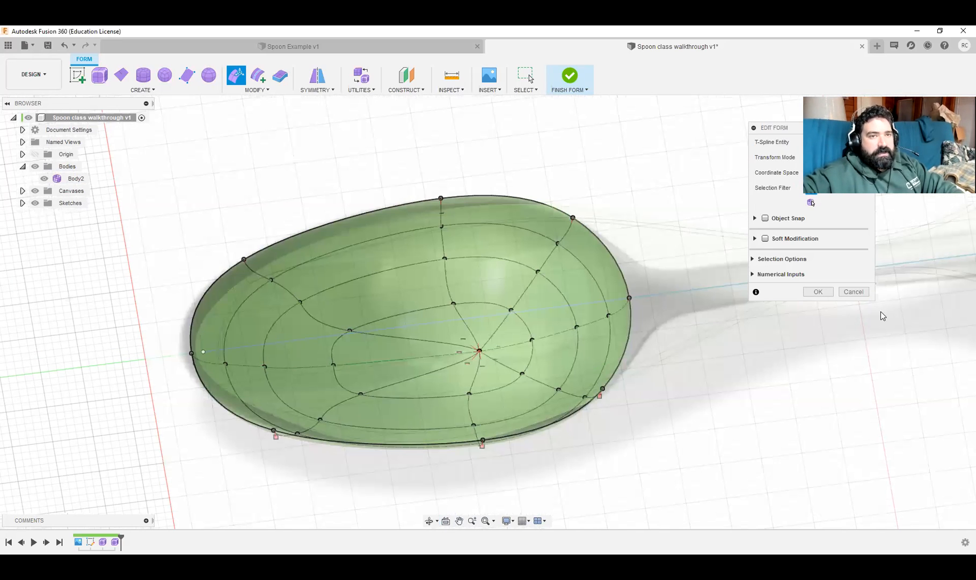
pyautogui.click(817, 291)
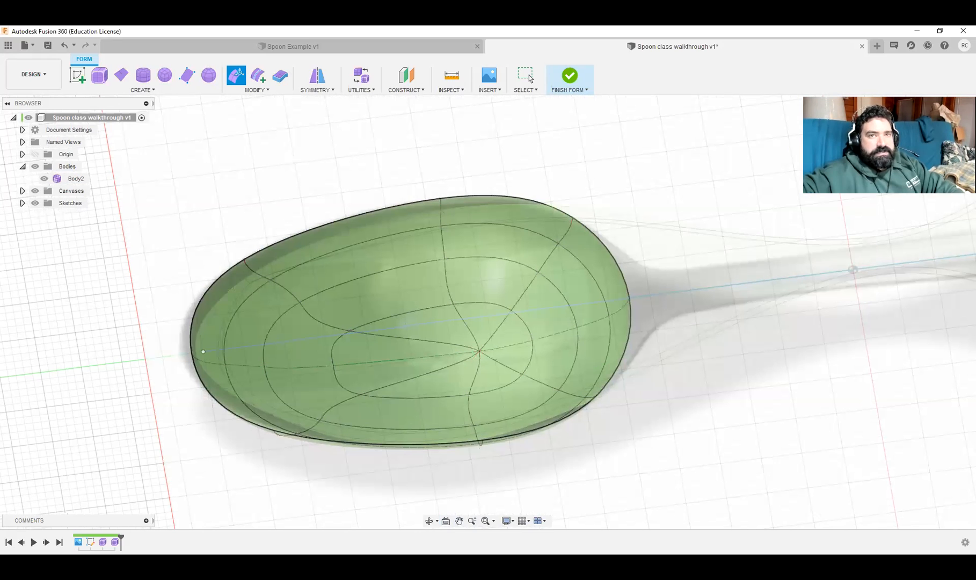
# Step: Draw an 8 mm wide T-spline plane centred on the handle axis, running from behind the bowl past the handle's end
pyautogui.click(936, 129)
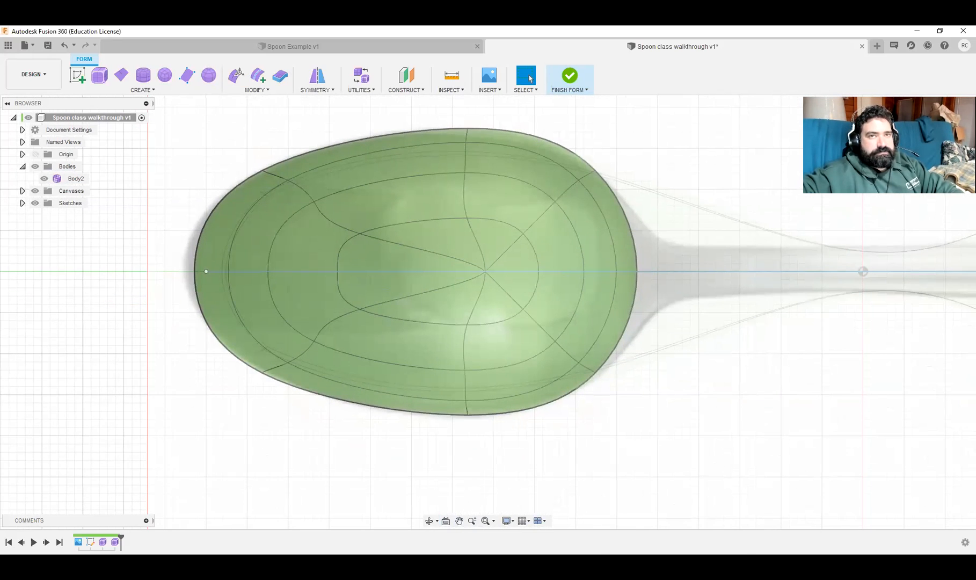
pyautogui.press('F6')
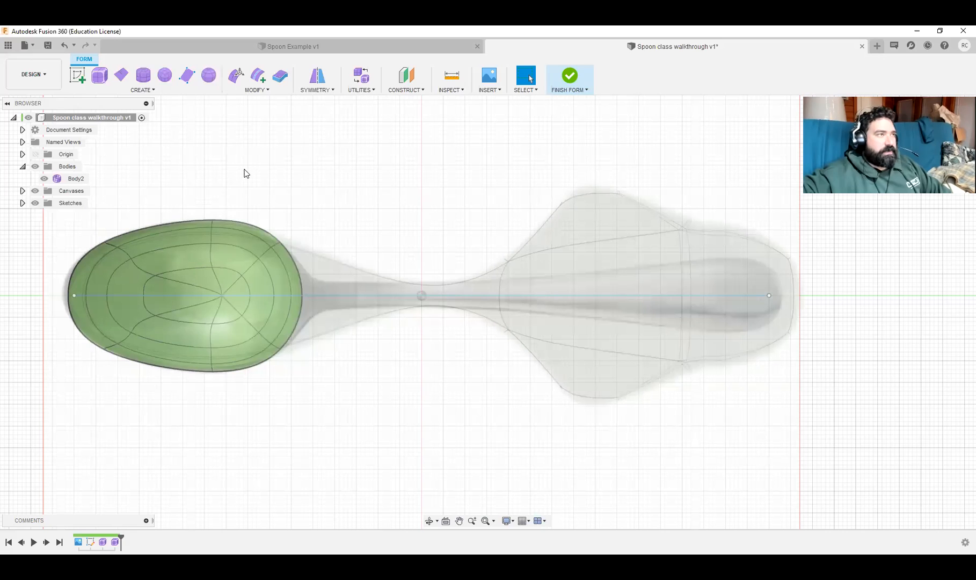
pyautogui.click(119, 73)
pyautogui.click(394, 263)
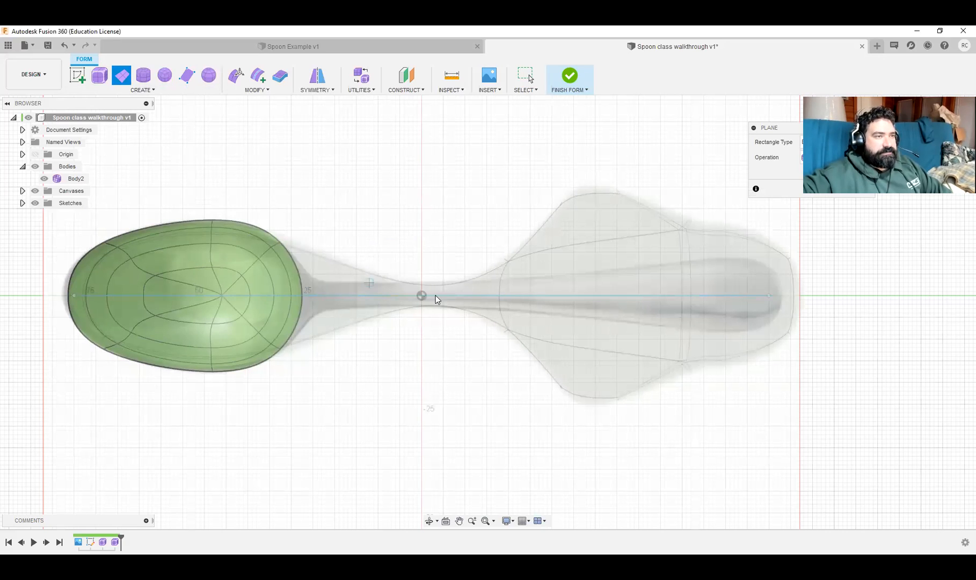
pyautogui.click(572, 293)
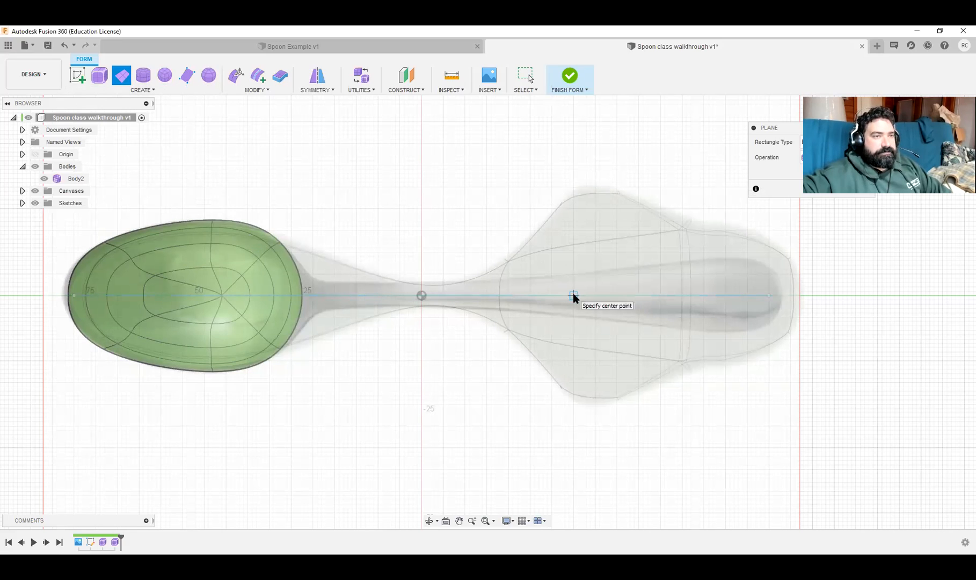
pyautogui.click(321, 278)
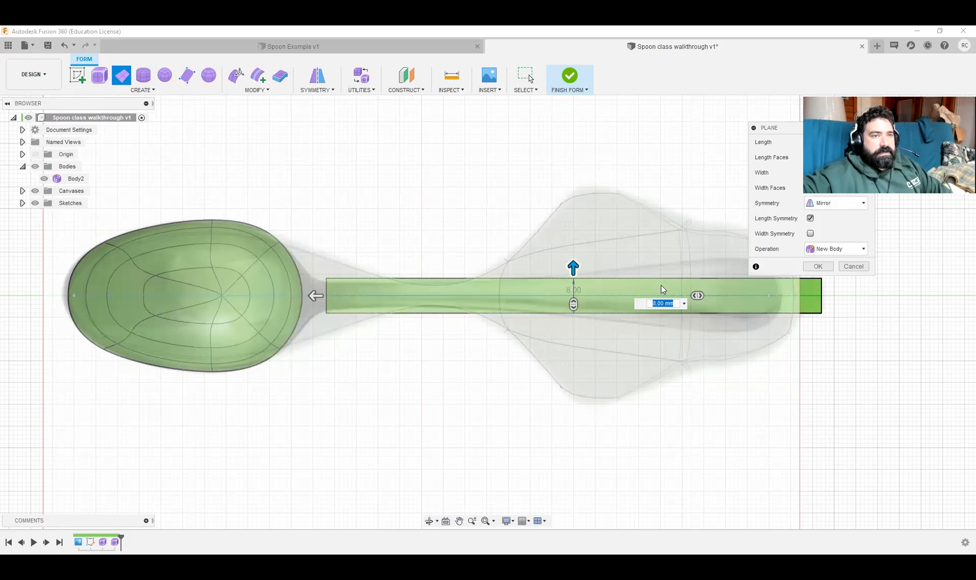
# Step: Divide the handle plane into 6 faces along its length and create it as a new body
pyautogui.moveTo(735, 391); pyautogui.dragTo(667, 405, button='middle')
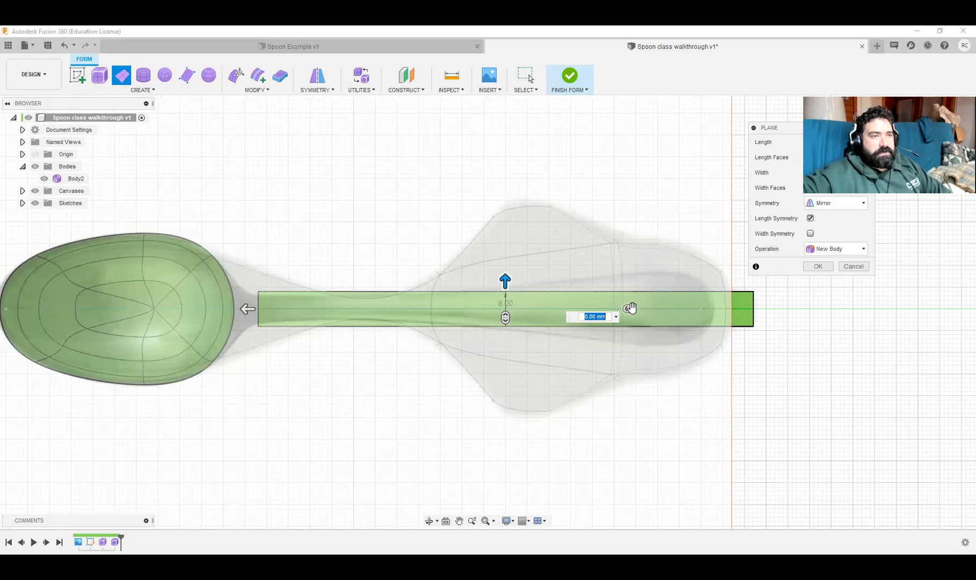
pyautogui.moveTo(629, 308)
pyautogui.mouseDown()
pyautogui.moveTo(542, 308)
pyautogui.moveTo(585, 309)
pyautogui.mouseUp()
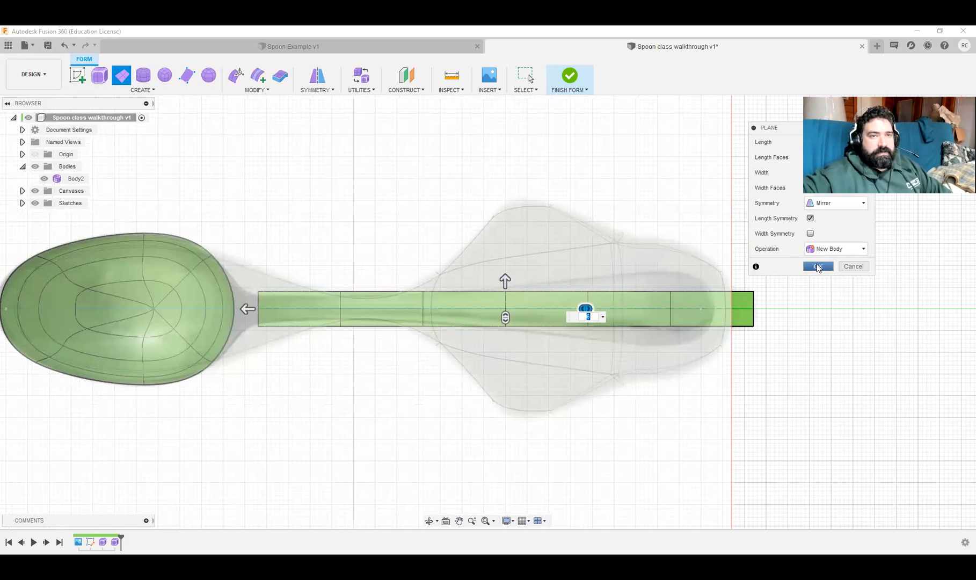
pyautogui.click(817, 266)
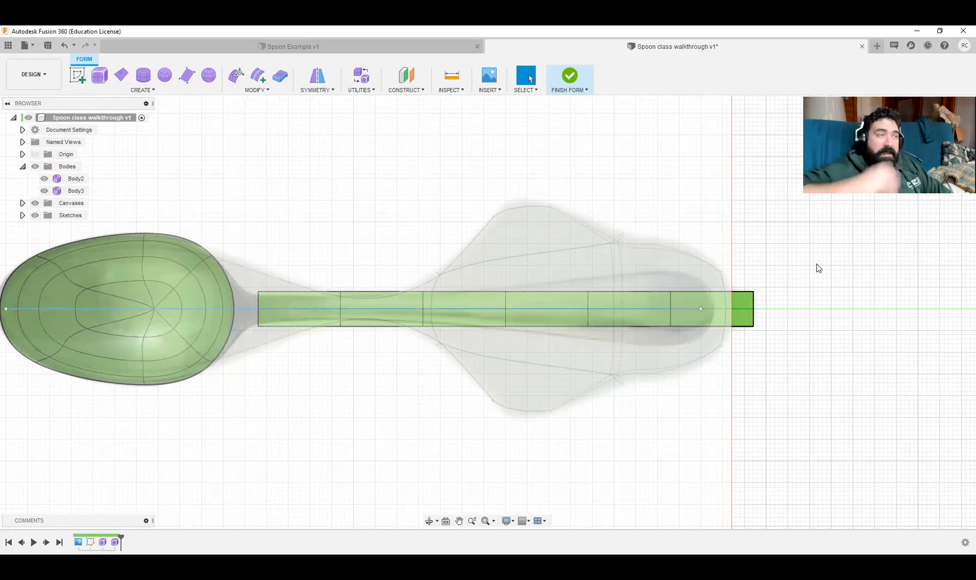
# Step: Start Edit Form and shift the handle plane's cross edge nearest the bowl 9 mm toward the bowl
pyautogui.click(229, 80)
pyautogui.click(811, 202)
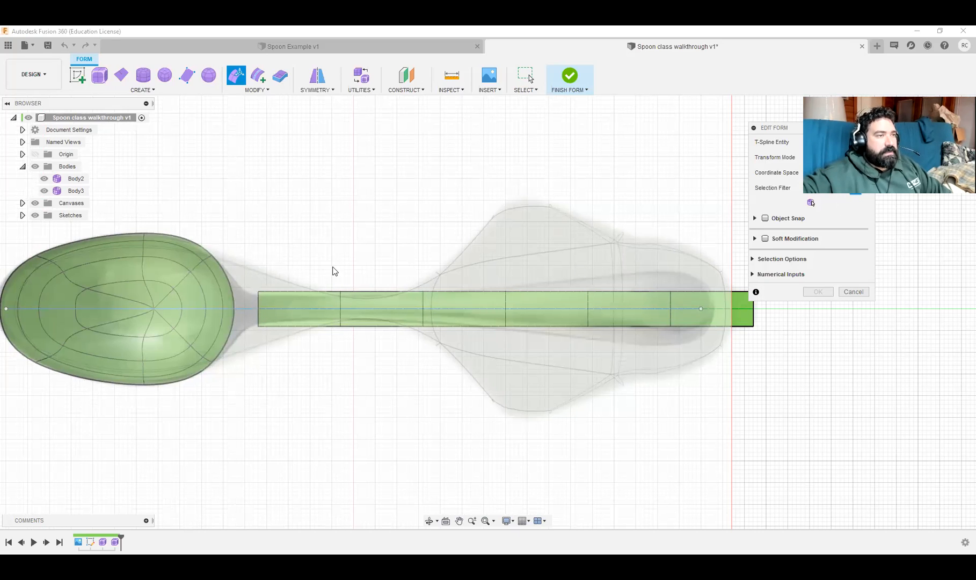
pyautogui.doubleClick(341, 317)
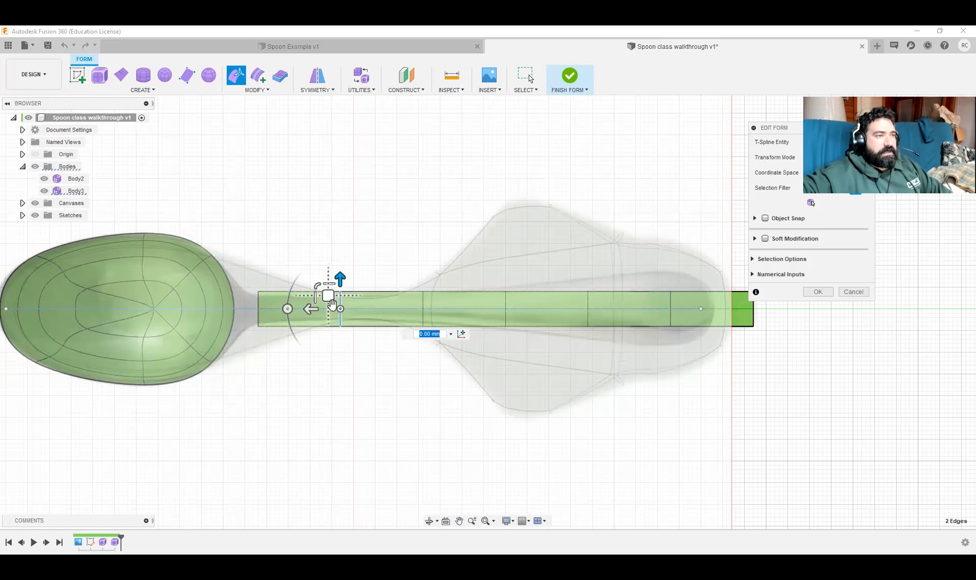
pyautogui.moveTo(308, 309); pyautogui.dragTo(272, 312)
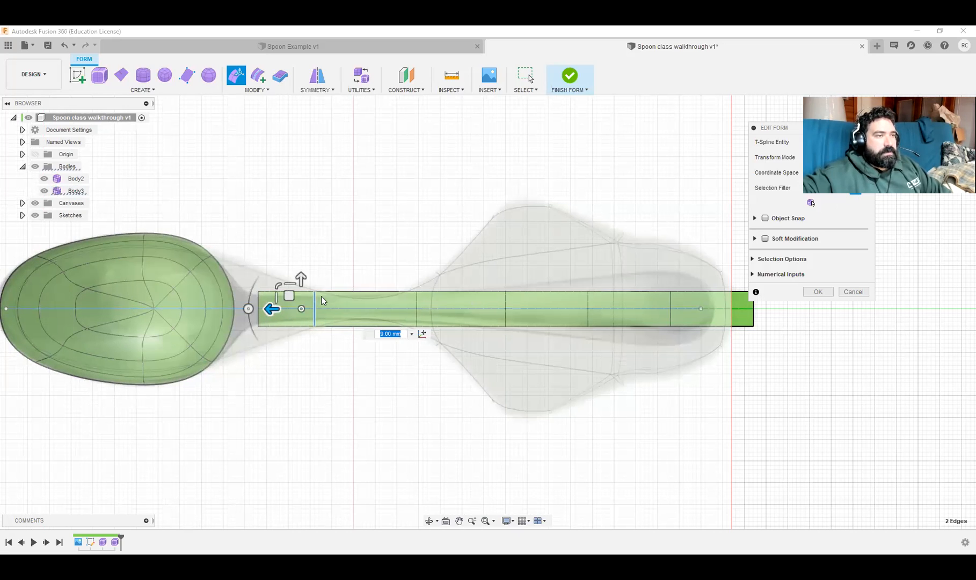
# Step: Try reshaping the handle's side edge beside the neck, and shift the neck's cross edge 12 mm away from the bowl
pyautogui.click(367, 292)
pyautogui.moveTo(364, 290); pyautogui.dragTo(432, 289)
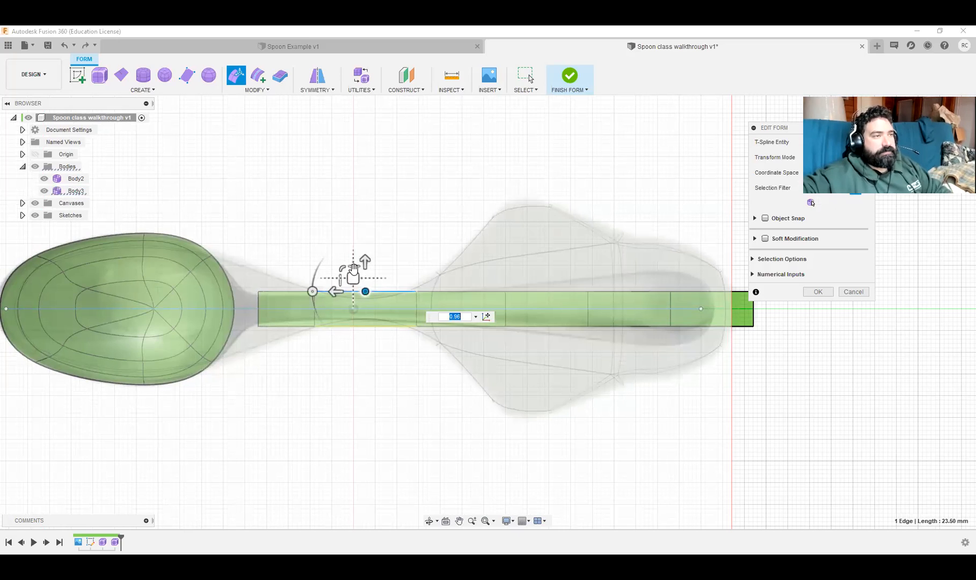
pyautogui.moveTo(353, 263); pyautogui.dragTo(363, 310)
pyautogui.keyDown('shift'); pyautogui.click(326, 304); pyautogui.keyUp('shift')
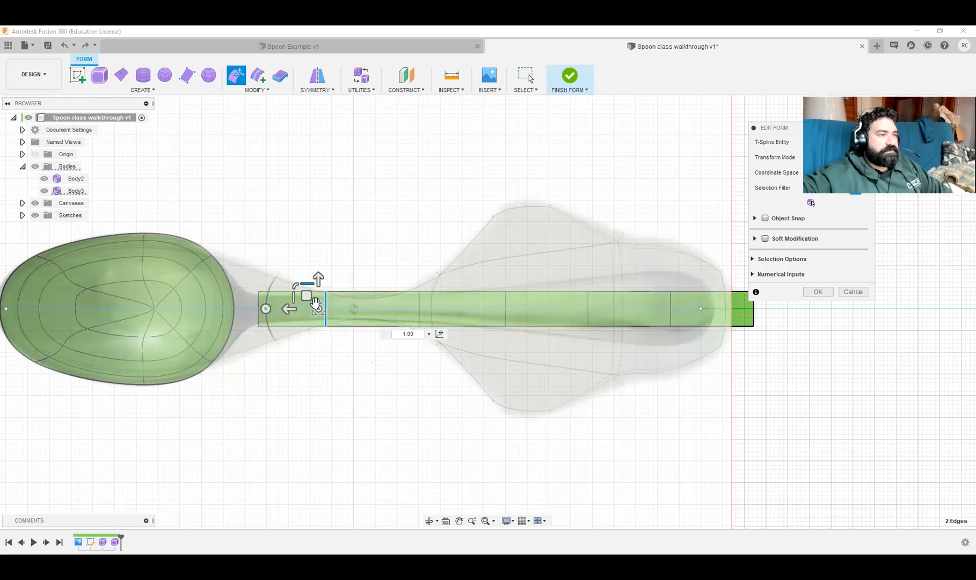
pyautogui.moveTo(288, 308); pyautogui.dragTo(351, 304)
pyautogui.scroll(3, 354, 305)
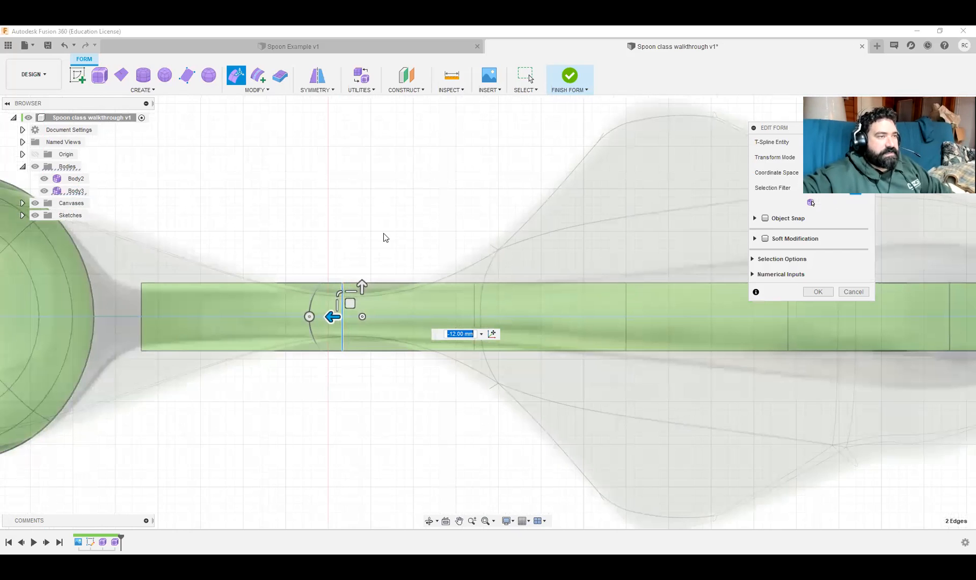
# Step: Move the outer vertex of the neck's cross edge 2 mm inward to narrow the handle there
pyautogui.click(383, 237)
pyautogui.click(343, 283)
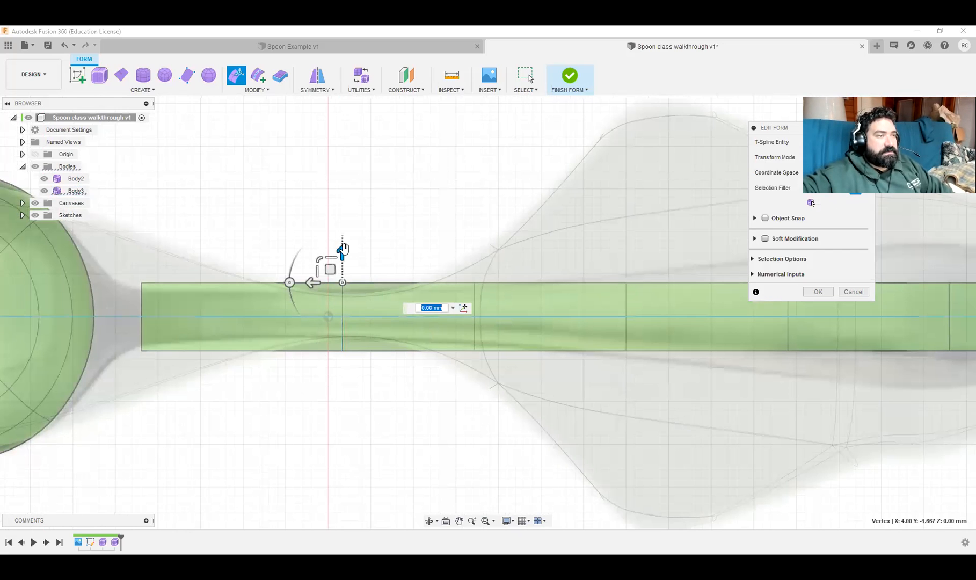
pyautogui.moveTo(342, 249); pyautogui.dragTo(342, 268)
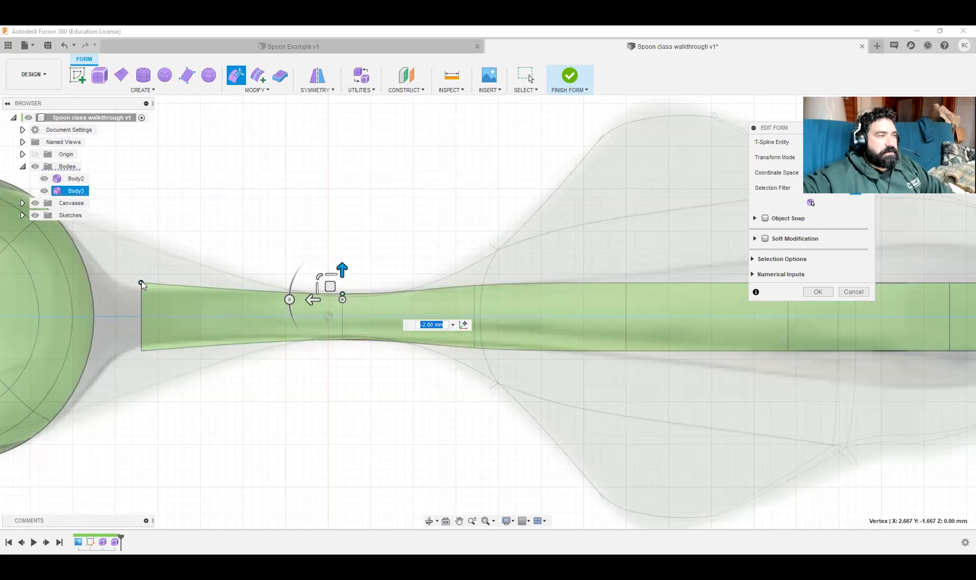
# Step: Select the handle's end edges facing the bowl and move them 2 mm toward the bowl
pyautogui.click(142, 283)
pyautogui.moveTo(141, 251); pyautogui.dragTo(152, 391)
pyautogui.moveTo(109, 315)
pyautogui.mouseDown()
pyautogui.moveTo(87, 316)
pyautogui.moveTo(129, 328)
pyautogui.mouseUp()
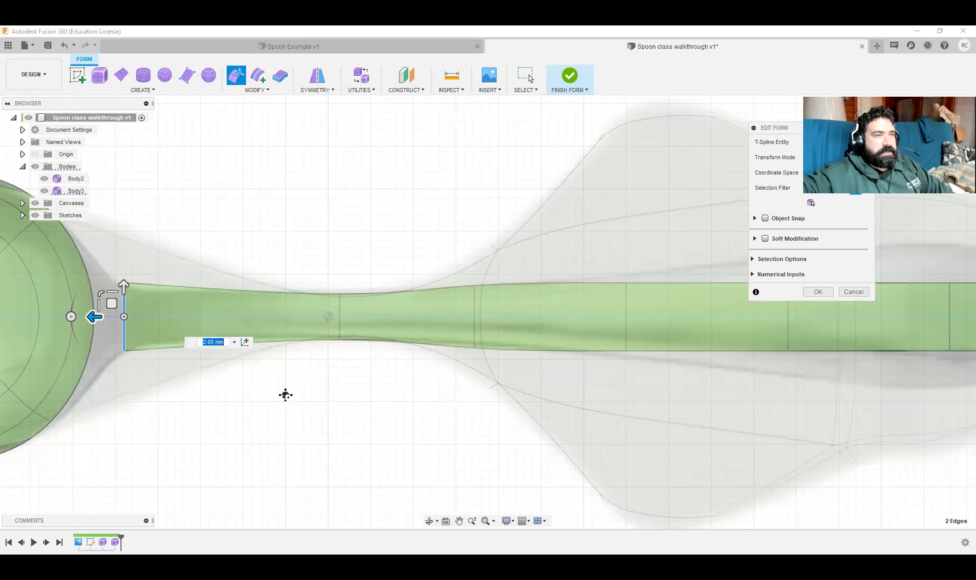
# Step: Widen the handle's outer half by moving three successive cross edges outward, the first by 1 mm and the one nearest the tip by 5 mm
pyautogui.moveTo(285, 395); pyautogui.dragTo(548, 383, button='middle')
pyautogui.scroll(-2, 552, 380)
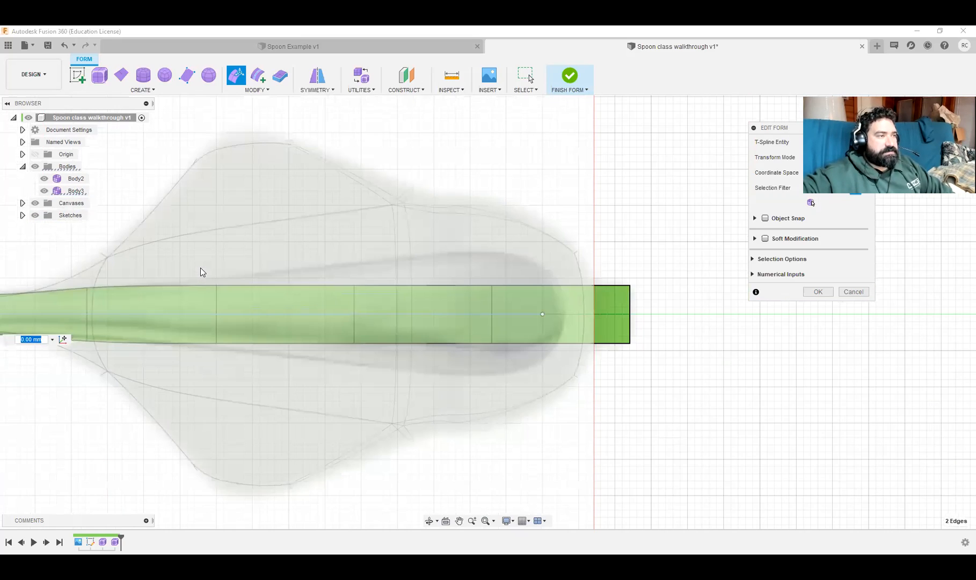
pyautogui.doubleClick(216, 286)
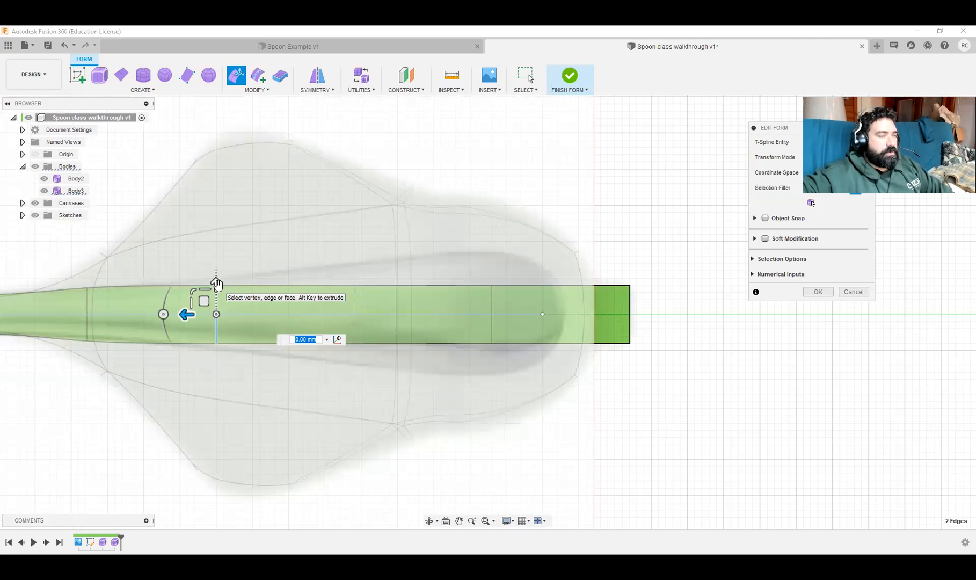
pyautogui.moveTo(217, 281); pyautogui.dragTo(216, 274)
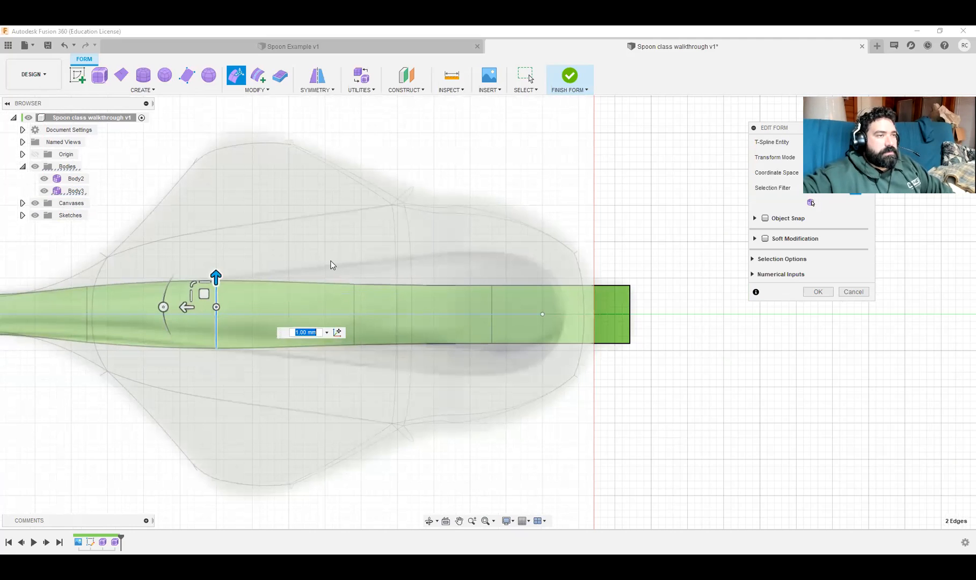
pyautogui.moveTo(331, 260); pyautogui.dragTo(378, 404)
pyautogui.moveTo(353, 278); pyautogui.dragTo(354, 253)
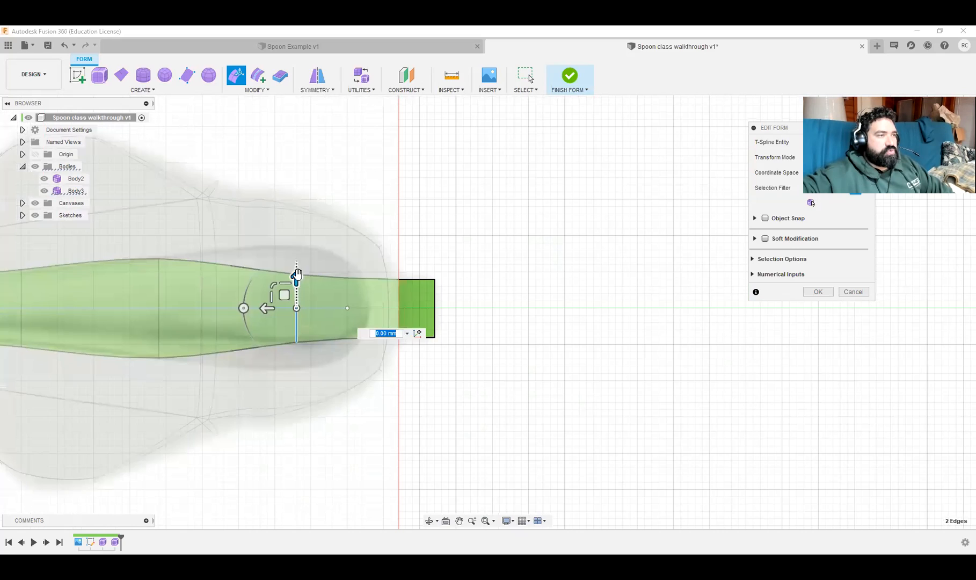
pyautogui.moveTo(297, 277); pyautogui.dragTo(298, 239)
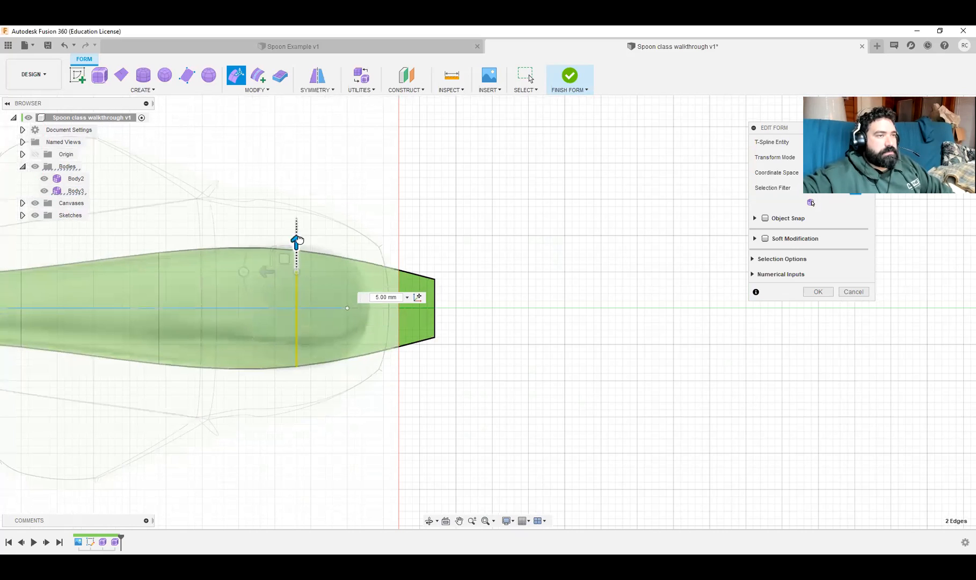
# Step: Move the handle's tip edges 10 mm toward the bowl, and shift the tip's corner vertex inward by about 0.79 mm and 1.24 mm
pyautogui.doubleClick(434, 309)
pyautogui.moveTo(403, 305); pyautogui.dragTo(331, 307)
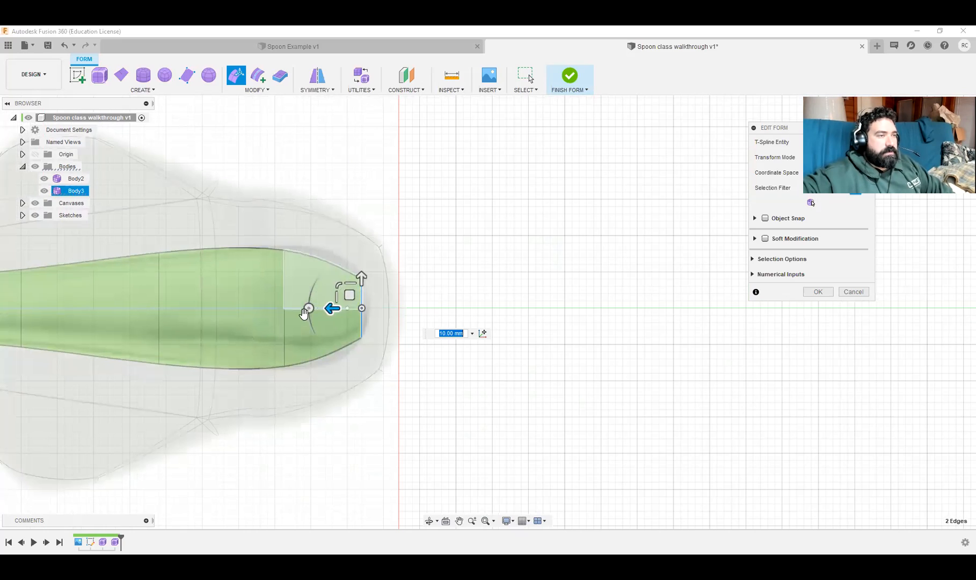
pyautogui.scroll(2, 379, 357)
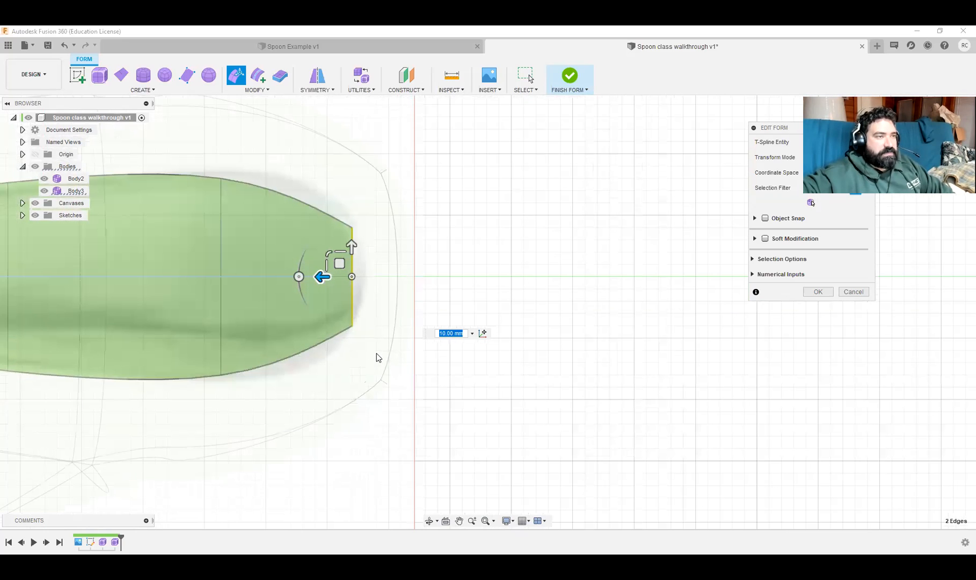
pyautogui.click(334, 318)
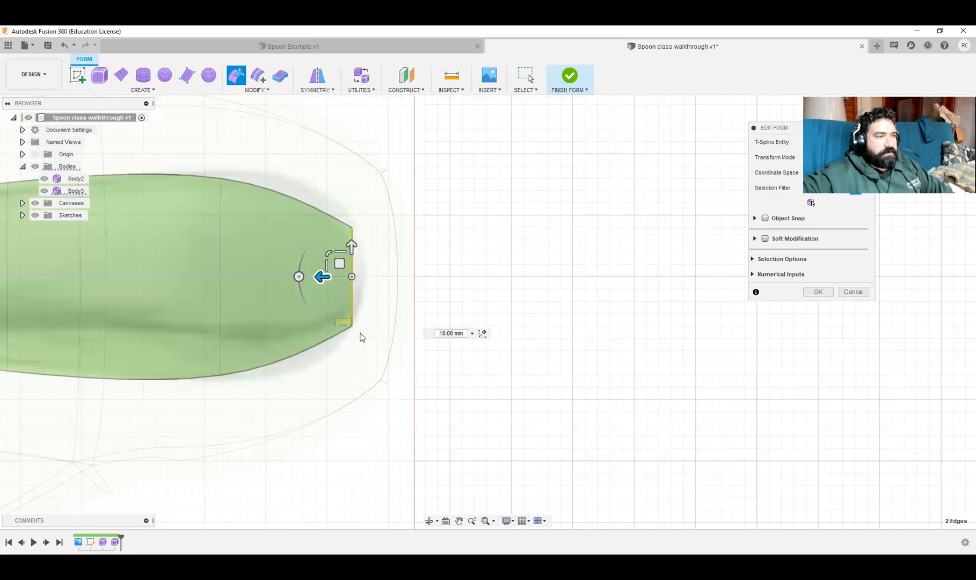
pyautogui.click(353, 326)
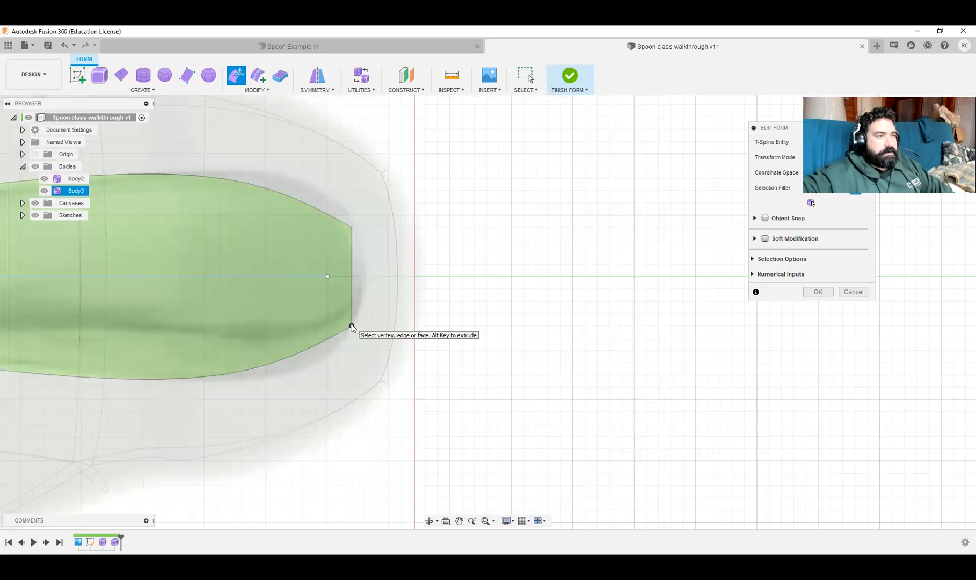
pyautogui.click(350, 325)
pyautogui.moveTo(337, 314); pyautogui.dragTo(323, 302)
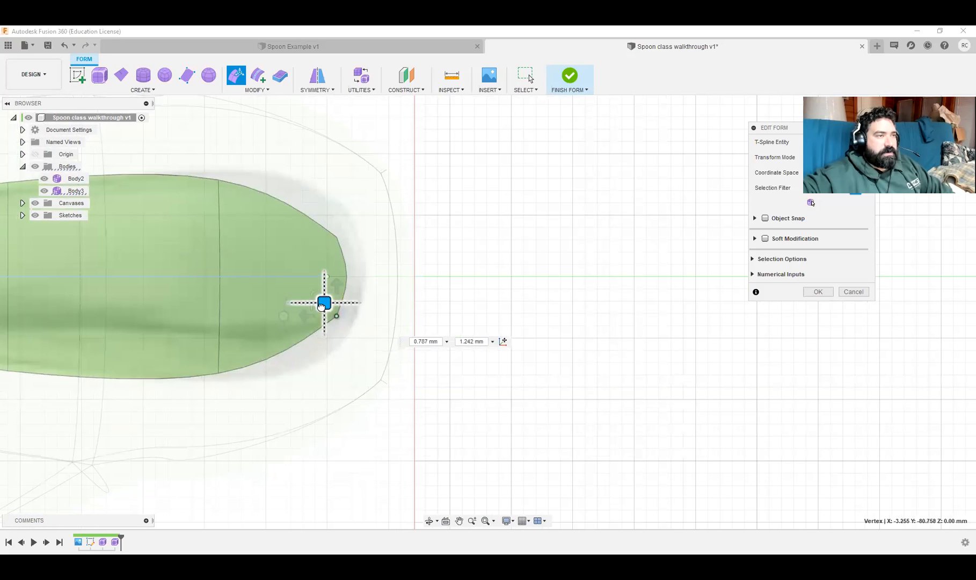
# Step: Move the tip edges 2 mm away from the bowl, and shift the corner vertex about 2.94 mm outward and 2.2 mm toward the bowl
pyautogui.moveTo(314, 183); pyautogui.dragTo(365, 380)
pyautogui.moveTo(305, 277); pyautogui.dragTo(334, 277)
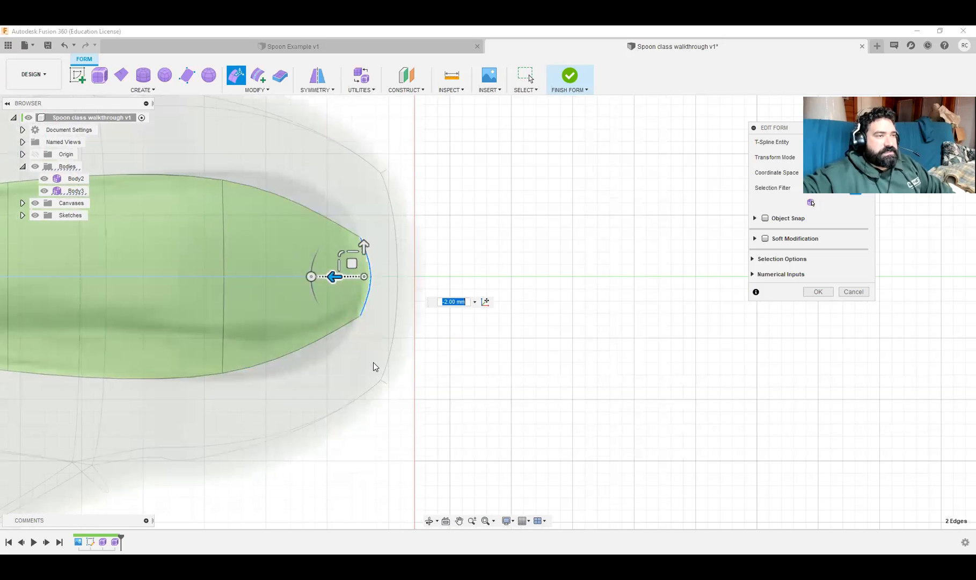
pyautogui.press('Escape')
pyautogui.click(360, 316)
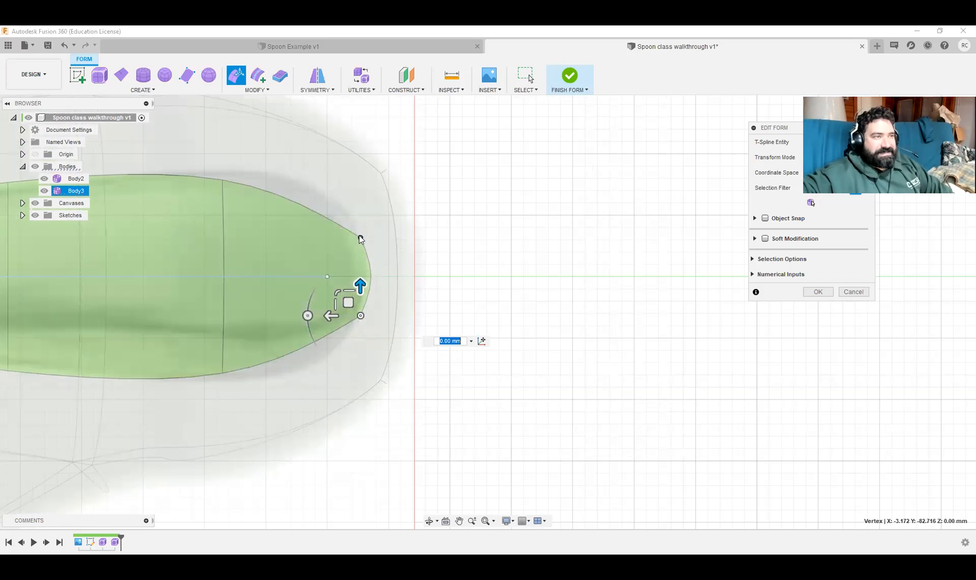
pyautogui.click(322, 211)
pyautogui.moveTo(320, 207)
pyautogui.mouseDown()
pyautogui.moveTo(305, 196)
pyautogui.moveTo(321, 188)
pyautogui.mouseUp()
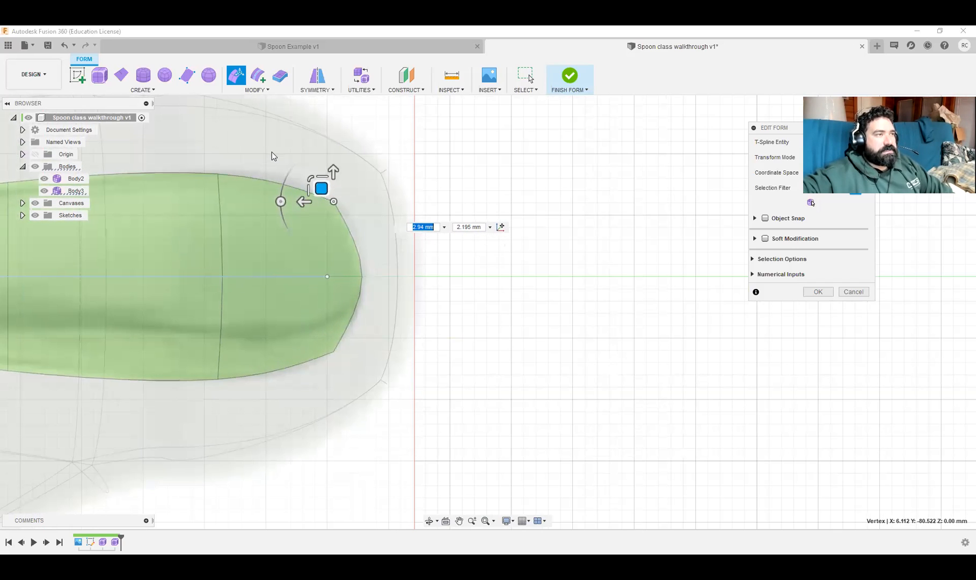
# Step: Shift the outer vertex of the cross edge nearest the tip about 4.55 mm toward the tip and 0.19 mm outward
pyautogui.moveTo(220, 174); pyautogui.dragTo(166, 194, button='middle')
pyautogui.scroll(1, 167, 195)
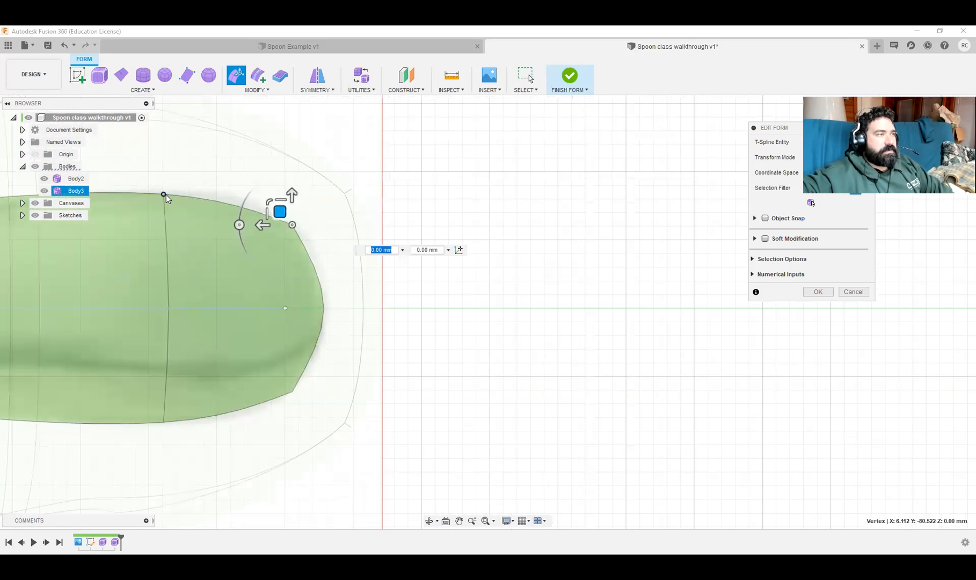
pyautogui.moveTo(166, 195); pyautogui.dragTo(211, 182)
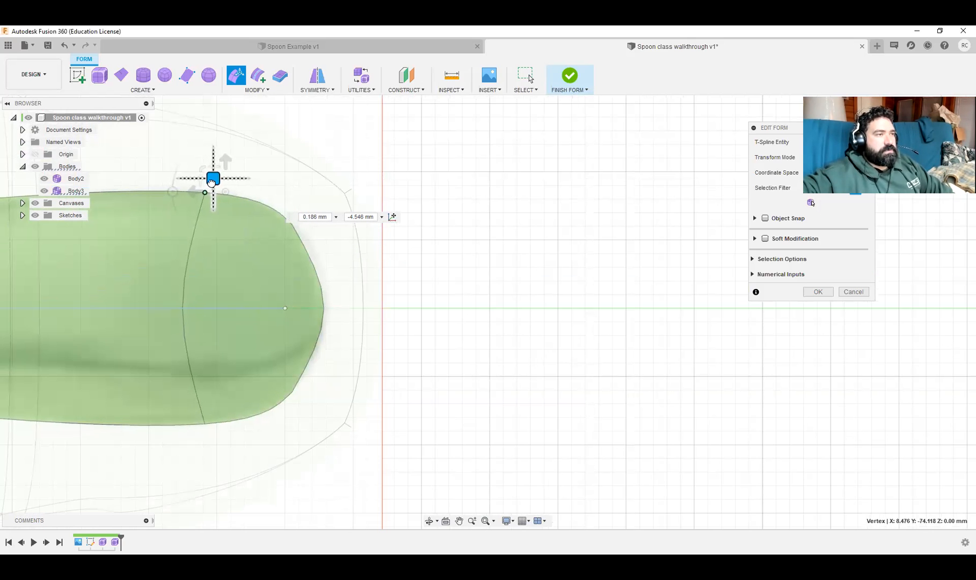
# Step: Narrow the neck by moving its cross edge's outer vertex about 0.3 mm inward, and finish Edit Form
pyautogui.scroll(-4, 196, 316)
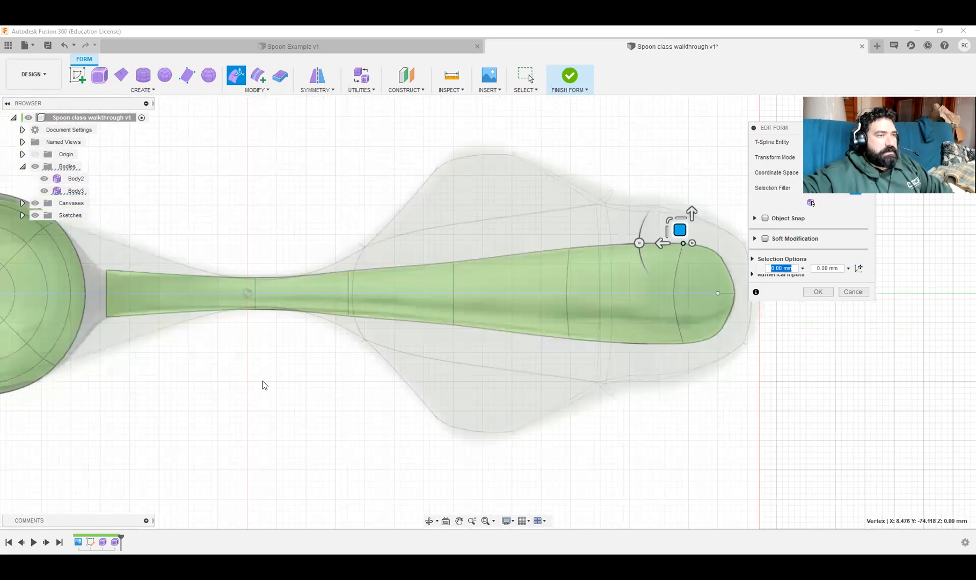
pyautogui.scroll(5, 427, 322)
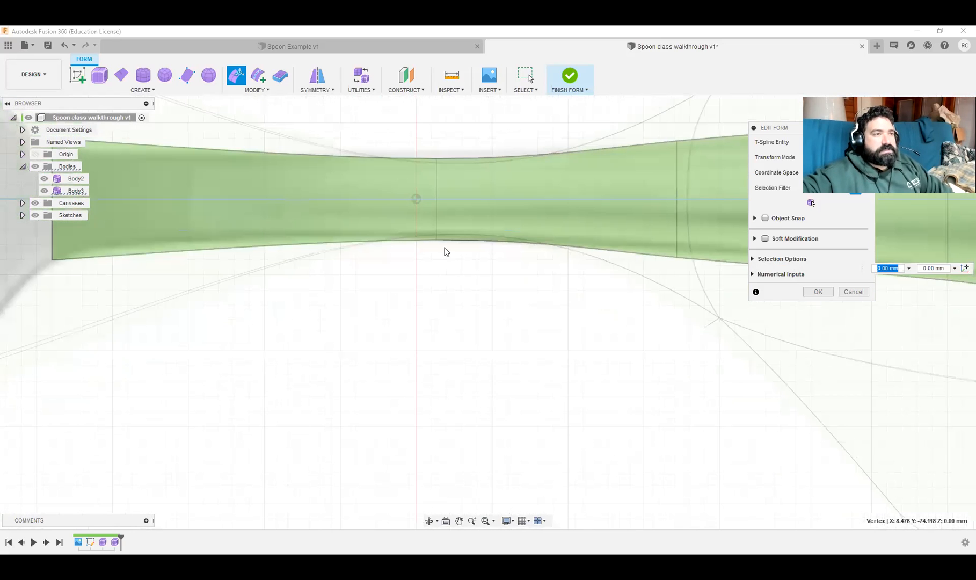
pyautogui.click(437, 240)
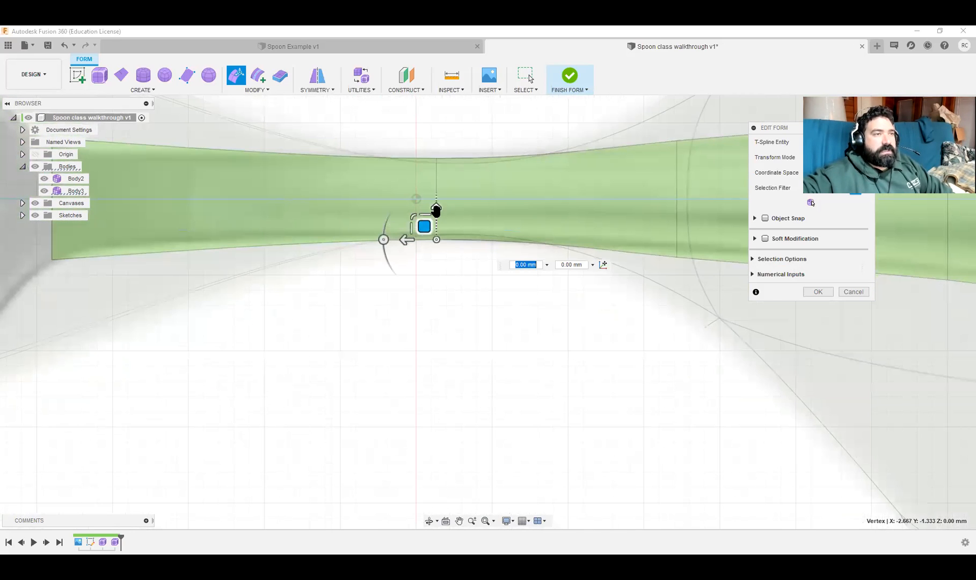
pyautogui.click(436, 210)
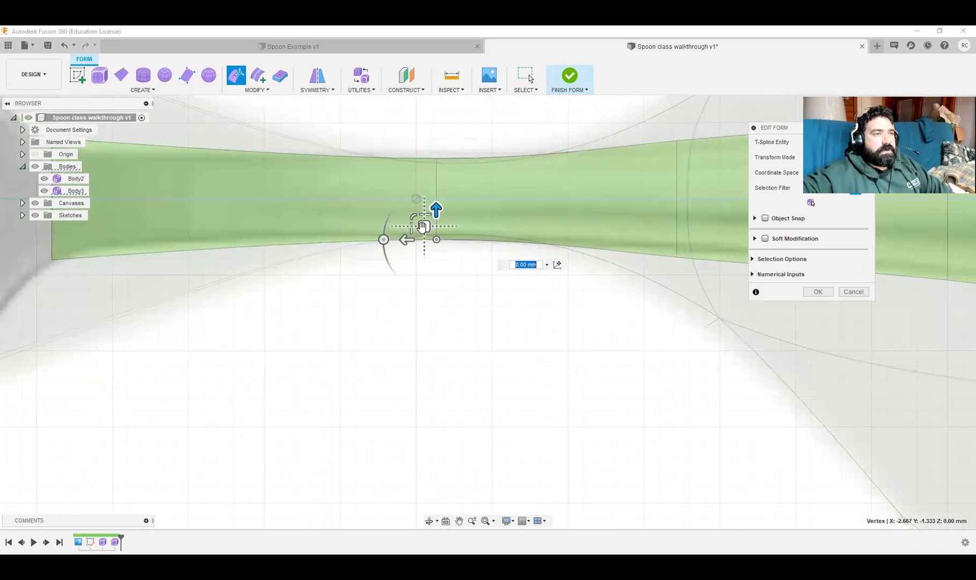
pyautogui.moveTo(422, 227); pyautogui.dragTo(424, 219)
pyautogui.moveTo(470, 310); pyautogui.dragTo(568, 385, button='middle')
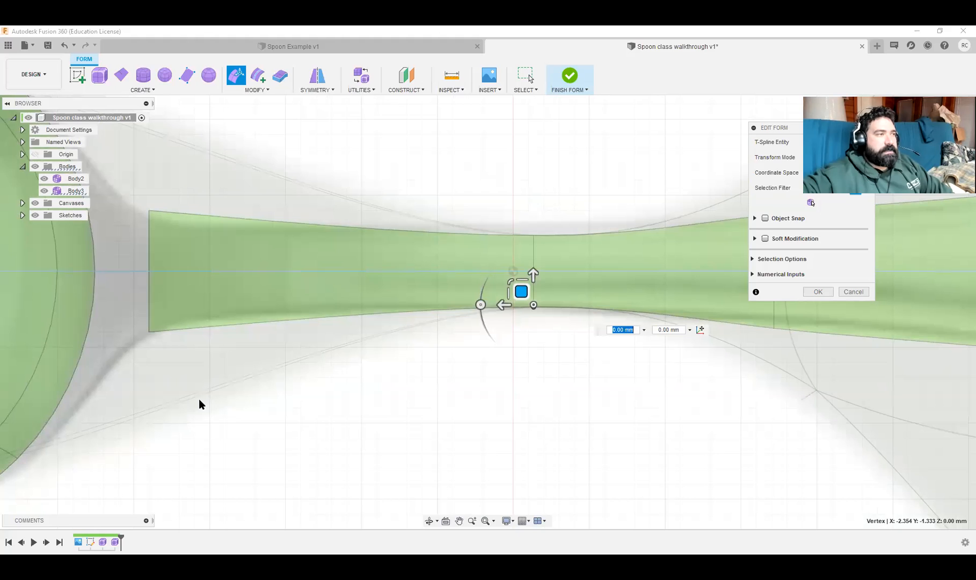
pyautogui.scroll(-5, 452, 413)
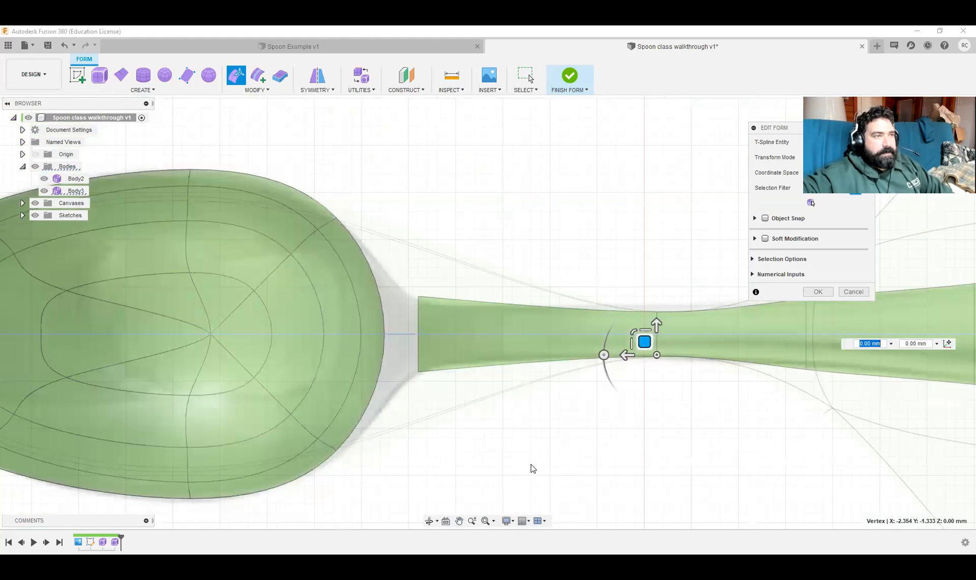
pyautogui.click(815, 291)
# Step: Start the Bridge command and select the handle's two end edges facing the bowl as the first side
pyautogui.keyDown('shift'); pyautogui.moveTo(614, 461); pyautogui.dragTo(524, 446, button='middle'); pyautogui.keyUp('shift')
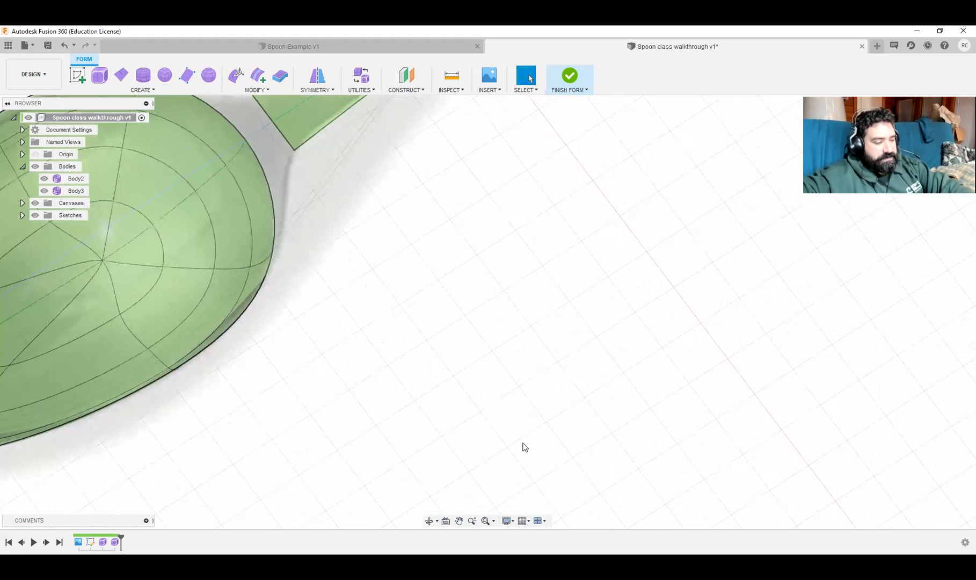
pyautogui.middleClick(557, 269)
pyautogui.scroll(5, 518, 370)
pyautogui.keyDown('shift'); pyautogui.moveTo(519, 358); pyautogui.dragTo(491, 330, button='middle'); pyautogui.keyUp('shift')
pyautogui.scroll(3, 387, 233)
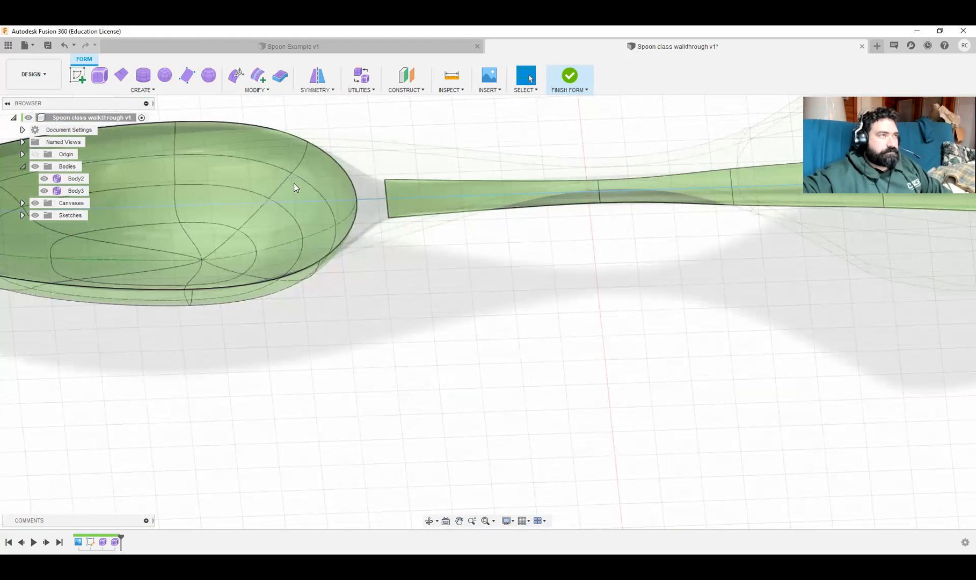
pyautogui.click(252, 90)
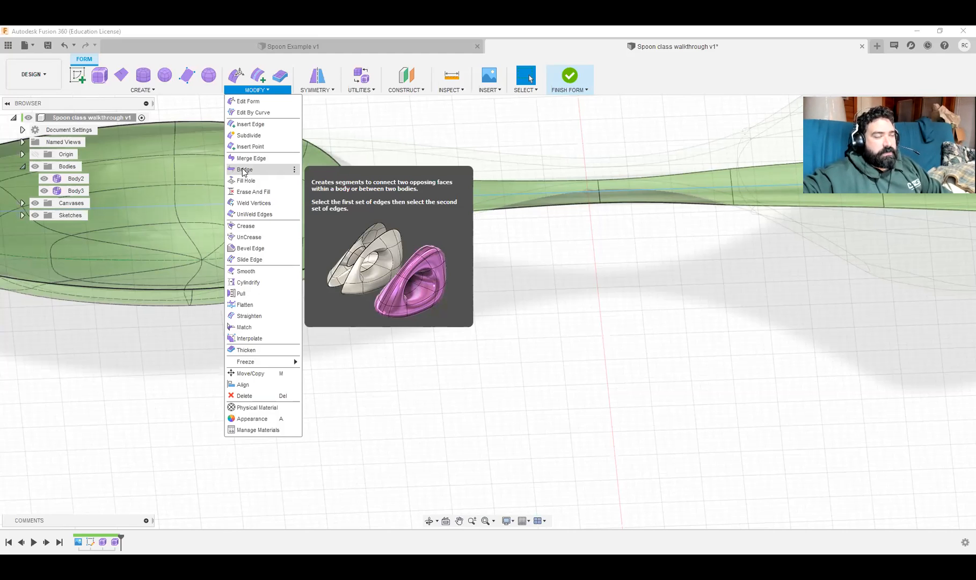
pyautogui.click(243, 169)
pyautogui.scroll(3, 497, 281)
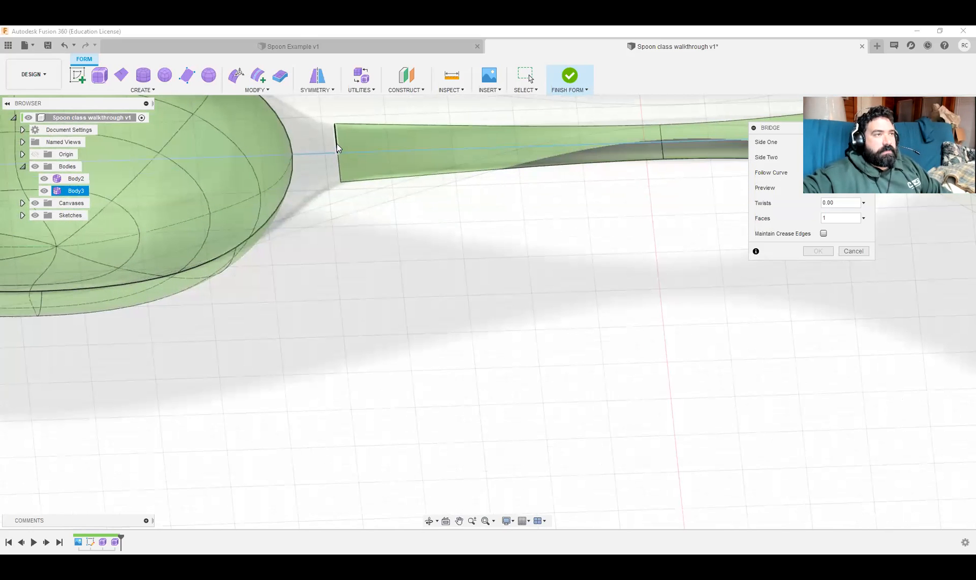
pyautogui.scroll(4, 328, 194)
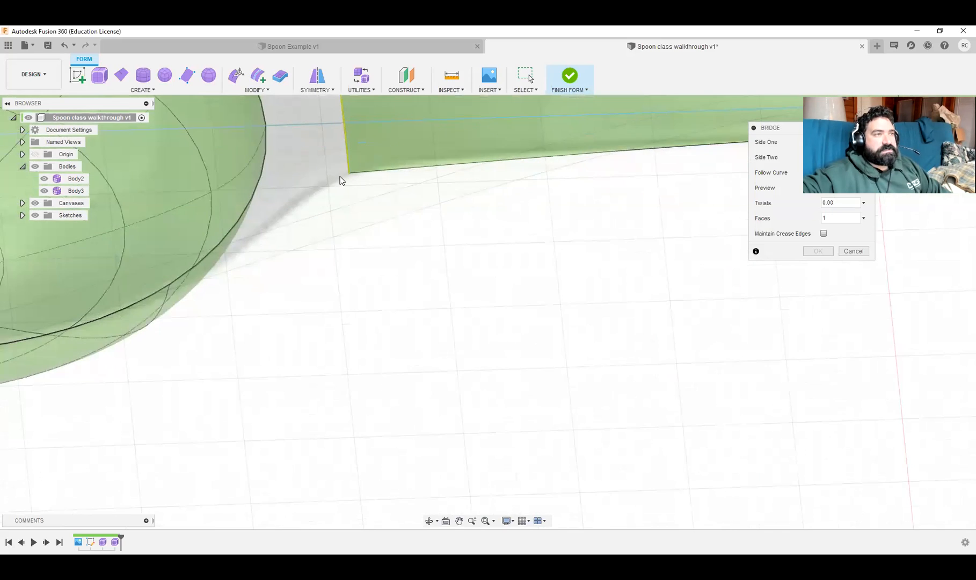
pyautogui.scroll(-3, 355, 383)
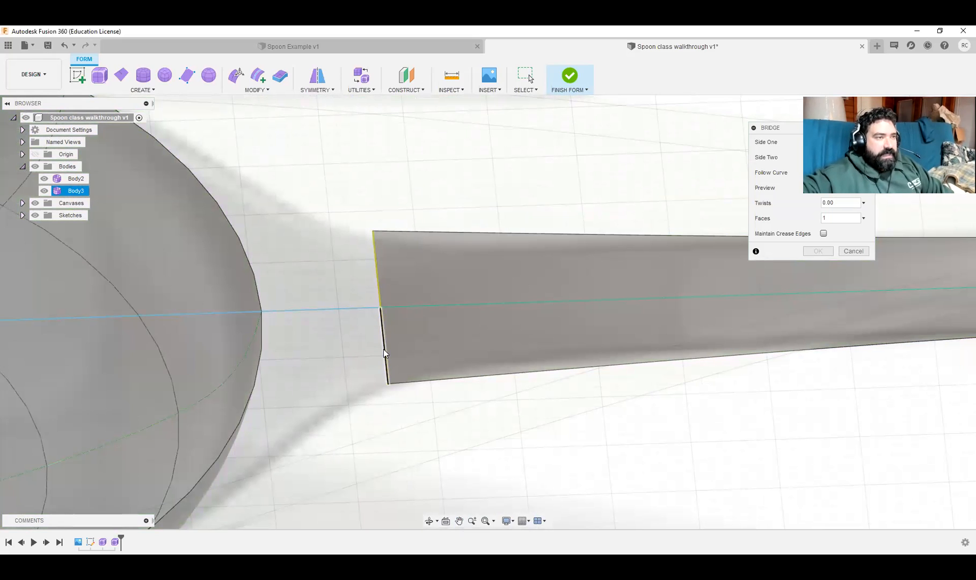
pyautogui.click(374, 268)
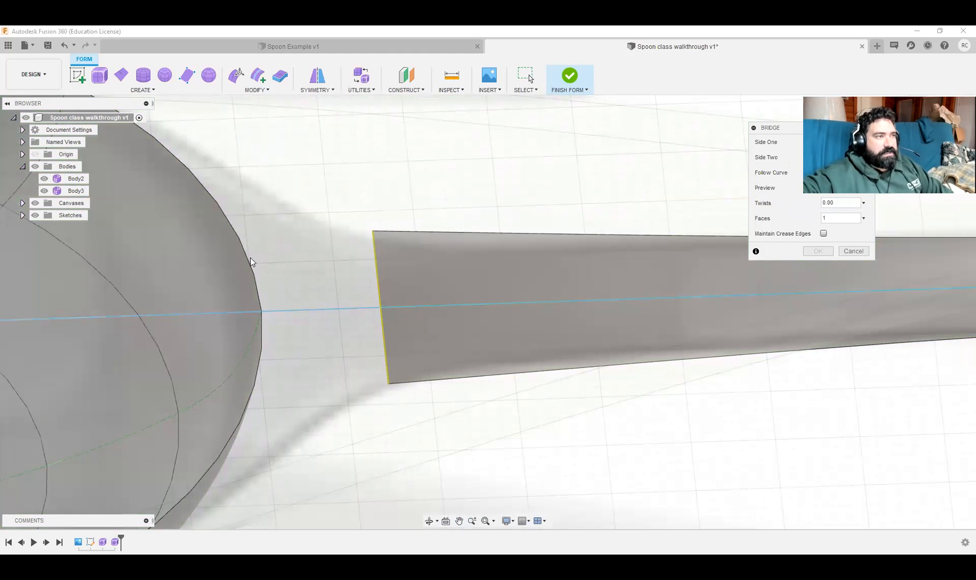
# Step: Select the two bowl rim edges facing the handle as the second side and create the bridge with 1 face and no twists
pyautogui.click(263, 341)
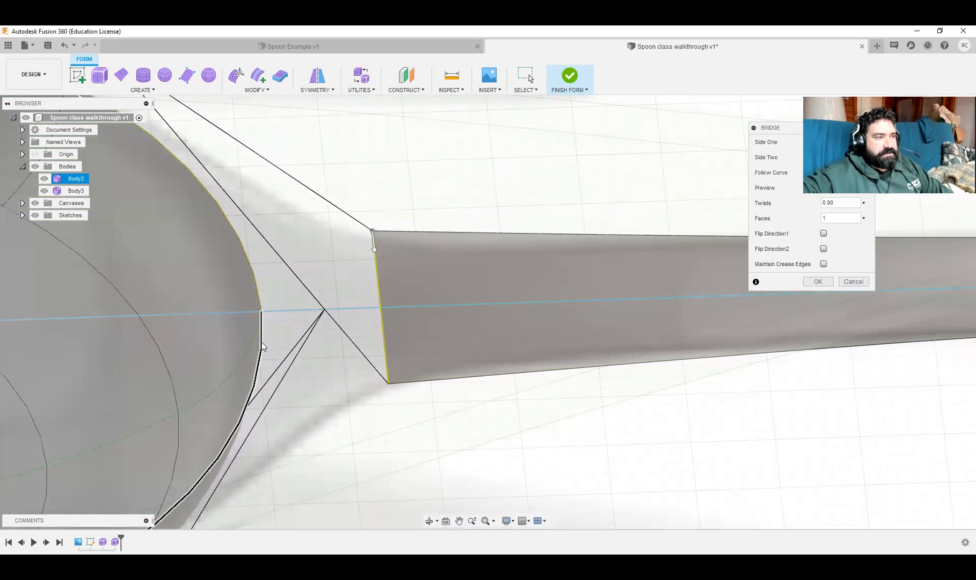
pyautogui.scroll(-10, 342, 406)
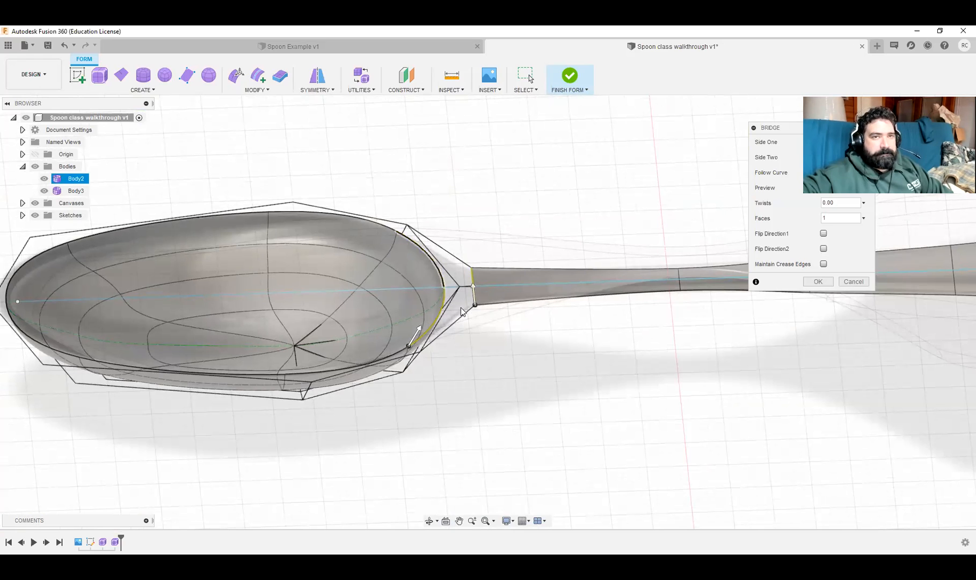
pyautogui.moveTo(531, 383)
pyautogui.keyDown('shift'); pyautogui.mouseDown(button='middle')
pyautogui.moveTo(527, 348)
pyautogui.moveTo(544, 378)
pyautogui.moveTo(531, 376)
pyautogui.mouseUp(button='middle'); pyautogui.keyUp('shift')
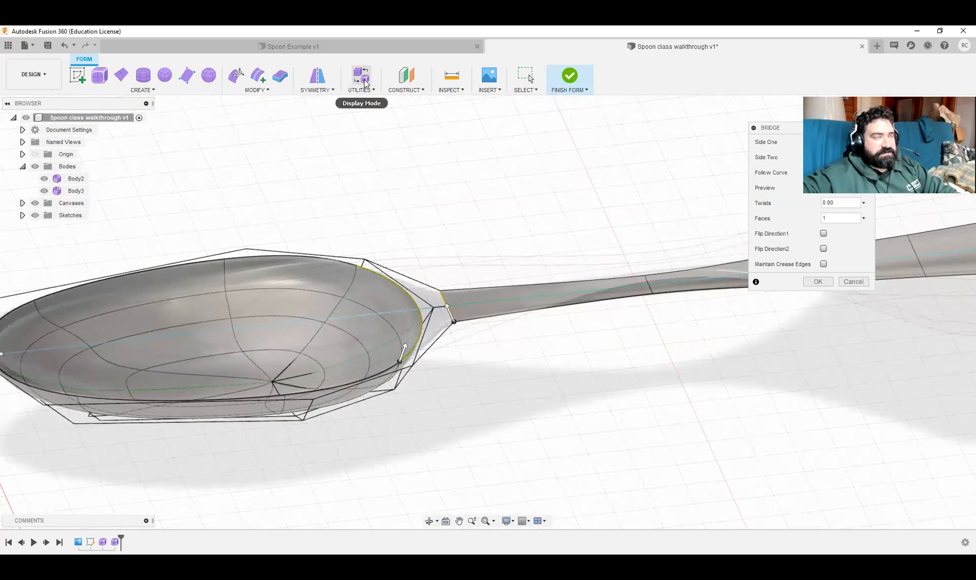
pyautogui.moveTo(621, 372); pyautogui.dragTo(538, 385, button='middle')
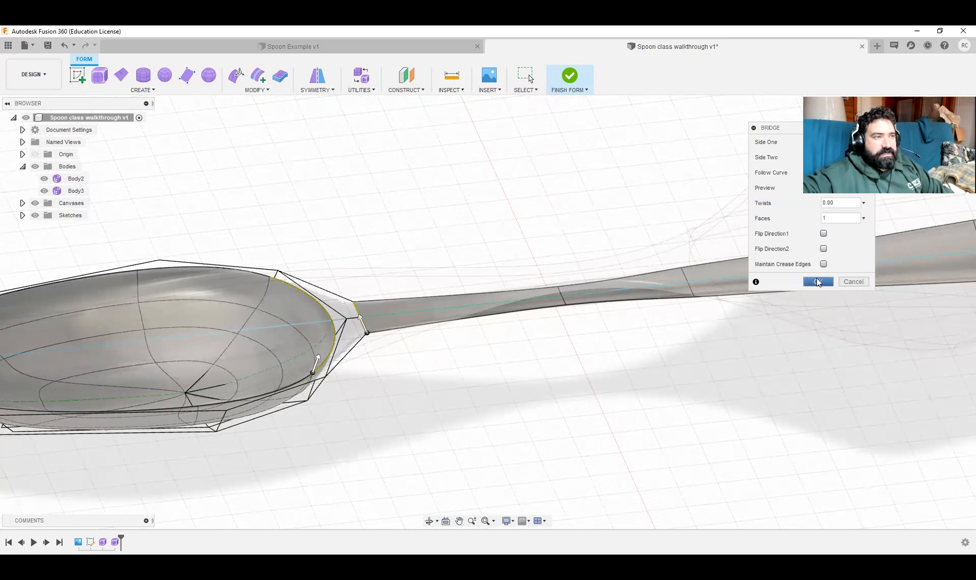
pyautogui.click(817, 282)
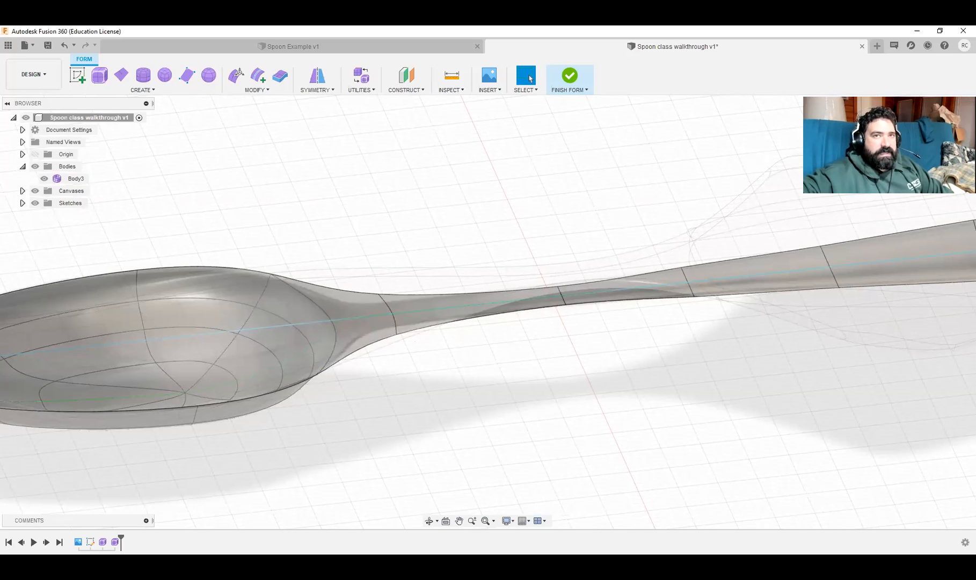
pyautogui.scroll(5, 383, 276)
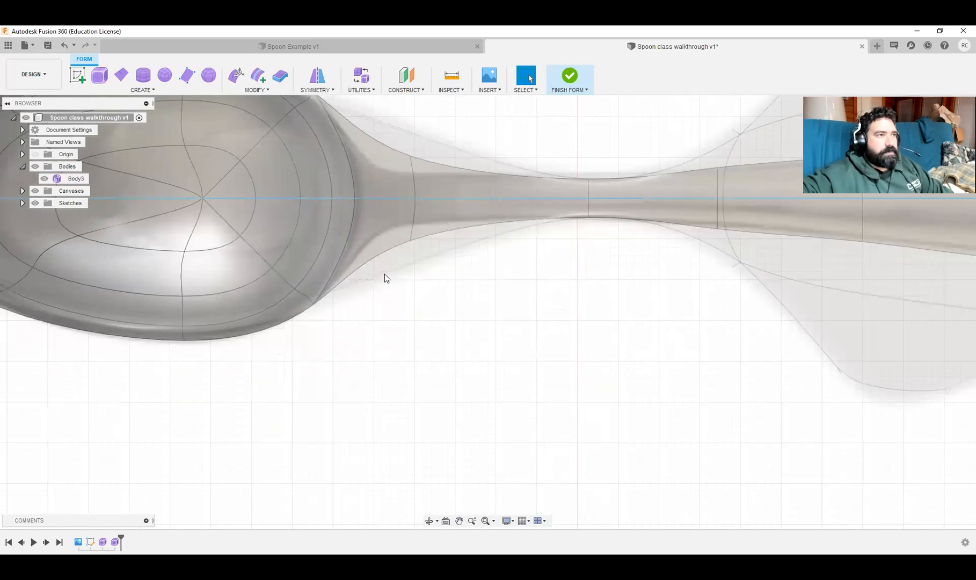
pyautogui.scroll(3, 392, 298)
pyautogui.moveTo(392, 297); pyautogui.dragTo(354, 434, button='middle')
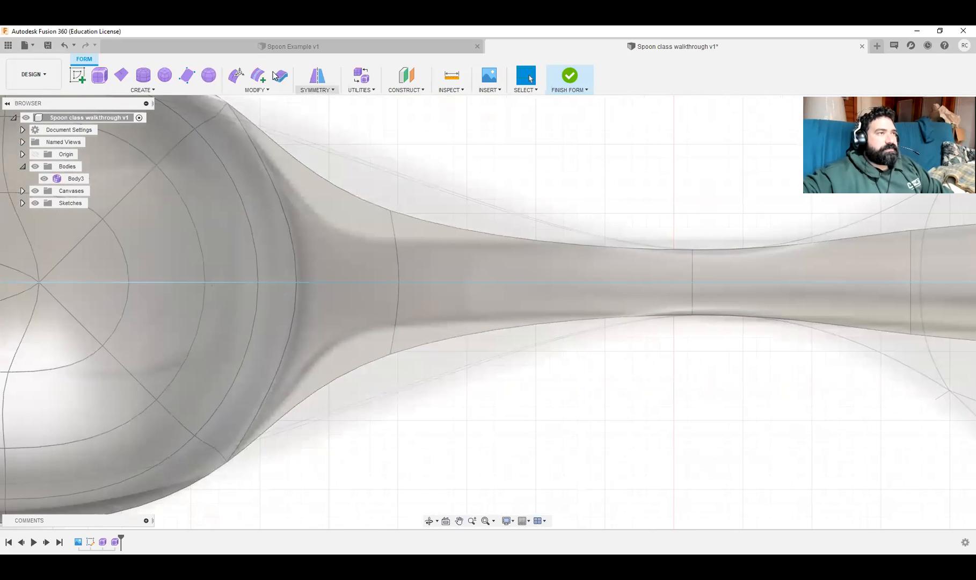
# Step: Move the handle's cross edge nearest the bowl 4 mm toward the bowl, and shift its outer vertex 2.136 mm back and 2.394 mm inward
pyautogui.click(234, 77)
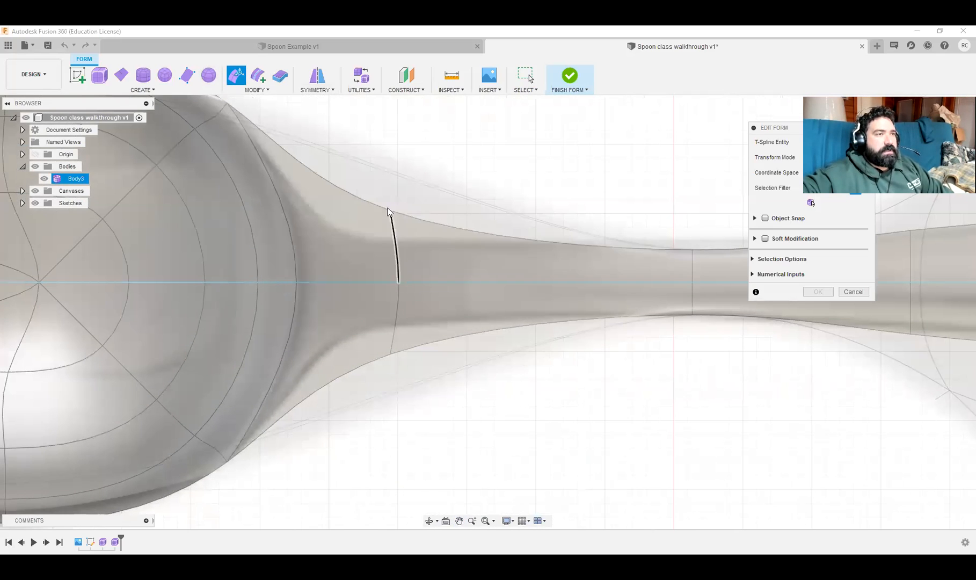
pyautogui.moveTo(372, 181); pyautogui.dragTo(413, 405)
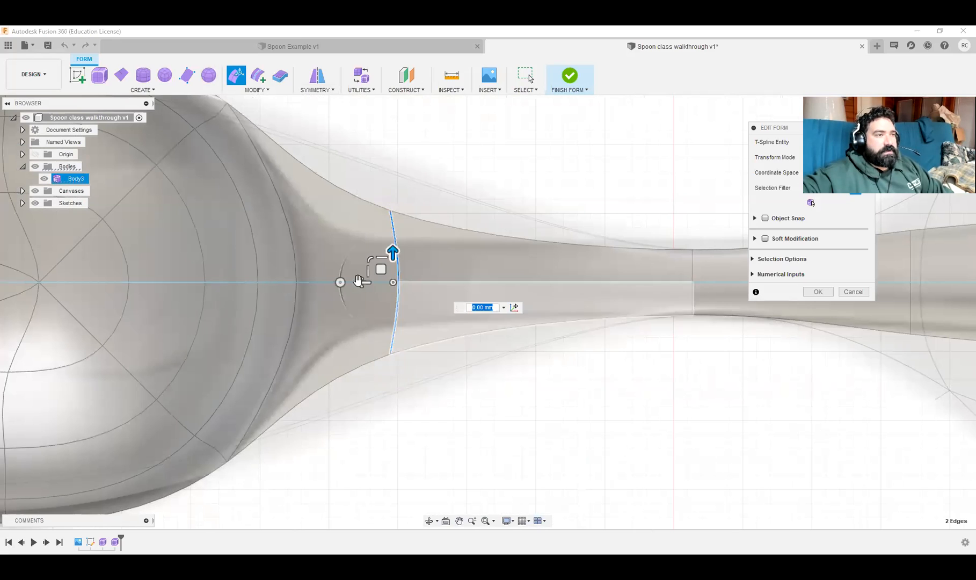
pyautogui.moveTo(362, 282); pyautogui.dragTo(310, 281)
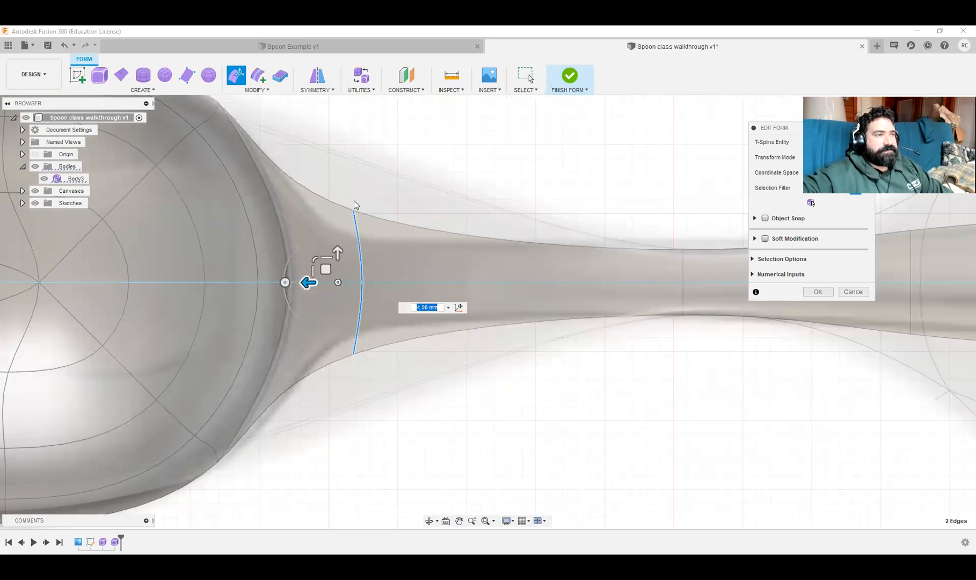
pyautogui.click(342, 197)
pyautogui.moveTo(344, 200); pyautogui.dragTo(378, 230)
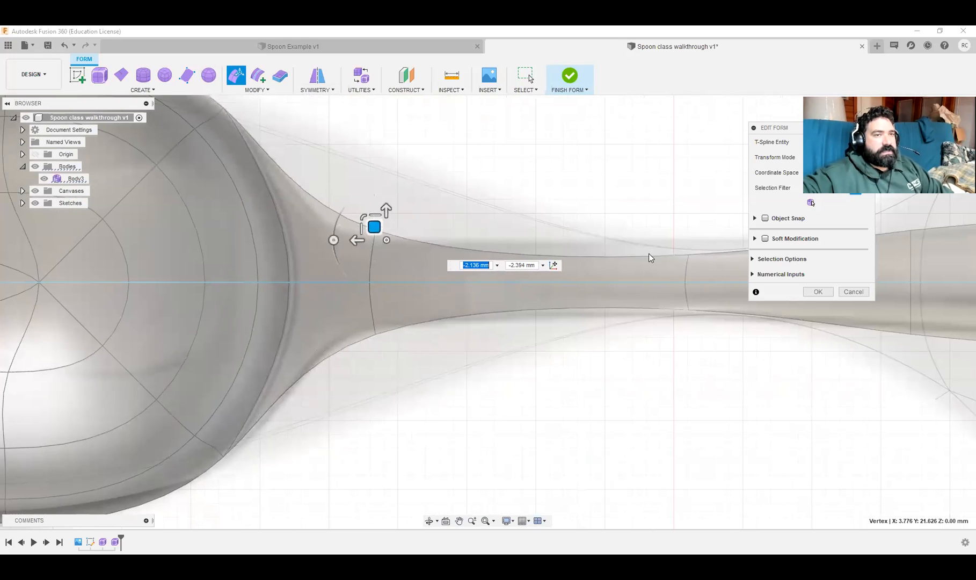
# Step: Widen the neck by moving its cross edge's outer vertex 1 mm outward, and finish Edit Form
pyautogui.scroll(-2, 617, 281)
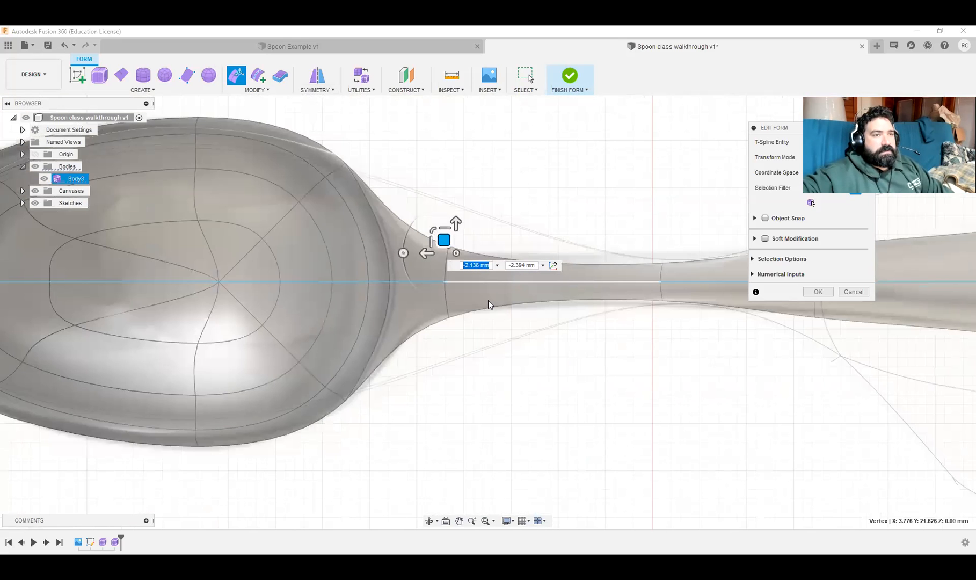
pyautogui.scroll(2, 521, 281)
pyautogui.click(521, 279)
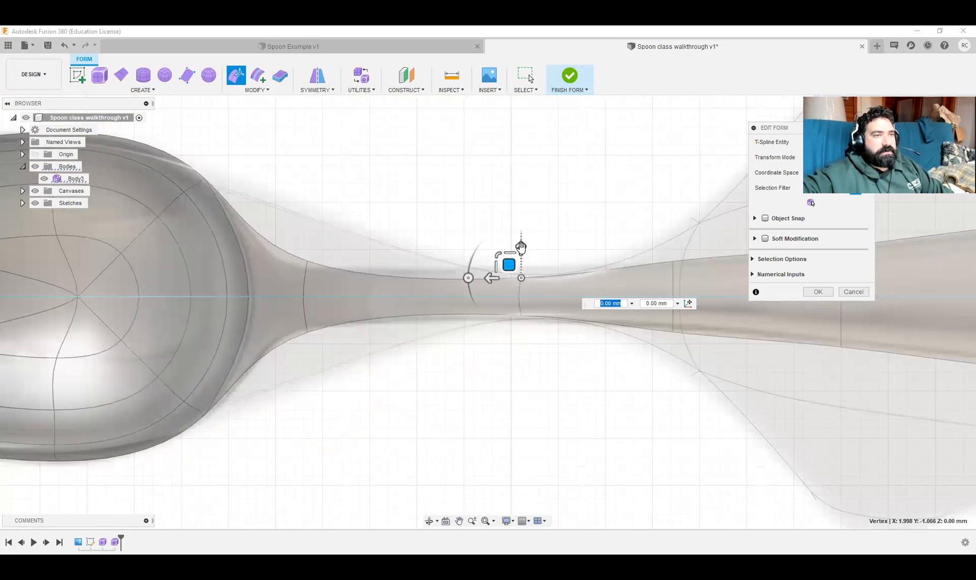
pyautogui.moveTo(521, 248); pyautogui.dragTo(521, 241)
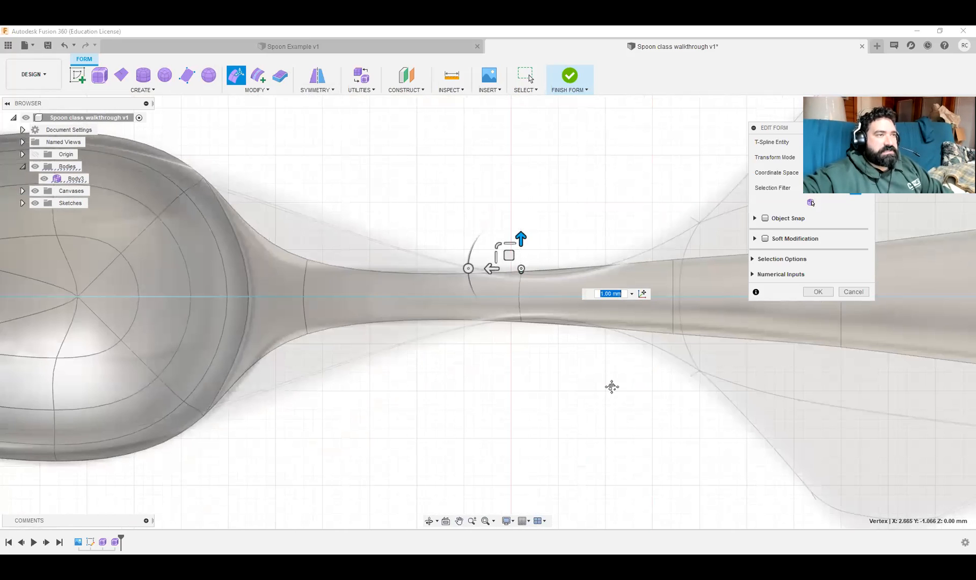
pyautogui.scroll(-5, 612, 387)
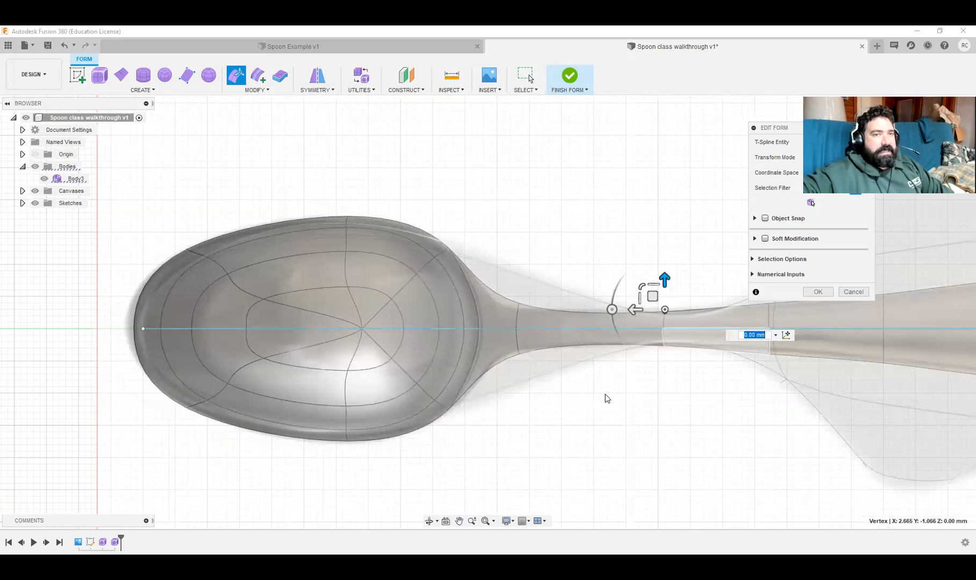
pyautogui.moveTo(606, 398); pyautogui.dragTo(472, 359, button='middle')
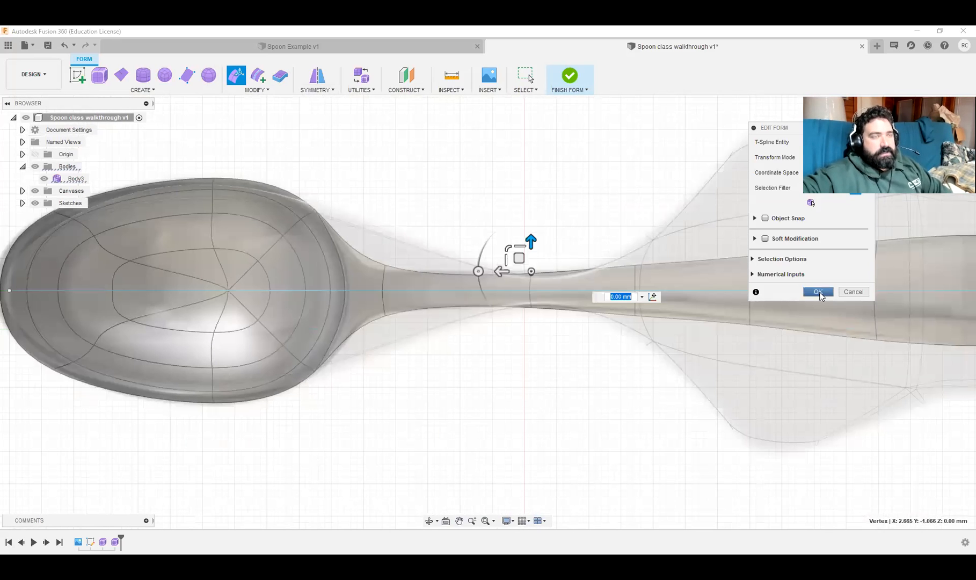
pyautogui.click(818, 291)
# Step: From the side view, select the whole bowl in Edit Form and rotate it 5 degrees so its front tip rises
pyautogui.keyDown('shift'); pyautogui.moveTo(621, 415); pyautogui.dragTo(625, 334, button='middle'); pyautogui.keyUp('shift')
pyautogui.click(529, 79)
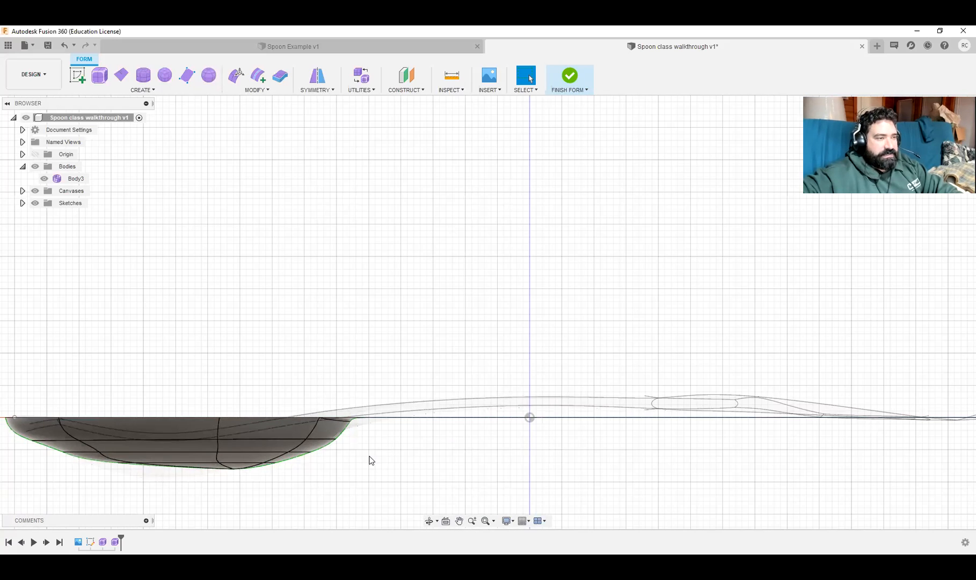
pyautogui.scroll(-2, 371, 460)
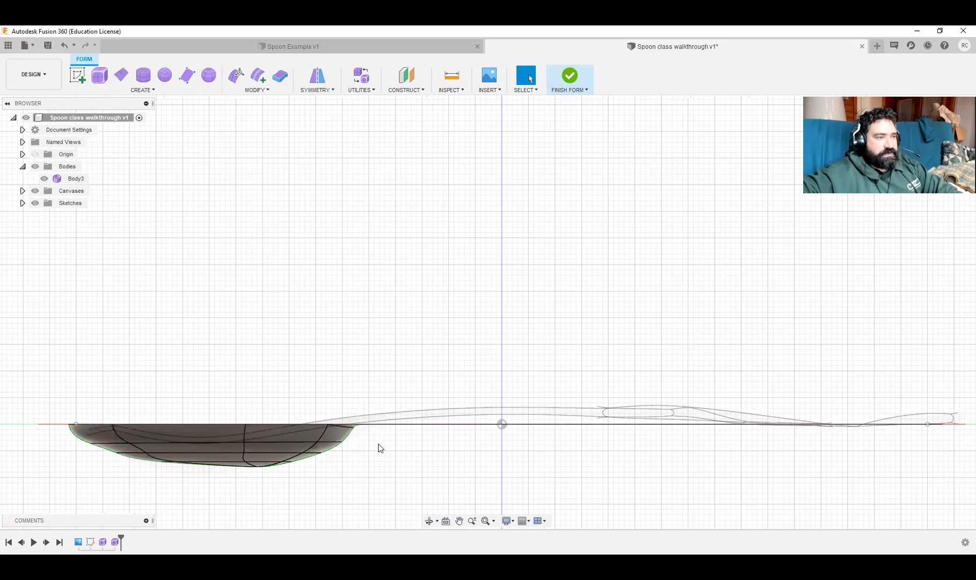
pyautogui.click(239, 81)
pyautogui.moveTo(51, 392); pyautogui.dragTo(366, 505)
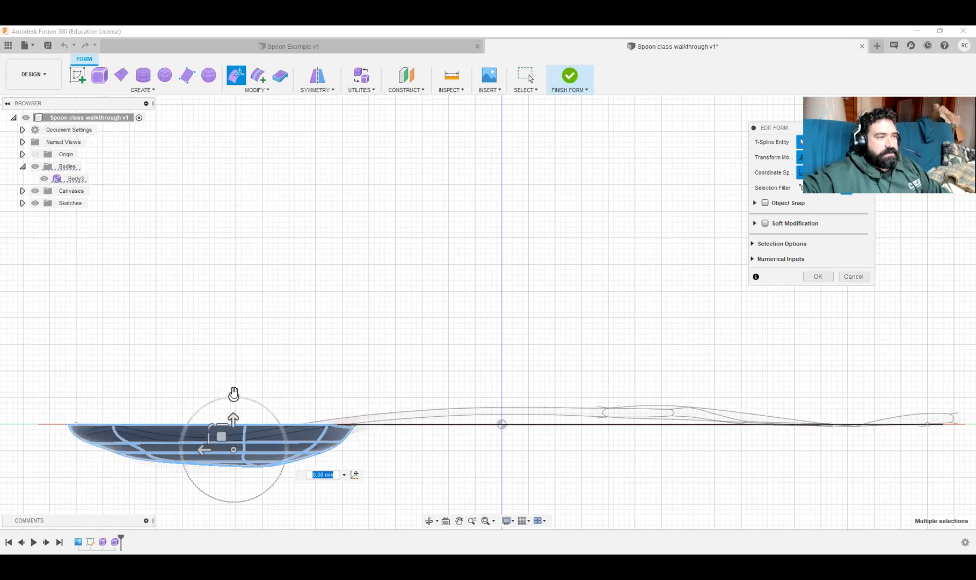
pyautogui.moveTo(233, 393); pyautogui.dragTo(240, 394)
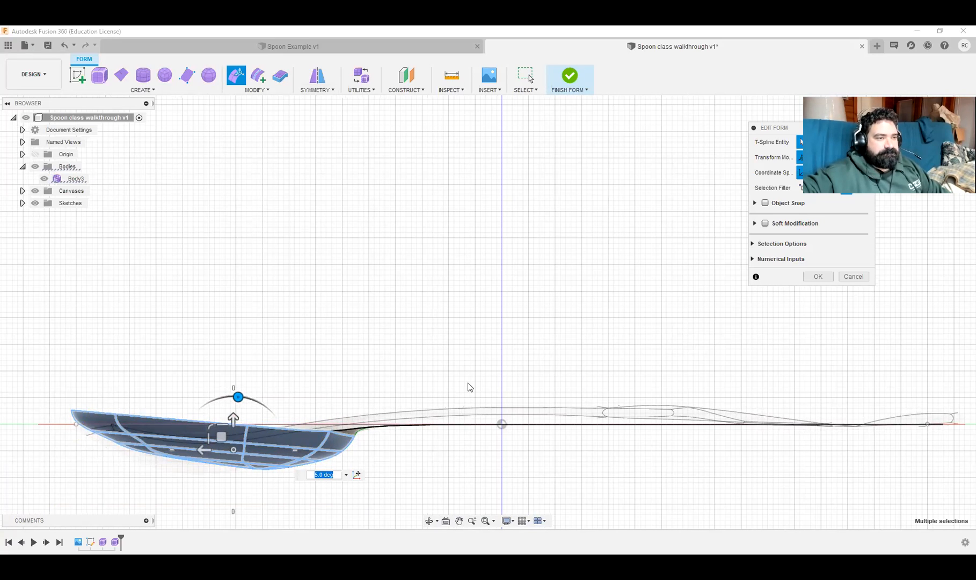
pyautogui.keyDown('shift'); pyautogui.moveTo(521, 336); pyautogui.dragTo(518, 351, button='middle'); pyautogui.keyUp('shift')
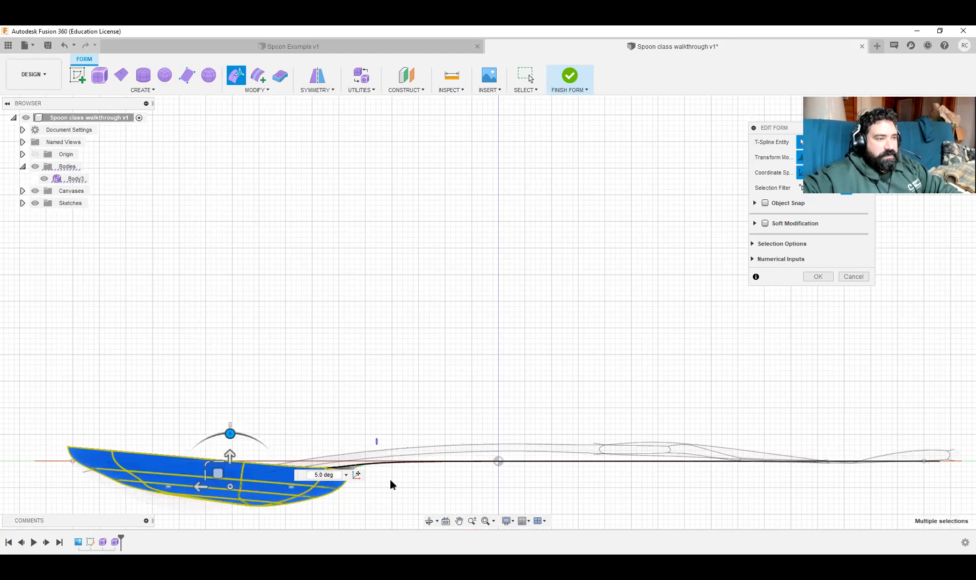
# Step: With the vertex selection filter, raise the cross-edge vertices nearest the bowl 1 mm and the neck vertices 2 mm
pyautogui.moveTo(375, 436); pyautogui.dragTo(403, 495)
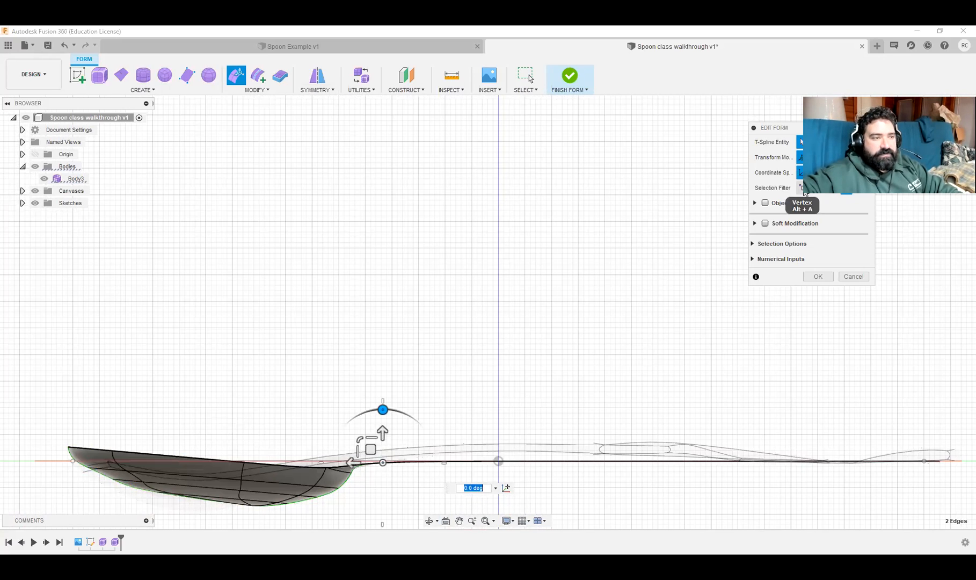
pyautogui.click(804, 192)
pyautogui.keyDown('shift'); pyautogui.moveTo(509, 310); pyautogui.dragTo(507, 338, button='middle'); pyautogui.keyUp('shift')
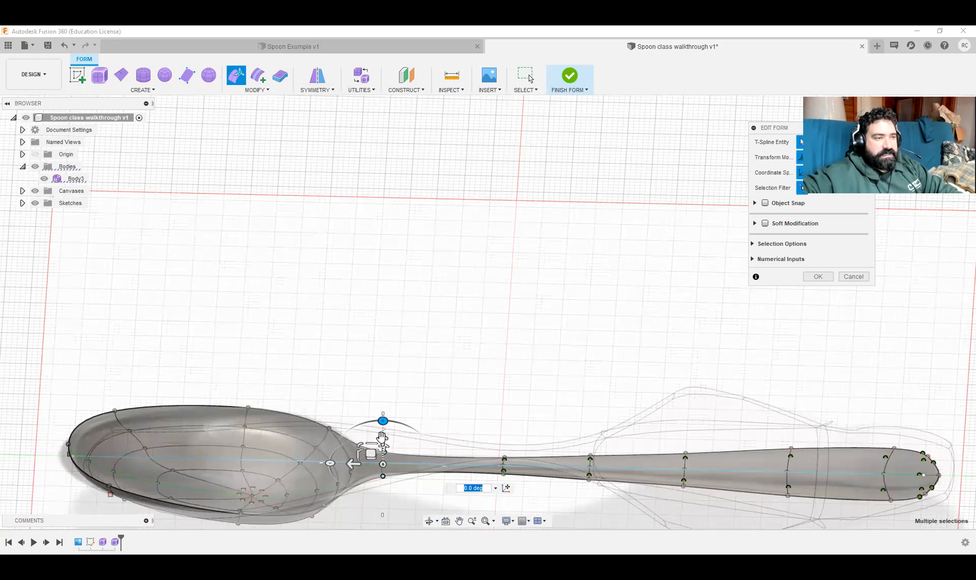
pyautogui.moveTo(381, 436); pyautogui.dragTo(381, 433)
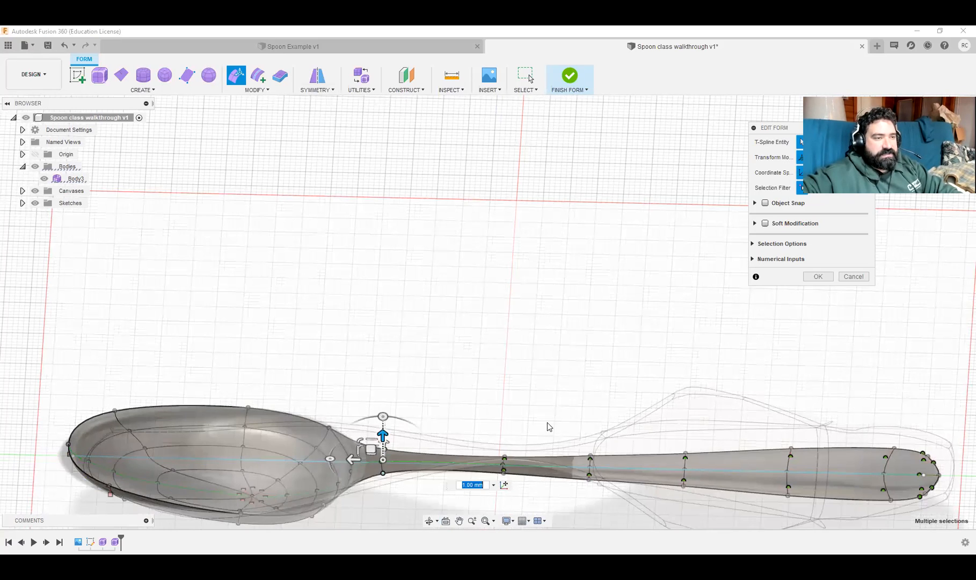
pyautogui.keyDown('shift'); pyautogui.moveTo(548, 424); pyautogui.dragTo(547, 396, button='middle'); pyautogui.keyUp('shift')
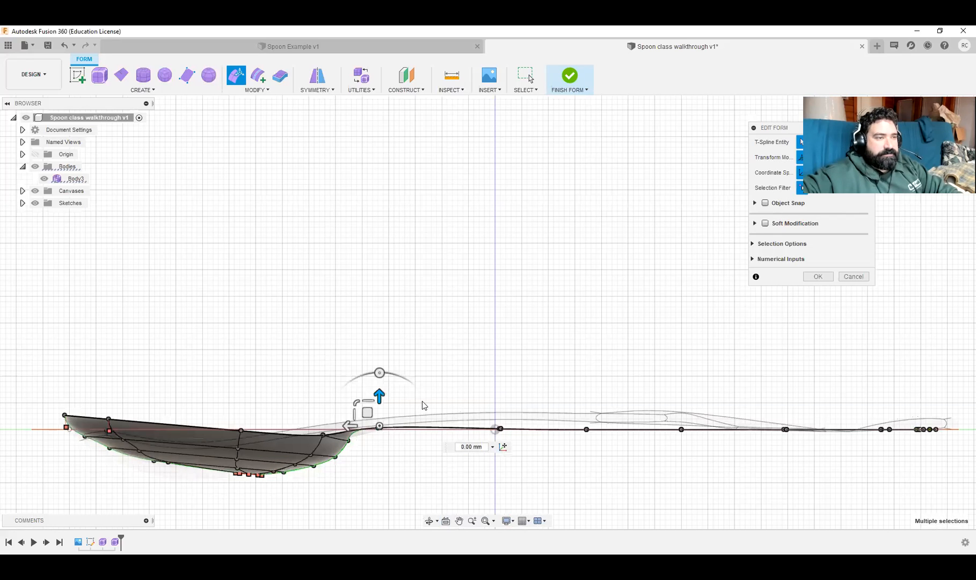
pyautogui.moveTo(477, 373); pyautogui.dragTo(527, 470)
pyautogui.moveTo(500, 395); pyautogui.dragTo(500, 385)
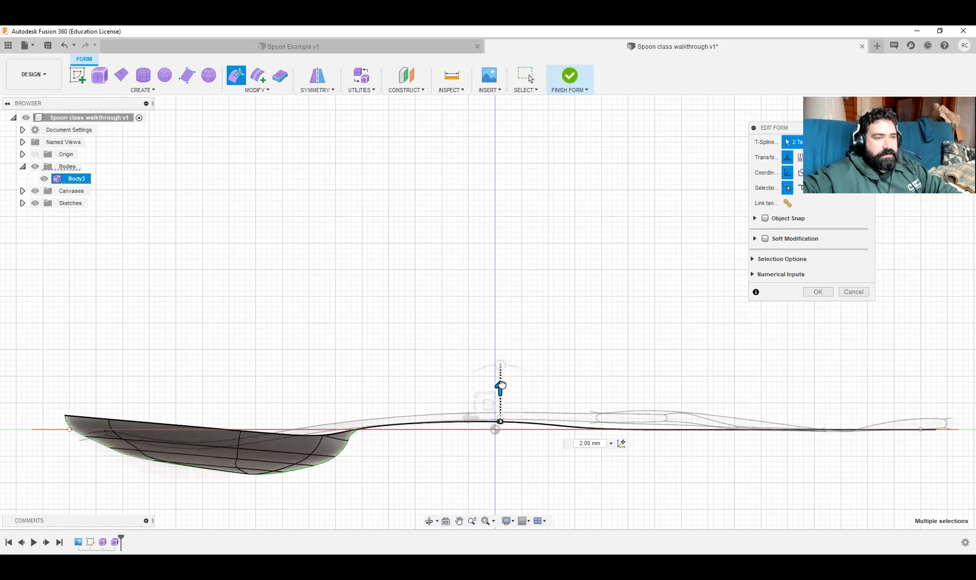
# Step: Raise the three handle vertex rows past the neck 1 mm each, and lift the row nearest the neck slightly further
pyautogui.moveTo(579, 402); pyautogui.dragTo(602, 437)
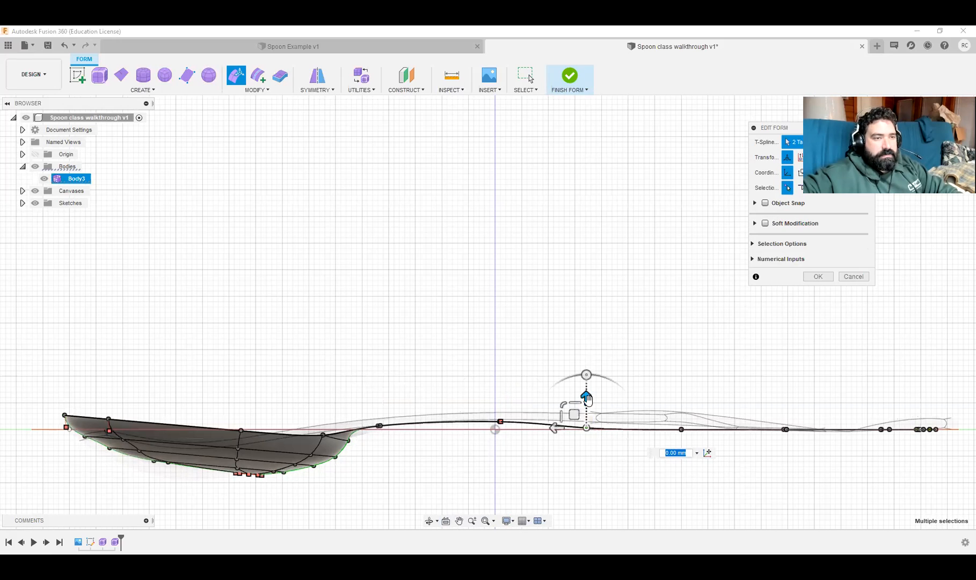
pyautogui.moveTo(586, 394); pyautogui.dragTo(586, 390)
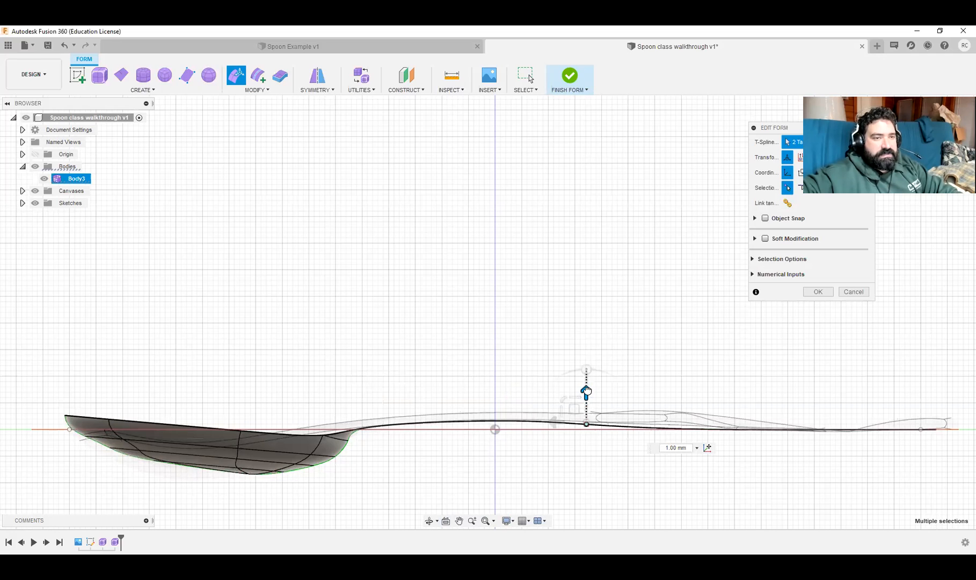
pyautogui.moveTo(573, 393); pyautogui.dragTo(747, 469)
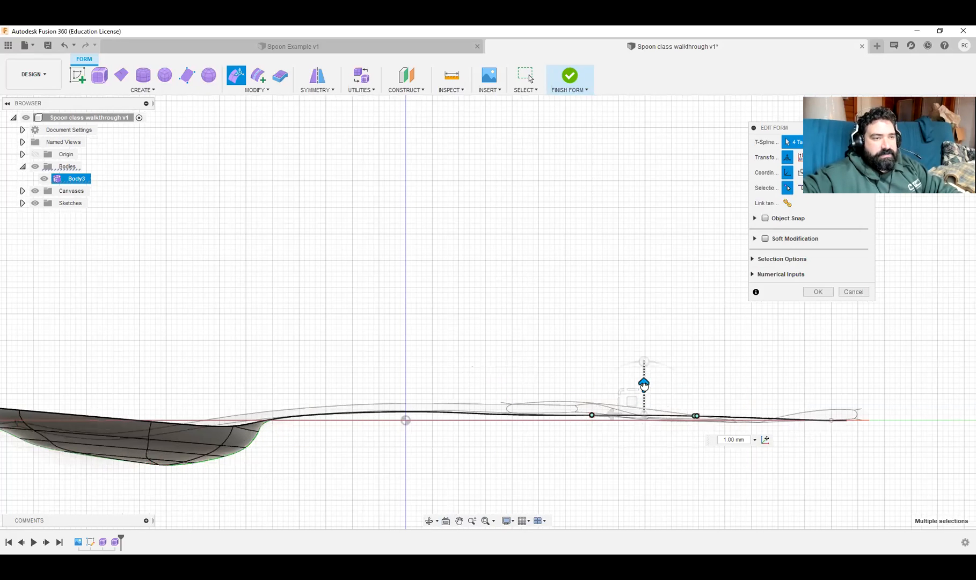
pyautogui.moveTo(479, 390); pyautogui.dragTo(522, 436)
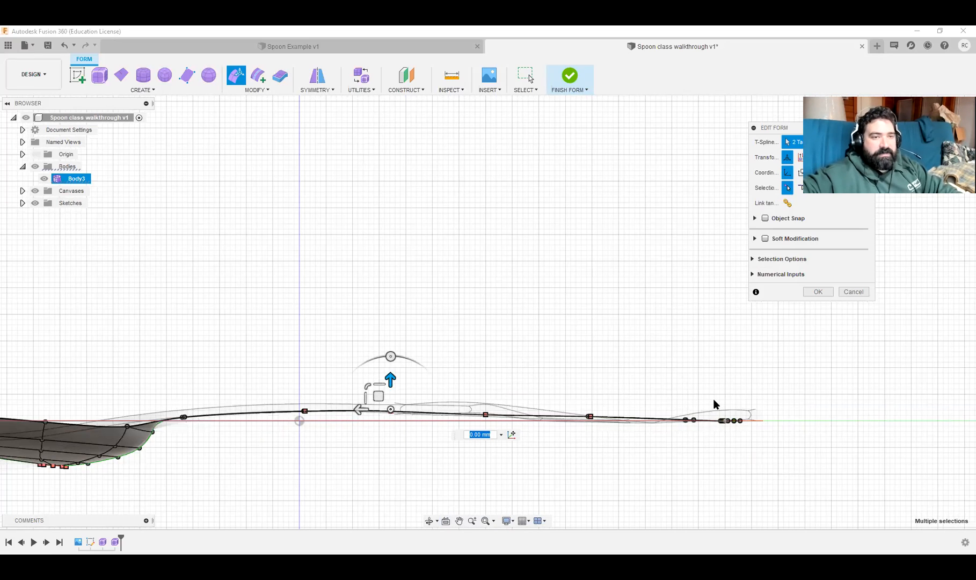
# Step: Lower the vertices at the handle's far tip 1 mm and finish Edit Form
pyautogui.moveTo(714, 403); pyautogui.dragTo(748, 432)
pyautogui.moveTo(727, 394); pyautogui.dragTo(728, 397)
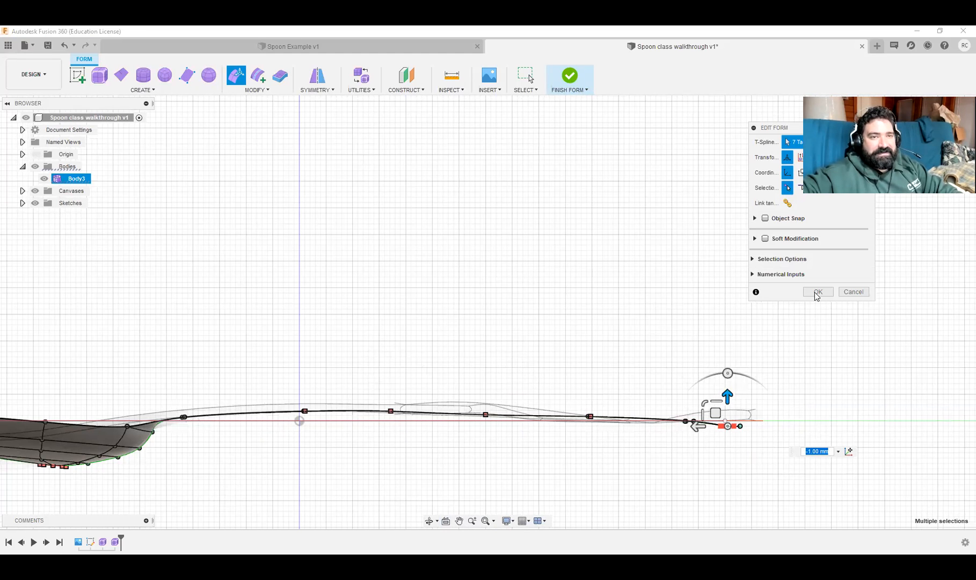
pyautogui.click(816, 291)
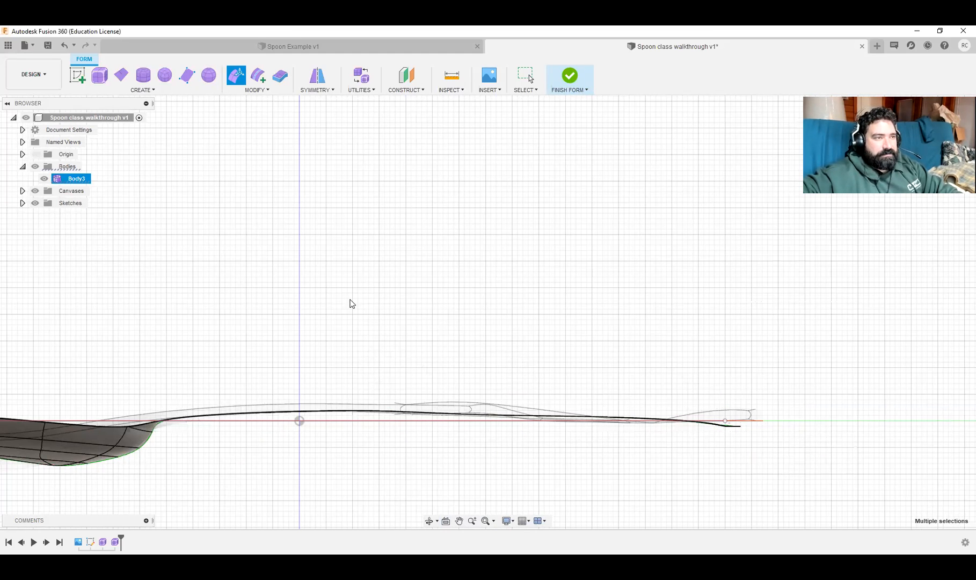
pyautogui.keyDown('shift'); pyautogui.moveTo(456, 276); pyautogui.dragTo(481, 213, button='middle'); pyautogui.keyUp('shift')
pyautogui.press('F6')
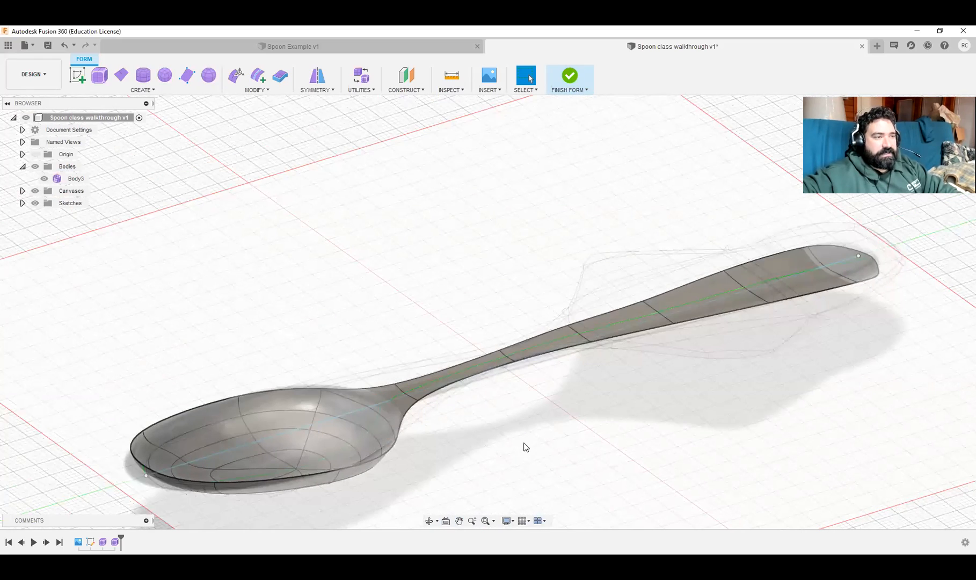
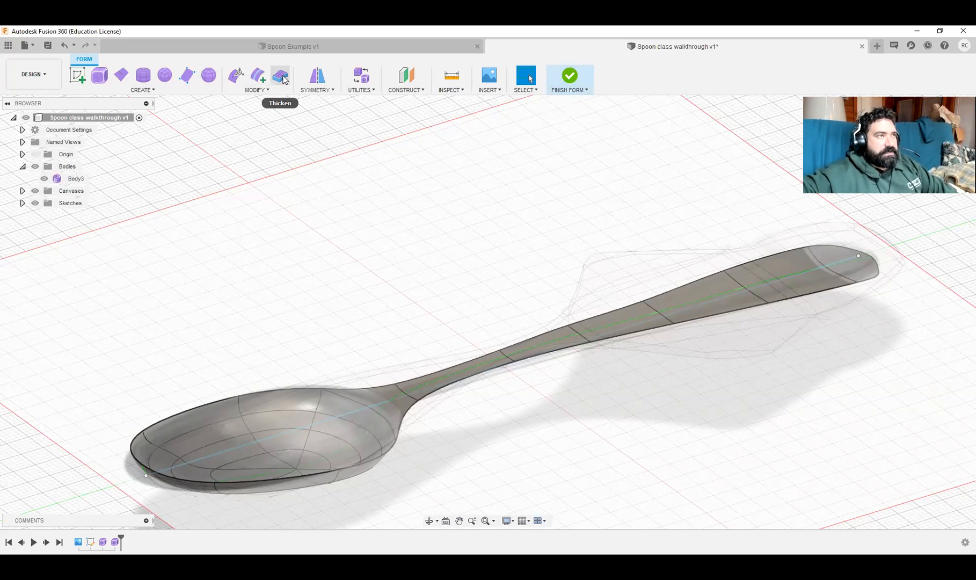
# Step: Thicken the spoon's T-spline body by 2 mm and check its profile from the side
pyautogui.click(282, 77)
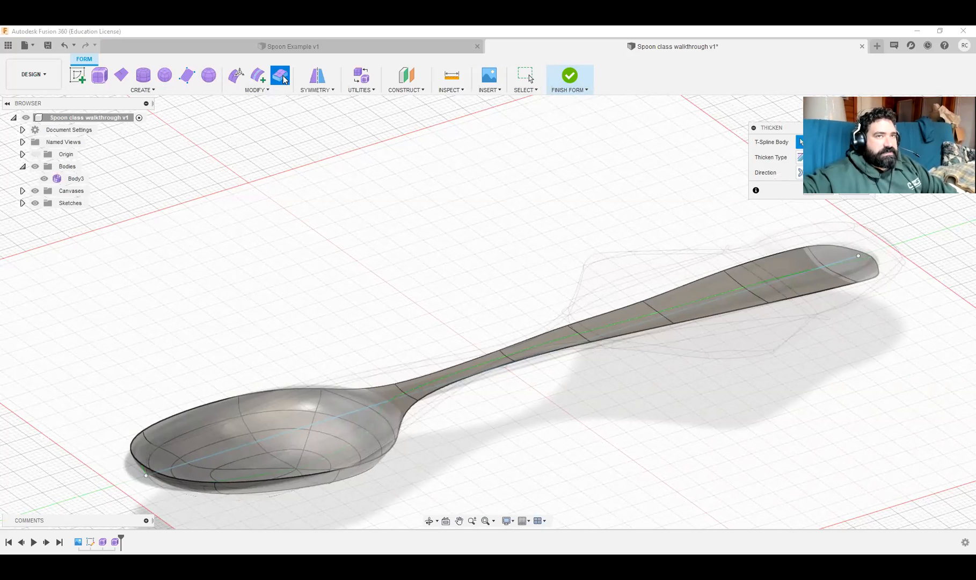
pyautogui.click(341, 411)
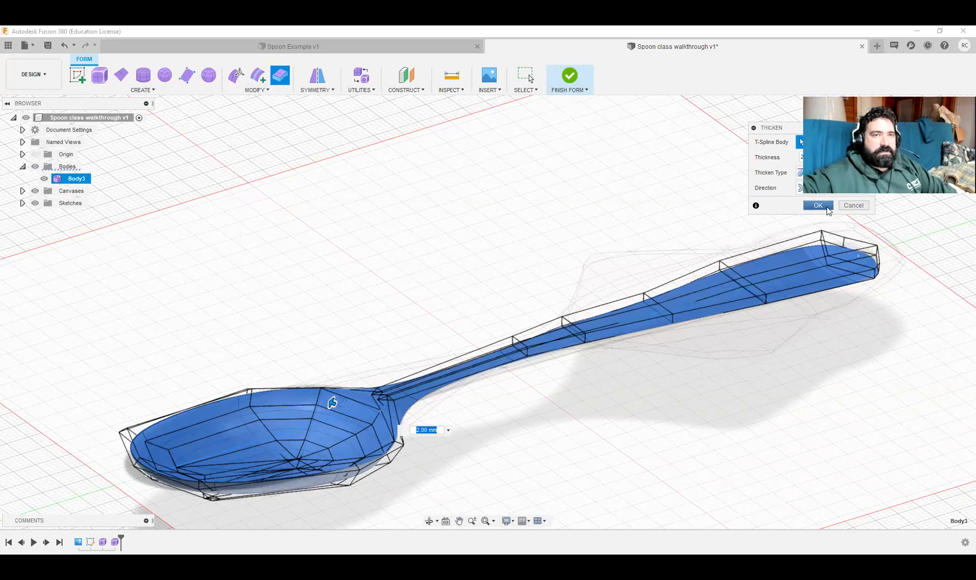
pyautogui.click(827, 209)
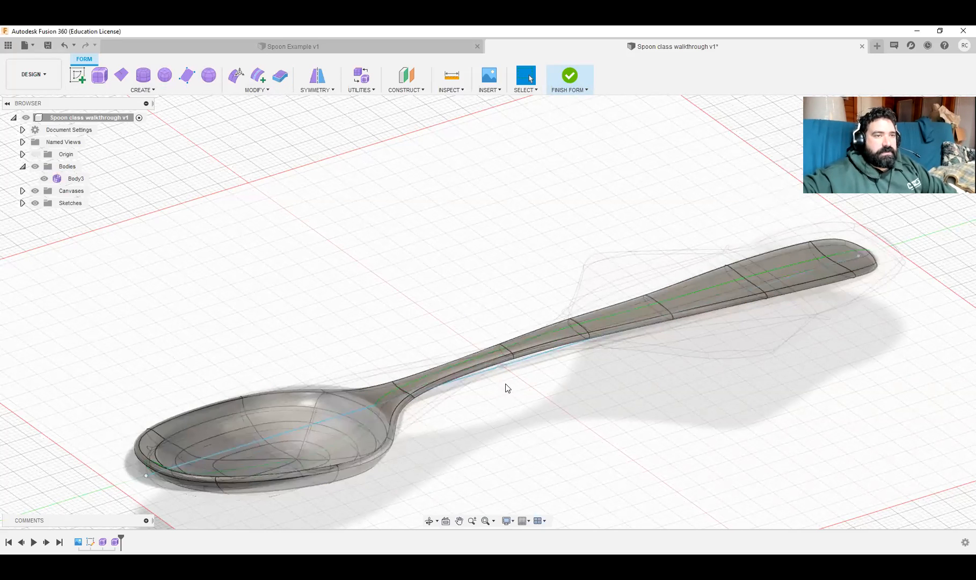
pyautogui.moveTo(552, 483); pyautogui.dragTo(413, 429, button='middle')
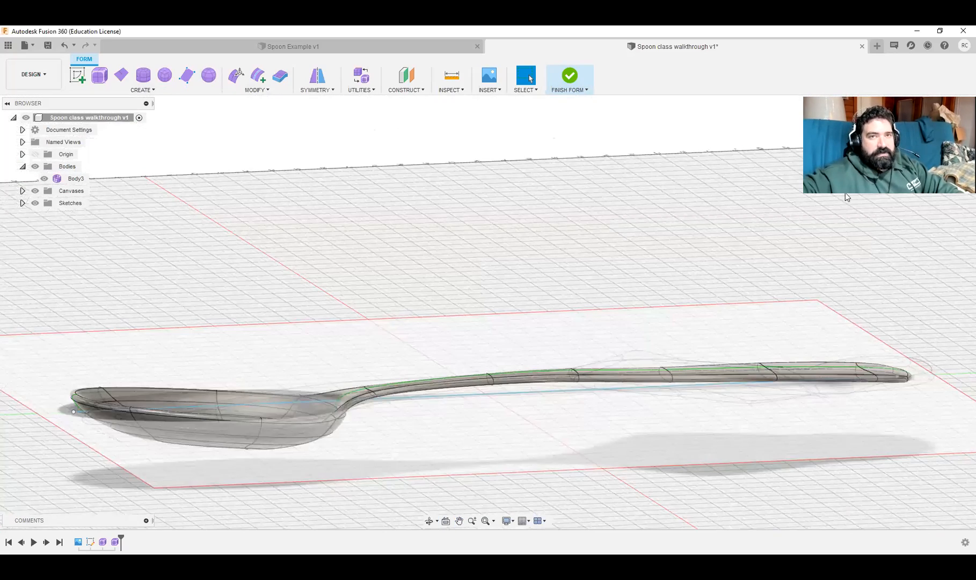
pyautogui.click(936, 134)
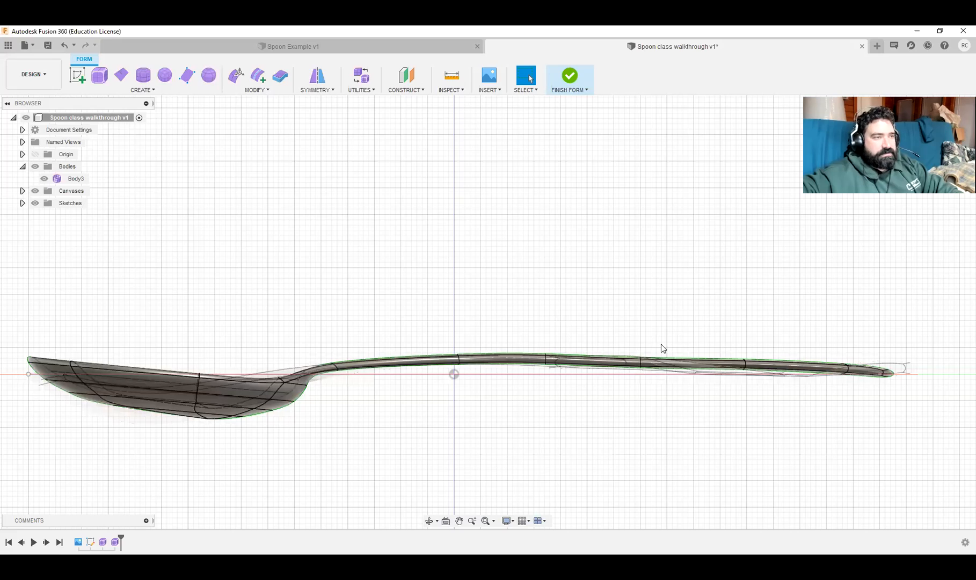
# Step: Finish the form and hide Body1 so only the newly shaped spoon is displayed
pyautogui.click(569, 77)
pyautogui.keyDown('shift'); pyautogui.moveTo(240, 268); pyautogui.dragTo(263, 279, button='middle'); pyautogui.keyUp('shift')
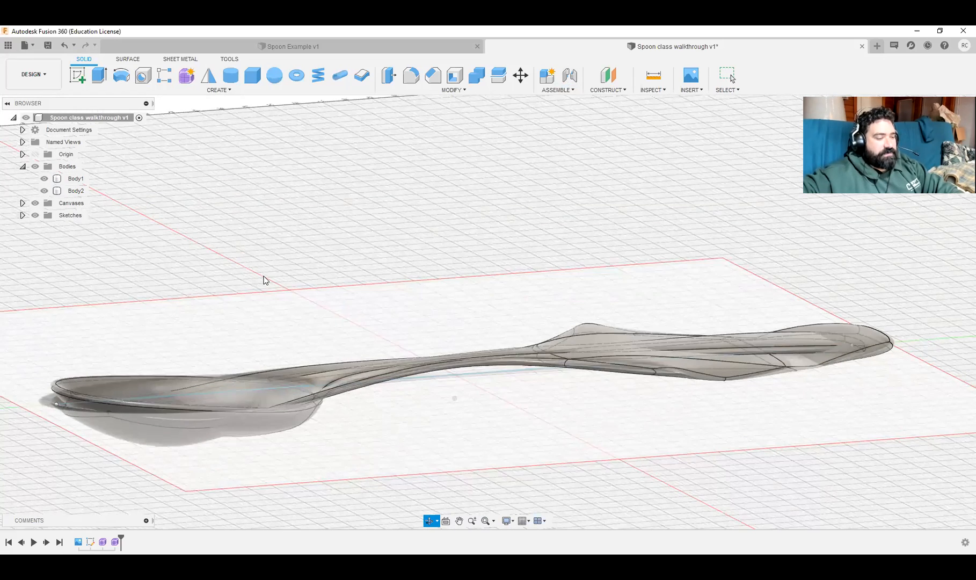
pyautogui.click(44, 178)
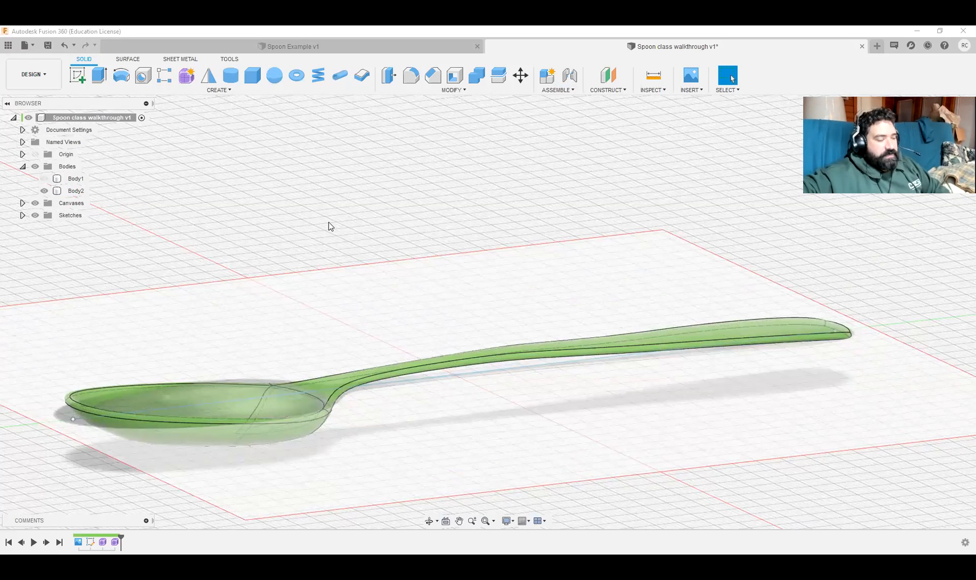
pyautogui.keyDown('shift'); pyautogui.moveTo(329, 226); pyautogui.dragTo(300, 231, button='middle'); pyautogui.keyUp('shift')
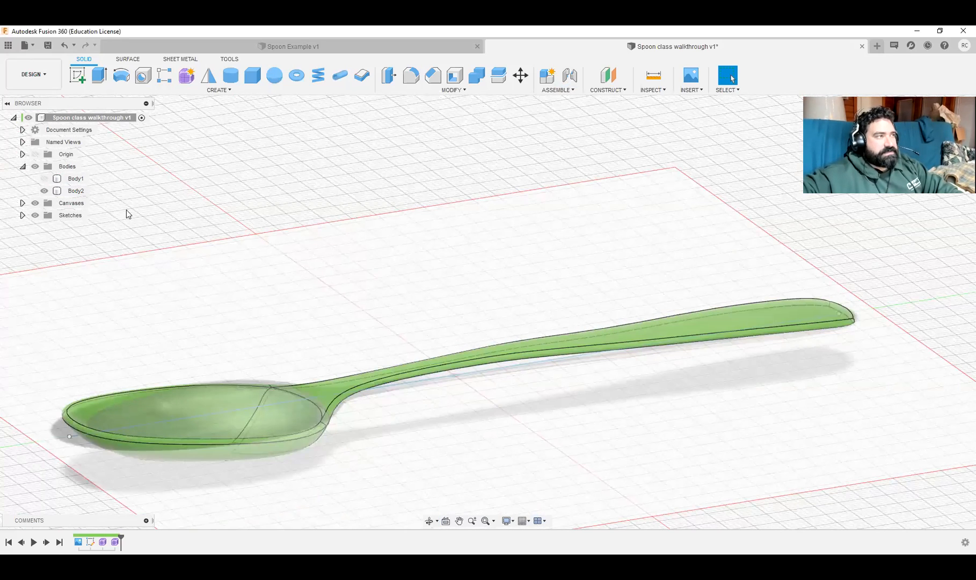
# Step: Compare Body1 with Body2 by showing each body alone, and leave only Body2 displayed
pyautogui.click(44, 190)
pyautogui.click(44, 178)
pyautogui.scroll(3, 414, 271)
pyautogui.moveTo(414, 270); pyautogui.dragTo(395, 168, button='middle')
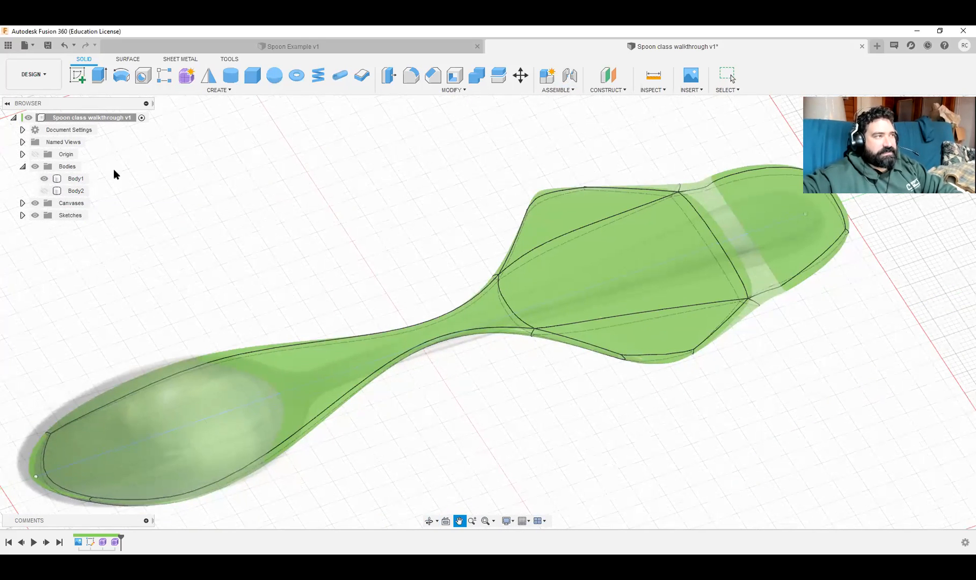
pyautogui.click(44, 178)
pyautogui.click(44, 191)
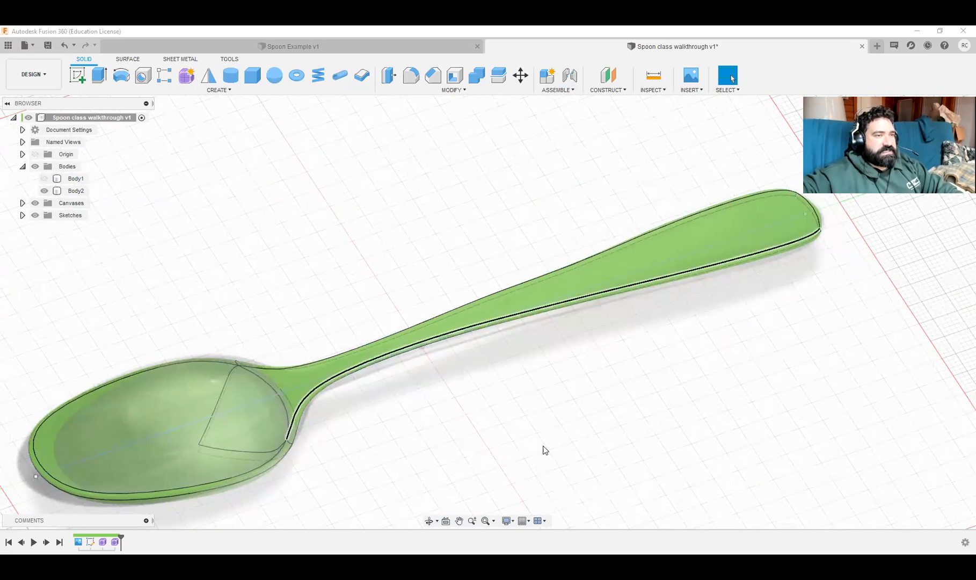
pyautogui.keyDown('shift'); pyautogui.moveTo(573, 444); pyautogui.dragTo(557, 432, button='middle'); pyautogui.keyUp('shift')
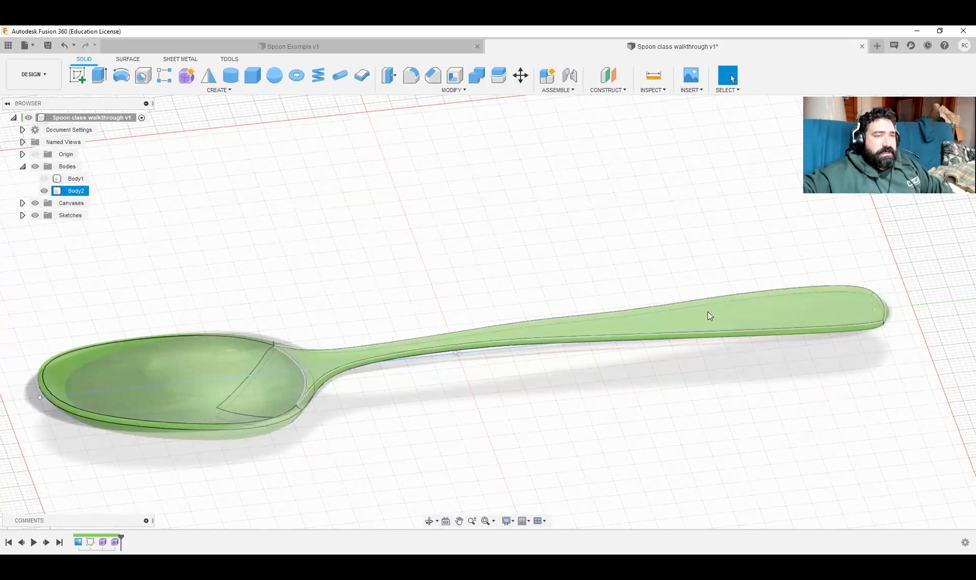
pyautogui.click(236, 369)
pyautogui.click(573, 266)
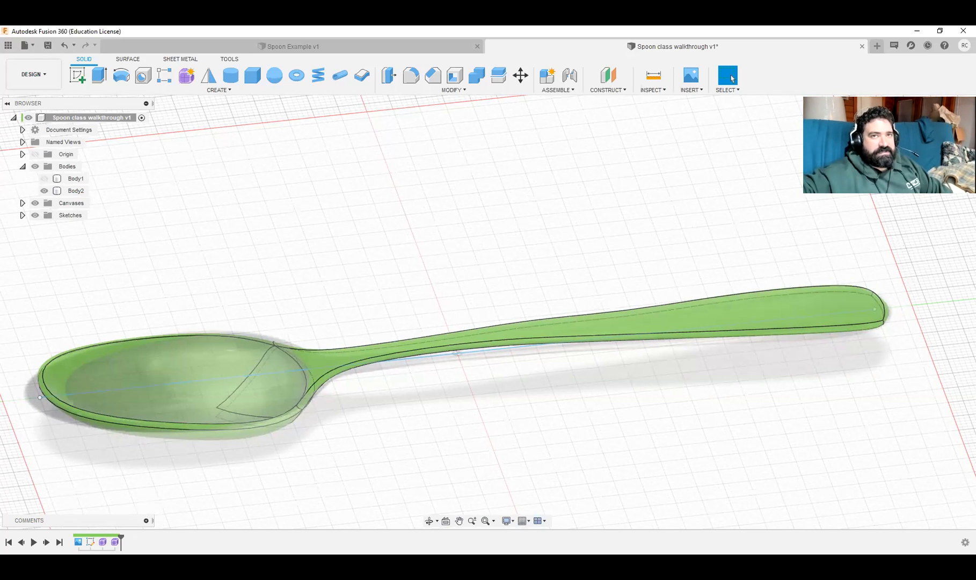
# Step: Start a sketch on the horizontal plane and draw a center rectangle at the bowl's tip, 2 mm wide and about 38 mm long
pyautogui.click(933, 126)
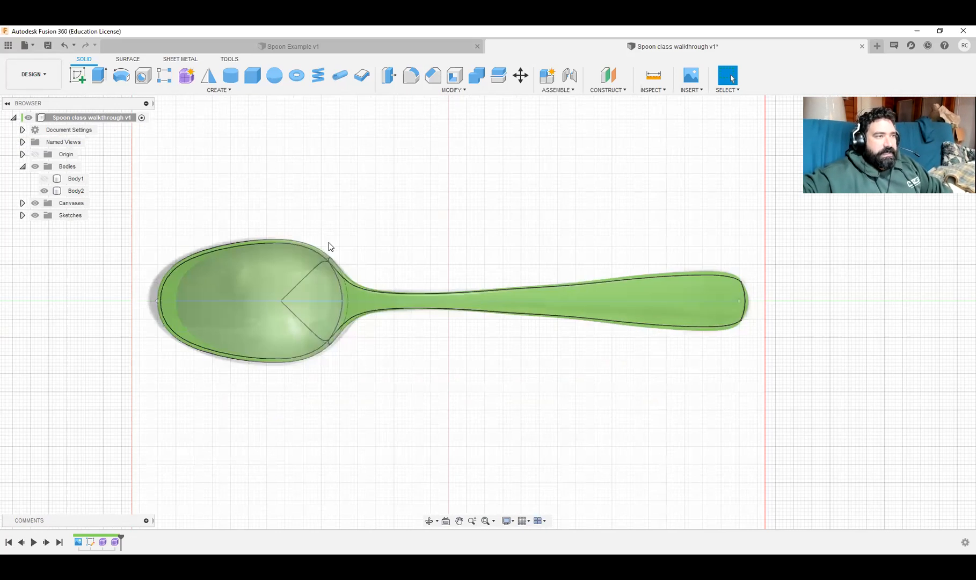
pyautogui.scroll(4, 392, 308)
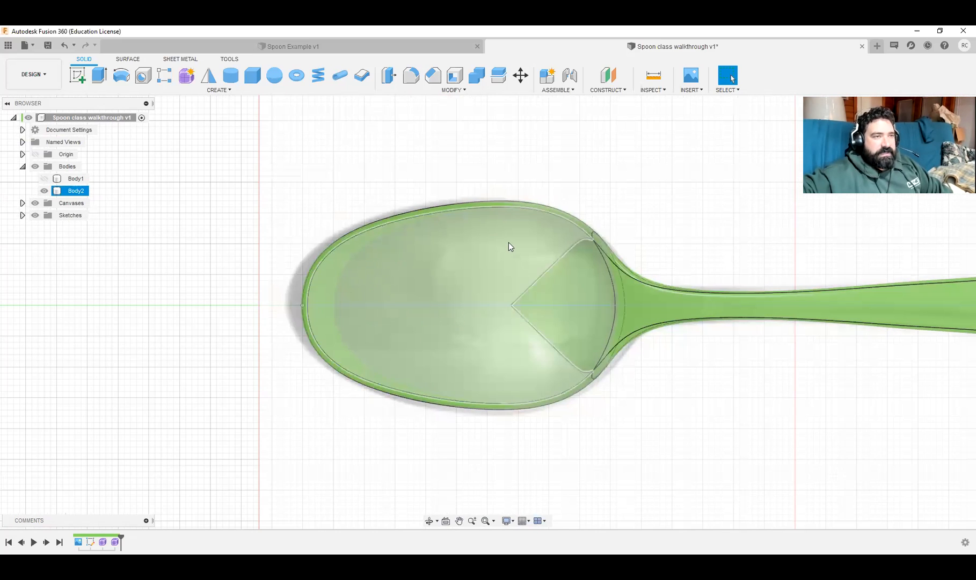
pyautogui.click(77, 83)
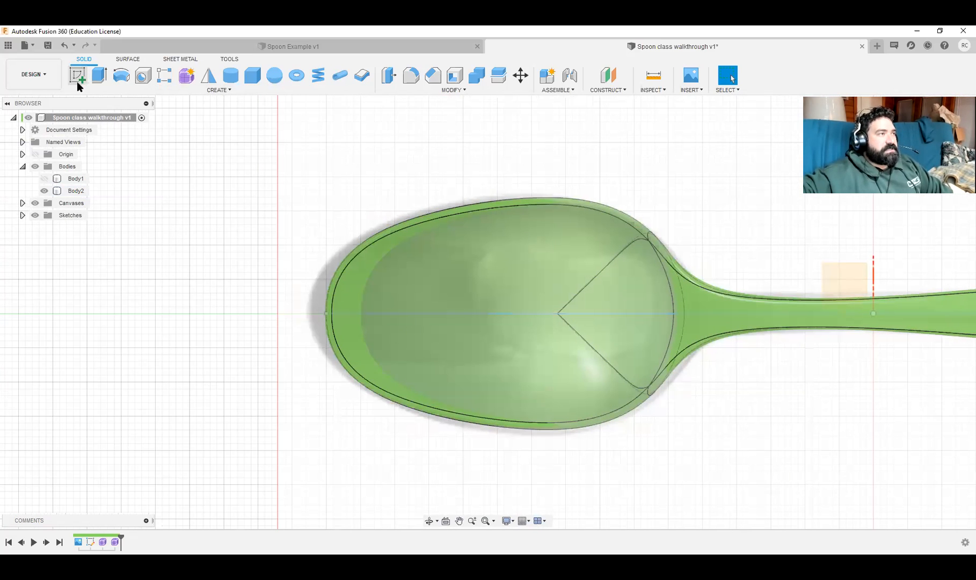
pyautogui.click(847, 272)
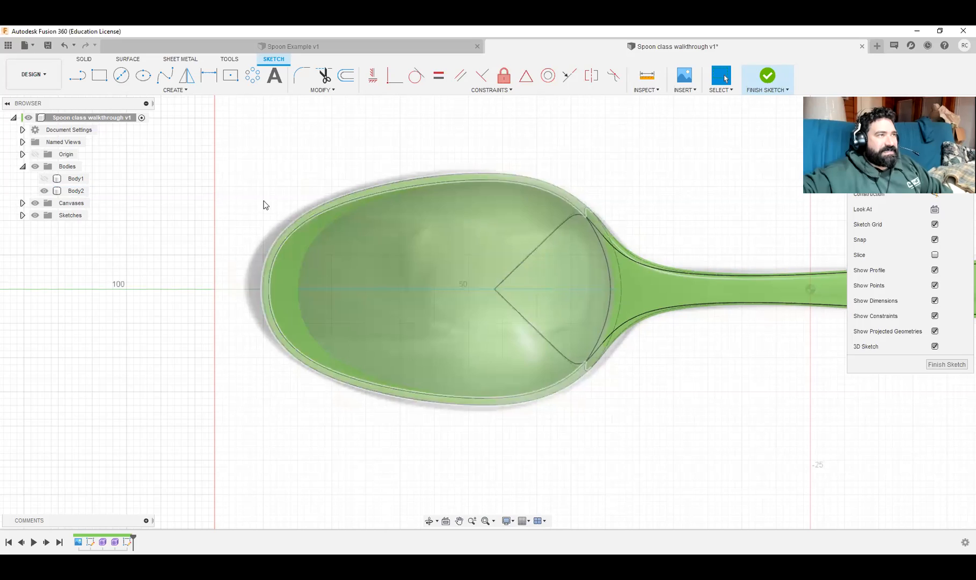
pyautogui.click(233, 76)
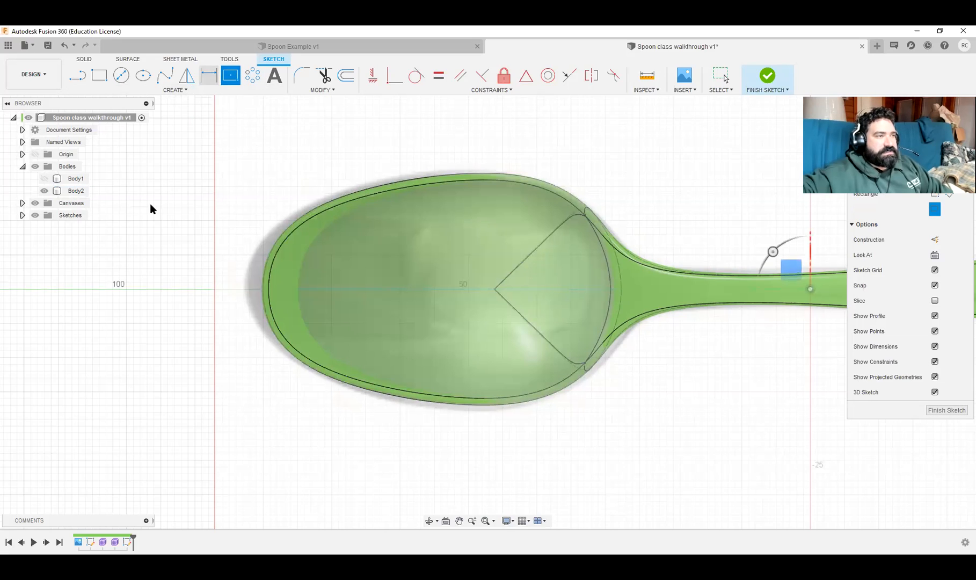
pyautogui.click(263, 289)
pyautogui.write('2')
pyautogui.press('Tab')
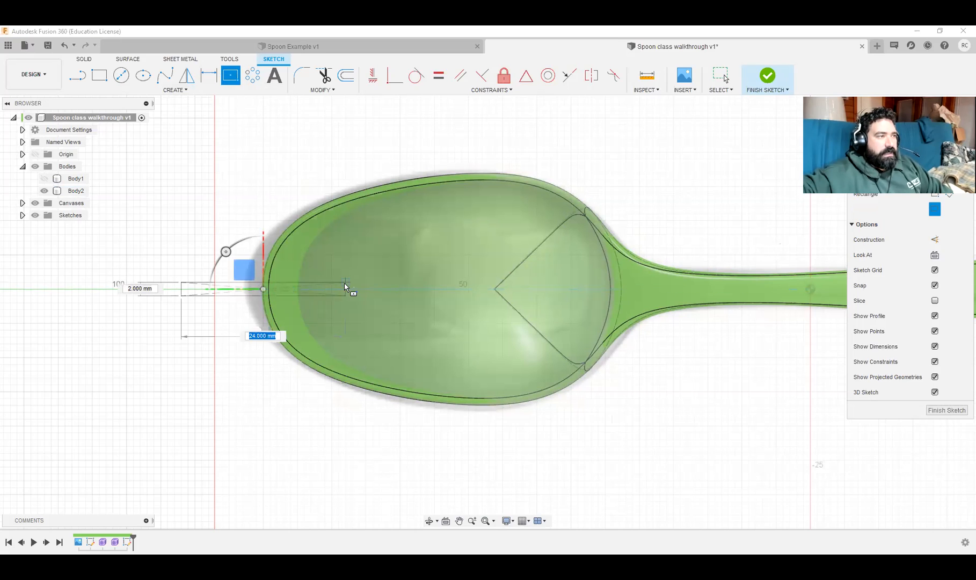
pyautogui.click(391, 281)
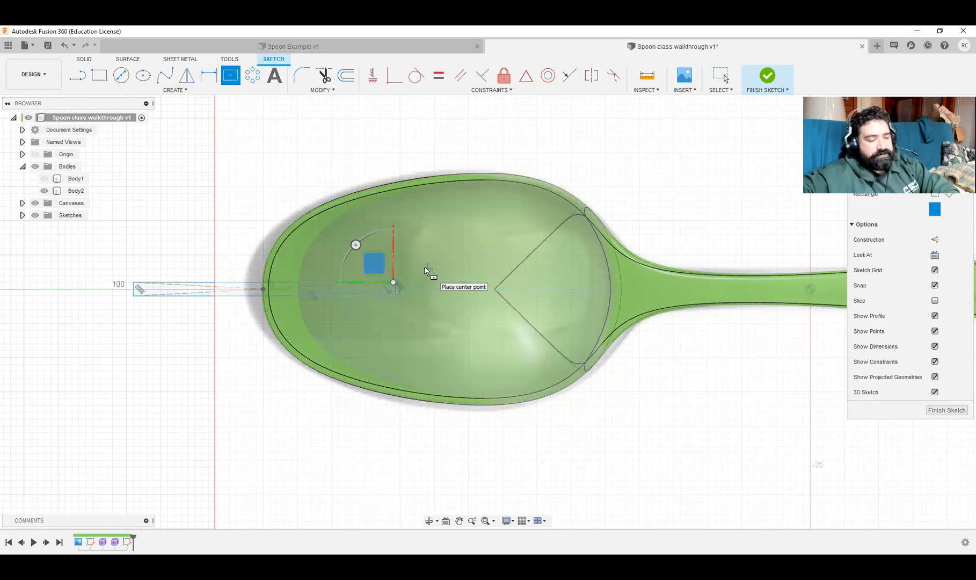
pyautogui.press('Escape')
# Step: Draw a 2 mm diameter circle centered on the midpoint of the rectangle's short end inside the bowl
pyautogui.scroll(3, 266, 244)
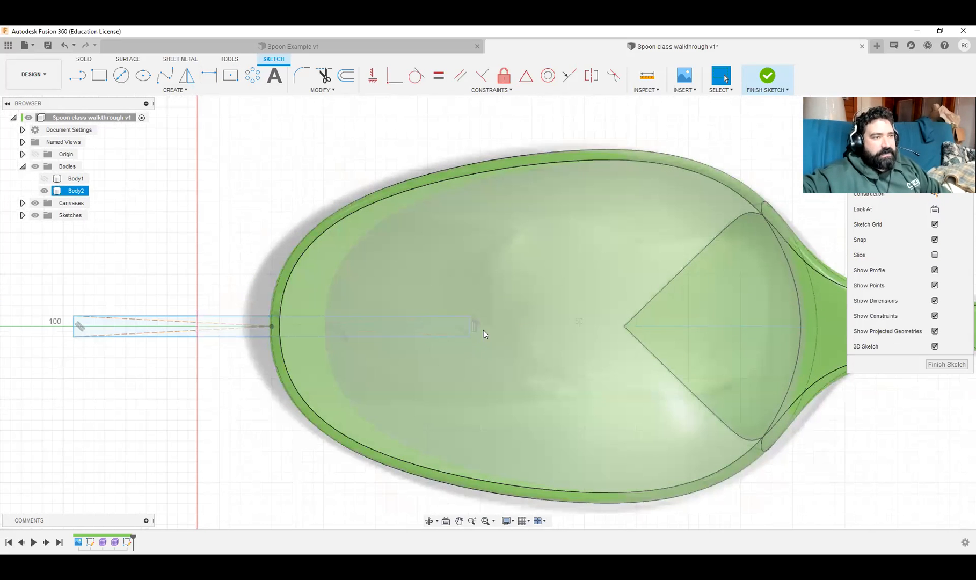
pyautogui.press('Escape')
pyautogui.click(122, 75)
pyautogui.scroll(3, 400, 259)
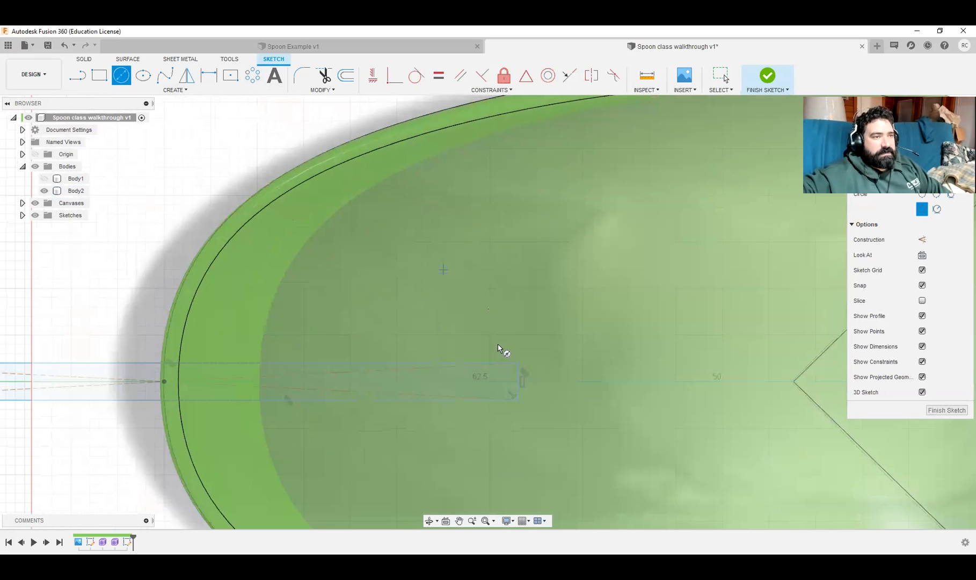
pyautogui.click(519, 381)
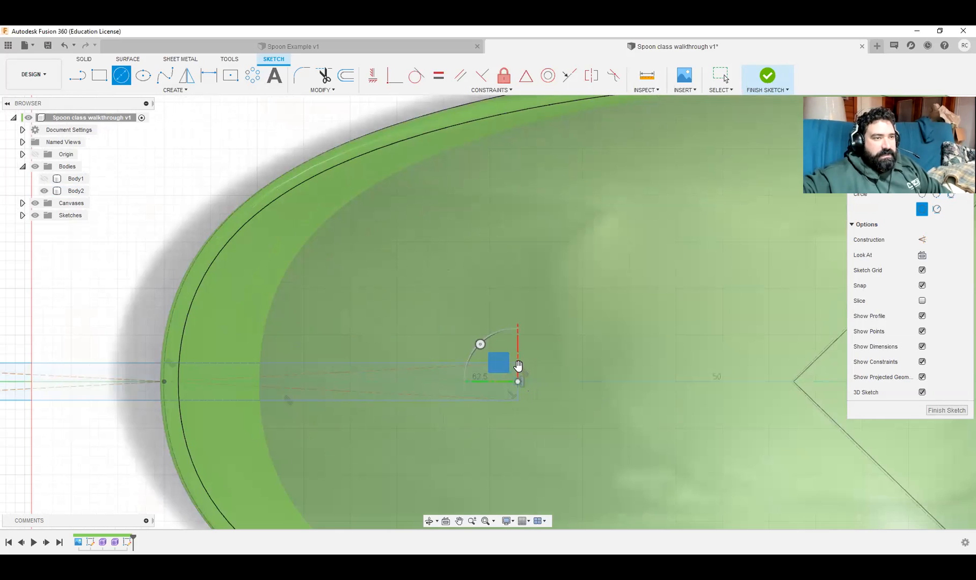
pyautogui.scroll(4, 518, 370)
pyautogui.write('2')
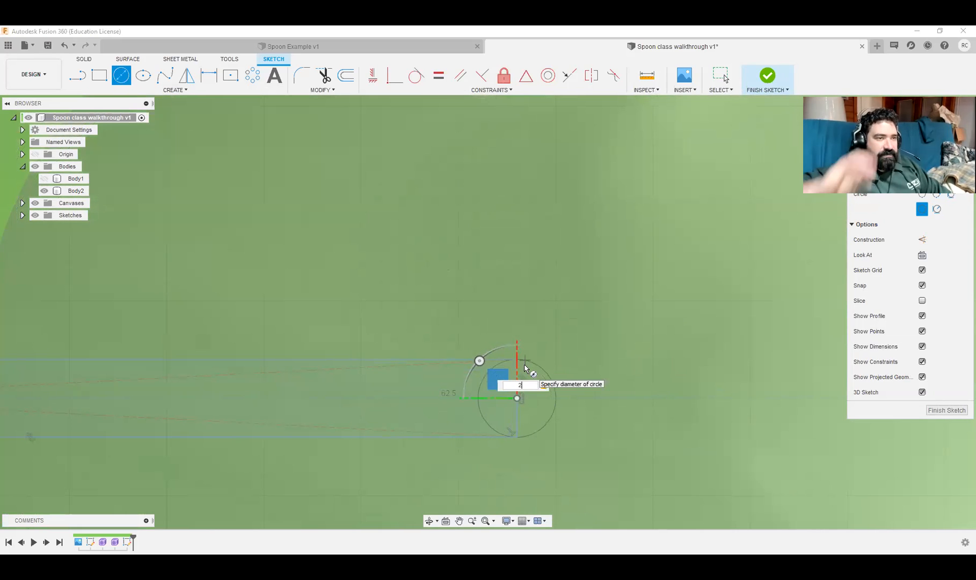
pyautogui.press('Return')
pyautogui.press('Escape')
pyautogui.scroll(-6, 524, 367)
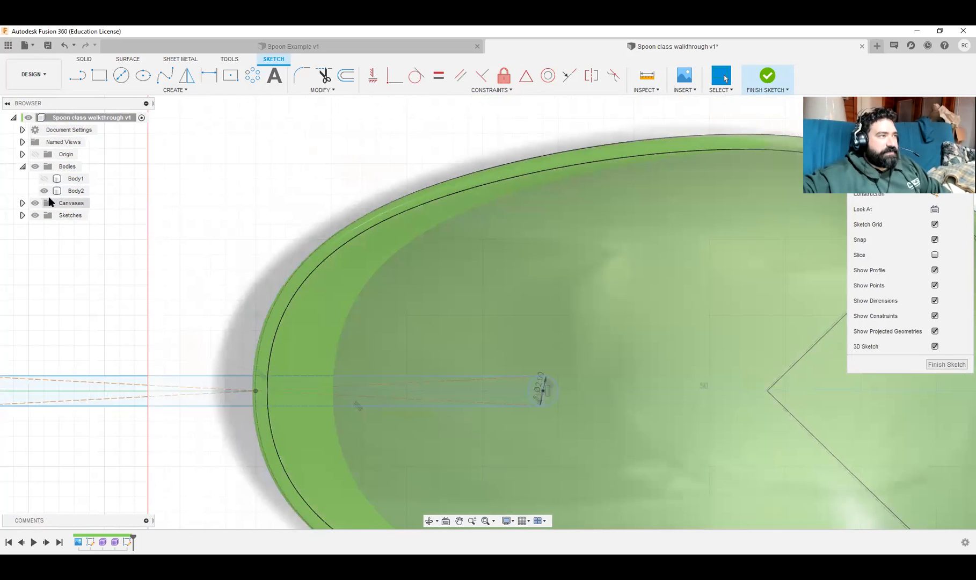
# Step: Hide the bodies and canvas, and trim the circle's inner half and the rectangle's end line into a single round-ended slot profile
pyautogui.click(44, 190)
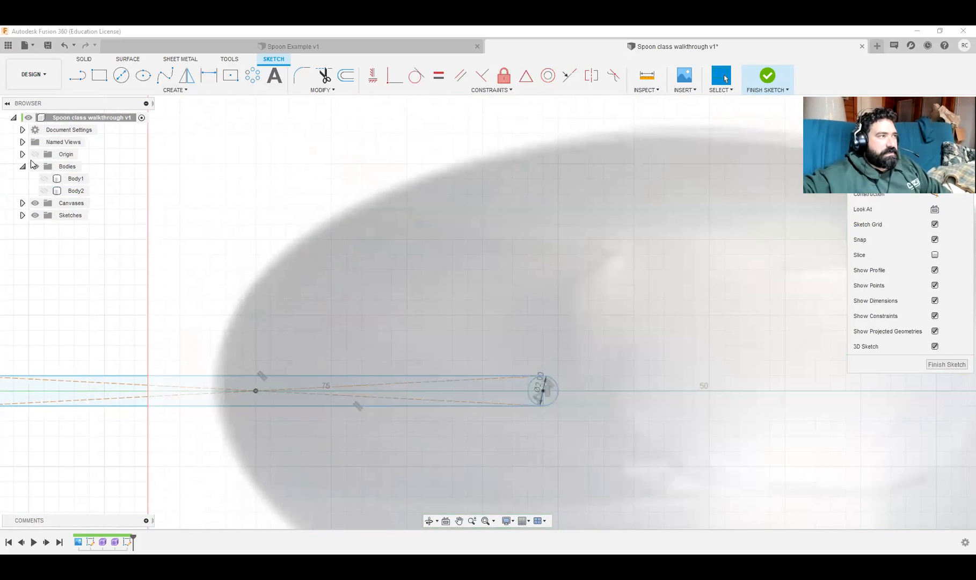
pyautogui.scroll(-2, 612, 401)
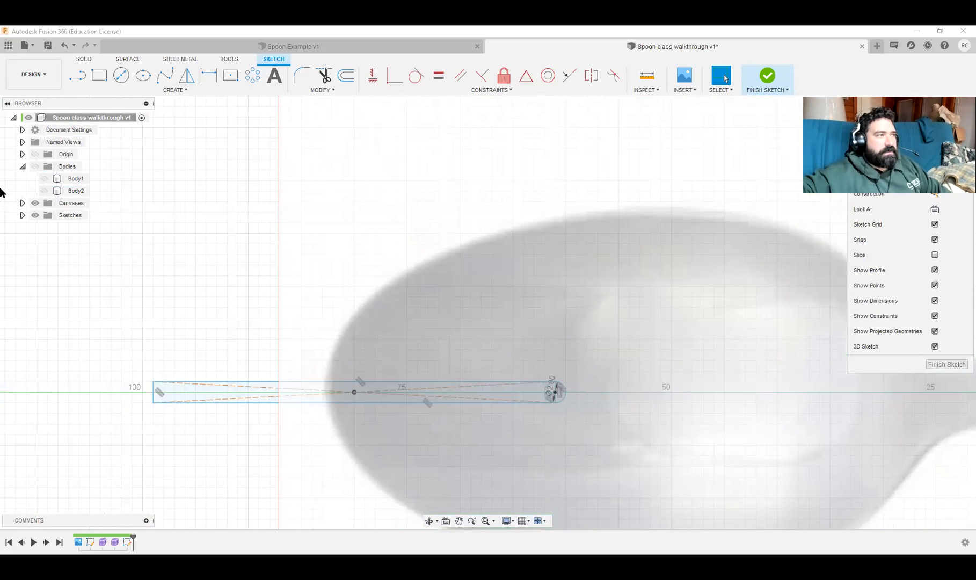
pyautogui.click(35, 203)
pyautogui.scroll(6, 585, 399)
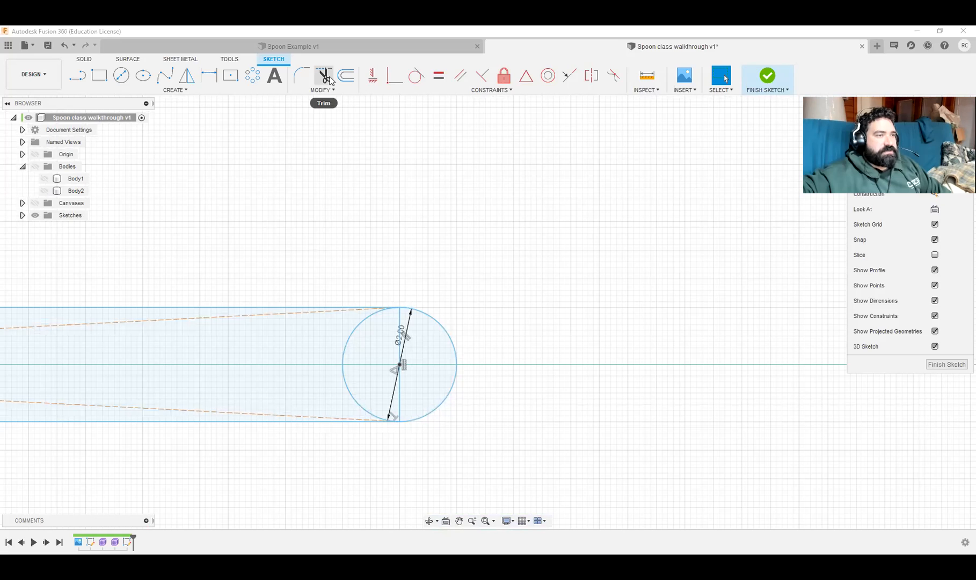
pyautogui.click(329, 79)
pyautogui.click(348, 338)
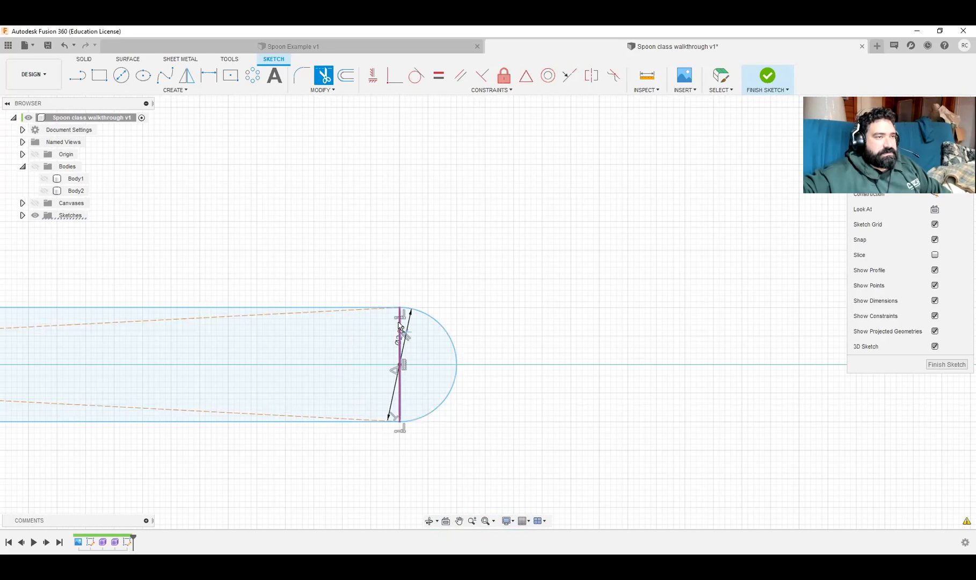
pyautogui.click(399, 326)
pyautogui.scroll(-7, 429, 375)
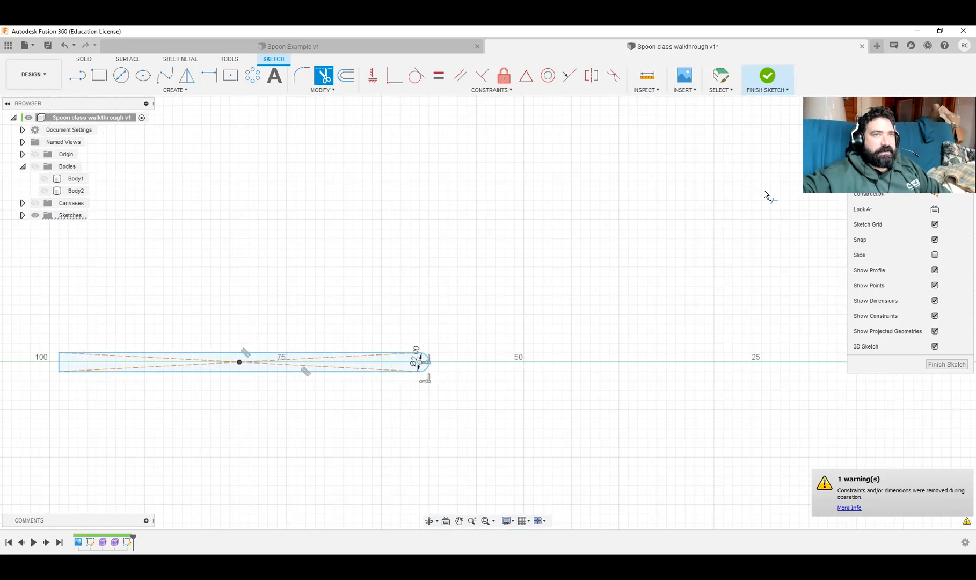
# Step: Finish the slot sketch and display Body2 again beneath it
pyautogui.click(780, 82)
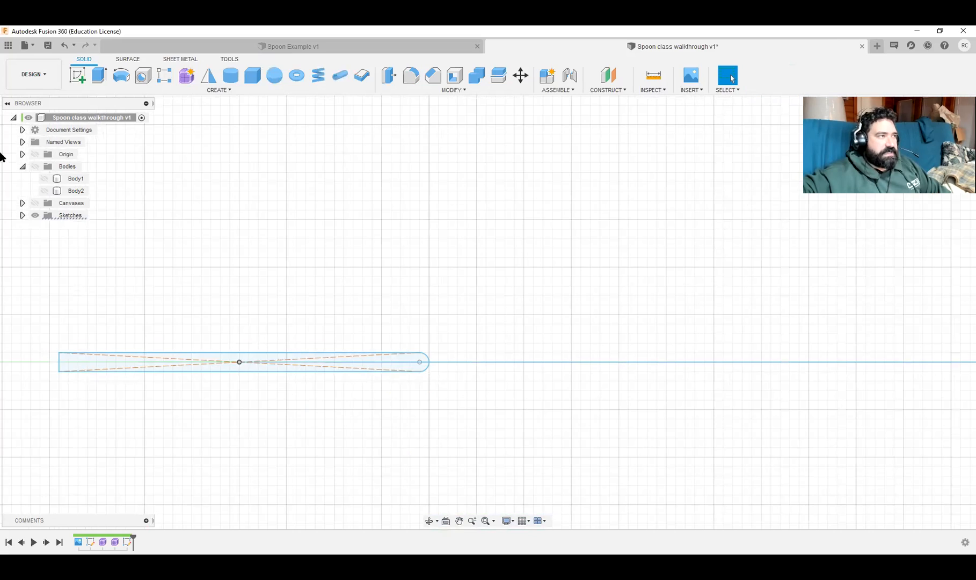
pyautogui.click(42, 194)
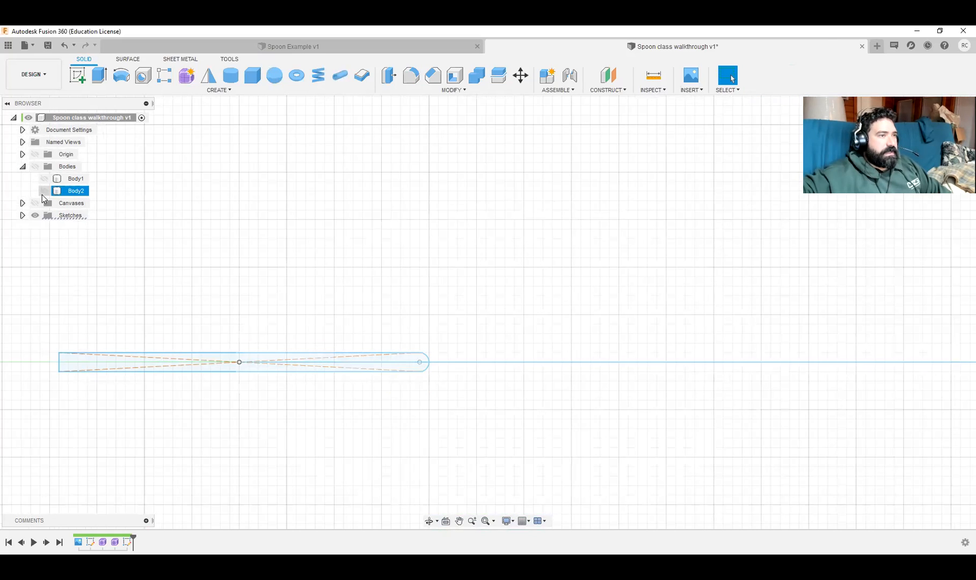
pyautogui.click(42, 194)
pyautogui.click(29, 164)
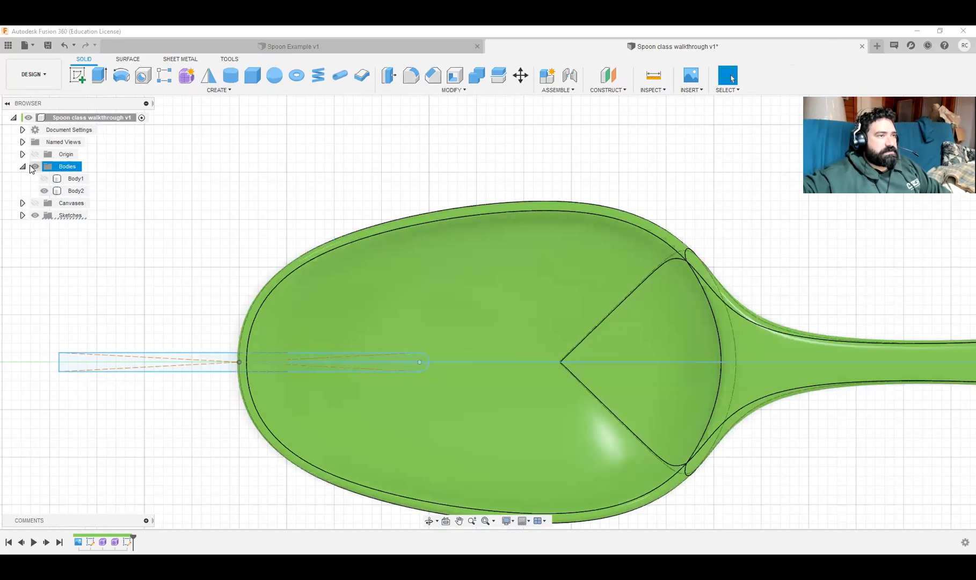
pyautogui.scroll(-2, 532, 373)
pyautogui.scroll(-2, 543, 412)
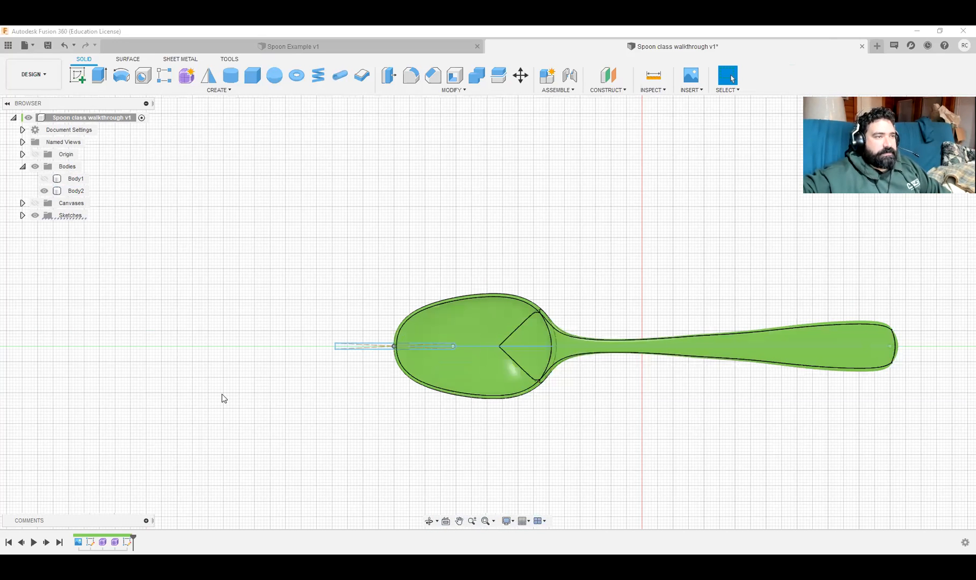
pyautogui.scroll(4, 300, 359)
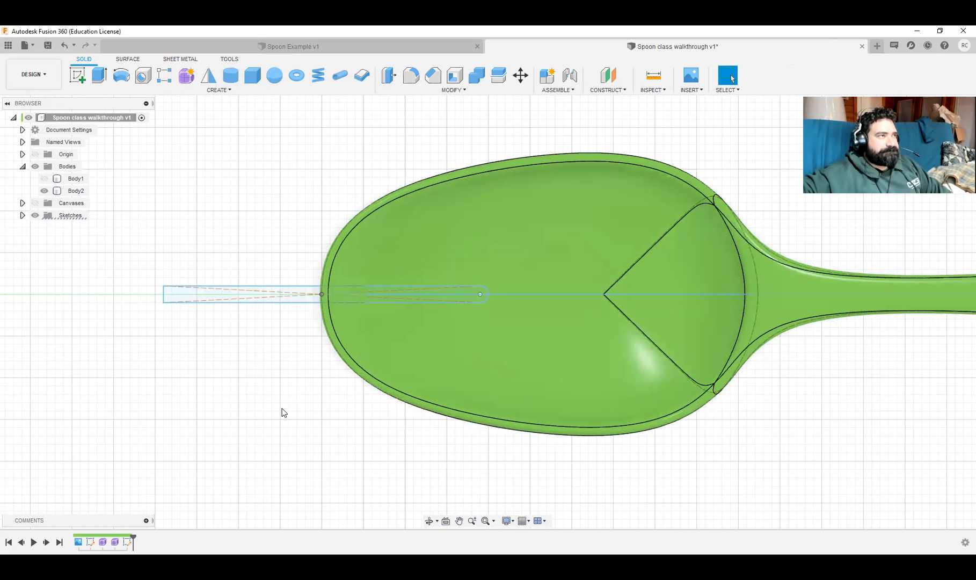
# Step: Cut the round-ended slot profile through the bowl's tip with a symmetric extrude, 13 mm to each side
pyautogui.click(99, 79)
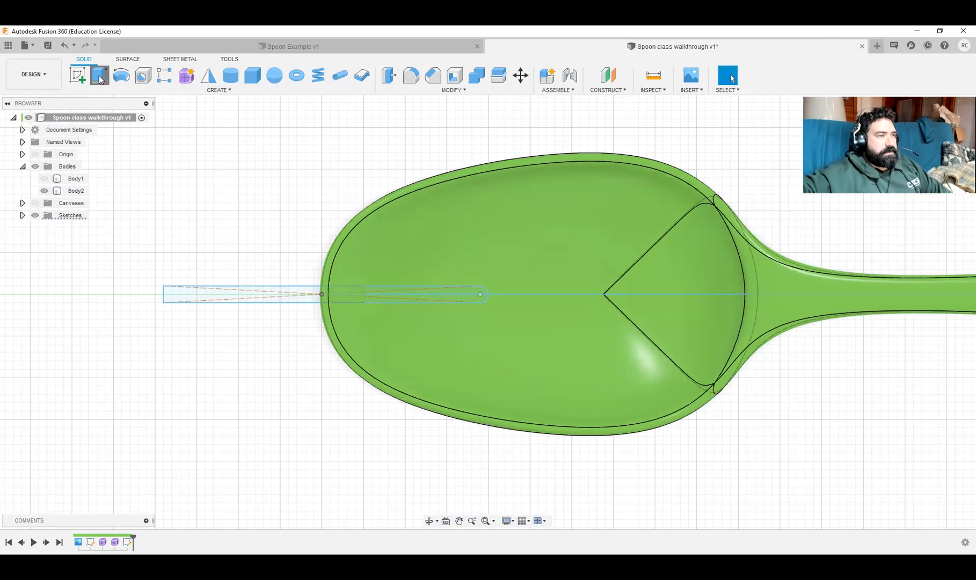
pyautogui.click(204, 299)
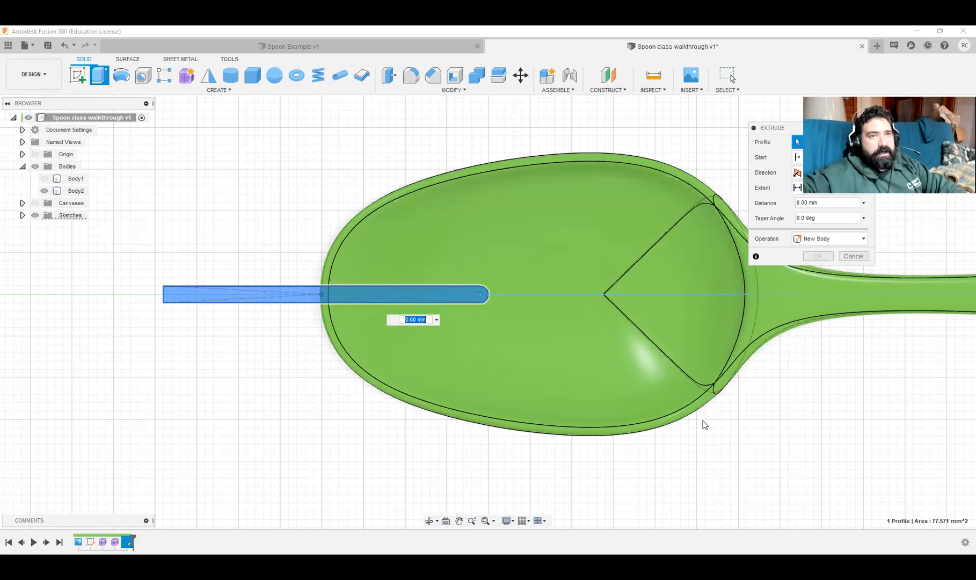
pyautogui.keyDown('shift'); pyautogui.moveTo(695, 486); pyautogui.dragTo(708, 443, button='middle'); pyautogui.keyUp('shift')
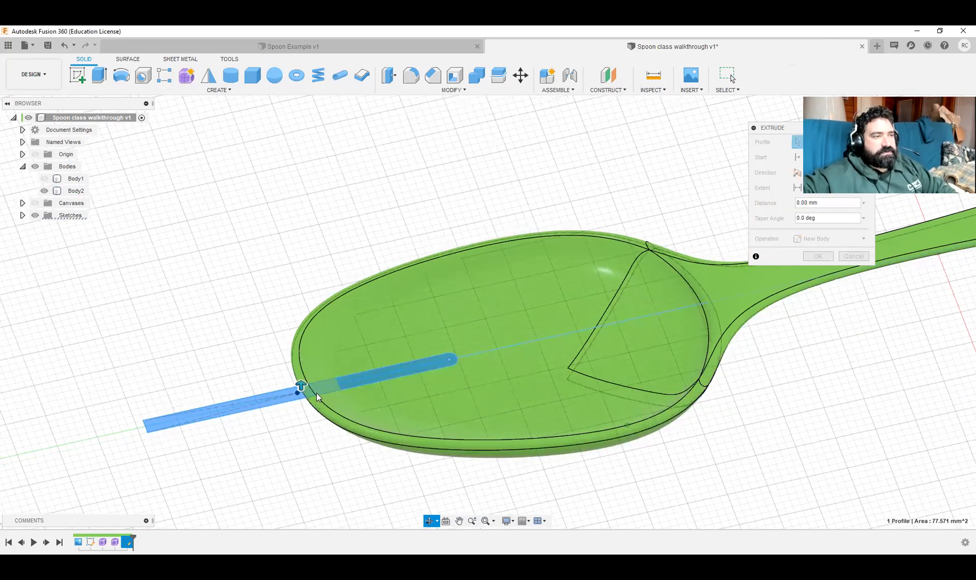
pyautogui.moveTo(300, 386); pyautogui.dragTo(301, 324)
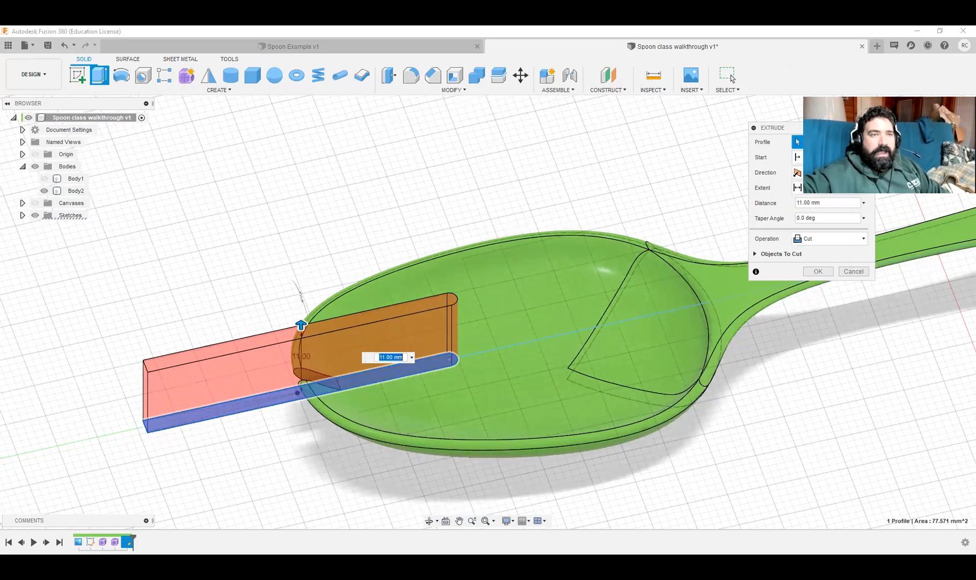
pyautogui.moveTo(511, 456)
pyautogui.keyDown('shift'); pyautogui.mouseDown(button='middle')
pyautogui.moveTo(522, 403)
pyautogui.moveTo(511, 441)
pyautogui.mouseUp(button='middle'); pyautogui.keyUp('shift')
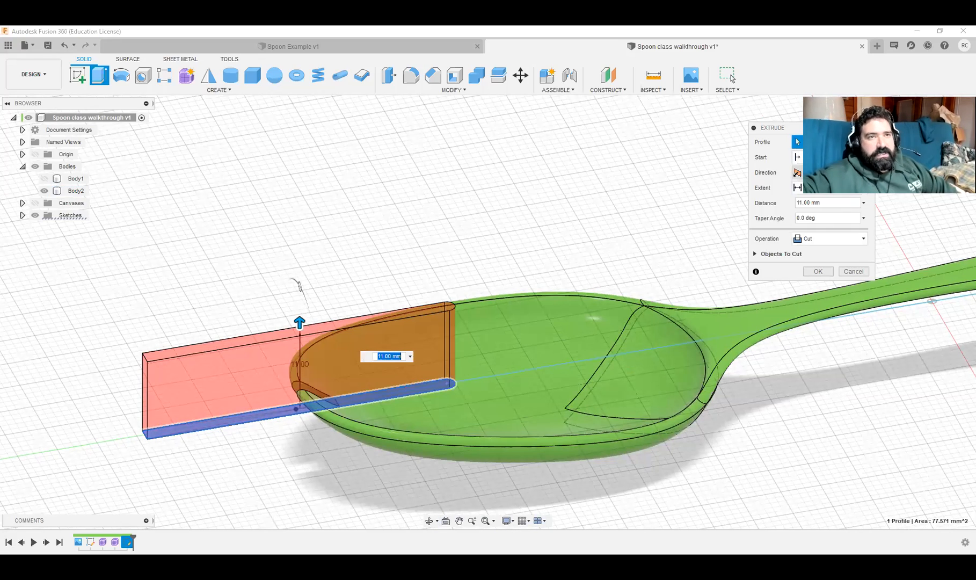
pyautogui.click(797, 173)
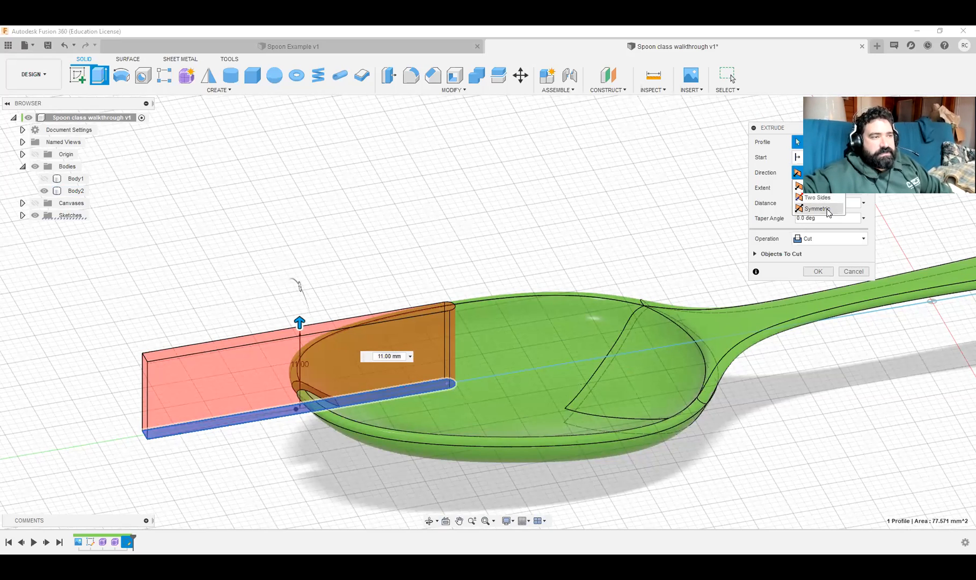
pyautogui.click(817, 209)
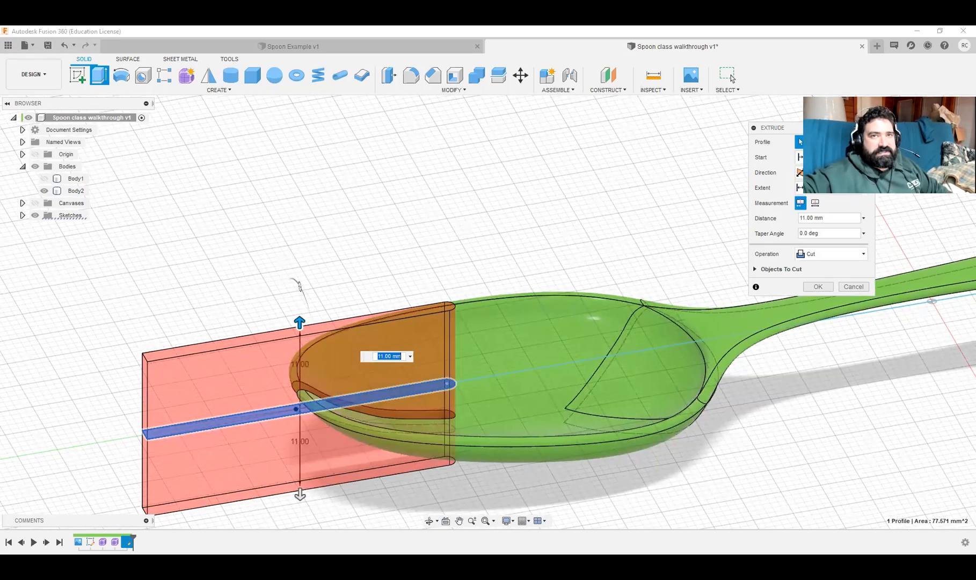
pyautogui.scroll(-1, 405, 458)
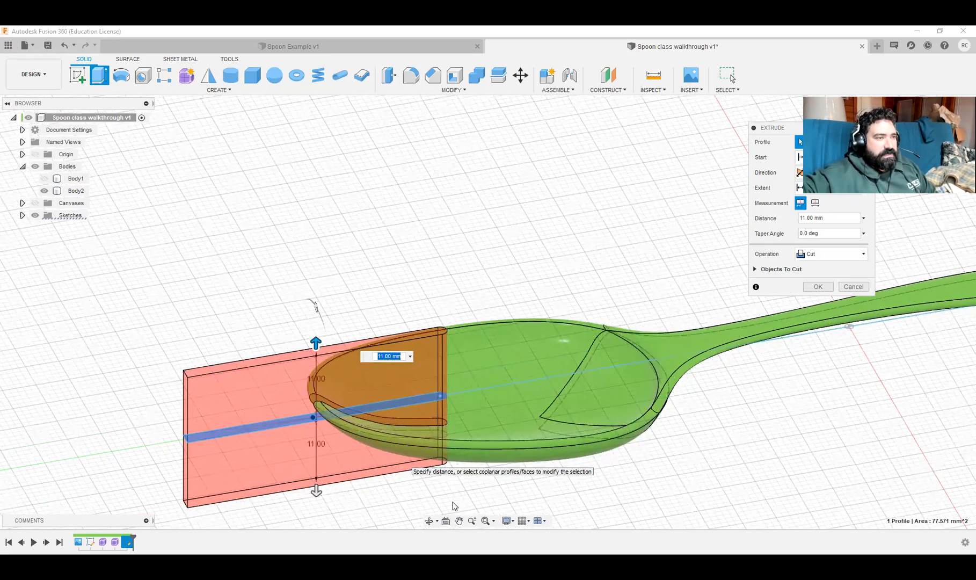
pyautogui.scroll(-1, 368, 413)
pyautogui.scroll(-1, 346, 432)
pyautogui.moveTo(346, 432)
pyautogui.mouseDown()
pyautogui.moveTo(346, 454)
pyautogui.moveTo(346, 445)
pyautogui.mouseUp()
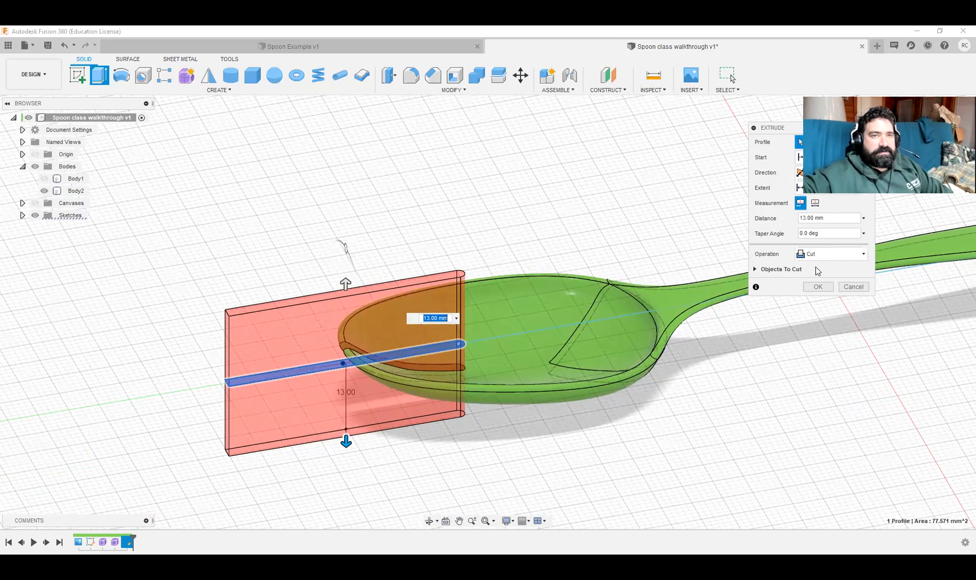
pyautogui.click(816, 286)
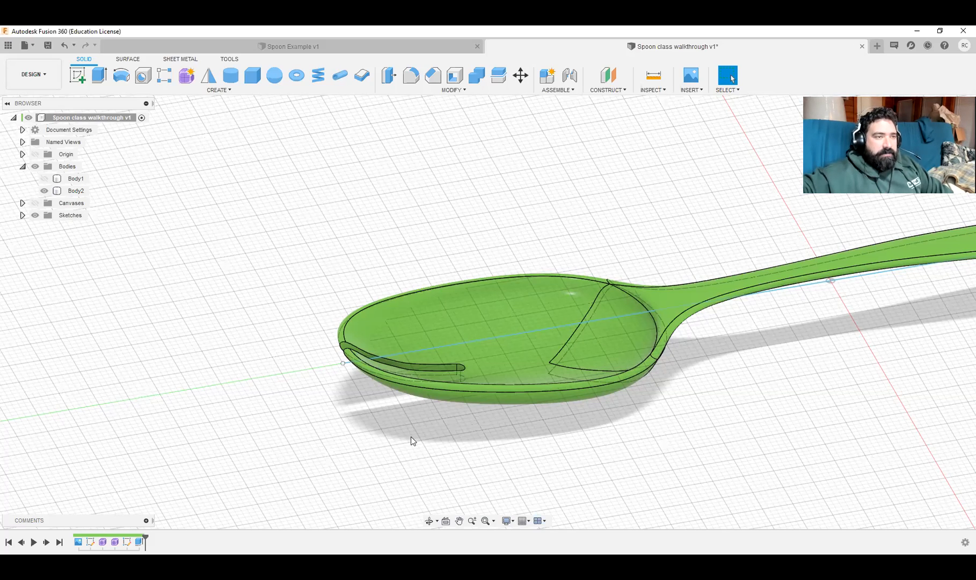
# Step: Fillet the edges of the slot's wall with a 0.25 mm radius
pyautogui.scroll(5, 513, 397)
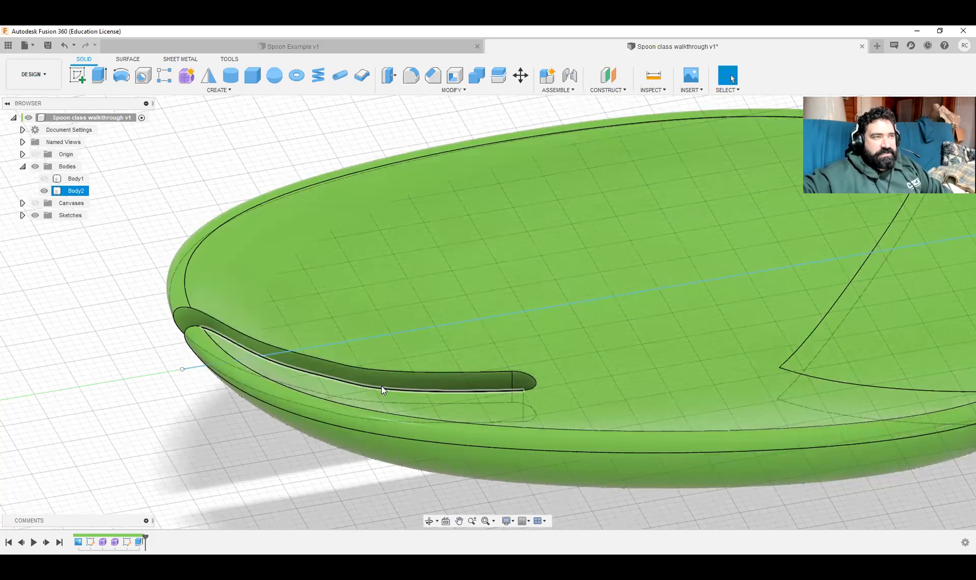
pyautogui.click(381, 388)
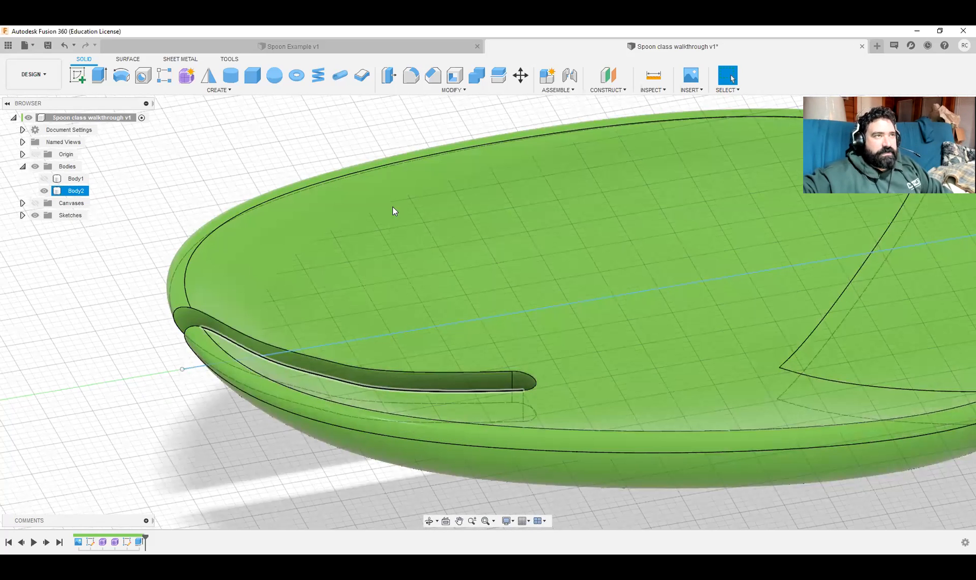
pyautogui.click(410, 76)
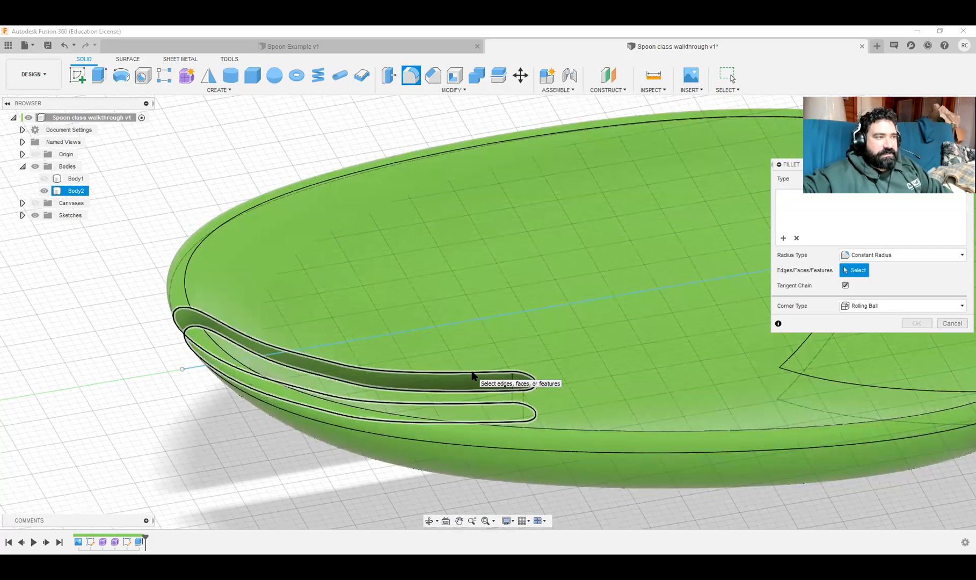
pyautogui.click(473, 375)
pyautogui.write('25')
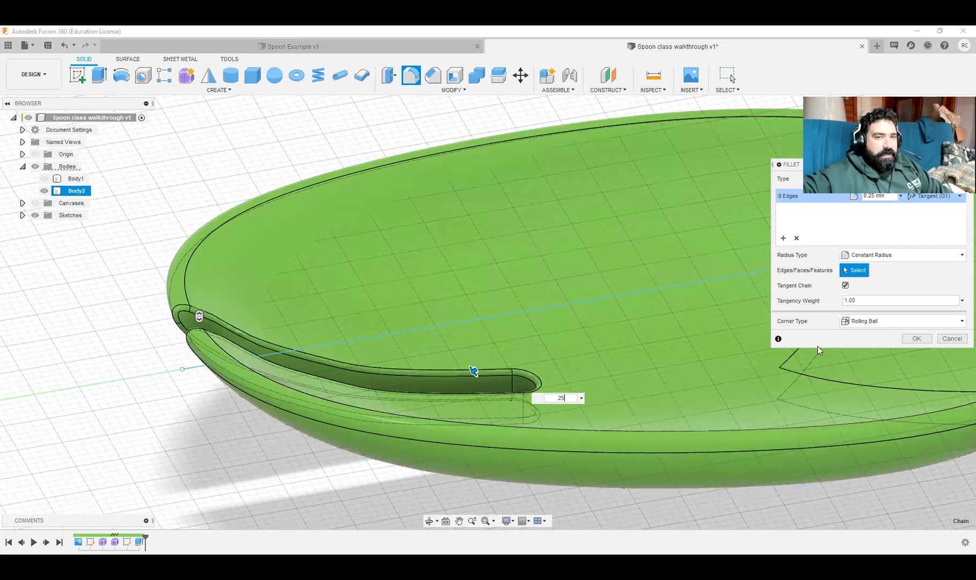
pyautogui.click(908, 337)
pyautogui.keyDown('shift'); pyautogui.moveTo(550, 299); pyautogui.dragTo(534, 347, button='middle'); pyautogui.keyUp('shift')
pyautogui.press('Escape')
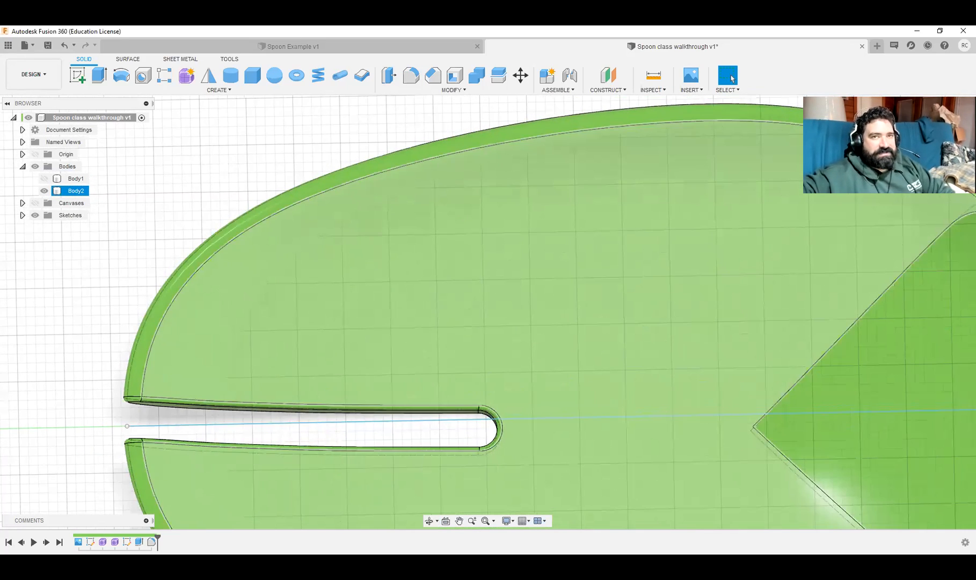
pyautogui.click(503, 370)
pyautogui.click(271, 391)
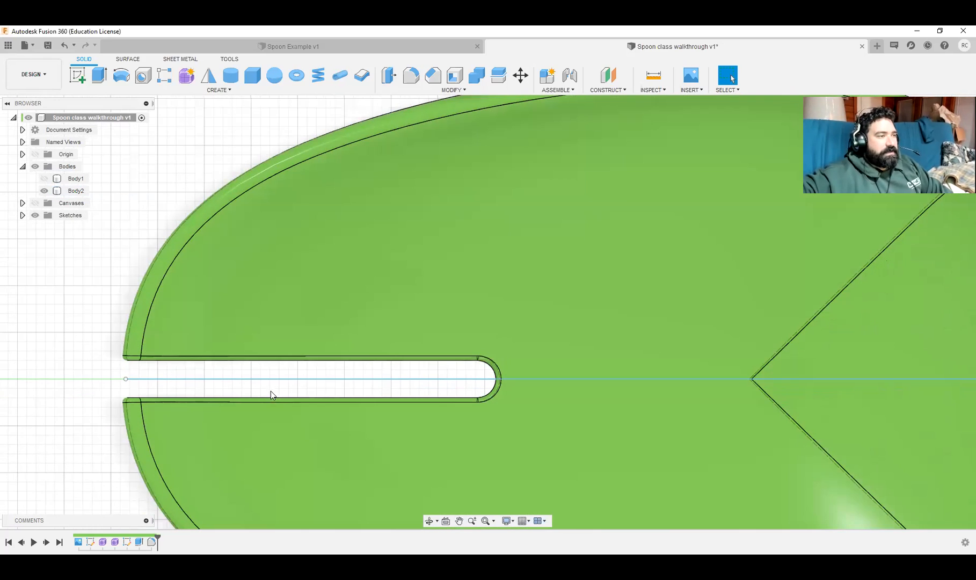
pyautogui.click(488, 393)
pyautogui.click(392, 386)
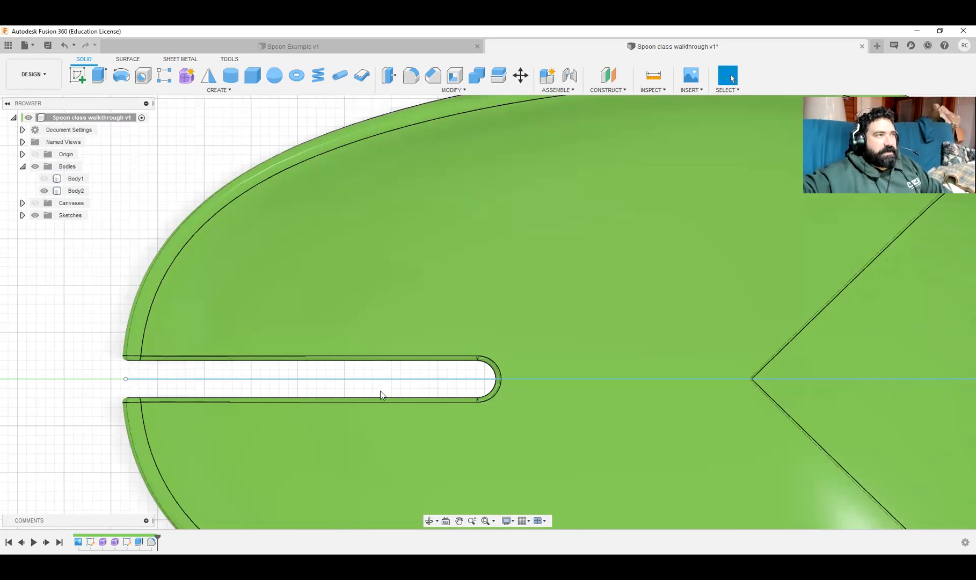
# Step: Start a rectangular pattern and choose the slot's wall and fillet faces as the objects
pyautogui.click(212, 90)
pyautogui.moveTo(105, 320)
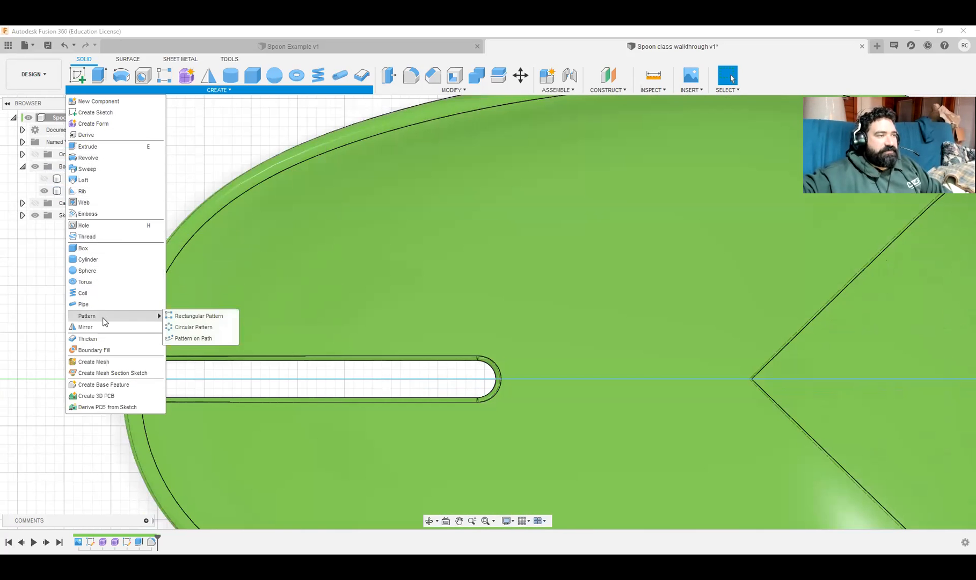
pyautogui.click(194, 316)
pyautogui.scroll(-3, 377, 319)
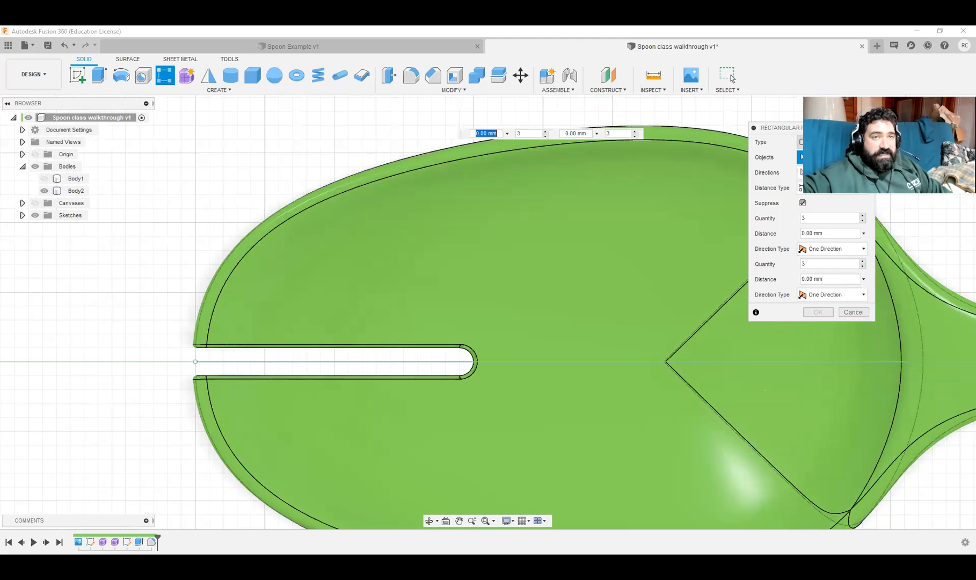
pyautogui.click(235, 342)
pyautogui.click(161, 363)
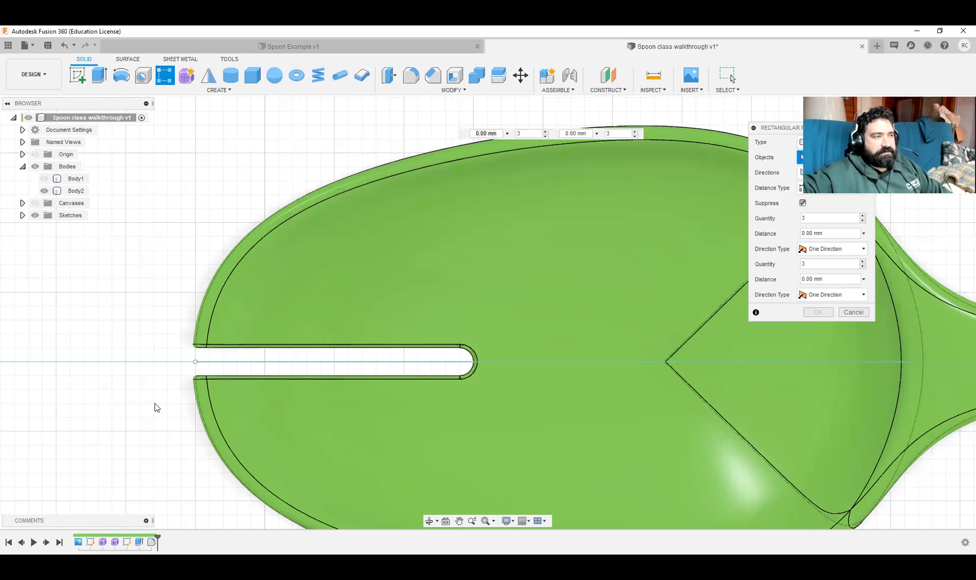
pyautogui.moveTo(153, 334); pyautogui.dragTo(511, 394)
pyautogui.click(303, 385)
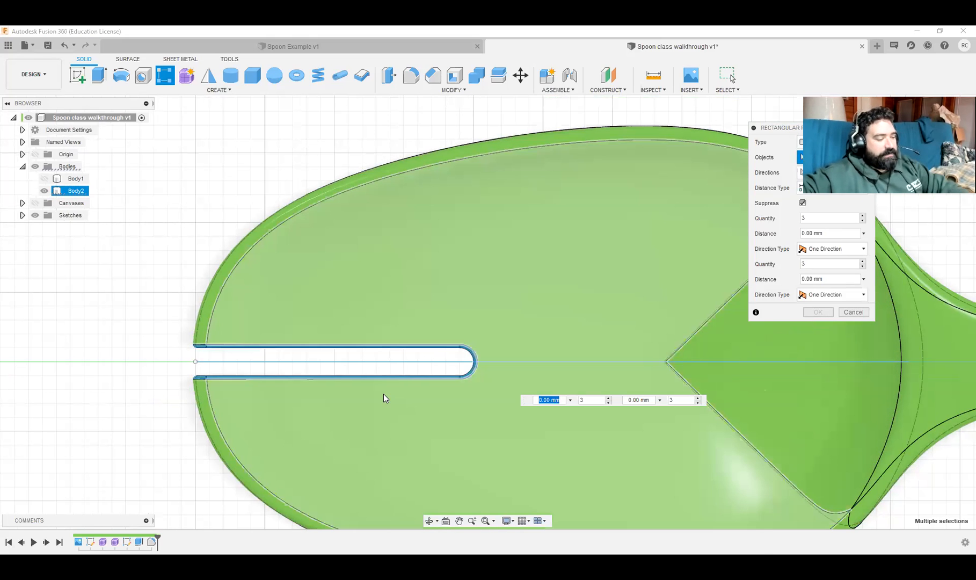
pyautogui.moveTo(385, 398)
pyautogui.keyDown('shift'); pyautogui.mouseDown(button='middle')
pyautogui.moveTo(396, 370)
pyautogui.moveTo(384, 395)
pyautogui.mouseUp(button='middle'); pyautogui.keyUp('shift')
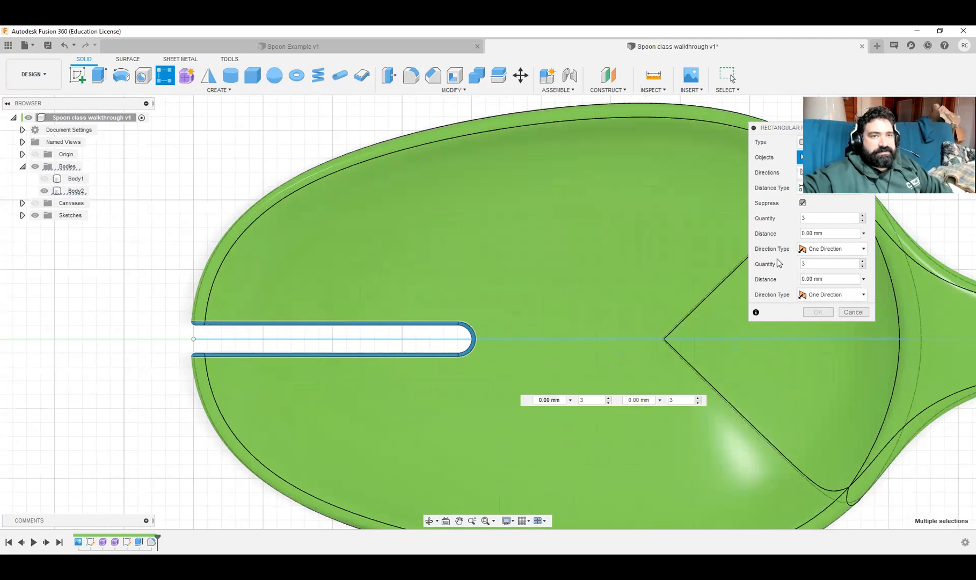
# Step: Set the pattern direction along the origin axis across the bowl's width and space the slot copies 5 mm apart
pyautogui.click(826, 251)
pyautogui.click(825, 262)
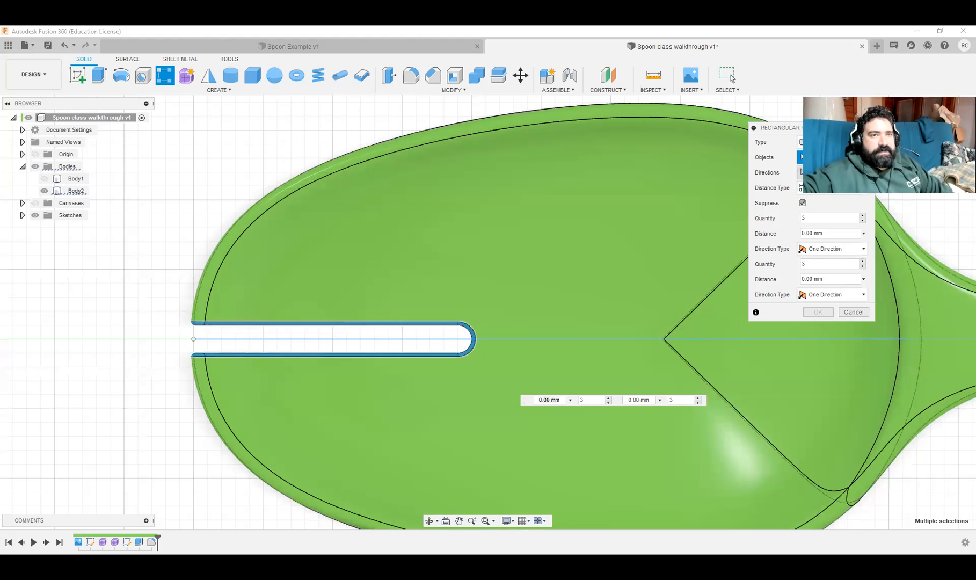
pyautogui.click(801, 172)
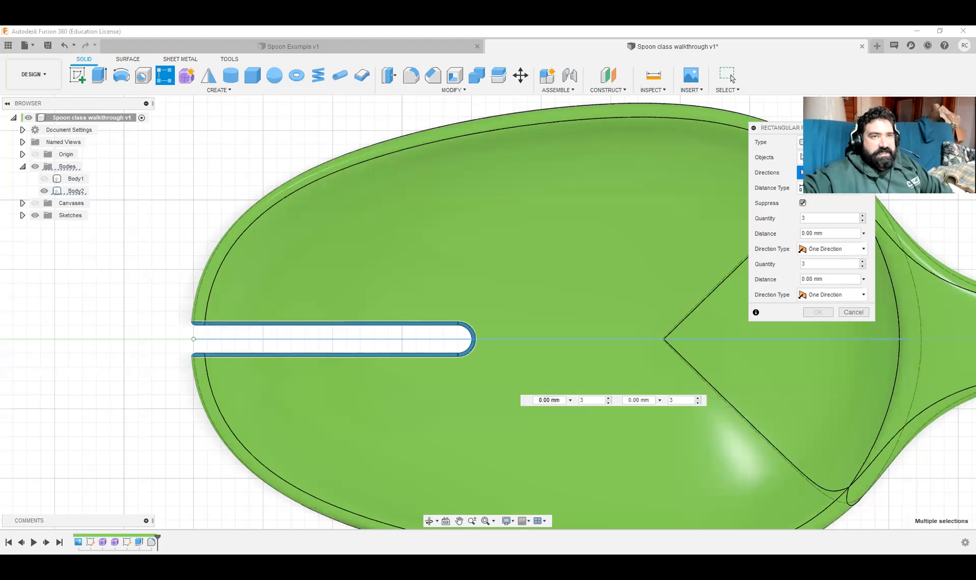
pyautogui.scroll(-2, 810, 332)
pyautogui.scroll(-2, 811, 331)
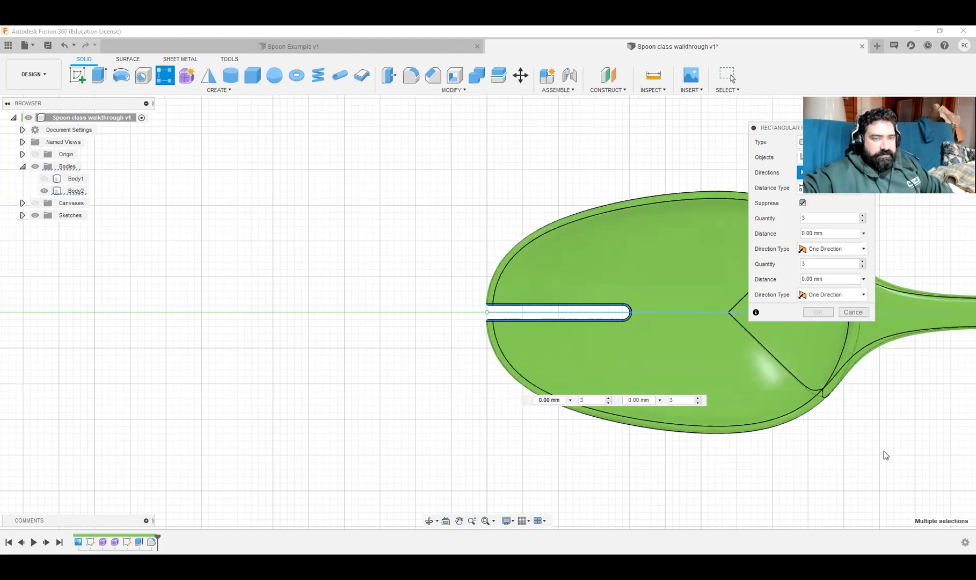
pyautogui.moveTo(884, 455); pyautogui.dragTo(425, 432, button='middle')
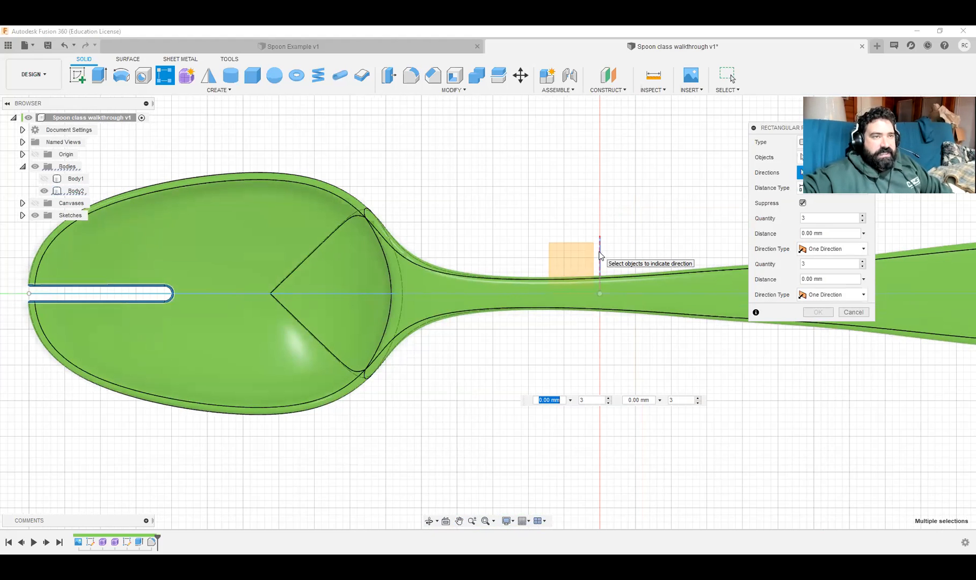
pyautogui.click(275, 349)
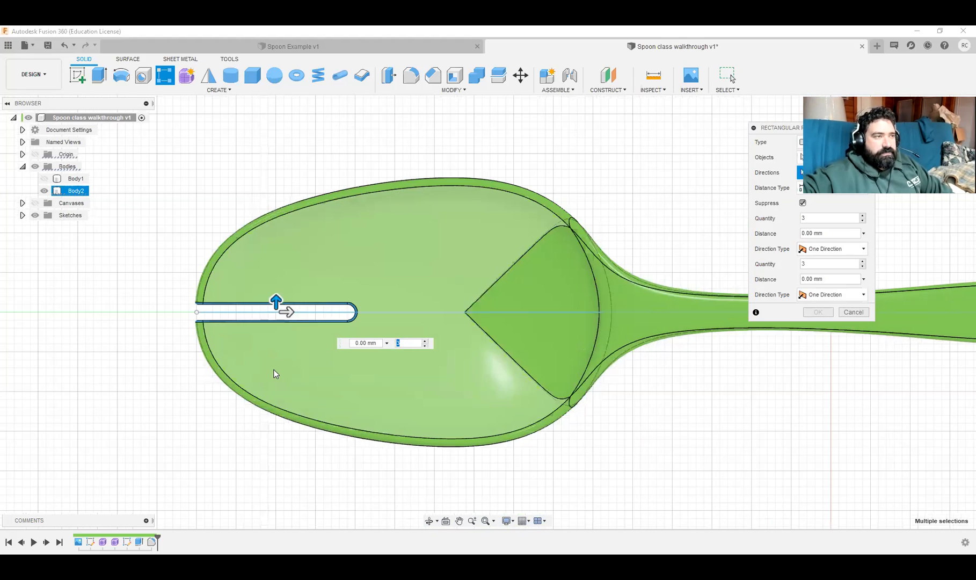
pyautogui.scroll(3, 274, 374)
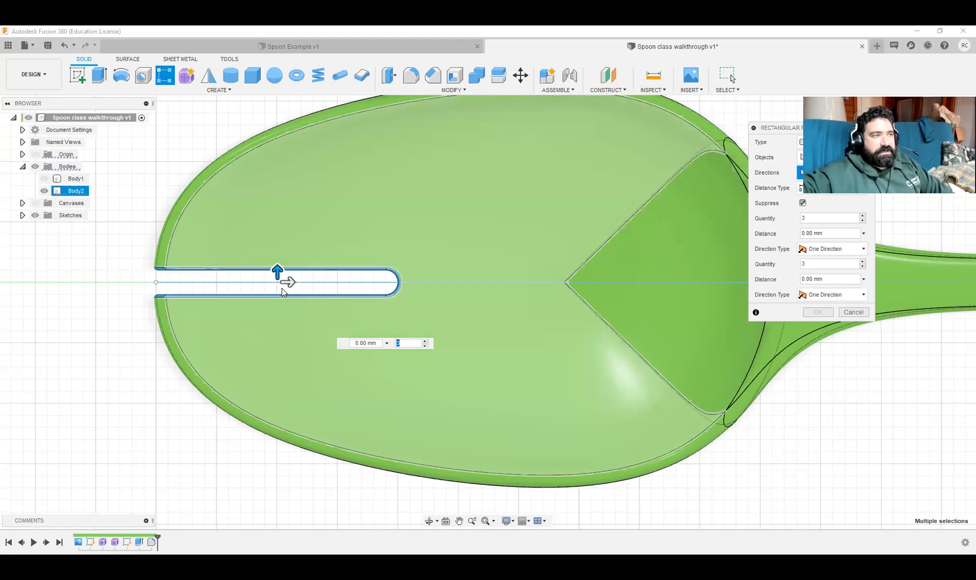
pyautogui.click(277, 271)
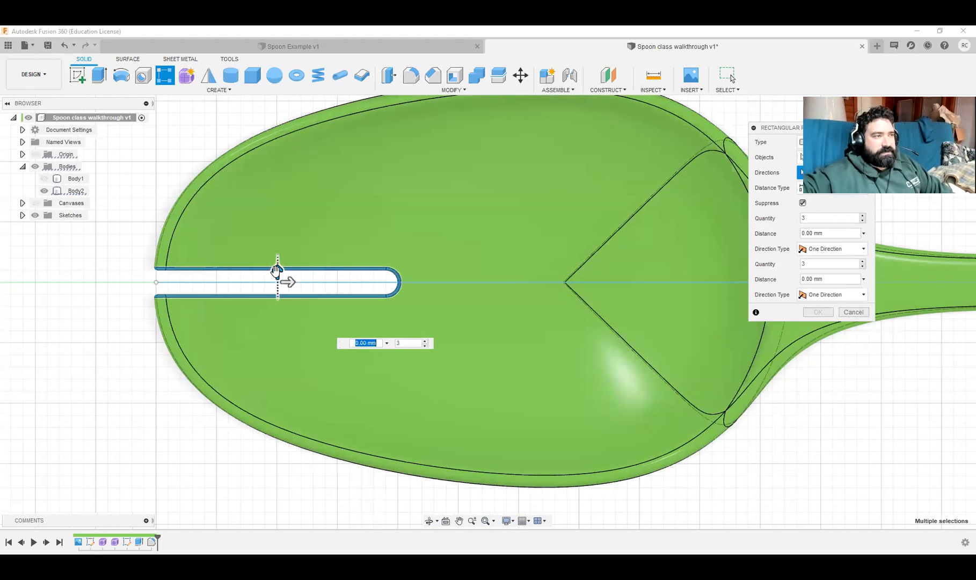
pyautogui.moveTo(277, 270); pyautogui.dragTo(277, 211)
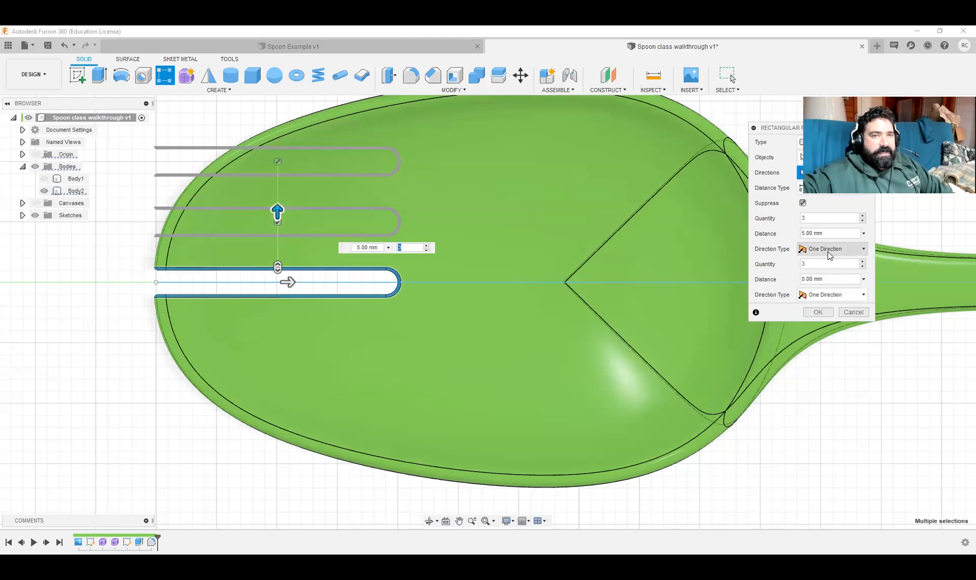
# Step: Make the slot pattern symmetric about the original slot and set its quantity to 5
pyautogui.click(839, 253)
pyautogui.click(835, 273)
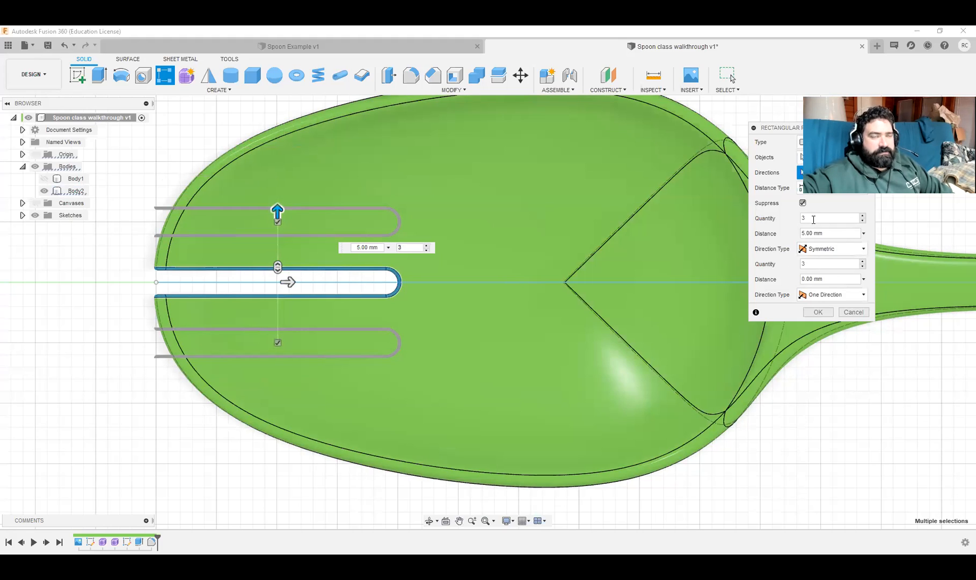
pyautogui.doubleClick(813, 218)
pyautogui.write('5')
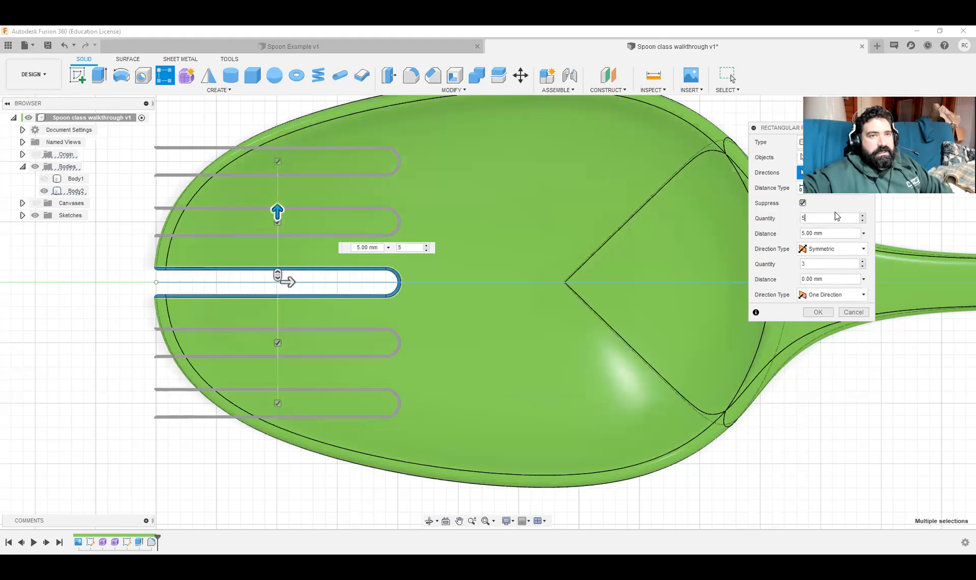
pyautogui.press('BackSpace')
pyautogui.write('4')
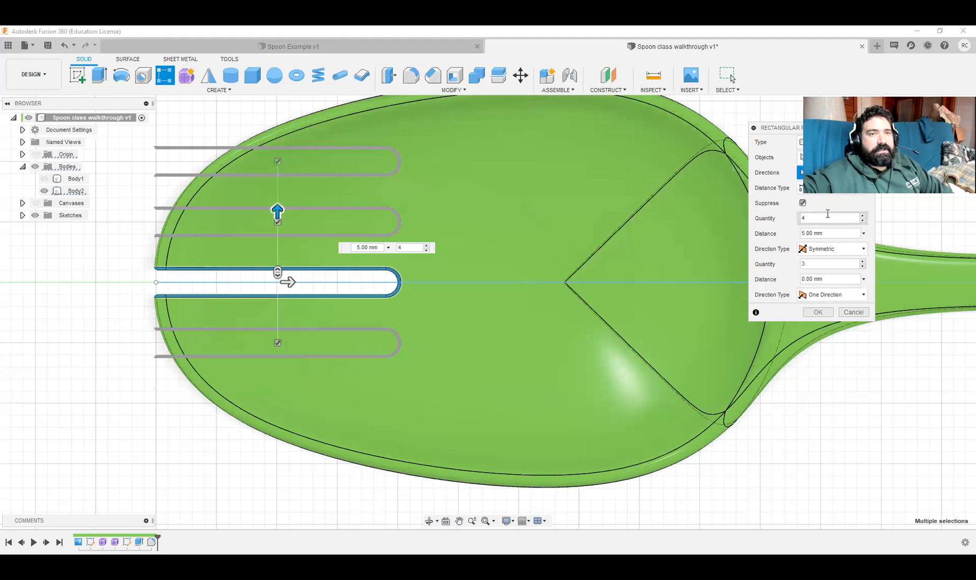
pyautogui.press('BackSpace')
pyautogui.write('5')
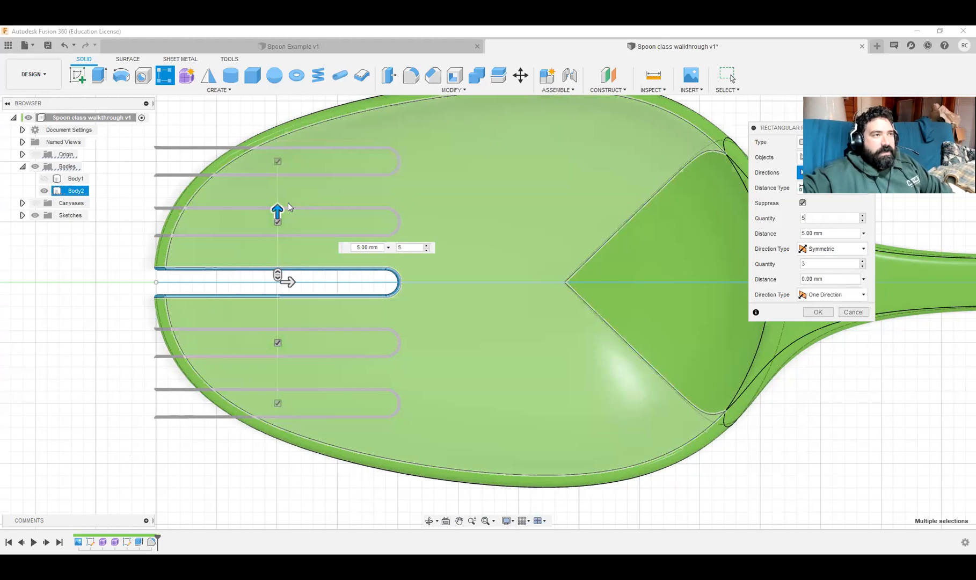
pyautogui.moveTo(277, 211); pyautogui.dragTo(277, 211)
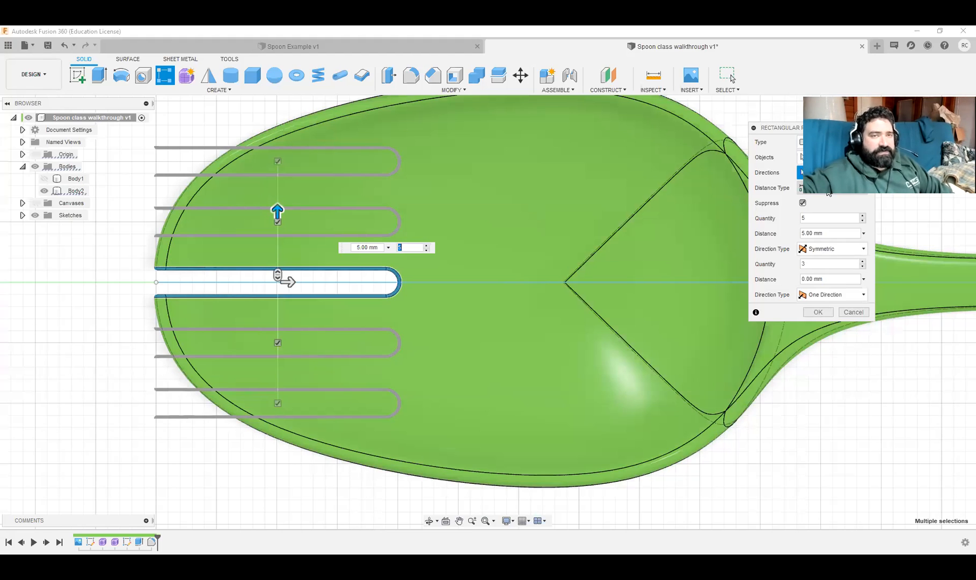
# Step: Switch the pattern's distance type to Extent, set the distance to 10 mm and create the slot copies
pyautogui.click(828, 190)
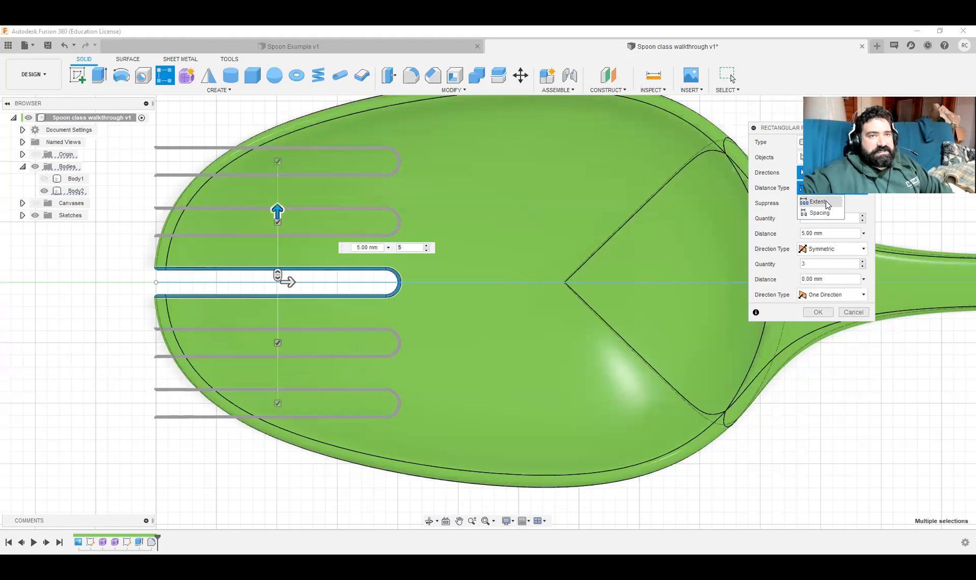
pyautogui.click(818, 202)
pyautogui.moveTo(277, 156); pyautogui.dragTo(278, 135)
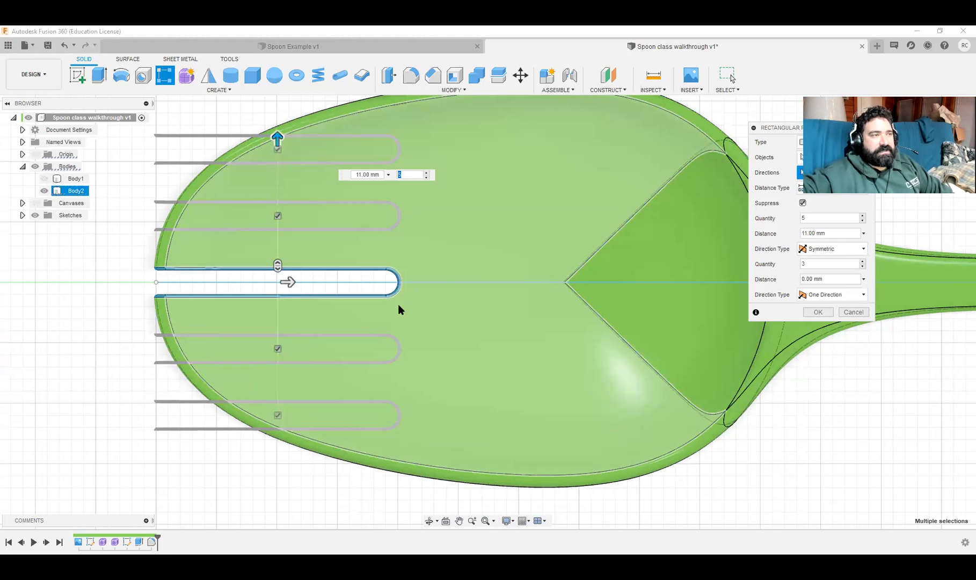
pyautogui.scroll(-2, 360, 328)
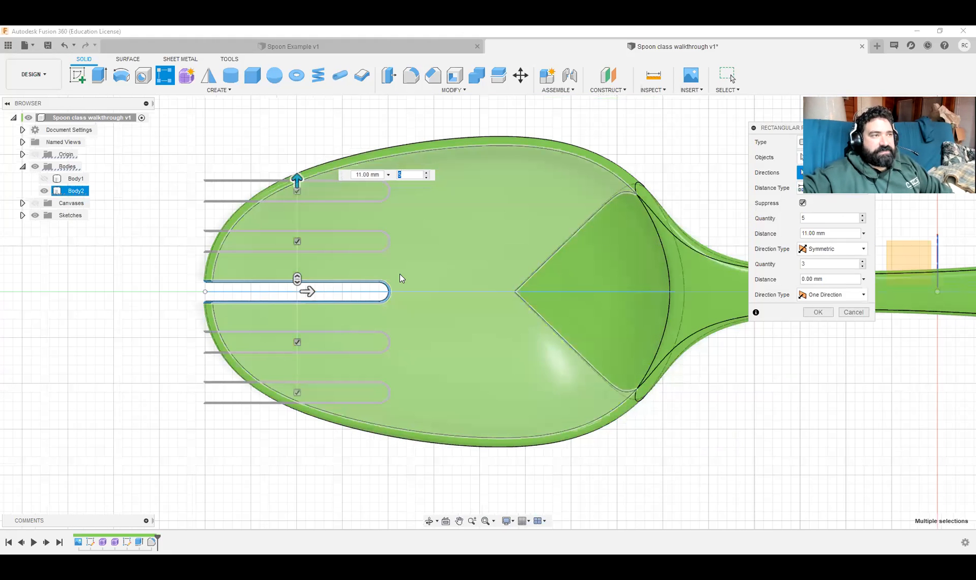
pyautogui.moveTo(297, 179); pyautogui.dragTo(296, 189)
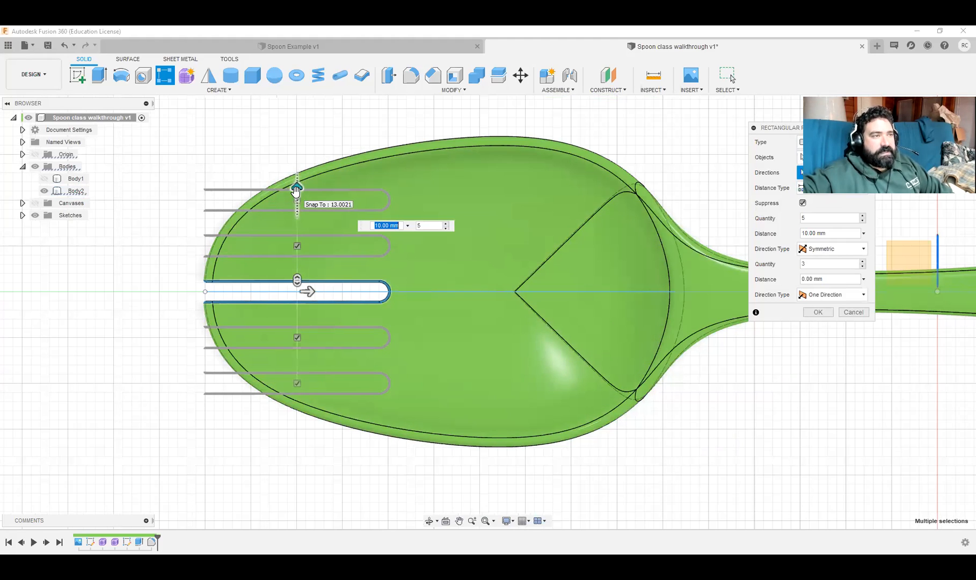
pyautogui.press('Tab')
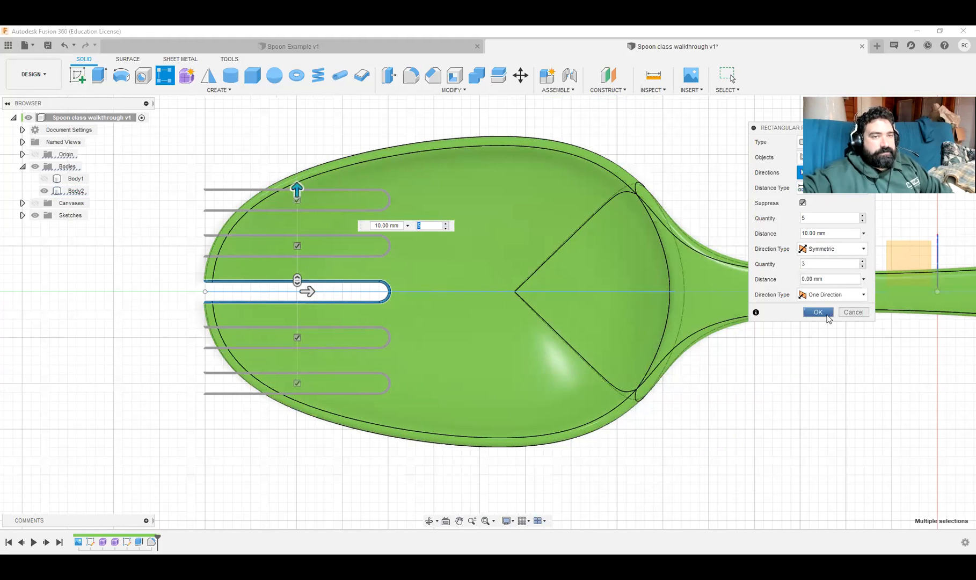
pyautogui.click(817, 312)
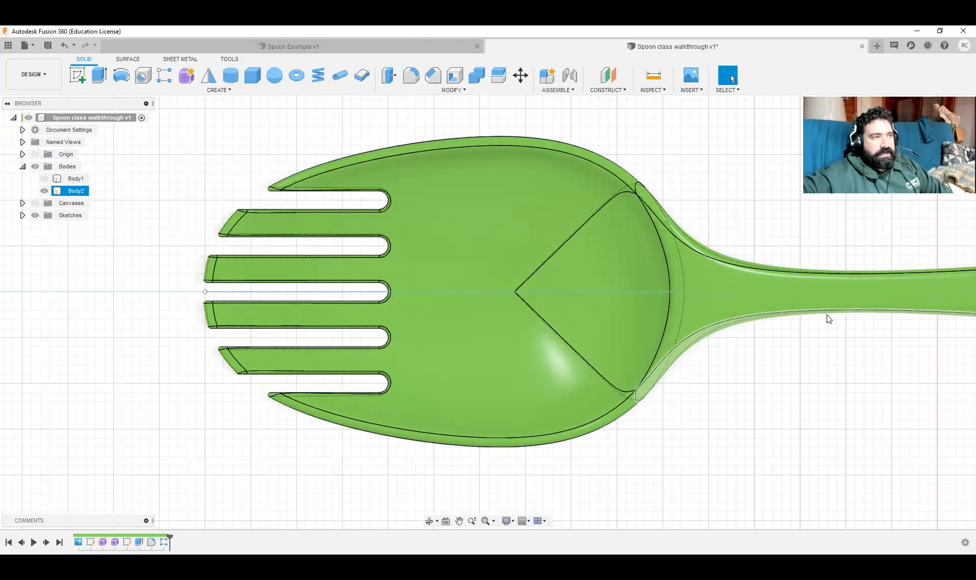
pyautogui.press('Escape')
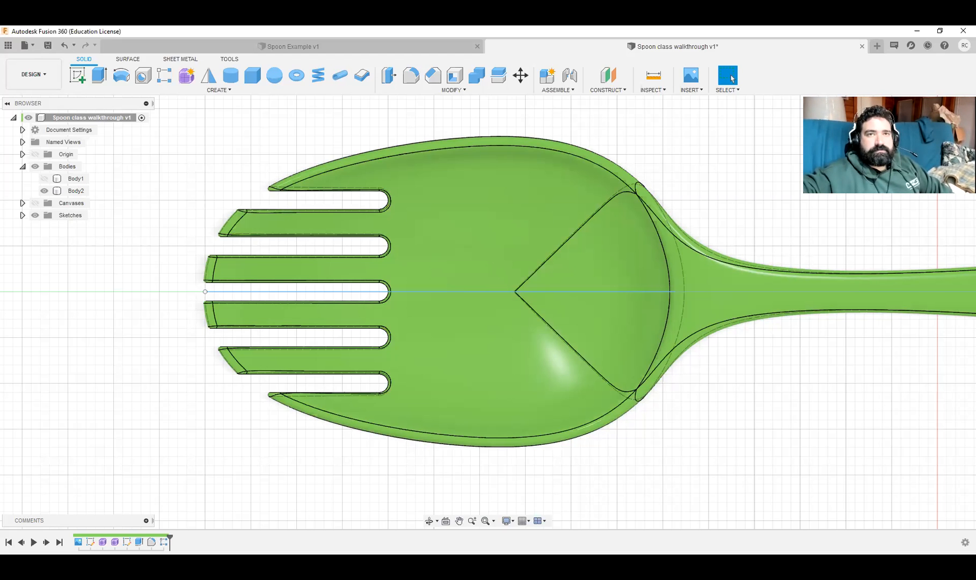
# Step: Save the slotted spoon design as a new version with the description "User Saved"
pyautogui.click(947, 123)
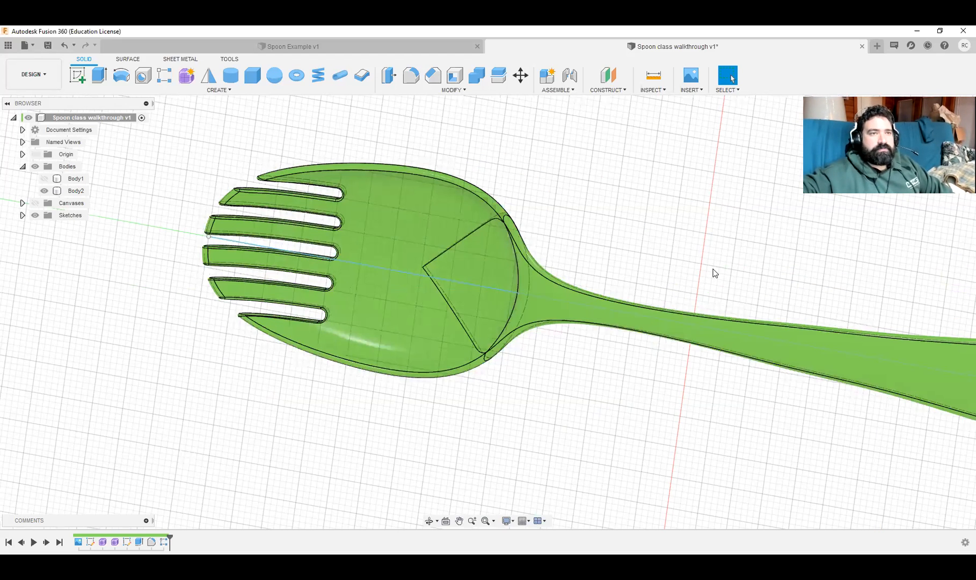
pyautogui.keyDown('shift'); pyautogui.moveTo(712, 272); pyautogui.dragTo(763, 301, button='middle'); pyautogui.keyUp('shift')
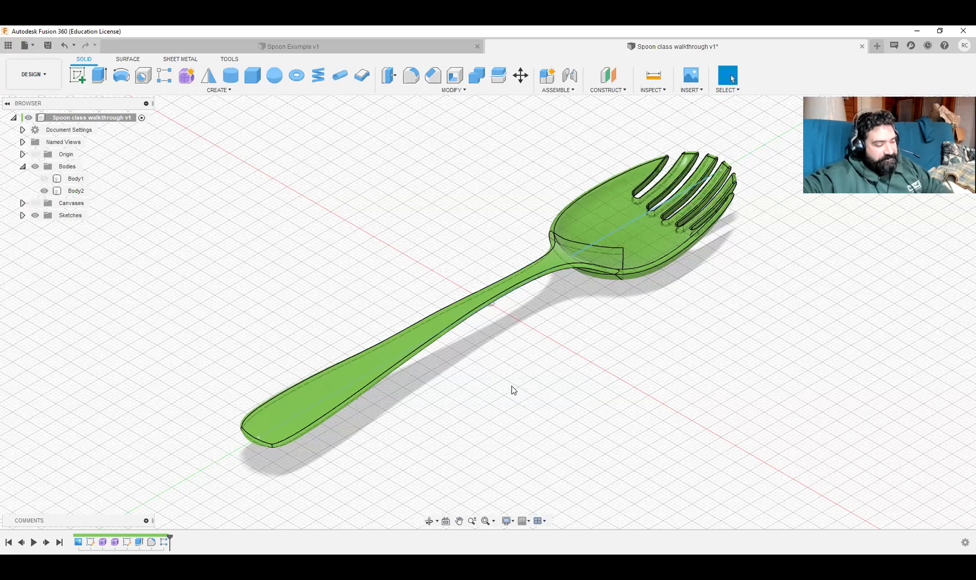
pyautogui.hotkey('ctrl', 's')
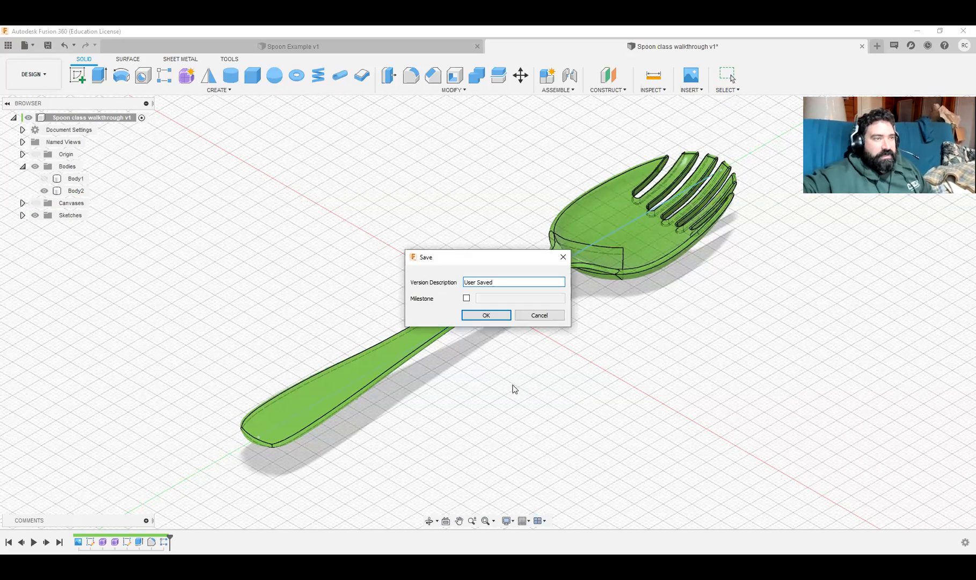
pyautogui.click(494, 320)
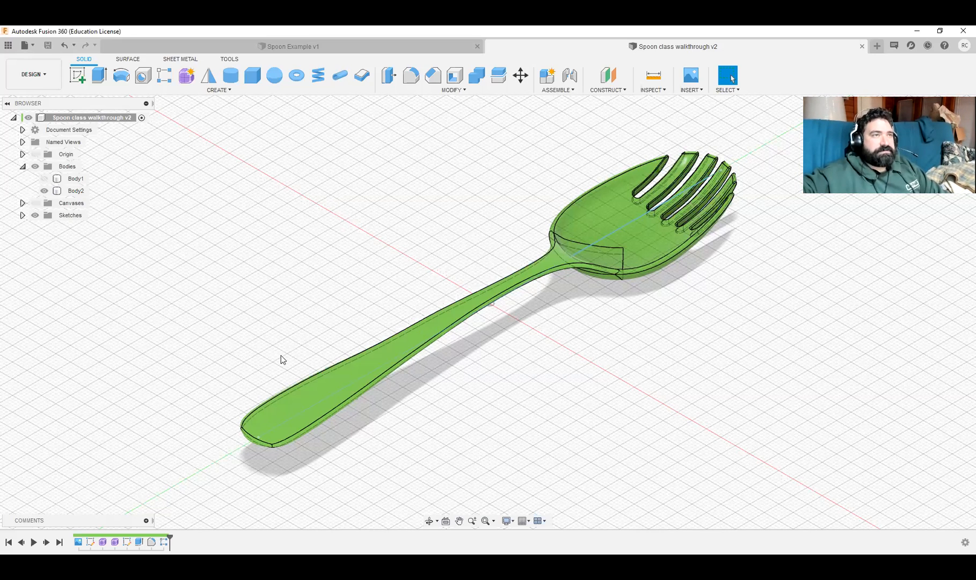
# Step: Hide Body2 and, in a new form, draw a box about 60 by 16 mm along the sketch line, with one end at the origin
pyautogui.click(44, 191)
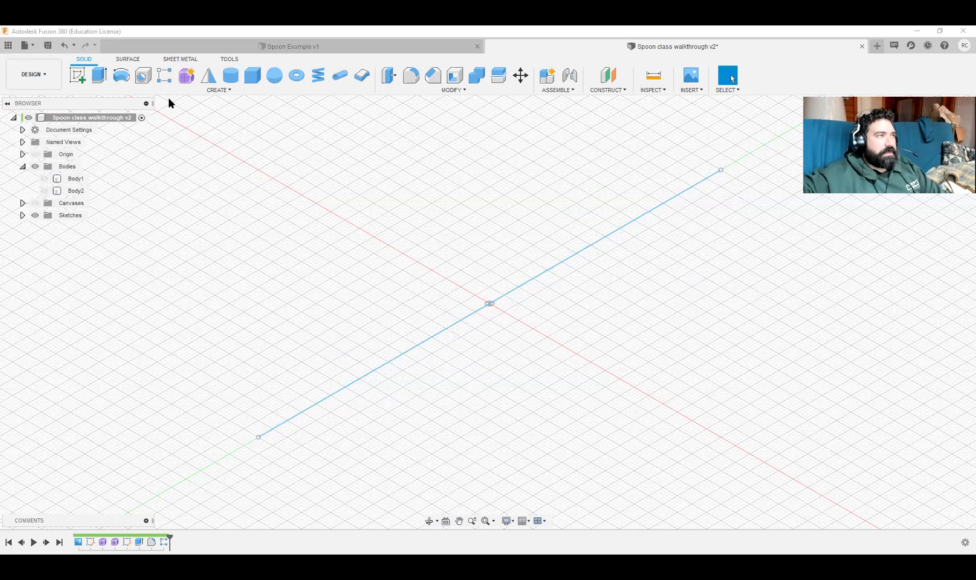
pyautogui.click(183, 85)
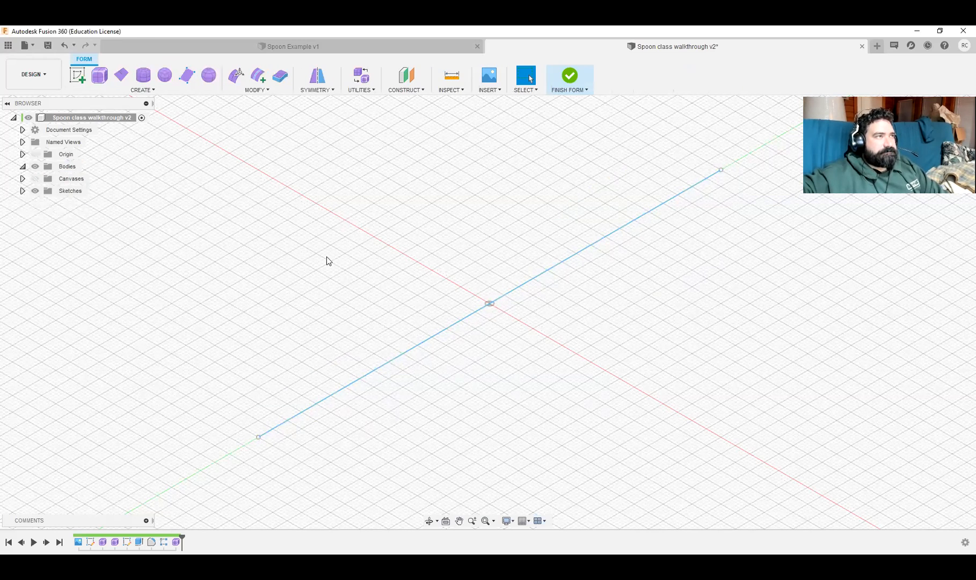
pyautogui.click(103, 78)
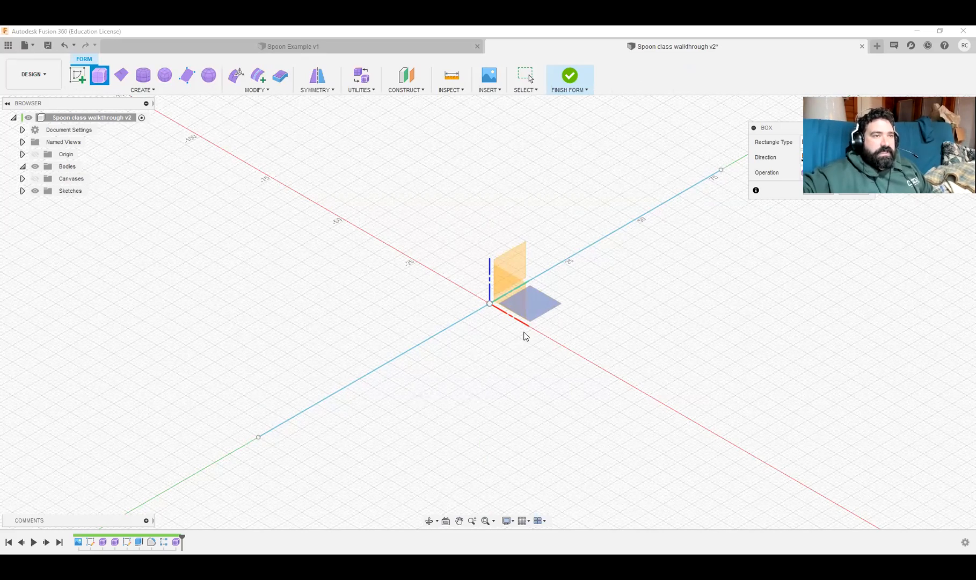
pyautogui.click(525, 333)
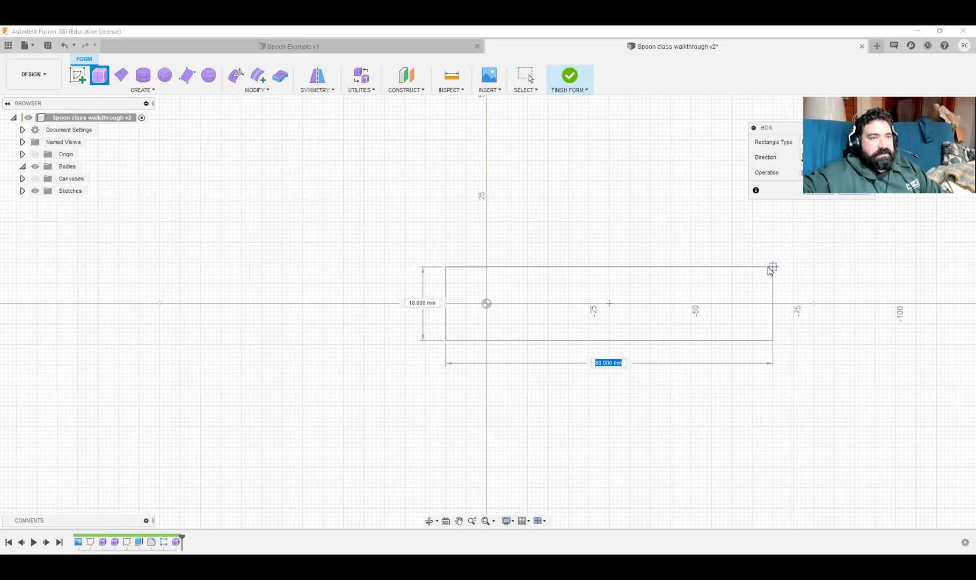
pyautogui.click(730, 271)
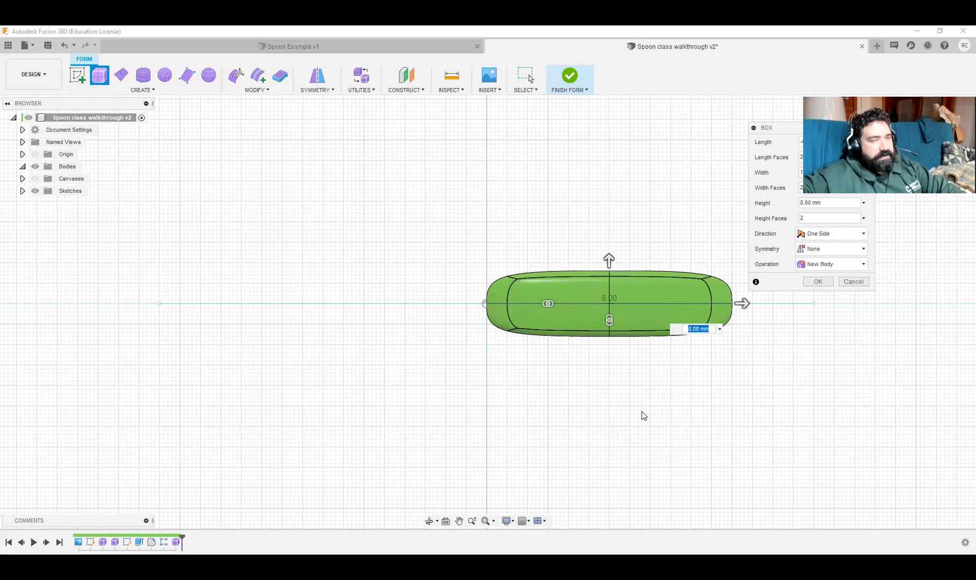
# Step: Divide the T-spline box into three faces across its width and two along its height
pyautogui.keyDown('shift'); pyautogui.moveTo(642, 415); pyautogui.dragTo(610, 426, button='middle'); pyautogui.keyUp('shift')
pyautogui.moveTo(588, 434); pyautogui.dragTo(579, 447)
pyautogui.press('Escape')
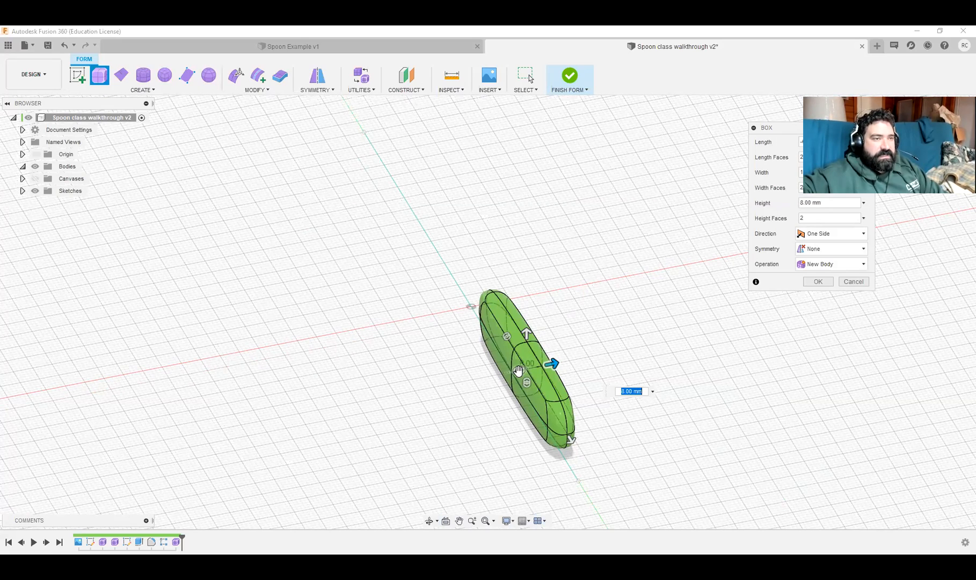
pyautogui.press('Tab')
pyautogui.write('4')
pyautogui.moveTo(518, 370); pyautogui.dragTo(500, 370)
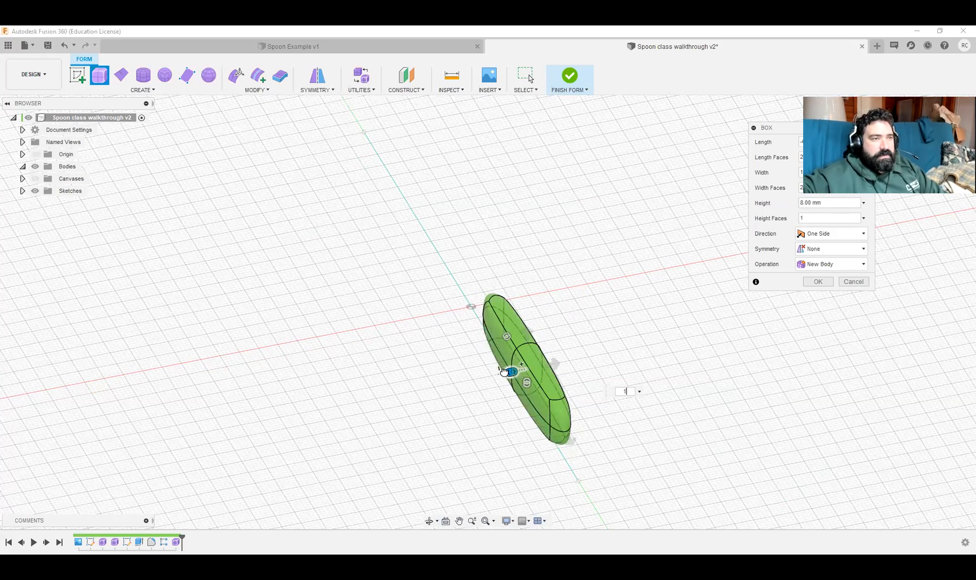
pyautogui.moveTo(509, 372); pyautogui.dragTo(515, 372)
pyautogui.write('7')
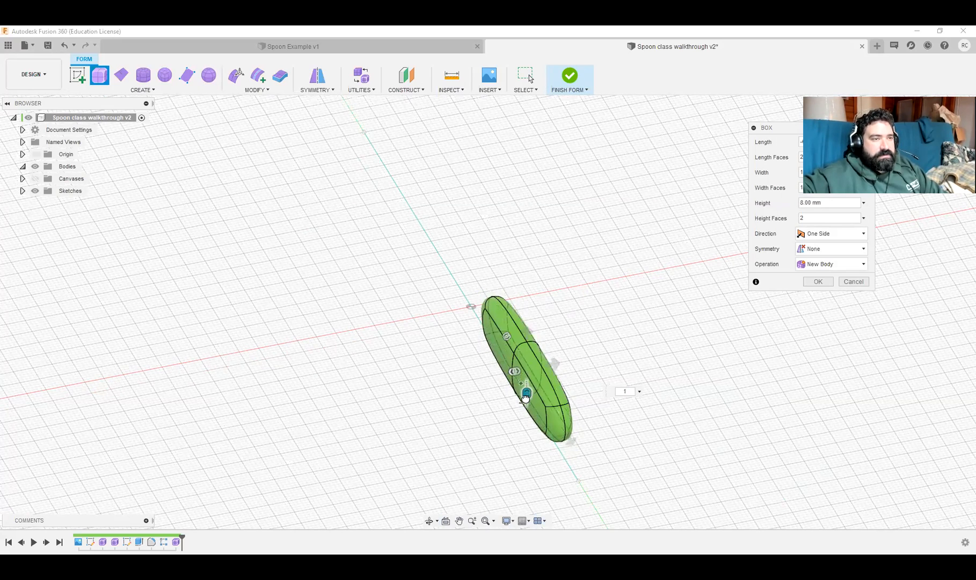
pyautogui.moveTo(526, 382); pyautogui.dragTo(526, 390)
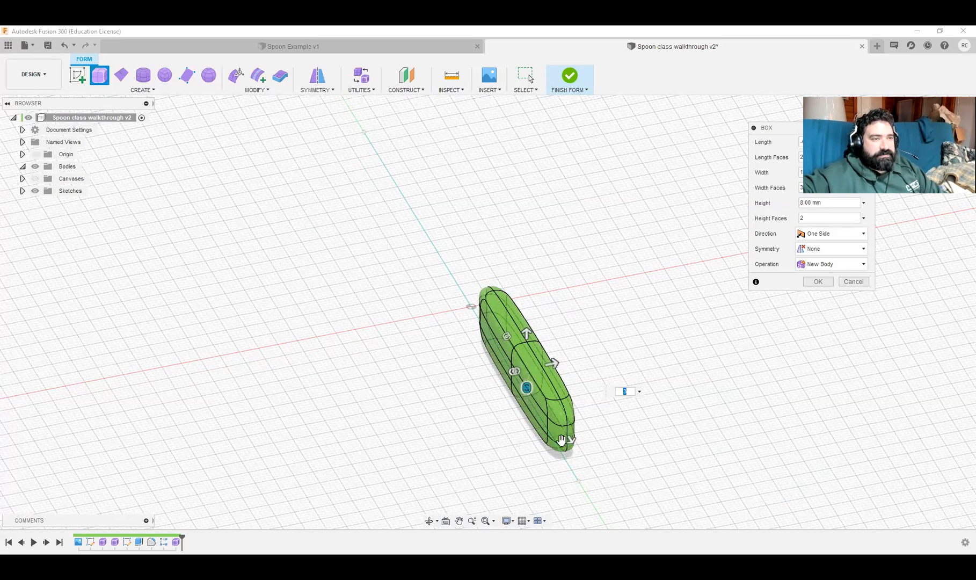
# Step: Give the box mirror symmetry with Height Symmetry enabled and create it as a new body
pyautogui.click(819, 247)
pyautogui.click(815, 273)
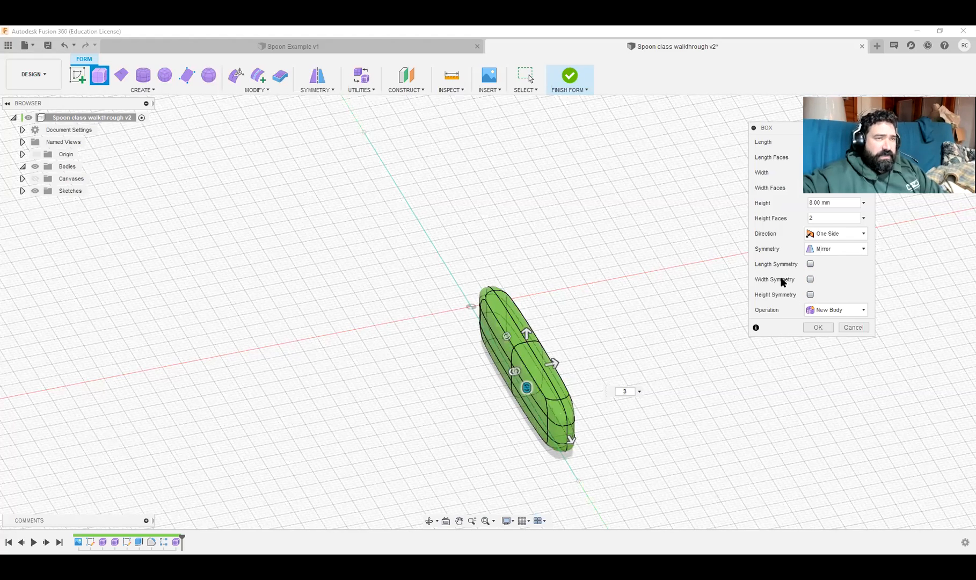
pyautogui.click(811, 296)
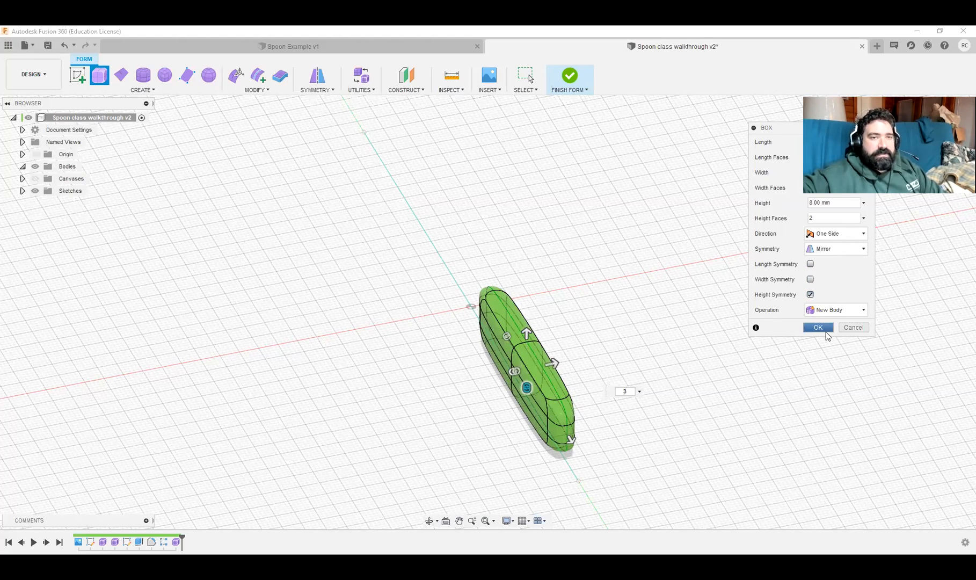
pyautogui.press('Return')
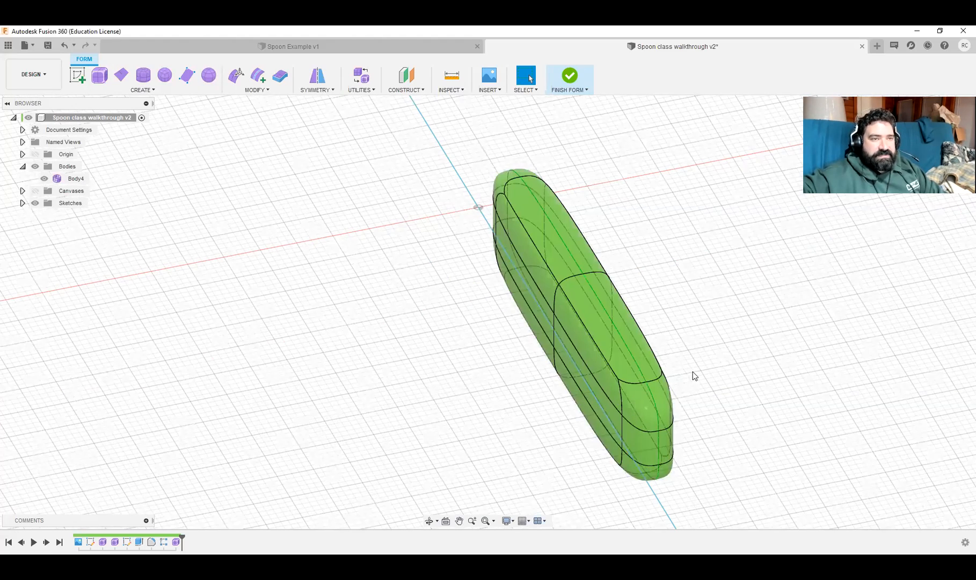
# Step: With Edit Form, select the faces at the box's origin end and extrude them 30 mm outward along the sketch line
pyautogui.scroll(3, 693, 373)
pyautogui.click(621, 316)
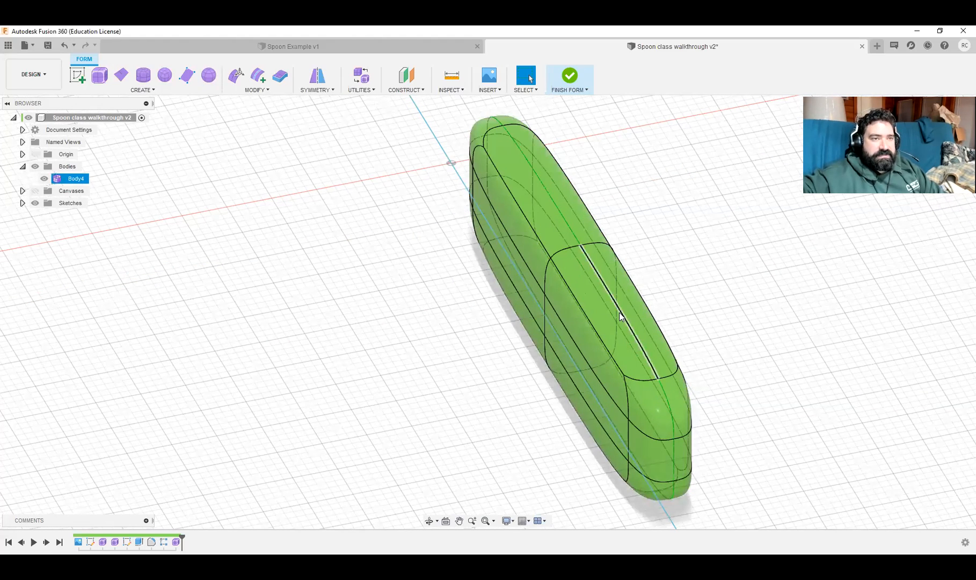
pyautogui.click(539, 177)
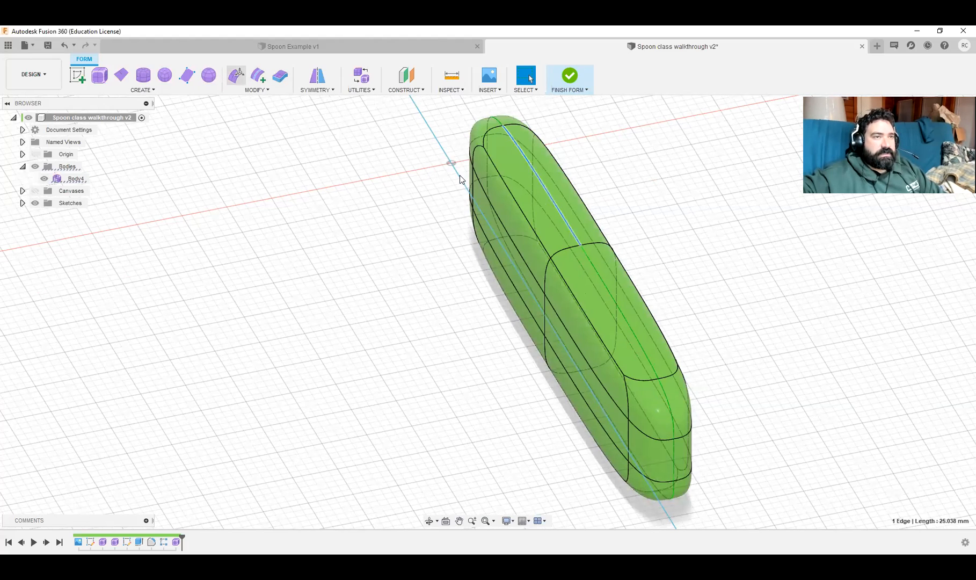
pyautogui.press('e')
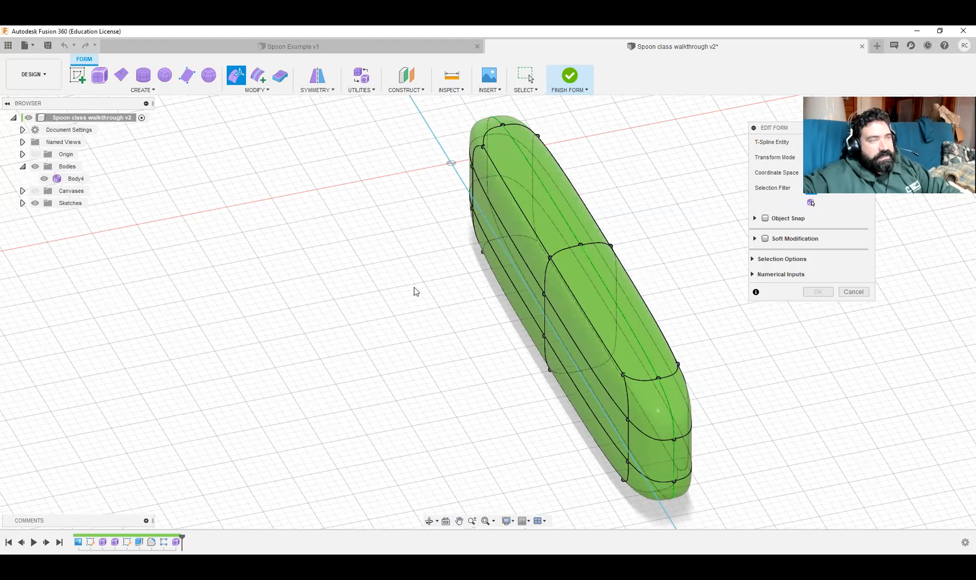
pyautogui.keyDown('shift'); pyautogui.moveTo(439, 277); pyautogui.dragTo(570, 226, button='middle'); pyautogui.keyUp('shift')
pyautogui.moveTo(313, 208); pyautogui.dragTo(295, 294)
pyautogui.moveTo(350, 192); pyautogui.dragTo(310, 317)
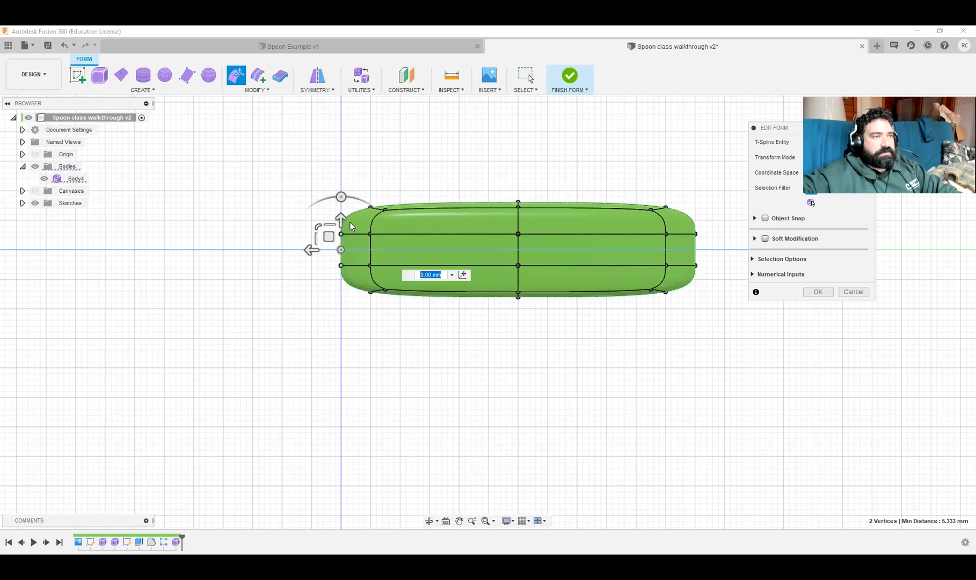
pyautogui.click(324, 264)
pyautogui.moveTo(364, 178); pyautogui.dragTo(322, 329)
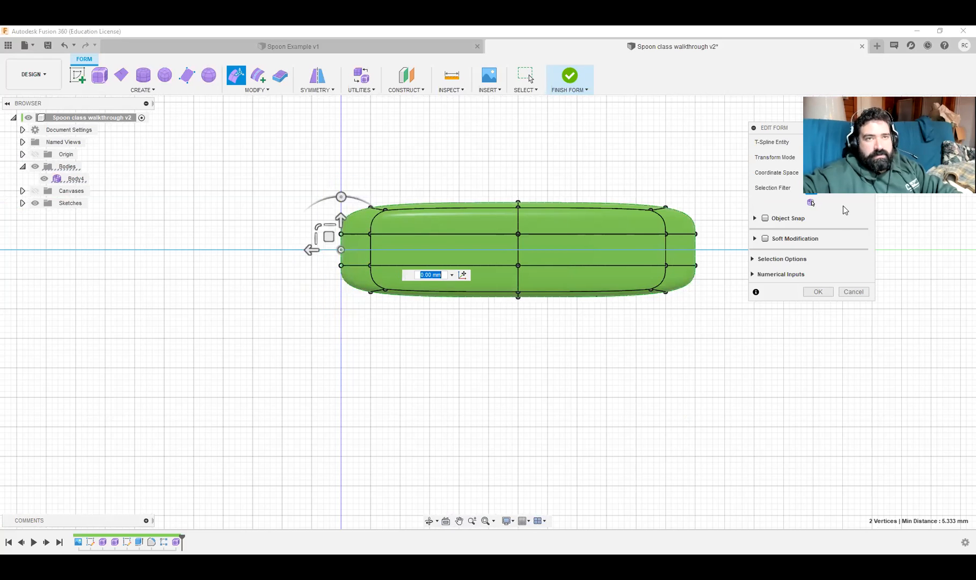
pyautogui.moveTo(350, 167); pyautogui.dragTo(316, 327)
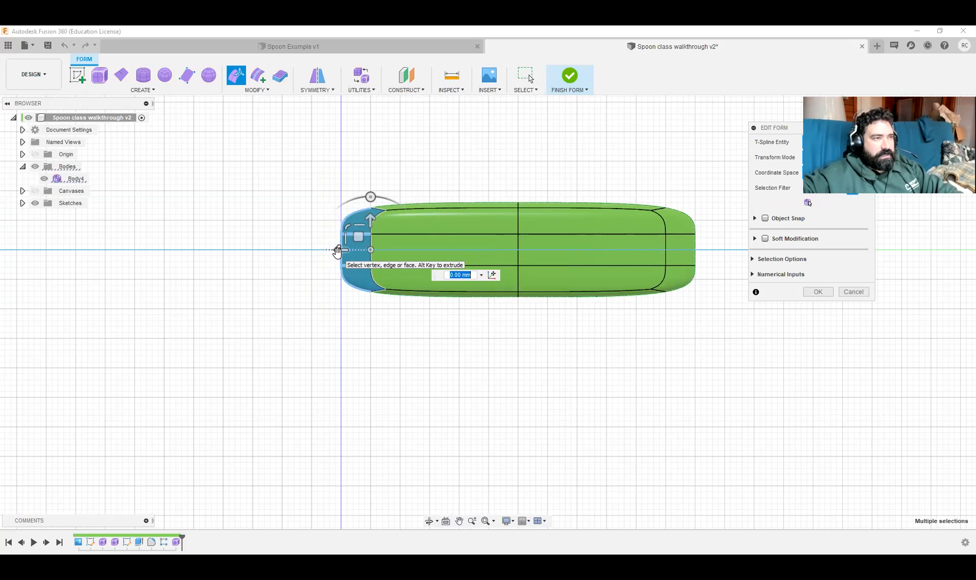
pyautogui.moveTo(337, 250); pyautogui.dragTo(161, 250)
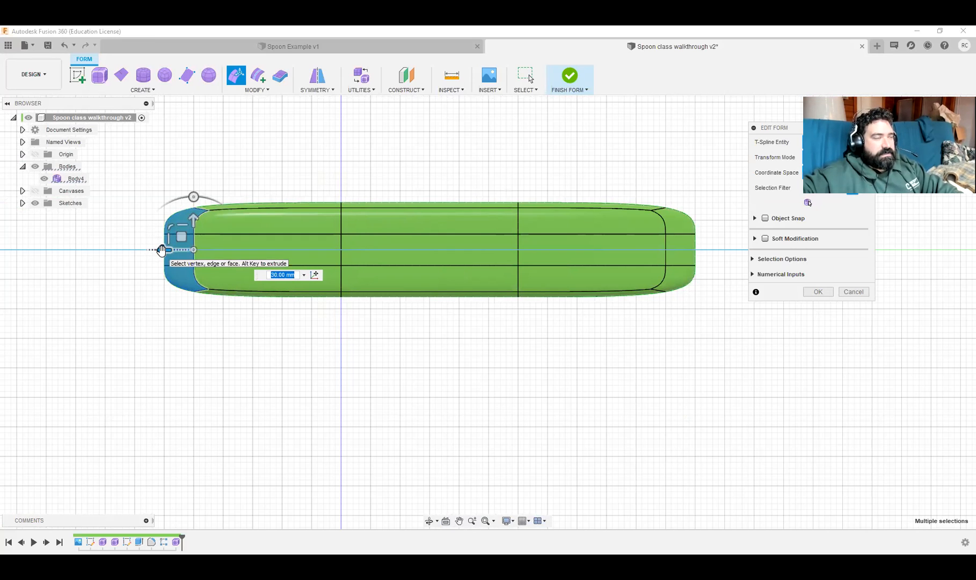
# Step: Extrude the selected end faces another section outward along the sketch line and scale their height to about 0.4
pyautogui.moveTo(161, 250); pyautogui.dragTo(5, 249)
pyautogui.moveTo(4, 249); pyautogui.dragTo(132, 262, button='middle')
pyautogui.moveTo(132, 262); pyautogui.dragTo(133, 312)
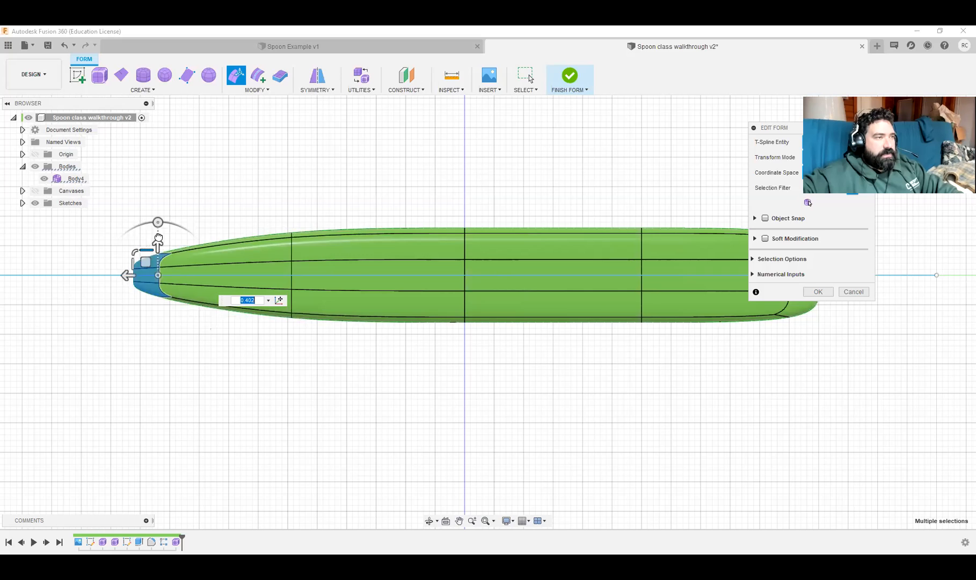
# Step: Raise the narrowed end faces 2 mm, extrude them another 21 mm along the sketch line, and clear the selection
pyautogui.moveTo(158, 245); pyautogui.dragTo(158, 233)
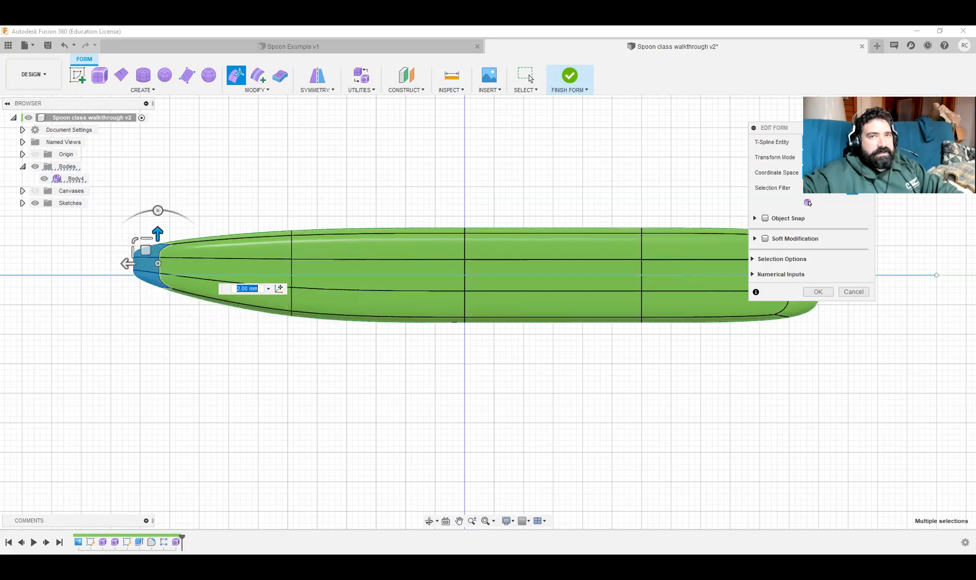
pyautogui.keyDown('shift'); pyautogui.moveTo(258, 341); pyautogui.dragTo(262, 379, button='middle'); pyautogui.keyUp('shift')
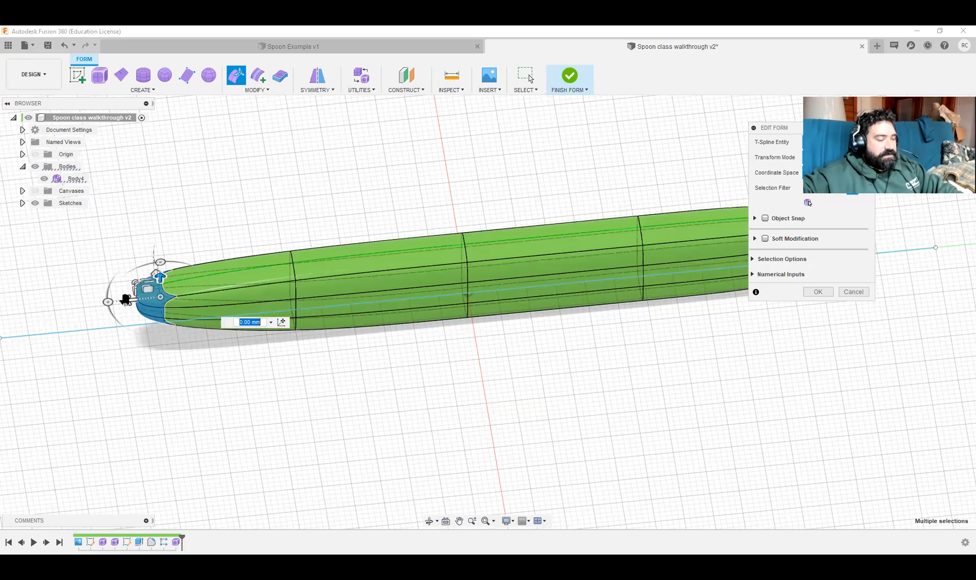
pyautogui.moveTo(126, 299); pyautogui.dragTo(8, 312)
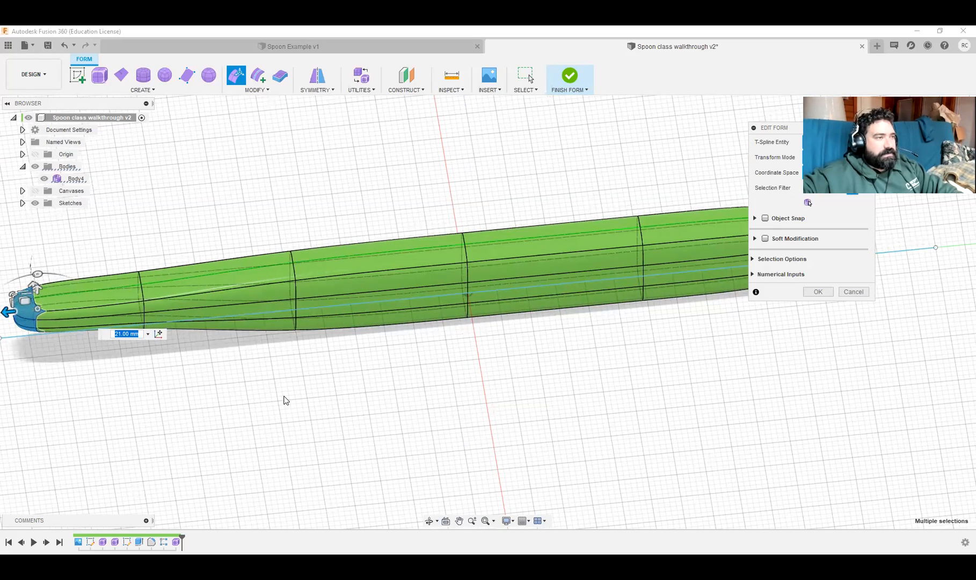
pyautogui.moveTo(501, 409); pyautogui.dragTo(731, 420, button='middle')
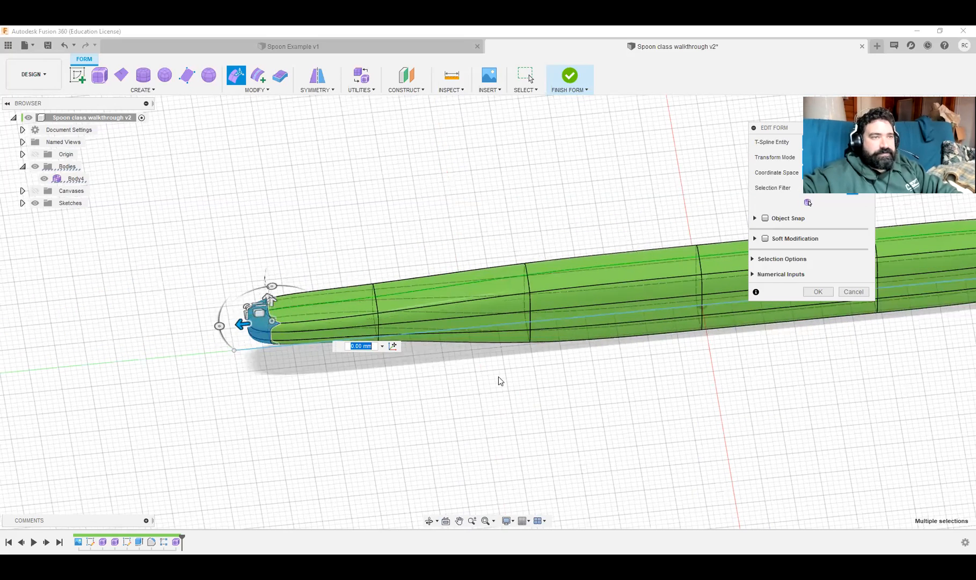
pyautogui.keyDown('shift'); pyautogui.moveTo(268, 299); pyautogui.dragTo(501, 300, button='middle'); pyautogui.keyUp('shift')
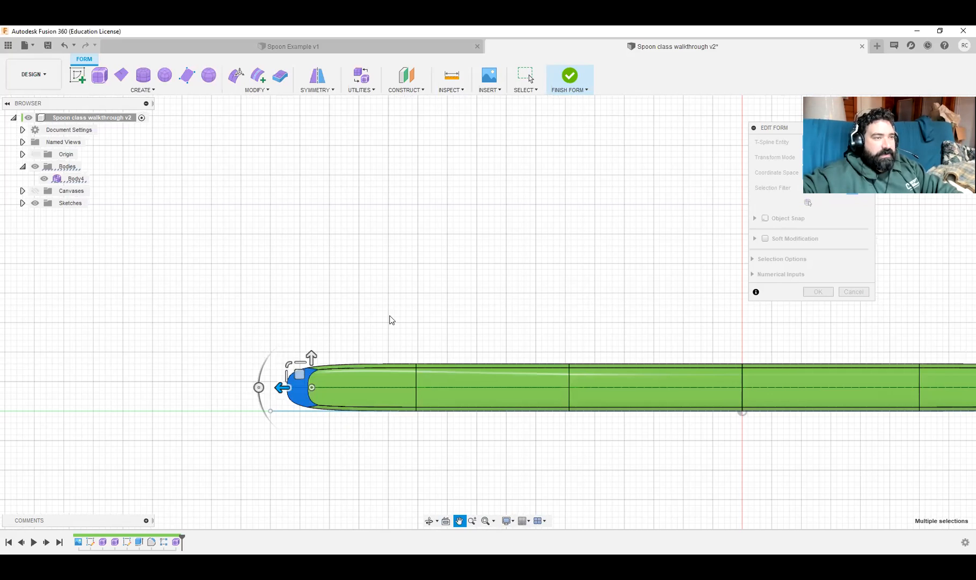
pyautogui.moveTo(391, 320); pyautogui.dragTo(429, 300, button='middle')
pyautogui.click(444, 329)
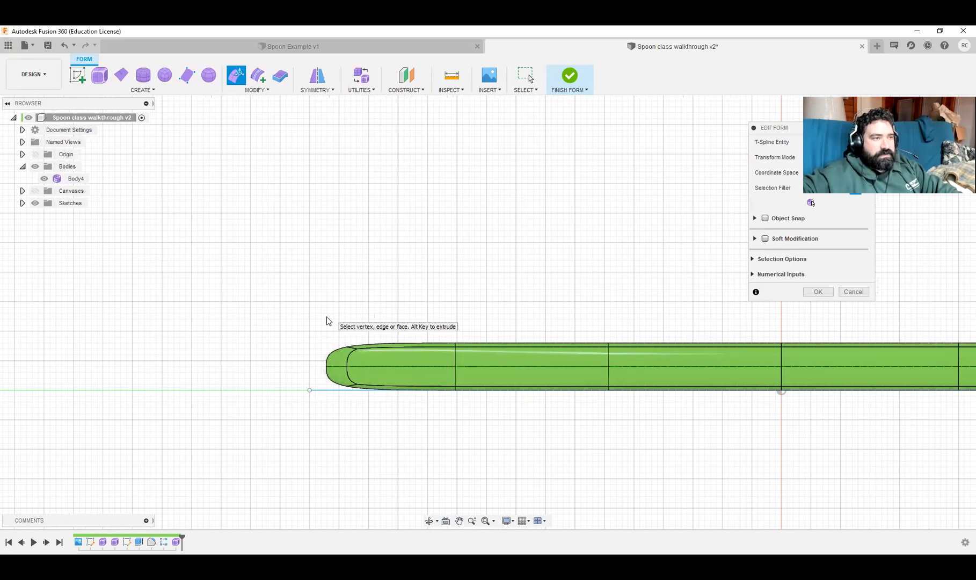
# Step: Thin the blade by moving its side faces, from the origin to near the tip, 3 mm inward symmetrically
pyautogui.keyDown('shift'); pyautogui.moveTo(585, 437); pyautogui.dragTo(562, 413, button='middle'); pyautogui.keyUp('shift')
pyautogui.keyDown('shift'); pyautogui.moveTo(435, 413); pyautogui.dragTo(433, 412, button='middle'); pyautogui.keyUp('shift')
pyautogui.keyDown('shift'); pyautogui.moveTo(618, 322); pyautogui.dragTo(654, 435, button='middle'); pyautogui.keyUp('shift')
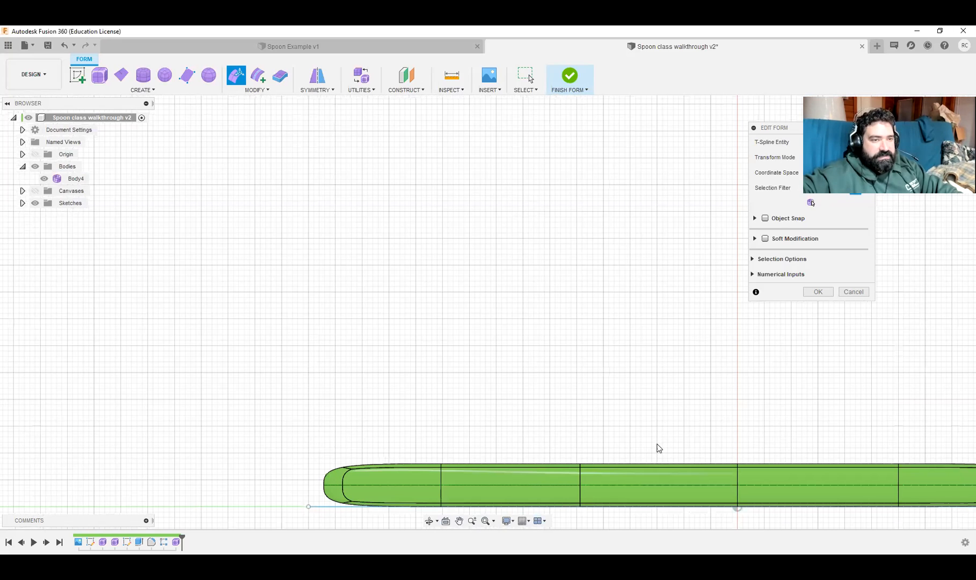
pyautogui.moveTo(433, 458); pyautogui.dragTo(348, 465)
pyautogui.keyDown('shift'); pyautogui.moveTo(695, 378); pyautogui.dragTo(683, 360, button='middle'); pyautogui.keyUp('shift')
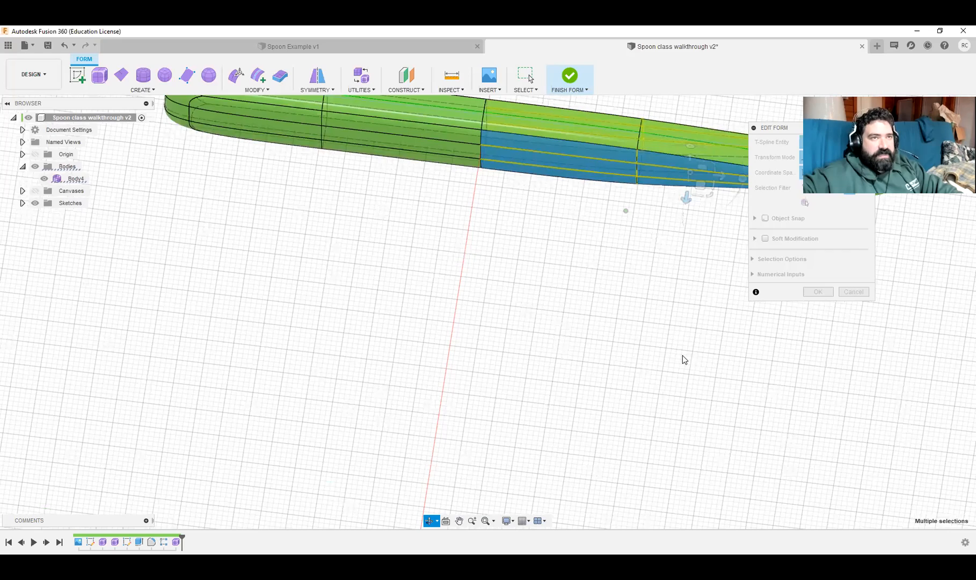
pyautogui.keyDown('shift'); pyautogui.moveTo(436, 371); pyautogui.dragTo(453, 283, button='middle'); pyautogui.keyUp('shift')
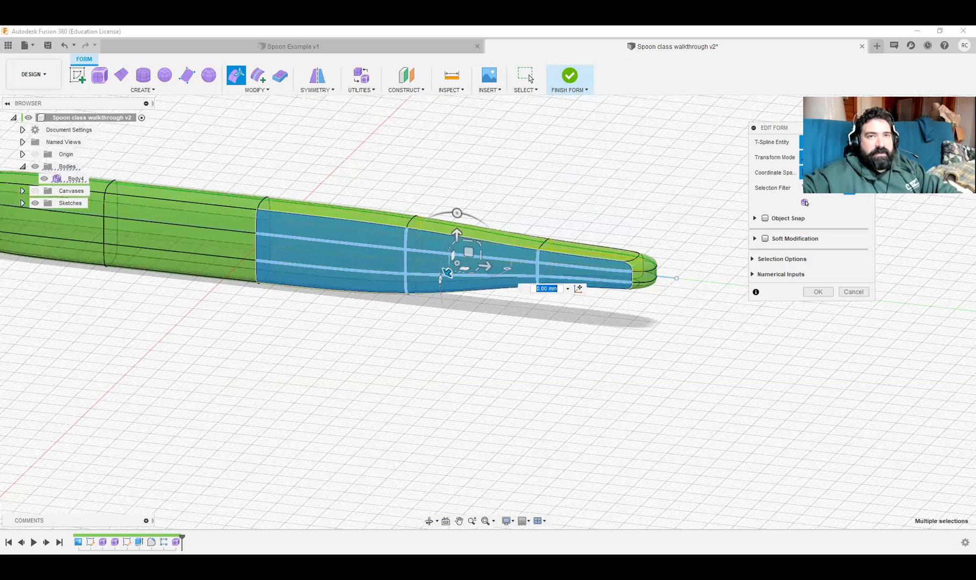
pyautogui.keyDown('shift'); pyautogui.moveTo(483, 333); pyautogui.dragTo(529, 260, button='middle'); pyautogui.keyUp('shift')
pyautogui.moveTo(437, 280); pyautogui.dragTo(437, 272)
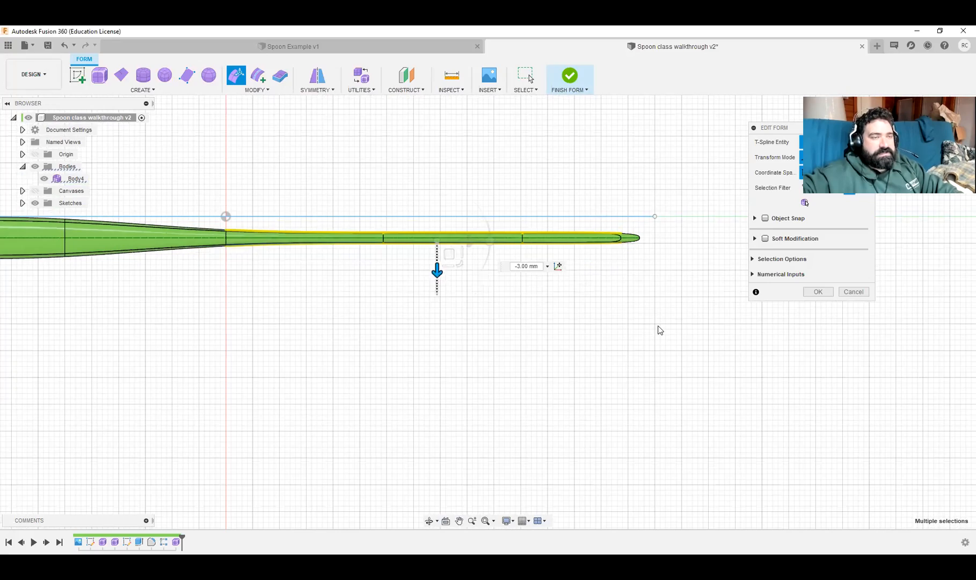
pyautogui.keyDown('shift'); pyautogui.moveTo(657, 329); pyautogui.dragTo(593, 258, button='middle'); pyautogui.keyUp('shift')
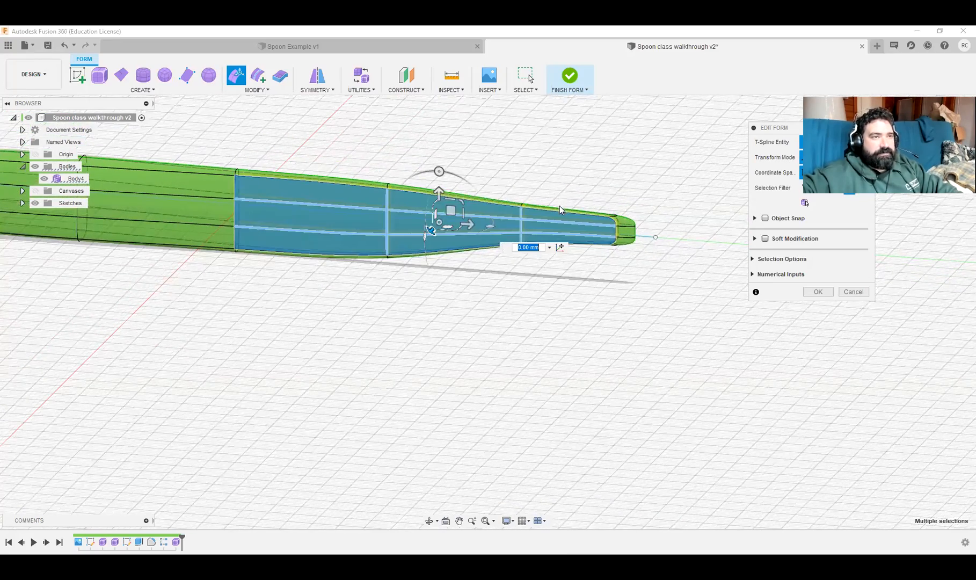
# Step: Raise the upper-edge vertices of the last cross-section before the blade tip by 2 mm
pyautogui.scroll(-1, 551, 173)
pyautogui.scroll(3, 551, 173)
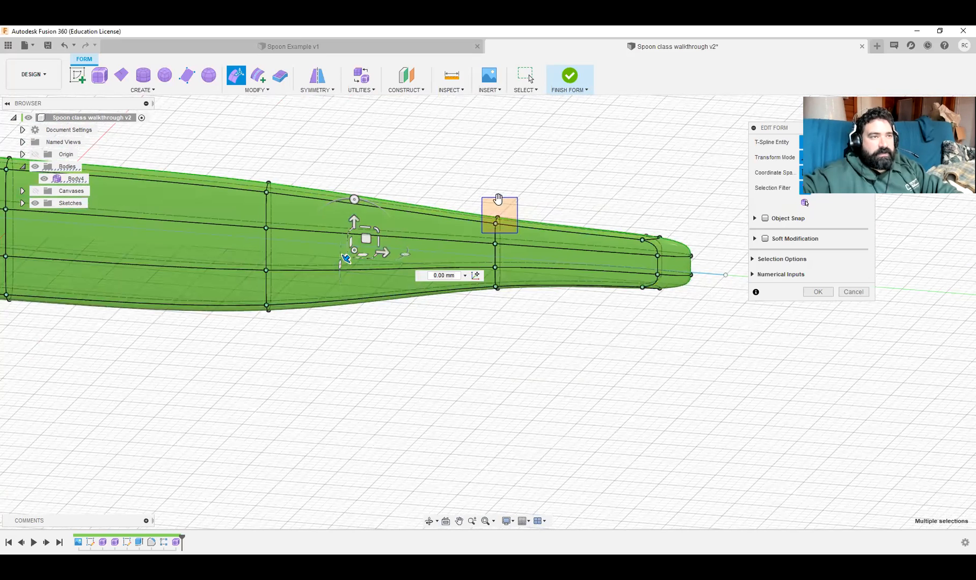
pyautogui.click(497, 217)
pyautogui.moveTo(496, 191); pyautogui.dragTo(497, 173)
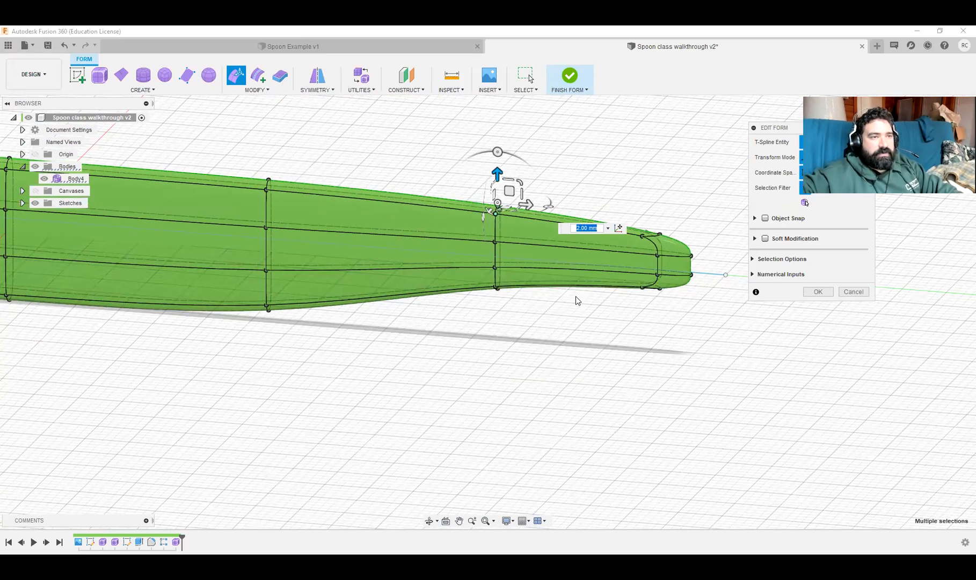
# Step: Raise all the vertices at the blade tip about 1 mm and rotate them 15 degrees
pyautogui.moveTo(638, 204); pyautogui.dragTo(732, 382)
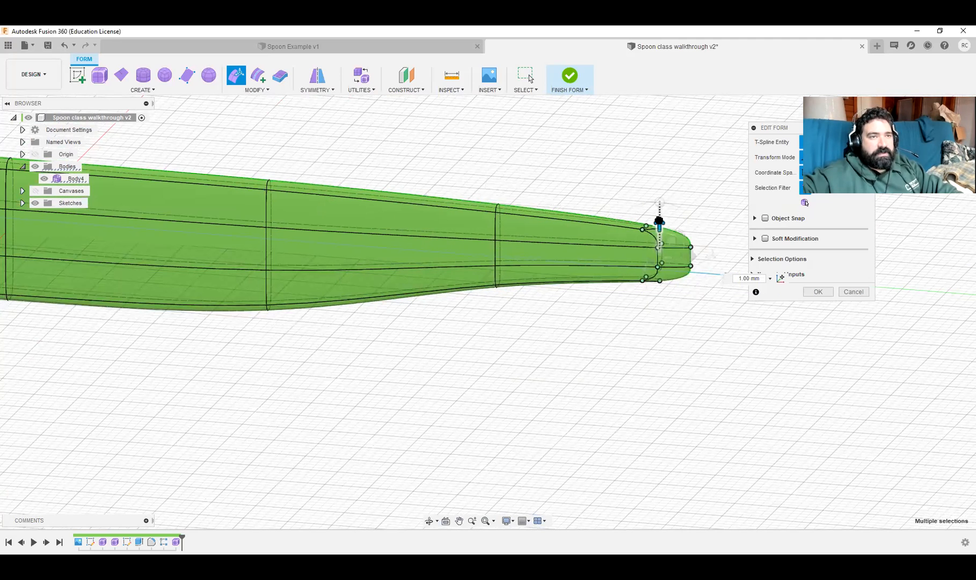
pyautogui.moveTo(659, 201); pyautogui.dragTo(646, 203)
pyautogui.scroll(-5, 353, 291)
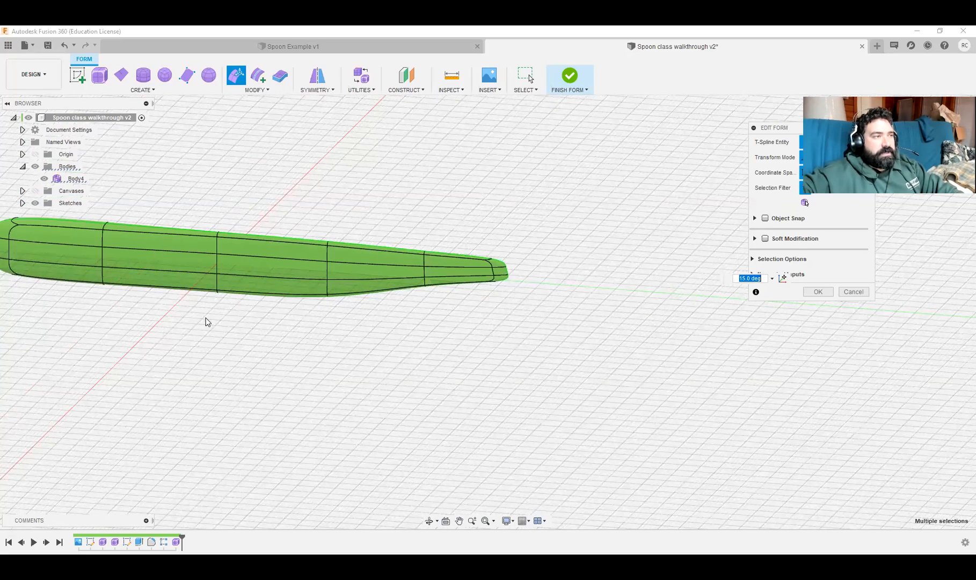
# Step: Switch to face selection and raise the lower faces of the handle section beside the origin by 4 mm
pyautogui.press('F6')
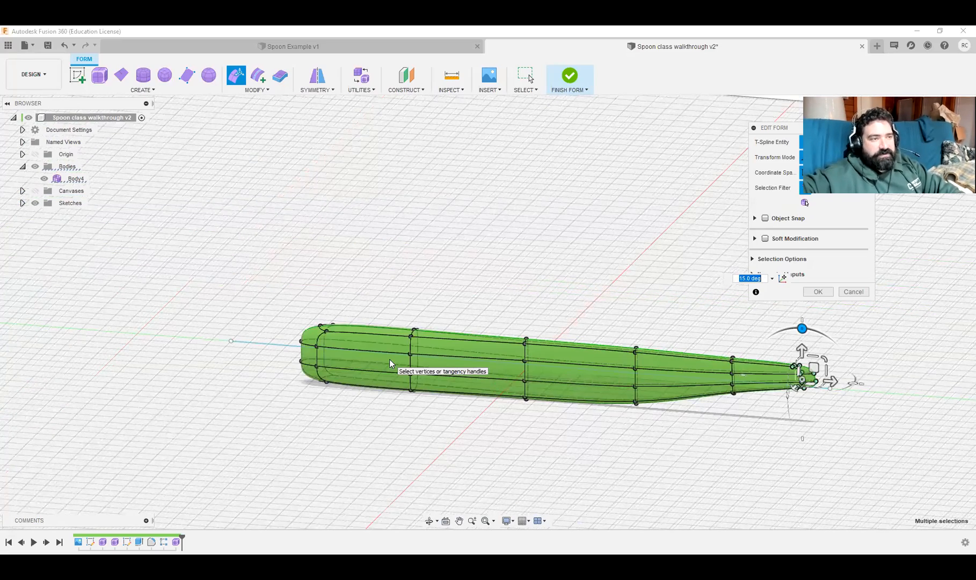
pyautogui.keyDown('shift'); pyautogui.moveTo(464, 278); pyautogui.dragTo(469, 273, button='middle'); pyautogui.keyUp('shift')
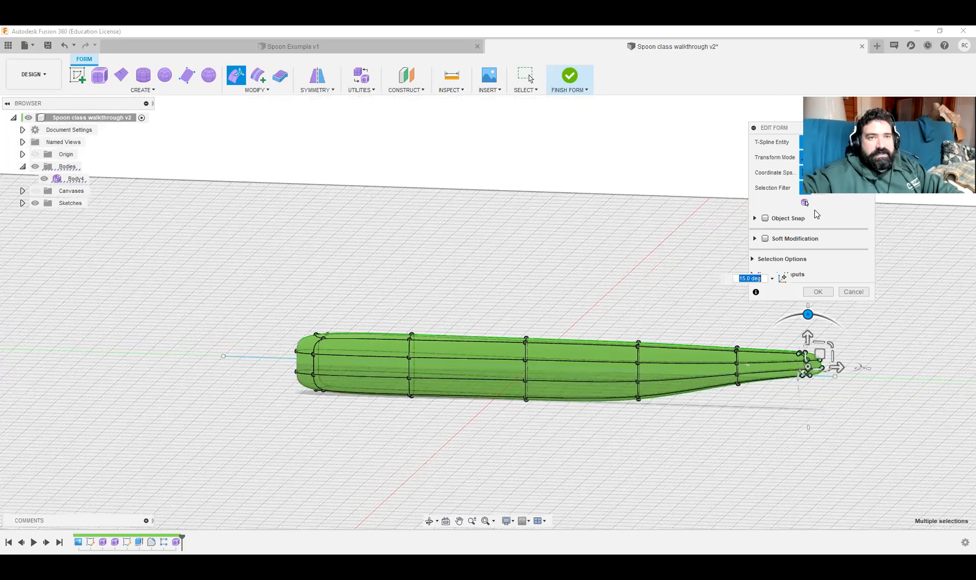
pyautogui.click(805, 202)
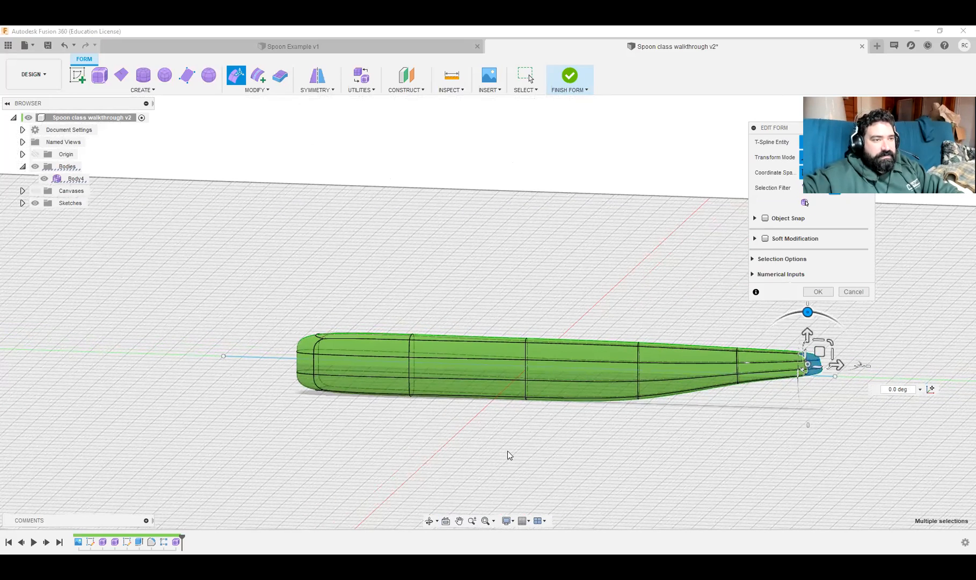
pyautogui.moveTo(508, 450); pyautogui.dragTo(446, 392)
pyautogui.moveTo(466, 358); pyautogui.dragTo(467, 343)
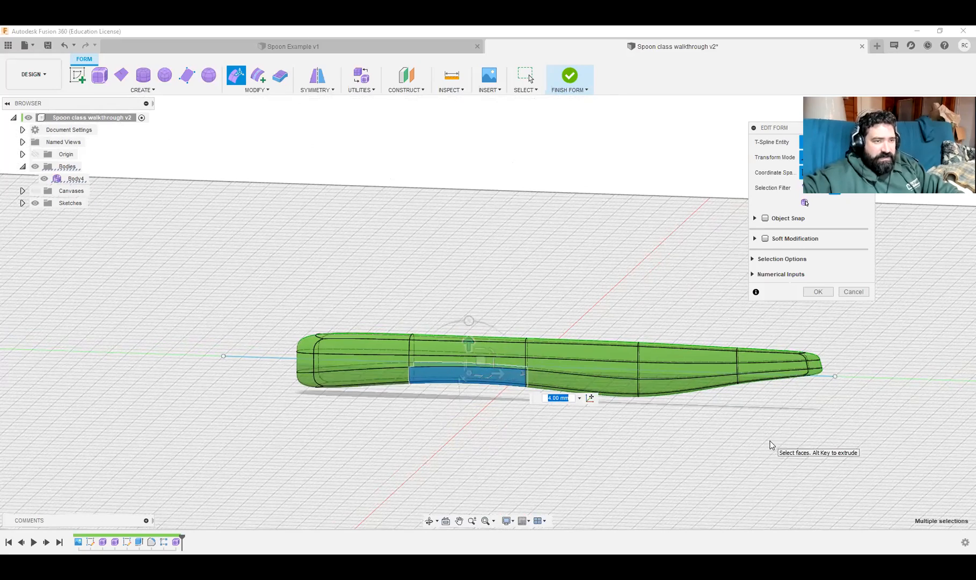
# Step: Accept the form edits and finish the form to convert the knife into a solid body
pyautogui.keyDown('shift'); pyautogui.moveTo(638, 471); pyautogui.dragTo(605, 513, button='middle'); pyautogui.keyUp('shift')
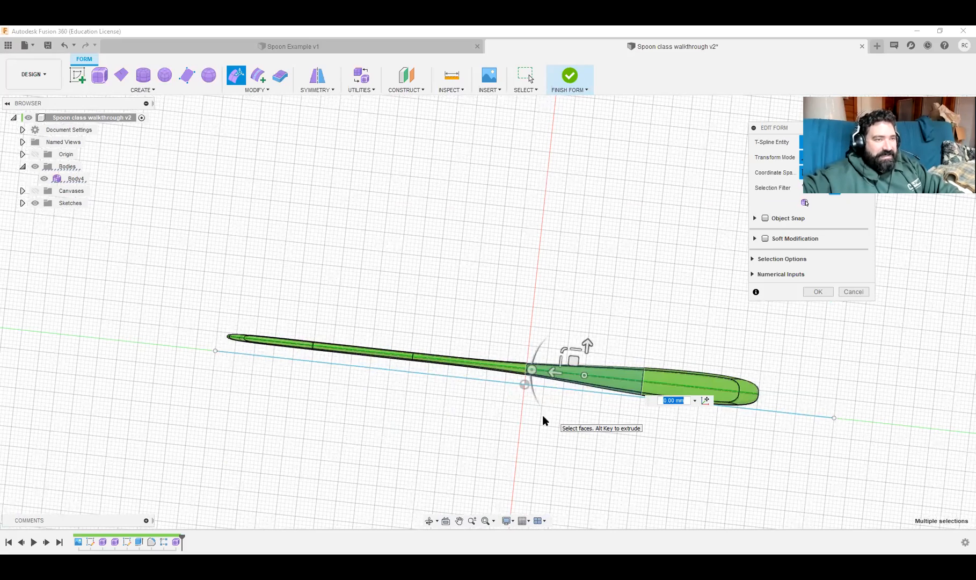
pyautogui.keyDown('shift'); pyautogui.moveTo(531, 385); pyautogui.dragTo(509, 350, button='middle'); pyautogui.keyUp('shift')
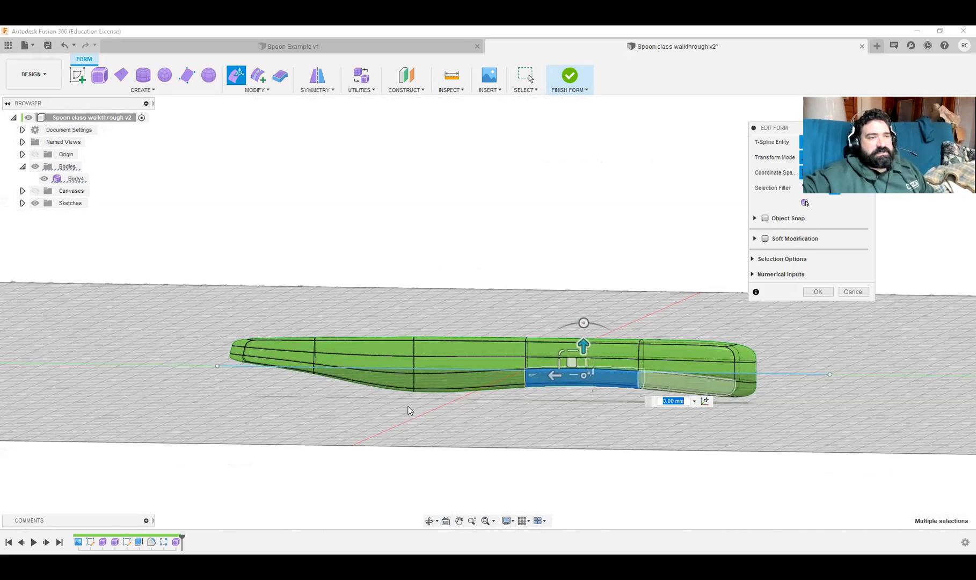
pyautogui.scroll(2, 364, 401)
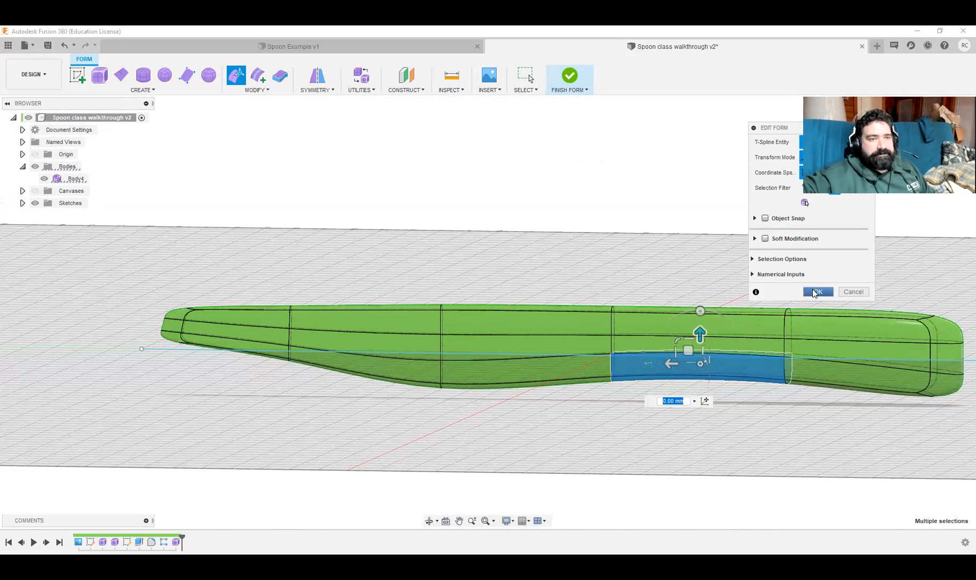
pyautogui.click(815, 292)
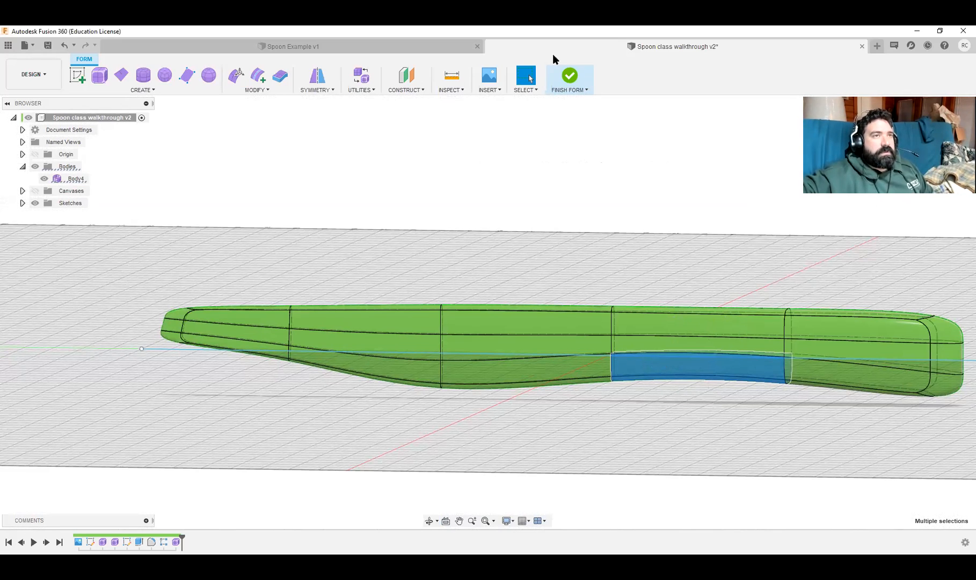
pyautogui.click(574, 76)
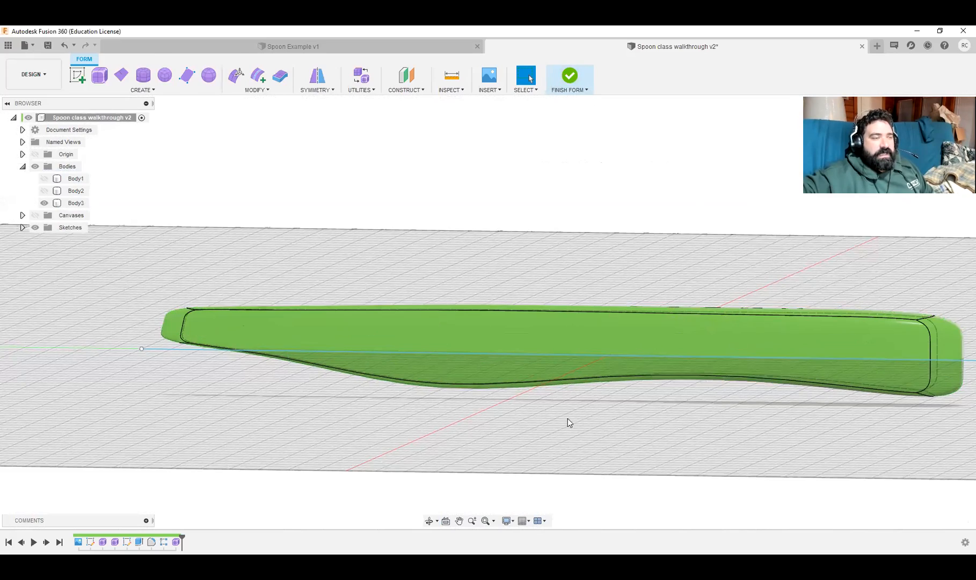
# Step: Show Body2 alongside the new body and rename Body3 as Knife
pyautogui.keyDown('shift'); pyautogui.moveTo(694, 246); pyautogui.dragTo(675, 300, button='middle'); pyautogui.keyUp('shift')
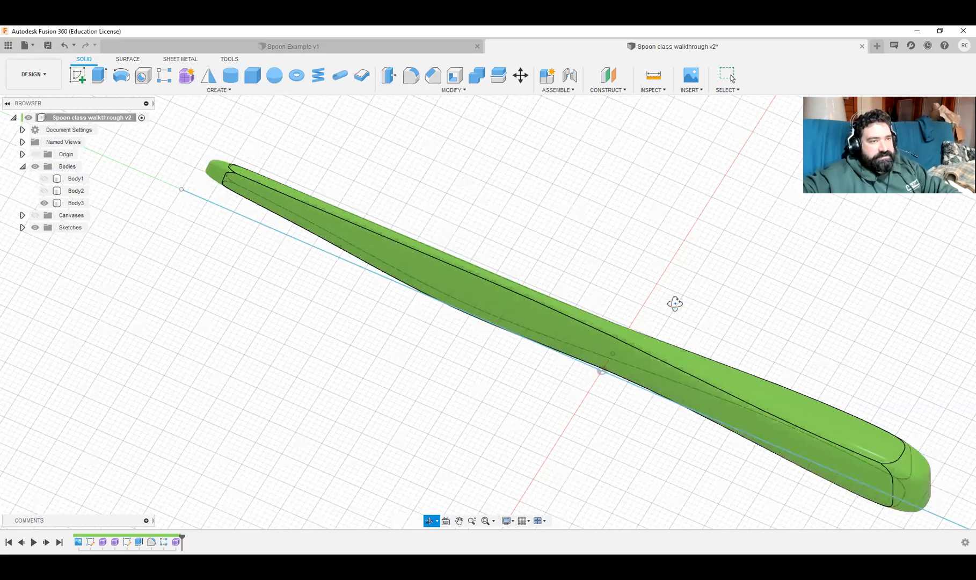
pyautogui.scroll(3, 671, 312)
pyautogui.press('F6')
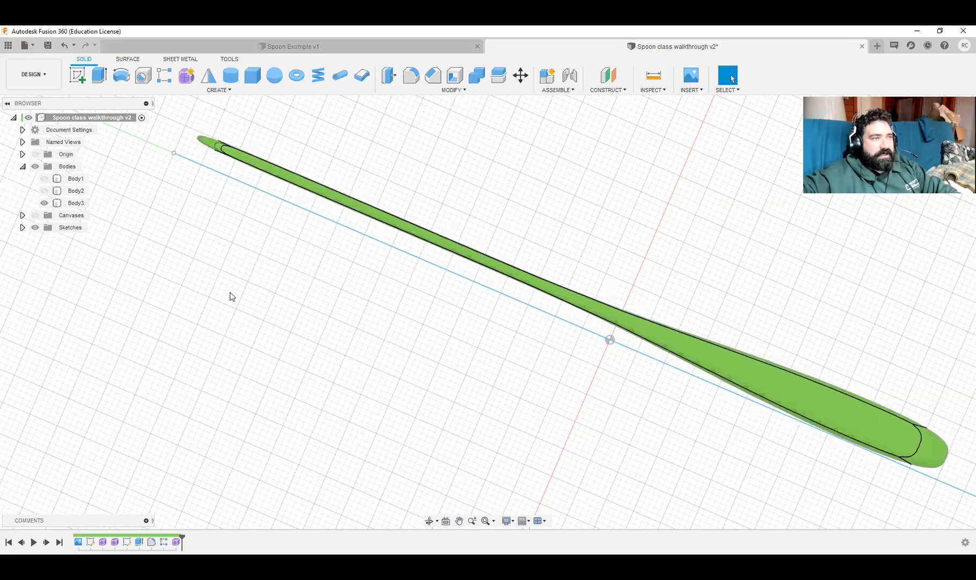
pyautogui.keyDown('shift'); pyautogui.moveTo(602, 399); pyautogui.dragTo(604, 313, button='middle'); pyautogui.keyUp('shift')
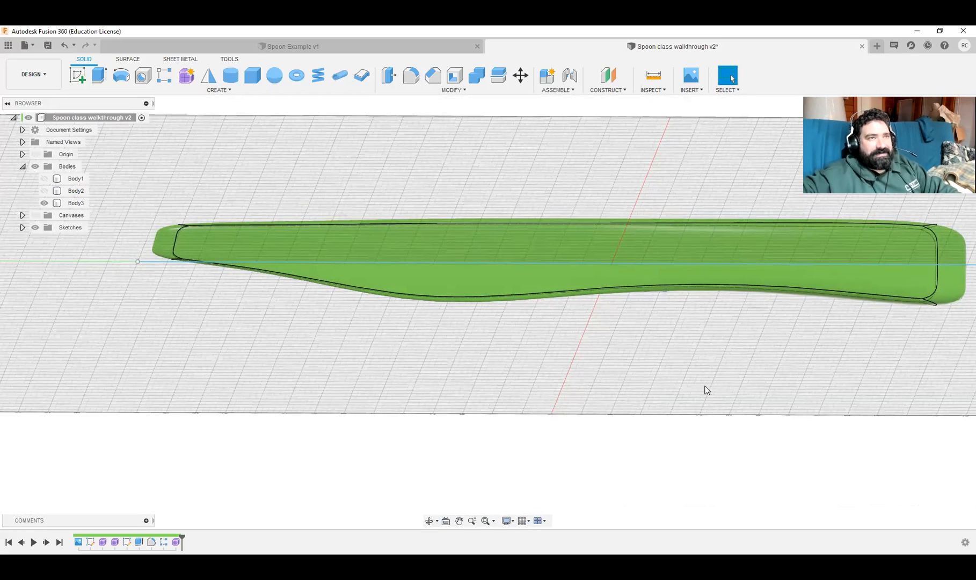
pyautogui.click(46, 192)
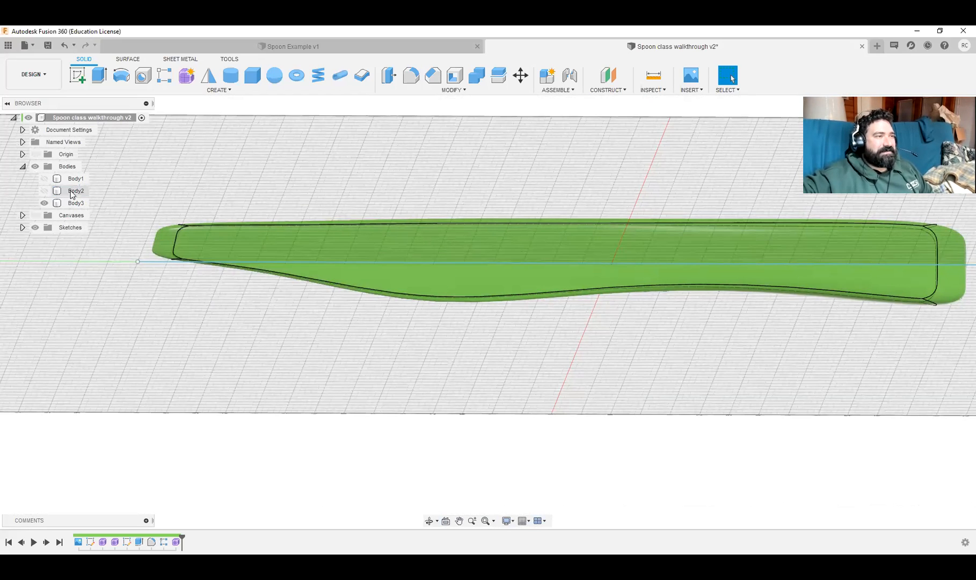
pyautogui.click(44, 190)
pyautogui.doubleClick(75, 203)
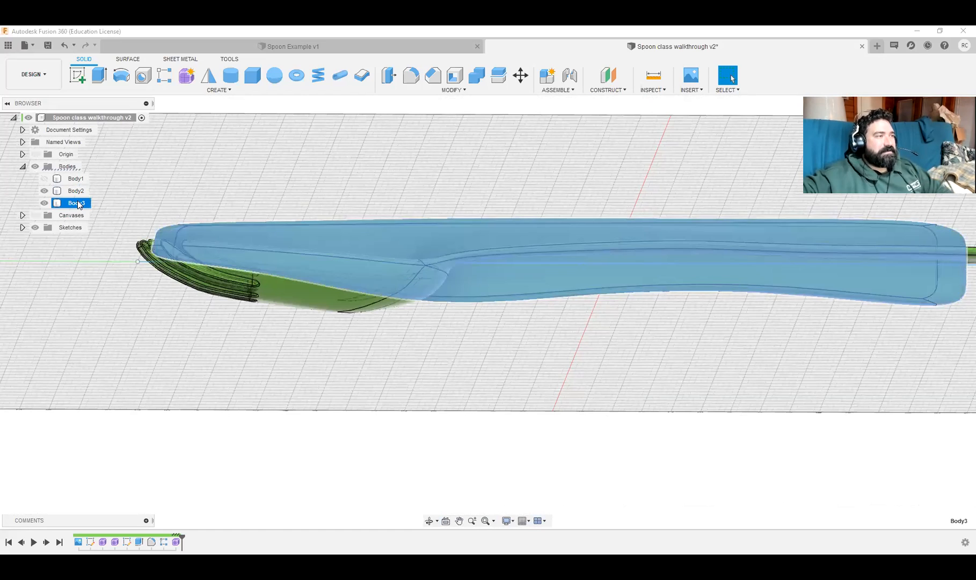
pyautogui.write('Knife')
pyautogui.press('Return')
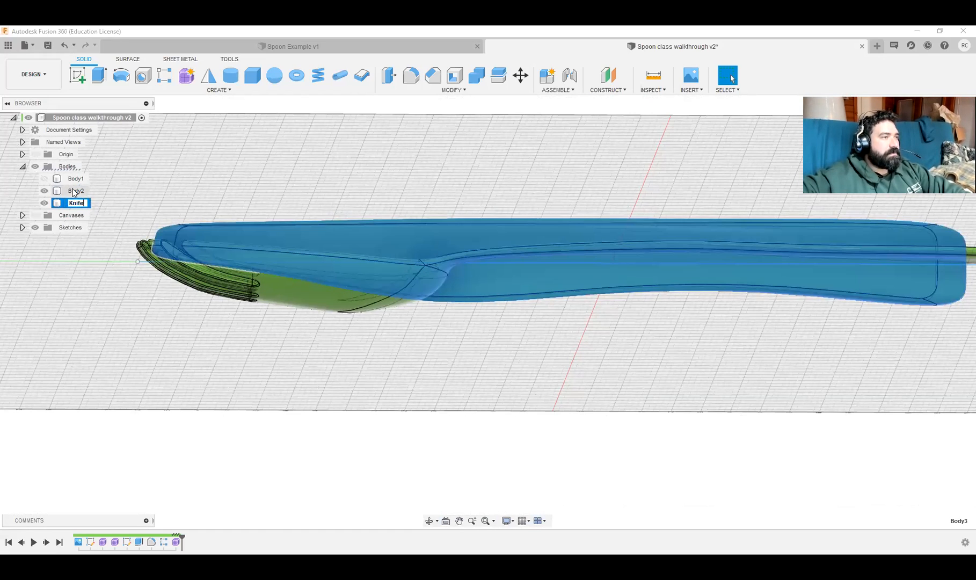
# Step: Rename Body2 as Spork and Body1 as Wing Spoon, and return to the home view with nothing selected
pyautogui.doubleClick(75, 191)
pyautogui.write('Sp')
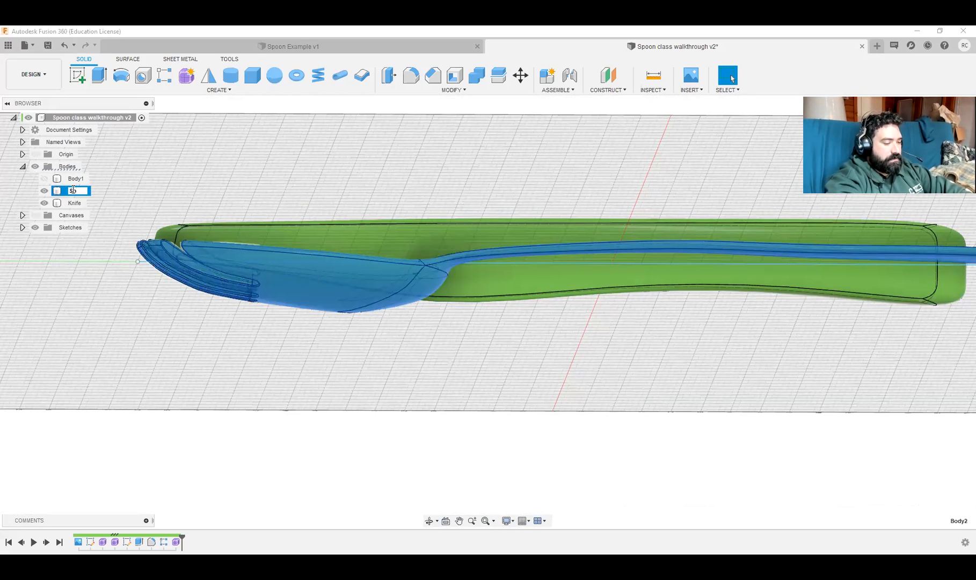
pyautogui.write('ork')
pyautogui.press('Return')
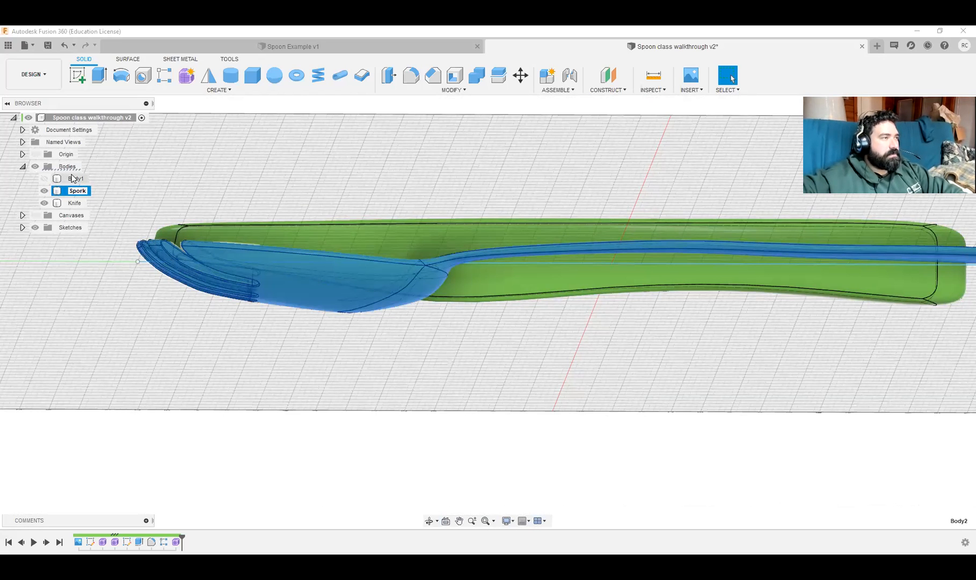
pyautogui.doubleClick(74, 178)
pyautogui.write('Wing Spoon')
pyautogui.press('Return')
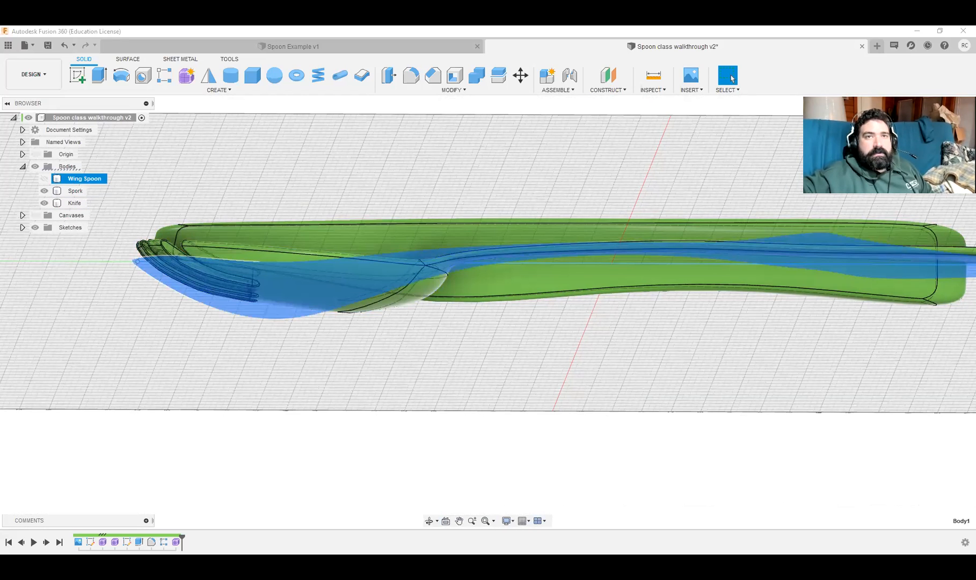
pyautogui.click(845, 153)
pyautogui.click(271, 259)
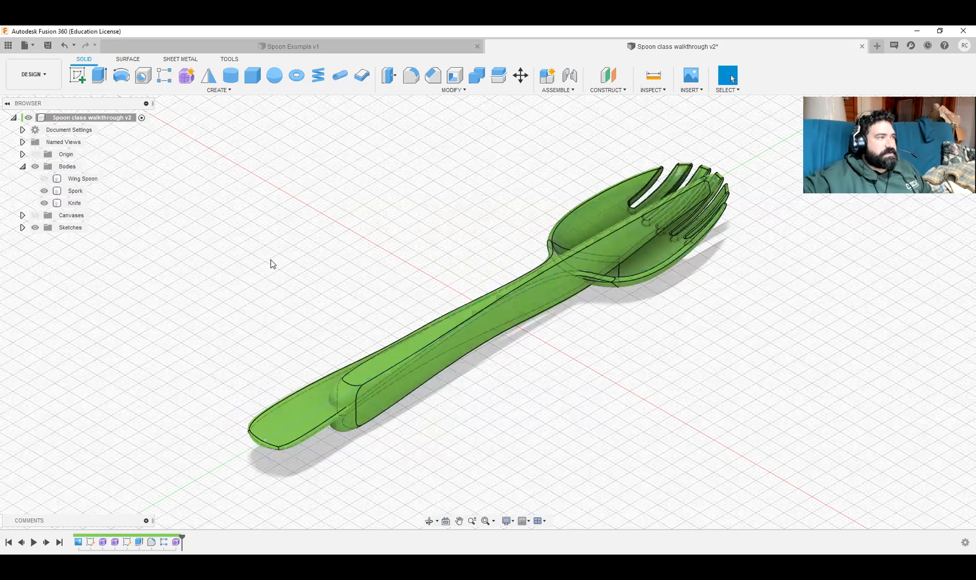
# Step: Move the Knife body -70 mm along the X axis, away from the overlapping spork
pyautogui.click(74, 203)
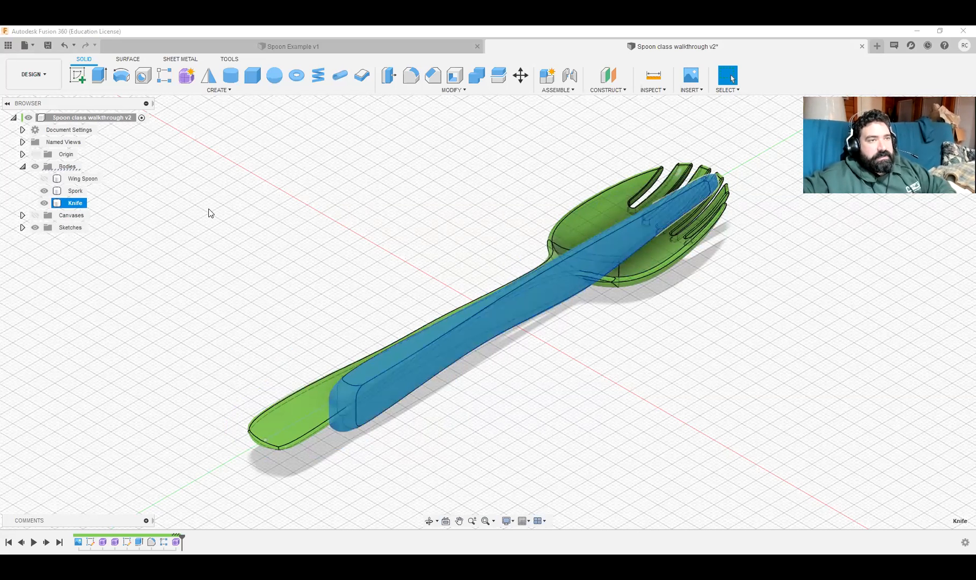
pyautogui.press('m')
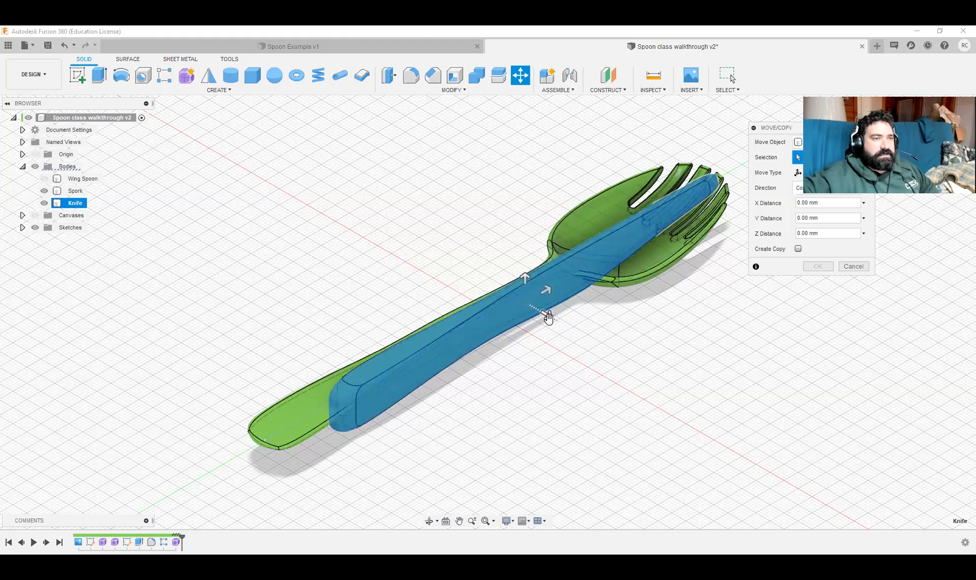
pyautogui.moveTo(547, 317); pyautogui.dragTo(346, 220)
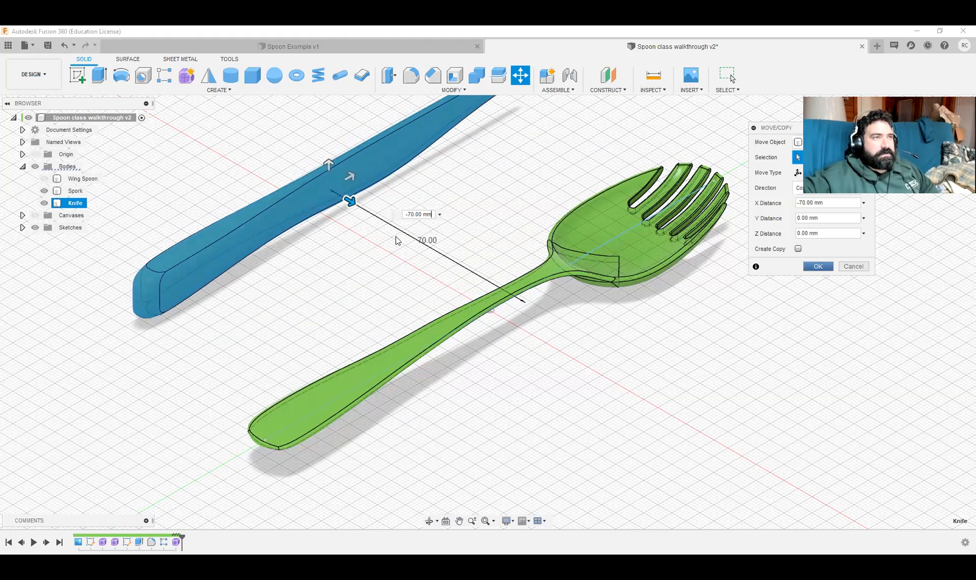
pyautogui.press('Return')
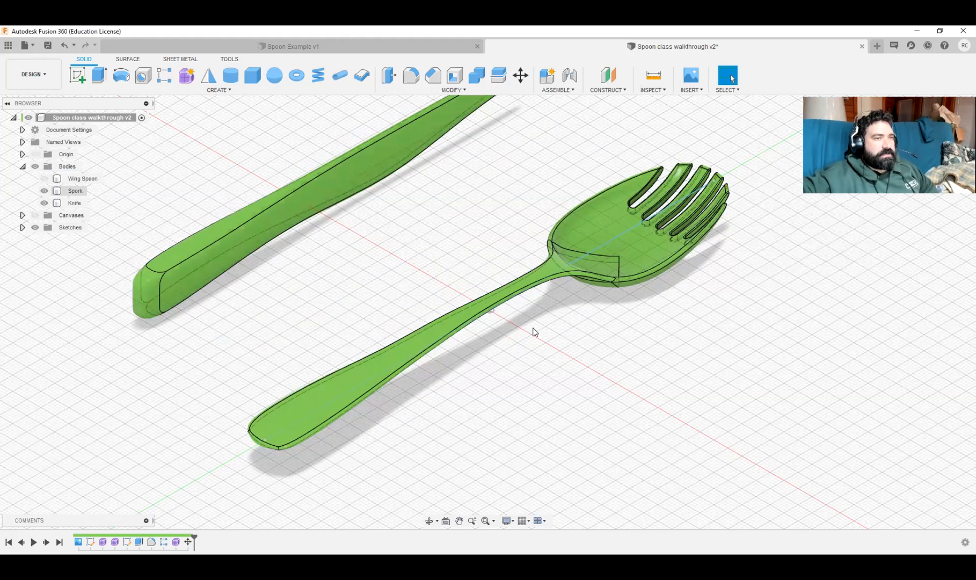
# Step: Move the Spork body 68 mm along the X axis and show the hidden Wing Spoon body
pyautogui.click(532, 284)
pyautogui.press('m')
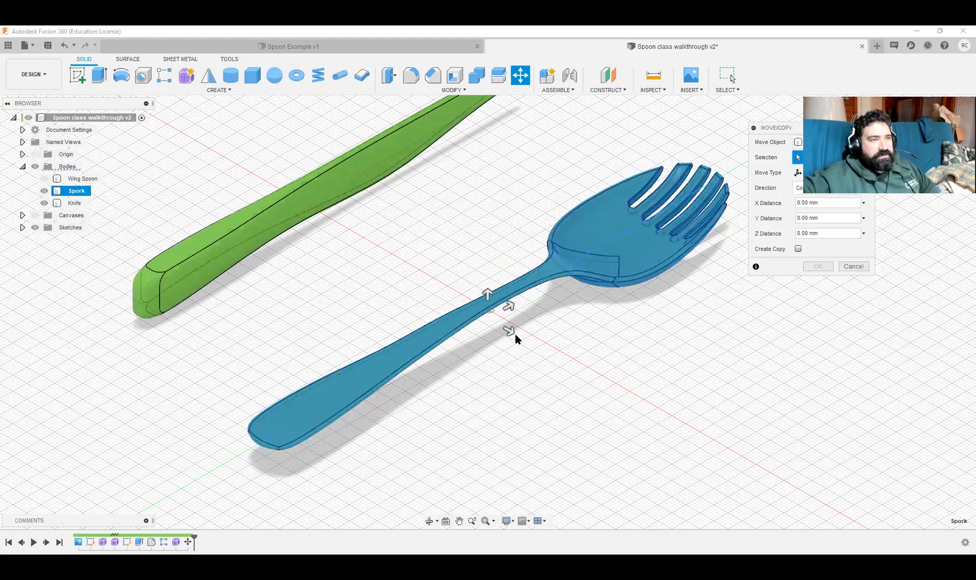
pyautogui.moveTo(509, 332); pyautogui.dragTo(699, 446)
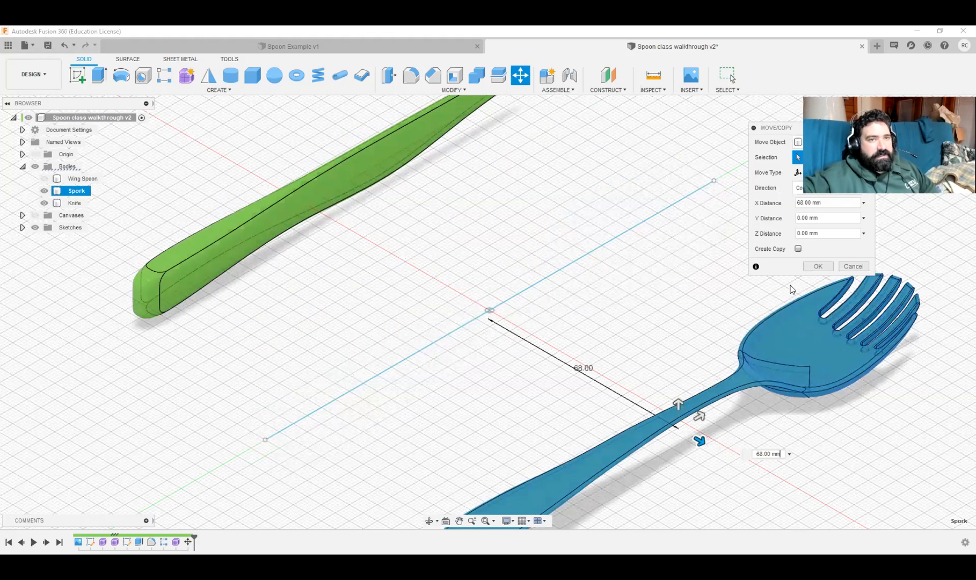
pyautogui.click(816, 267)
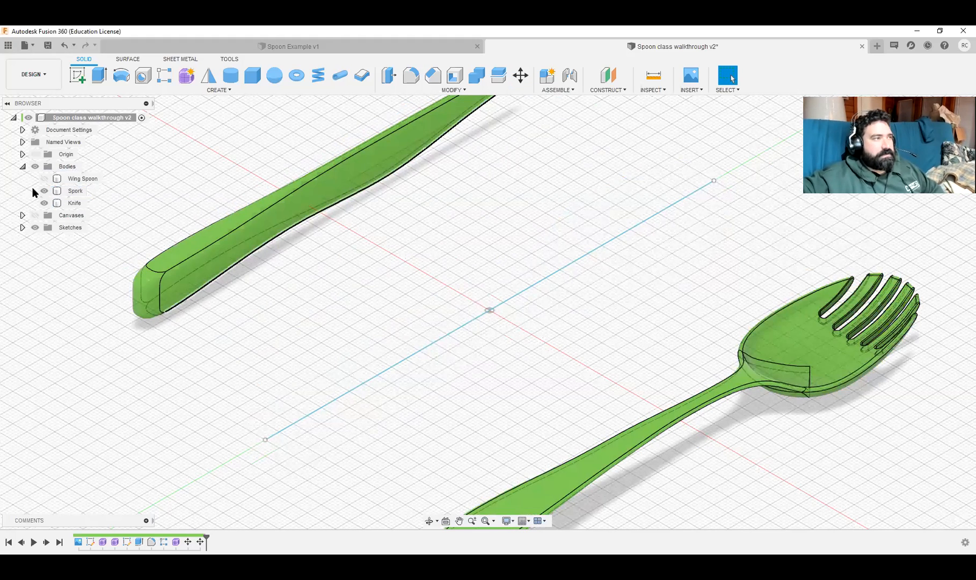
pyautogui.click(44, 179)
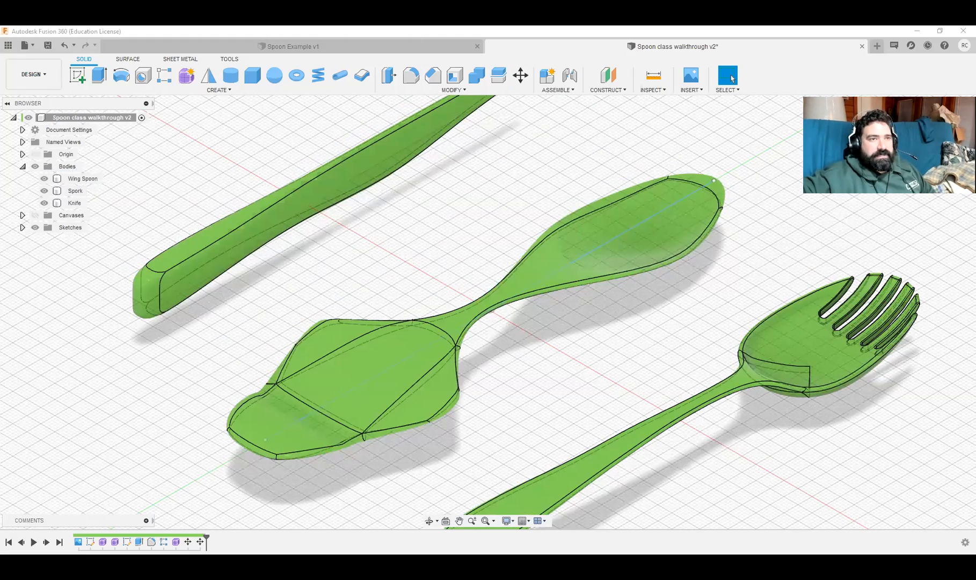
pyautogui.scroll(-2, 804, 229)
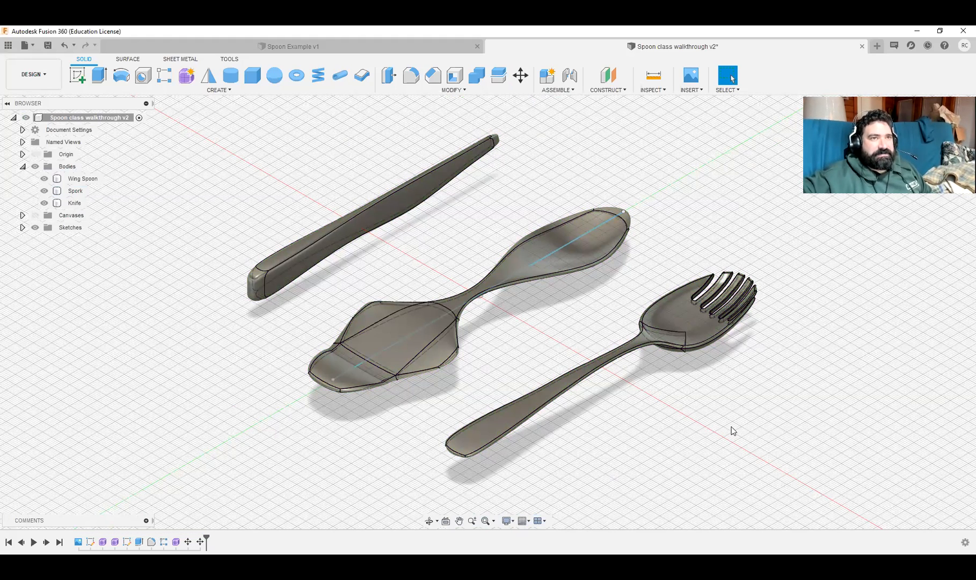
# Step: Apply a chrome metal appearance from the appearance library to the Spork body
pyautogui.press('a')
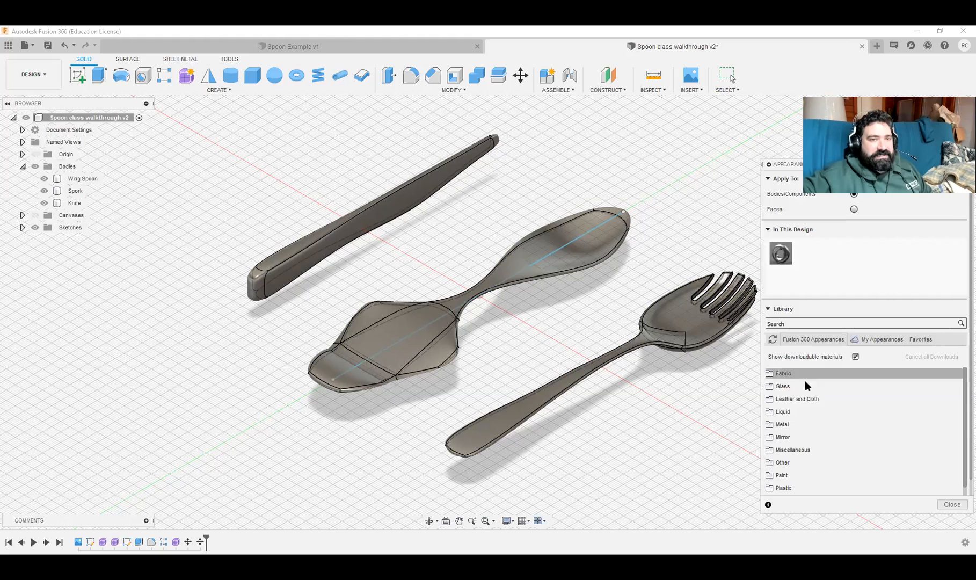
pyautogui.click(795, 426)
pyautogui.scroll(-1, 804, 479)
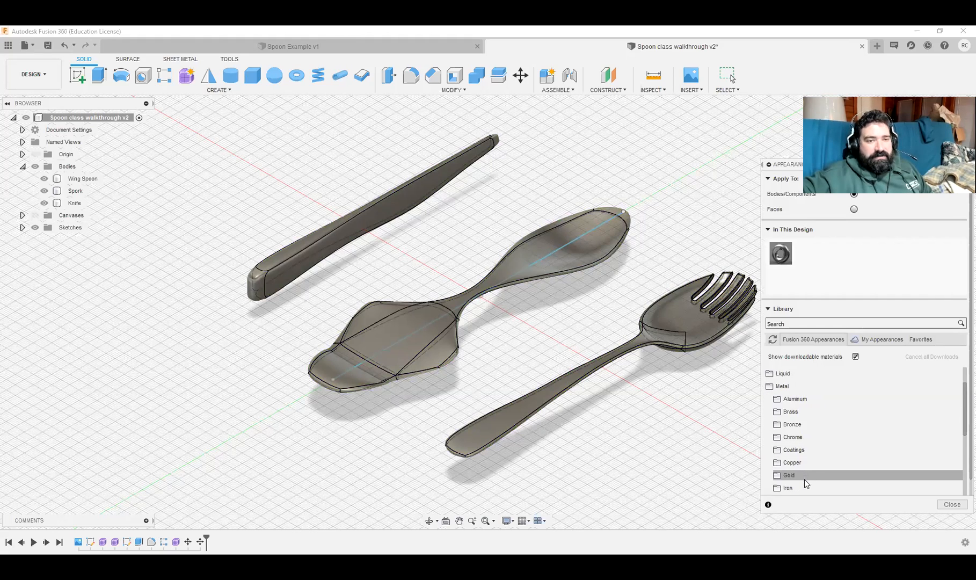
pyautogui.click(803, 437)
pyautogui.moveTo(793, 456); pyautogui.dragTo(695, 324)
# Step: Apply a bronze appearance to the whole design, removing the appearances set on bodies, and reapply the chrome appearance to the Spork
pyautogui.click(791, 424)
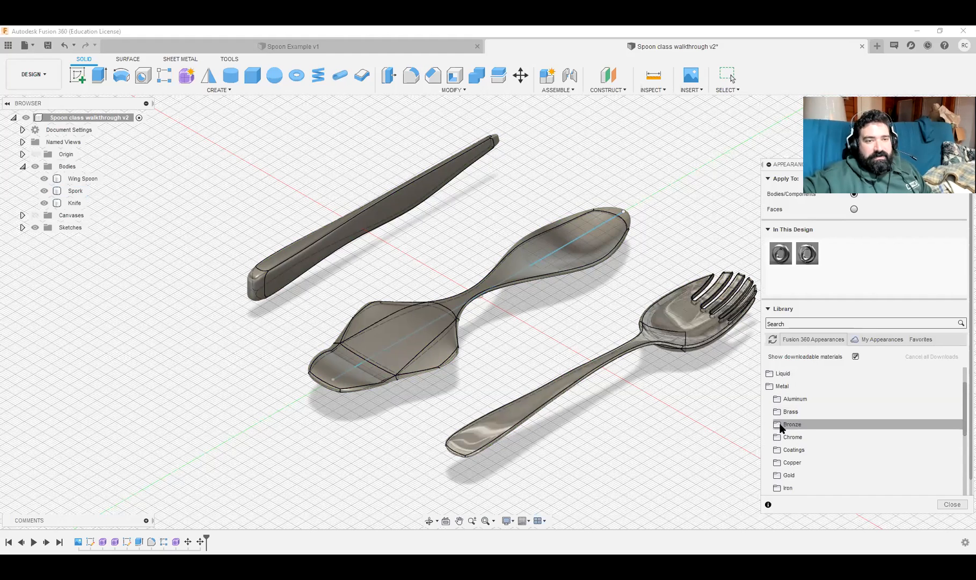
pyautogui.moveTo(794, 455)
pyautogui.mouseDown()
pyautogui.moveTo(766, 448)
pyautogui.moveTo(565, 232)
pyautogui.mouseUp()
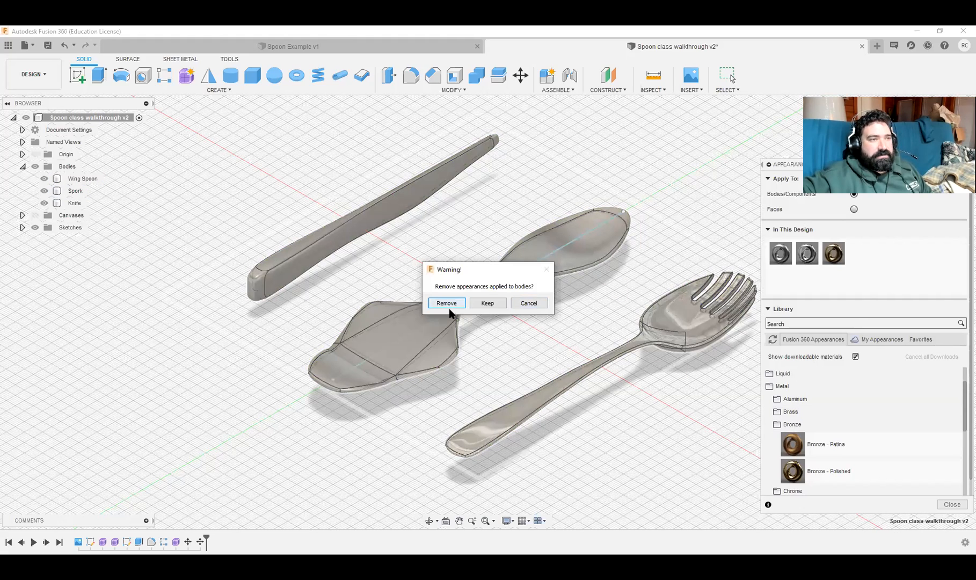
pyautogui.click(446, 303)
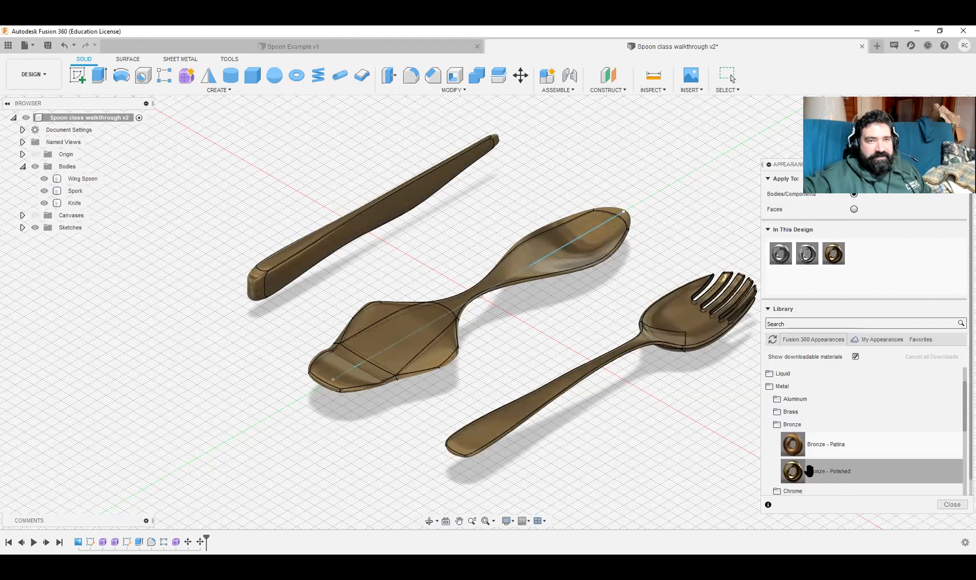
pyautogui.moveTo(809, 249); pyautogui.dragTo(709, 340)
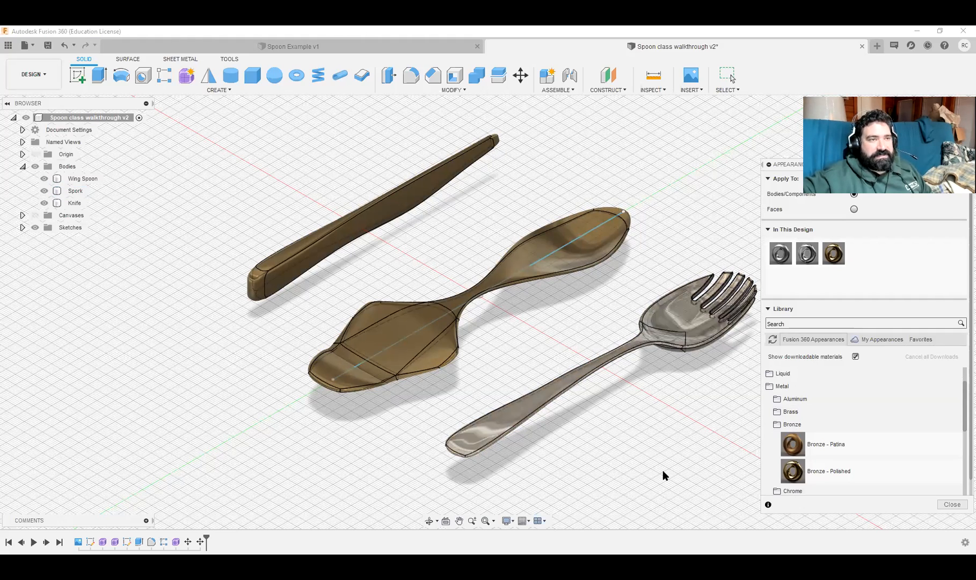
# Step: Apply the Lead - Satin metal appearance to the Knife body and finish editing appearances
pyautogui.click(775, 425)
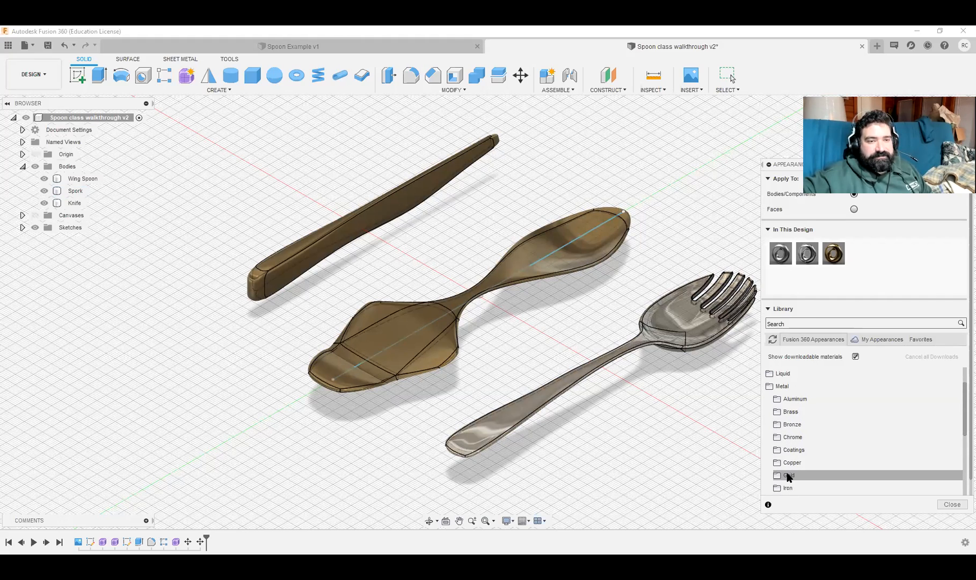
pyautogui.scroll(-1, 794, 472)
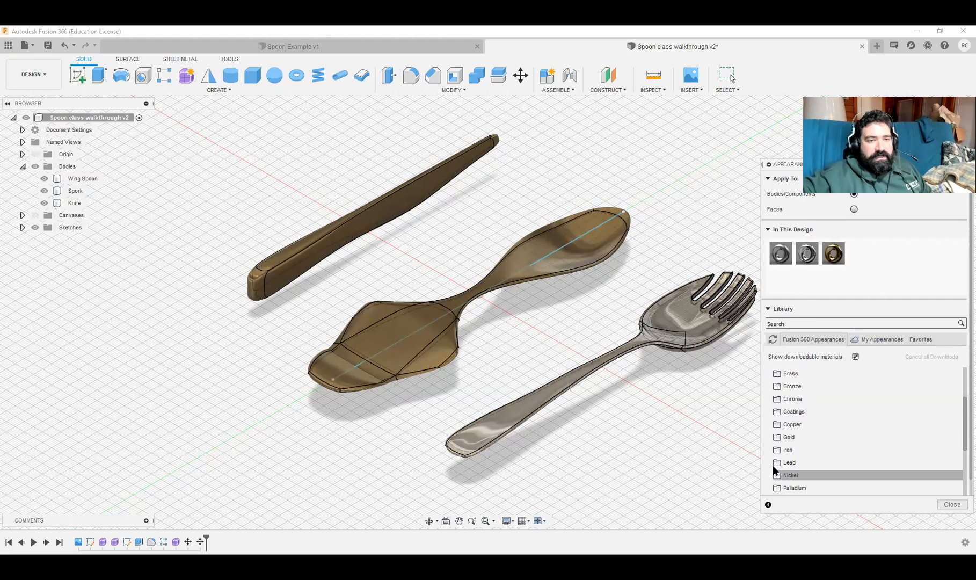
pyautogui.click(777, 464)
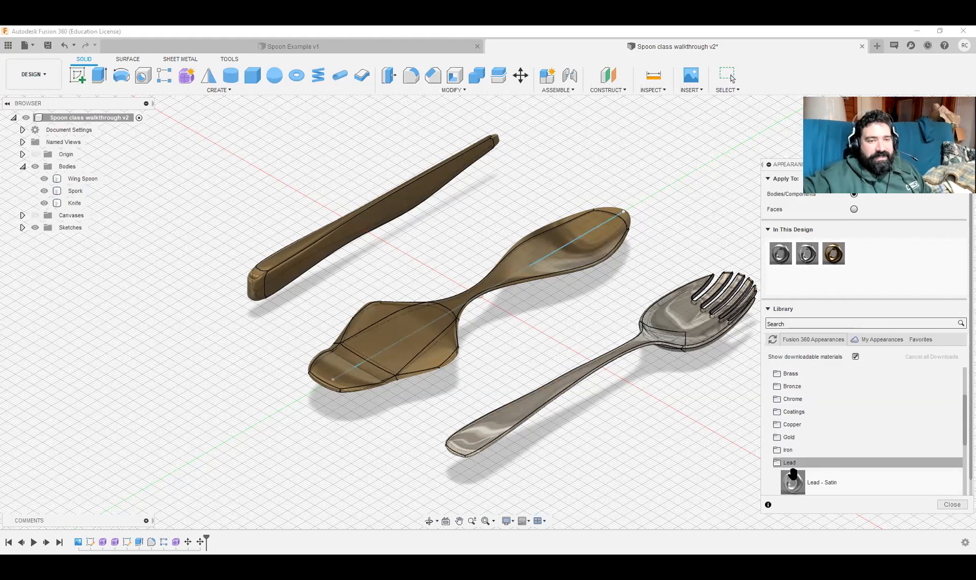
pyautogui.scroll(-2, 816, 465)
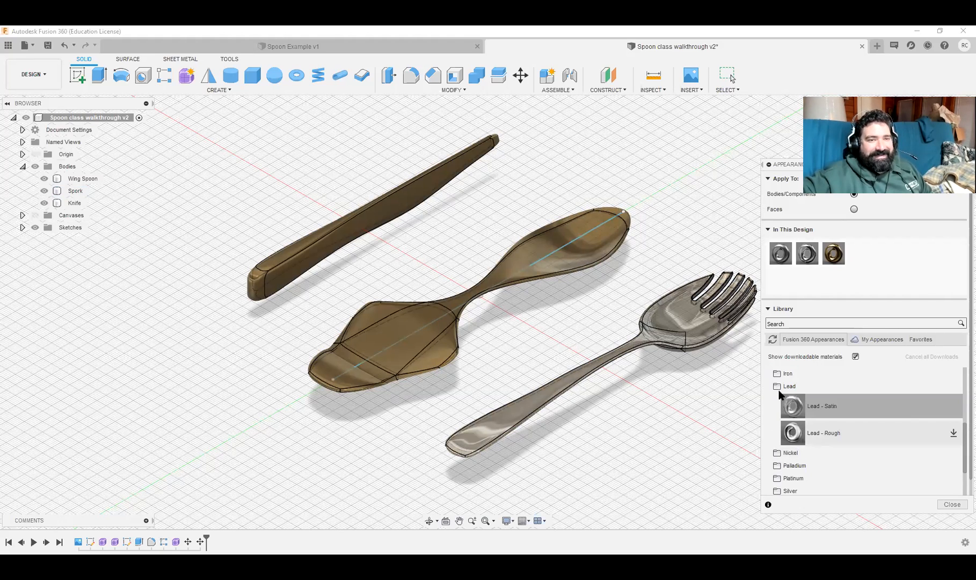
pyautogui.moveTo(784, 406); pyautogui.dragTo(383, 209)
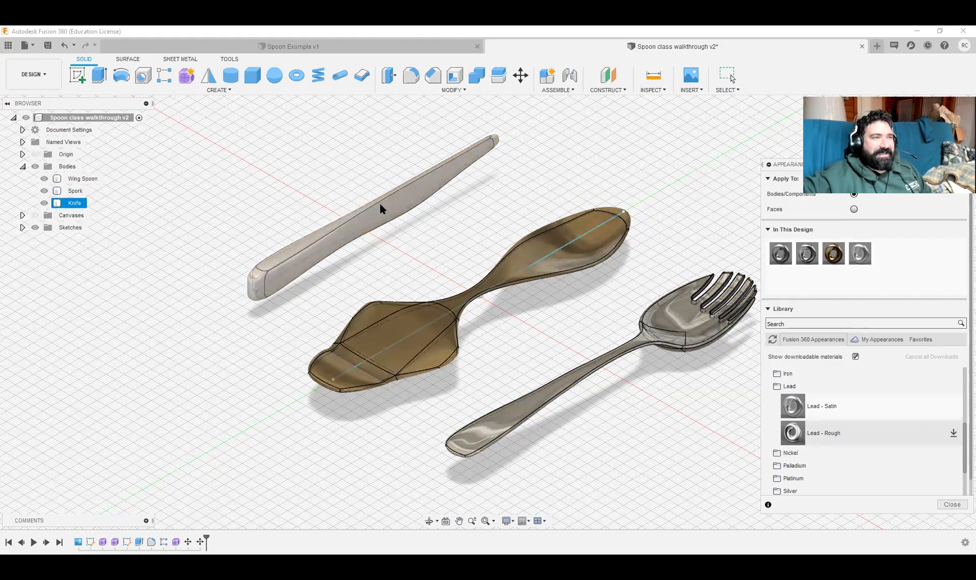
pyautogui.click(952, 504)
# Step: Save the Spoon class walkthrough design with all three cutlery pieces in view
pyautogui.keyDown('shift'); pyautogui.moveTo(256, 372); pyautogui.dragTo(362, 376, button='middle'); pyautogui.keyUp('shift')
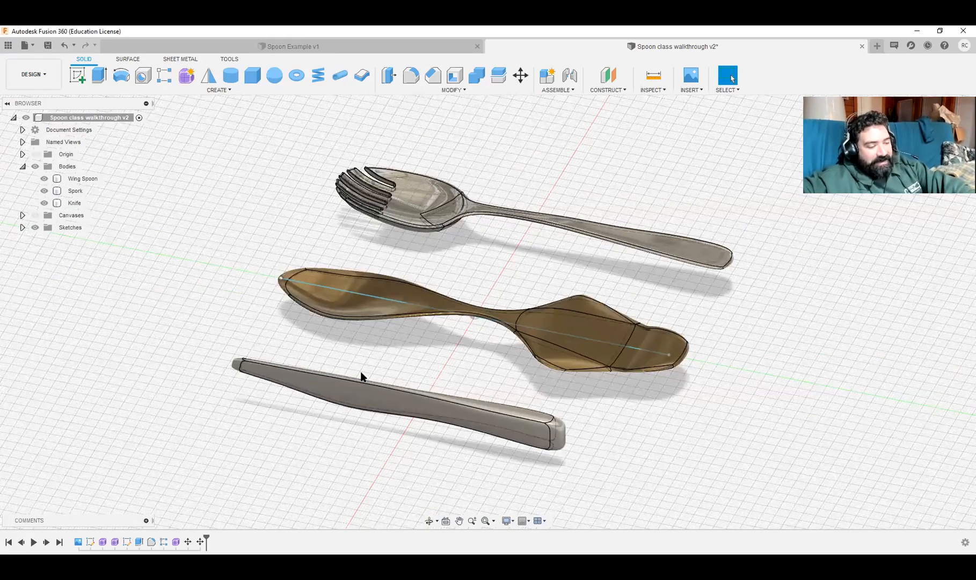
pyautogui.scroll(3, 365, 374)
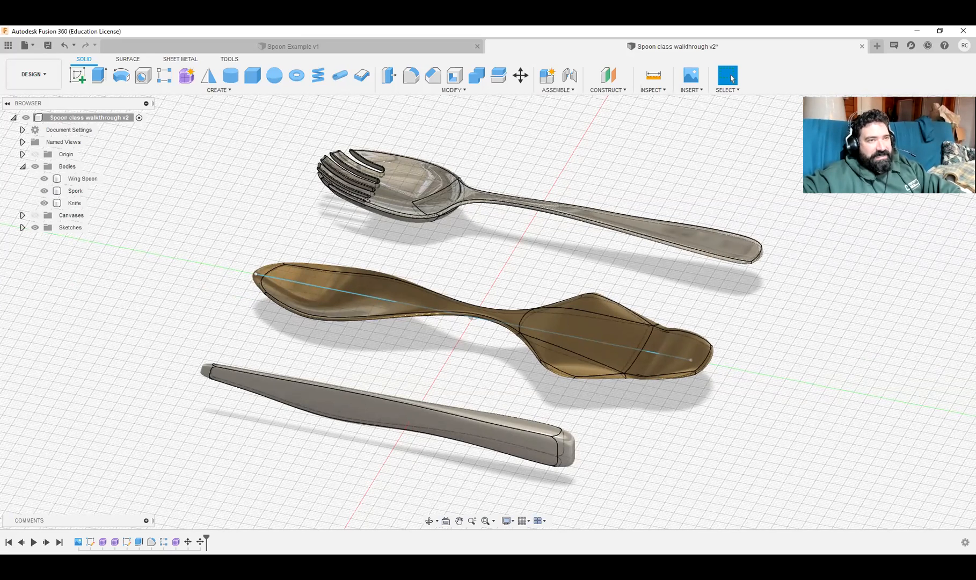
pyautogui.hotkey('ctrl', 's')
pyautogui.click(488, 314)
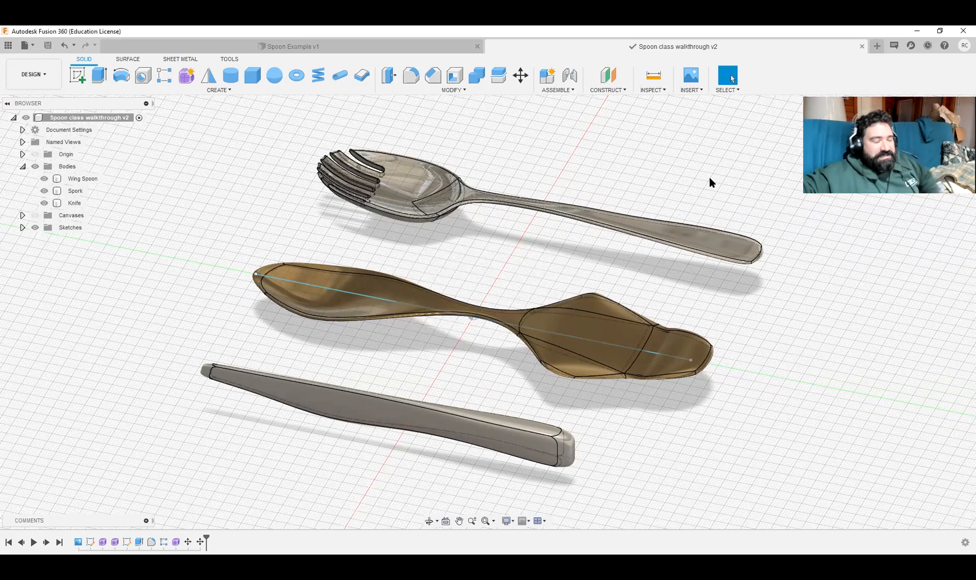